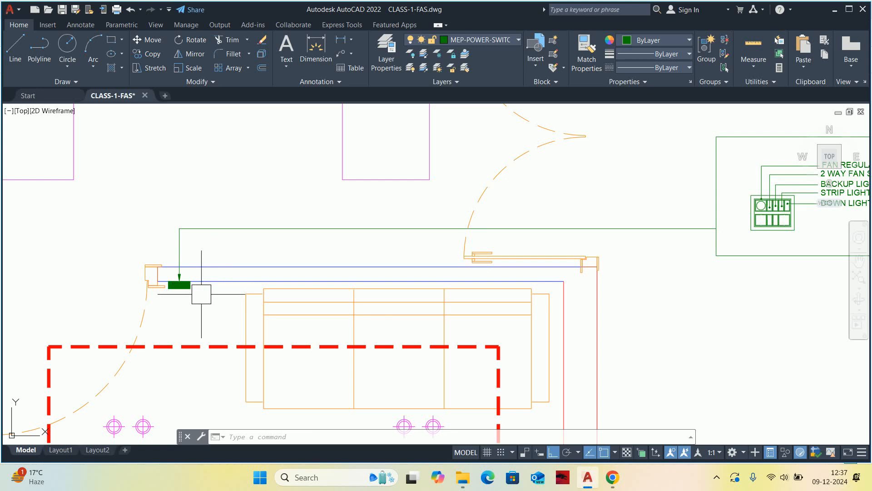
Examine the reception switchboard detail, its labelled switches, and its leader to the board location on the floor plan.
{"action": "scroll", "coordinate": [308, 288], "scroll_direction": "down", "scroll_amount": 2}
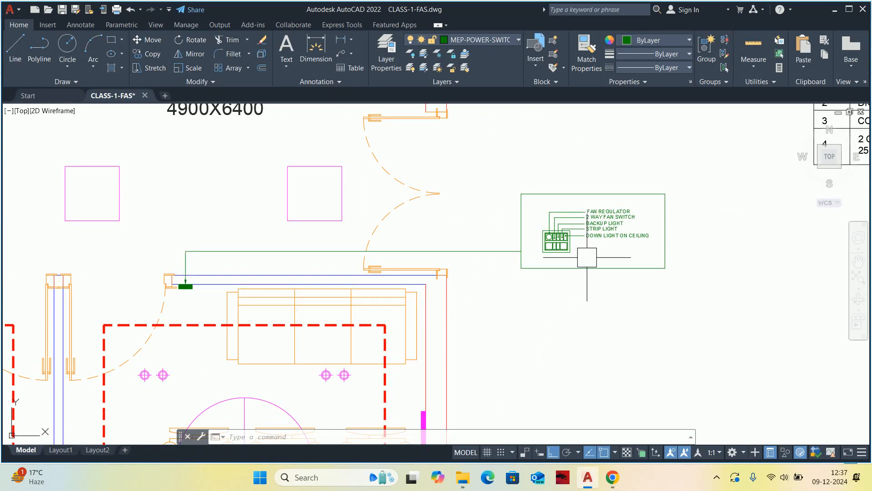
{"action": "scroll", "coordinate": [578, 258], "scroll_direction": "up", "scroll_amount": 4}
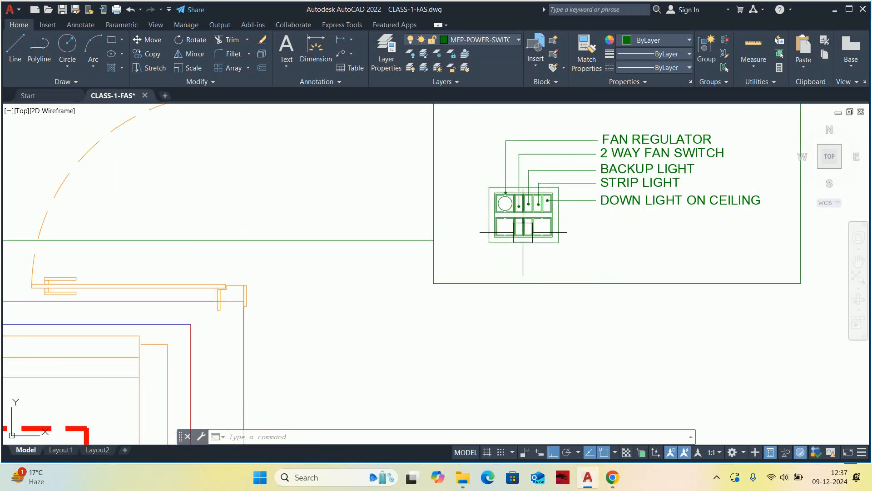
{"action": "mouse_move", "coordinate": [513, 213]}
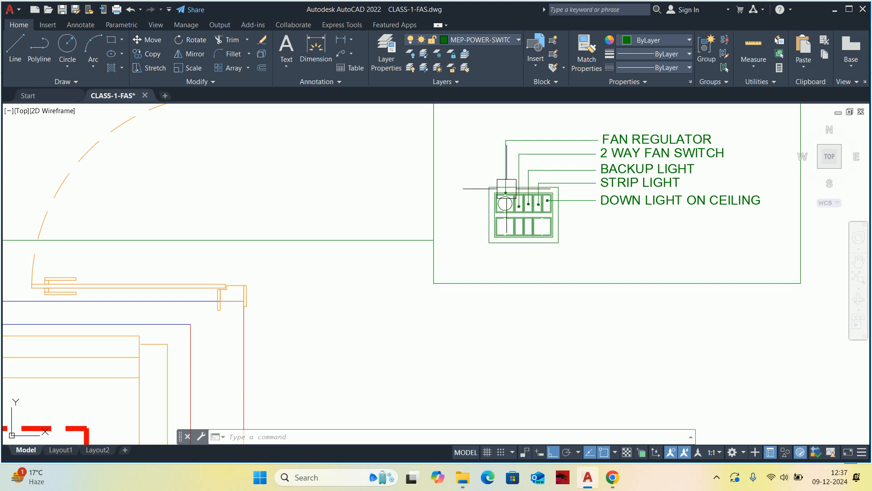
{"action": "scroll", "coordinate": [509, 195], "scroll_direction": "up", "scroll_amount": 4}
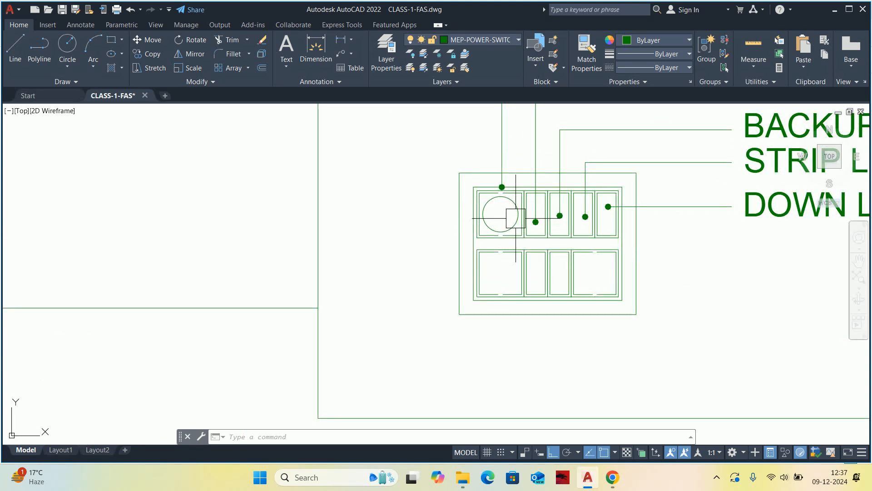
{"action": "middle_click_drag", "start_coordinate": [536, 222], "coordinate": [406, 237]}
{"action": "scroll", "coordinate": [496, 236], "scroll_direction": "down", "scroll_amount": 2}
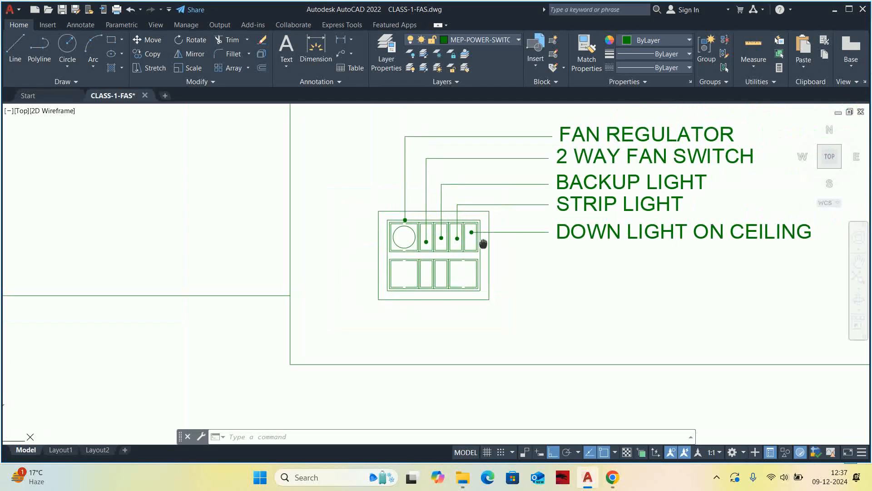
{"action": "middle_click_drag", "start_coordinate": [497, 236], "coordinate": [379, 273]}
{"action": "scroll", "coordinate": [476, 213], "scroll_direction": "up", "scroll_amount": 2}
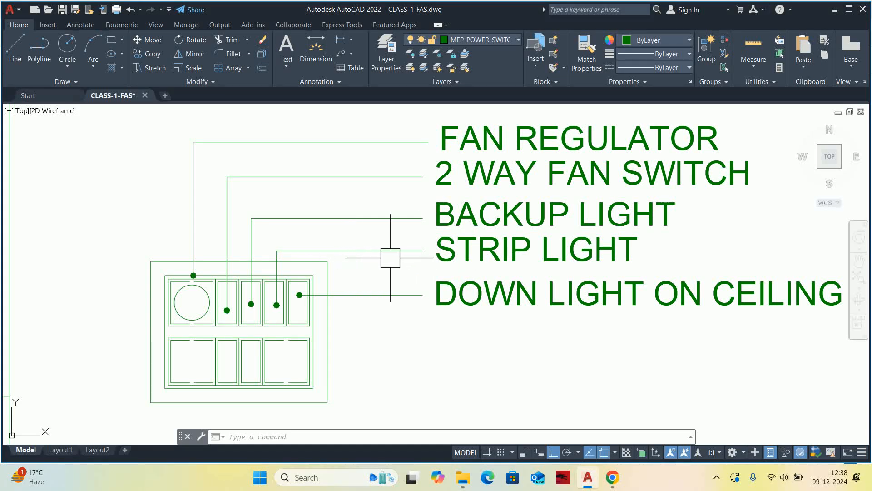
{"action": "scroll", "coordinate": [434, 258], "scroll_direction": "down", "scroll_amount": 2}
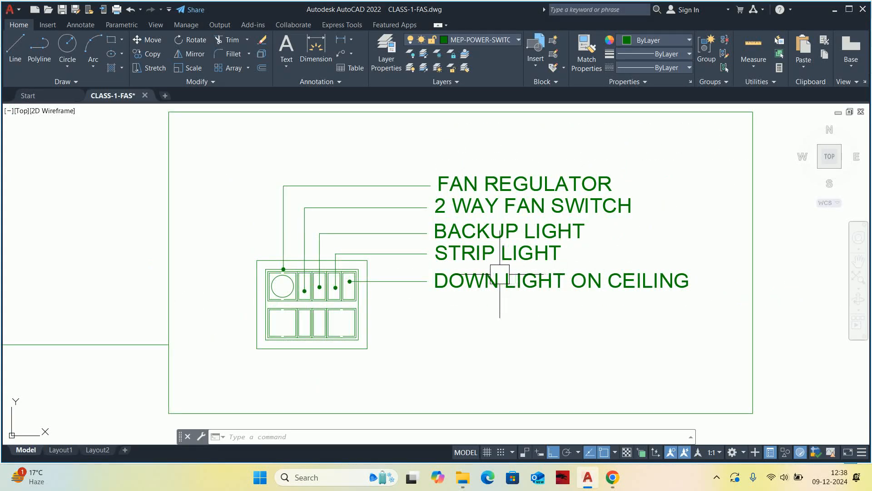
{"action": "mouse_move", "coordinate": [469, 270]}
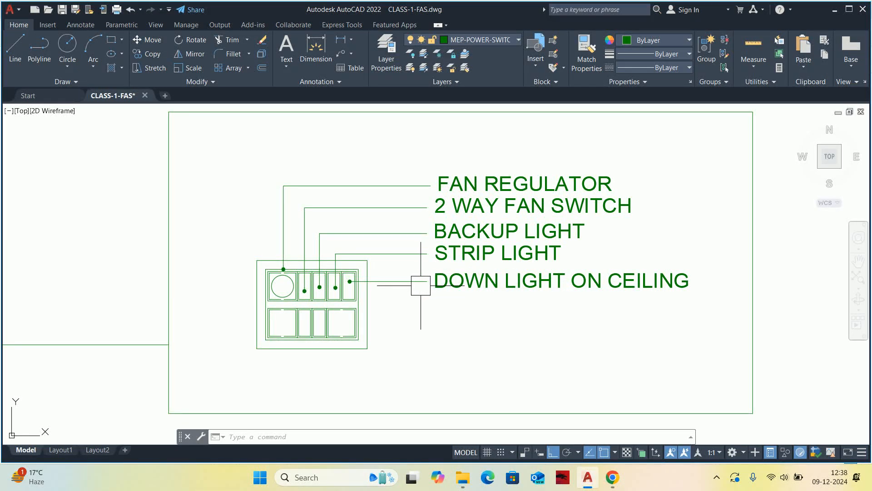
{"action": "scroll", "coordinate": [427, 282], "scroll_direction": "down", "scroll_amount": 4}
{"action": "middle_click_drag", "start_coordinate": [435, 281], "coordinate": [496, 264]}
{"action": "scroll", "coordinate": [459, 277], "scroll_direction": "down", "scroll_amount": 2}
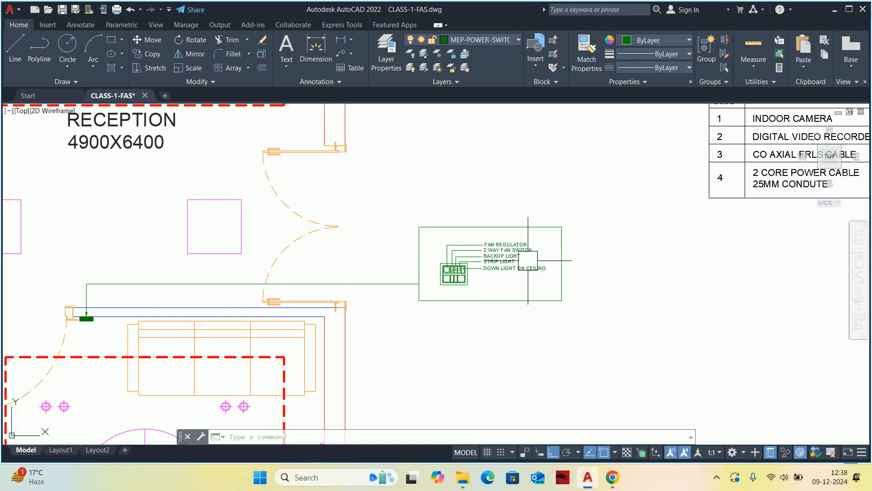
{"action": "scroll", "coordinate": [452, 264], "scroll_direction": "up", "scroll_amount": 2}
{"action": "middle_click_drag", "start_coordinate": [451, 253], "coordinate": [458, 251]}
{"action": "scroll", "coordinate": [458, 254], "scroll_direction": "up", "scroll_amount": 3}
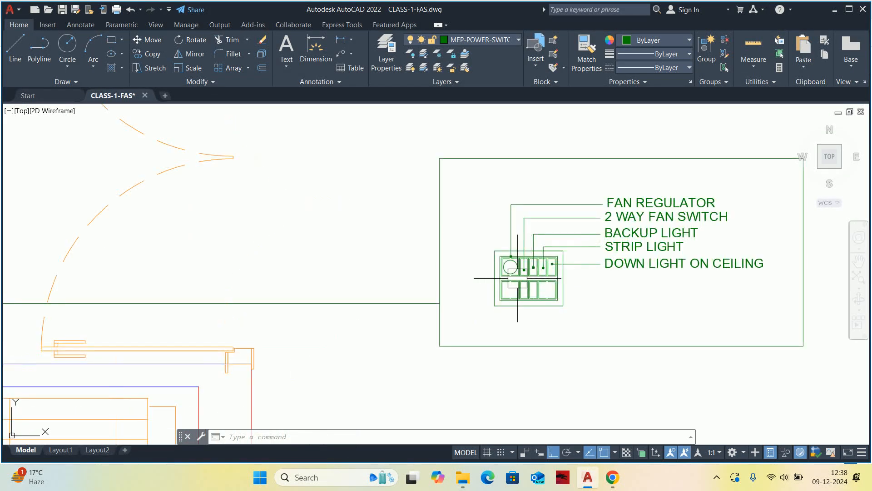
{"action": "scroll", "coordinate": [526, 282], "scroll_direction": "down", "scroll_amount": 4}
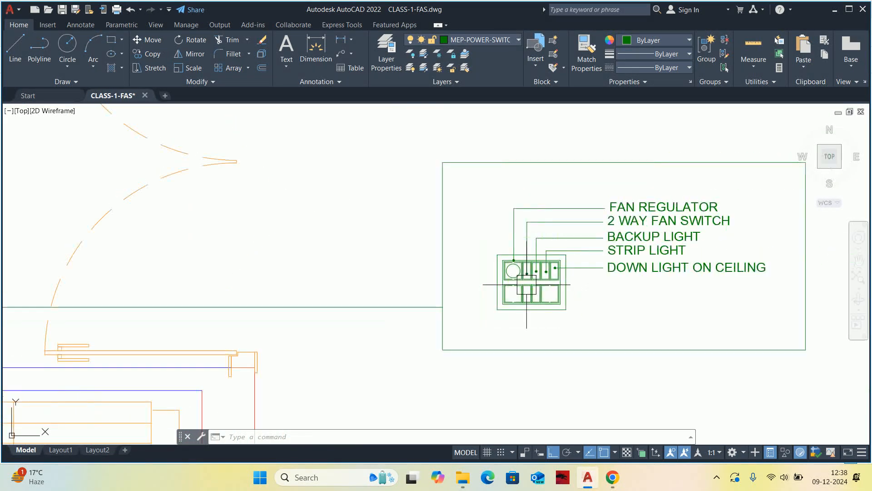
Copy the FAN REGULATOR label 125 units straight up within the switchboard detail box.
{"action": "type", "text": "co"}
{"action": "key", "text": "space"}
{"action": "scroll", "coordinate": [601, 222], "scroll_direction": "up", "scroll_amount": 2}
{"action": "left_click", "coordinate": [592, 233]}
{"action": "key", "text": "space"}
{"action": "left_click", "coordinate": [580, 225]}
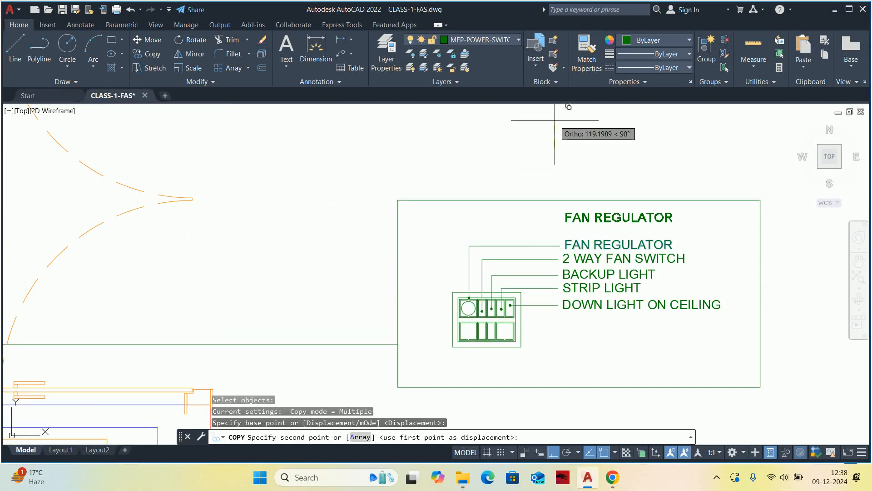
{"action": "type", "text": "120"}
{"action": "key", "text": "Return"}
{"action": "key", "text": "Escape"}
Move the copied FAN REGULATOR label horizontally about 632 units to the left, above the switchboard symbol.
{"action": "type", "text": "m"}
{"action": "key", "text": "space"}
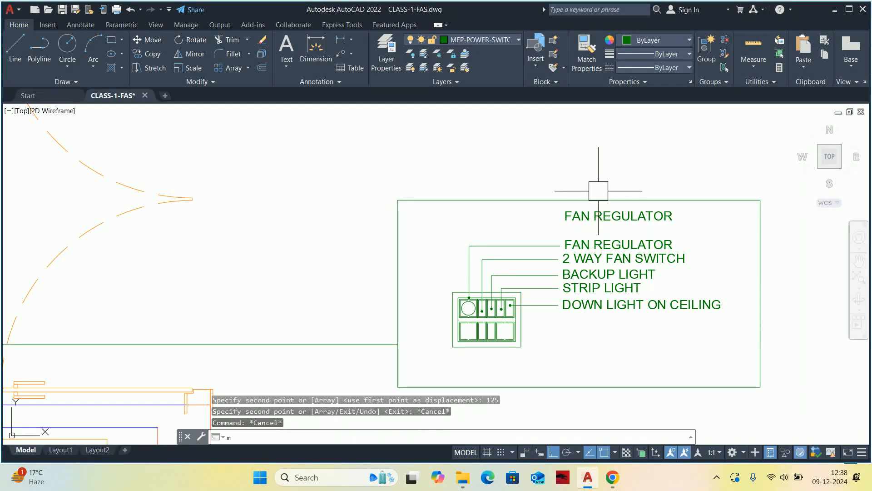
{"action": "left_click", "coordinate": [609, 217]}
{"action": "key", "text": "space"}
{"action": "left_click", "coordinate": [608, 156]}
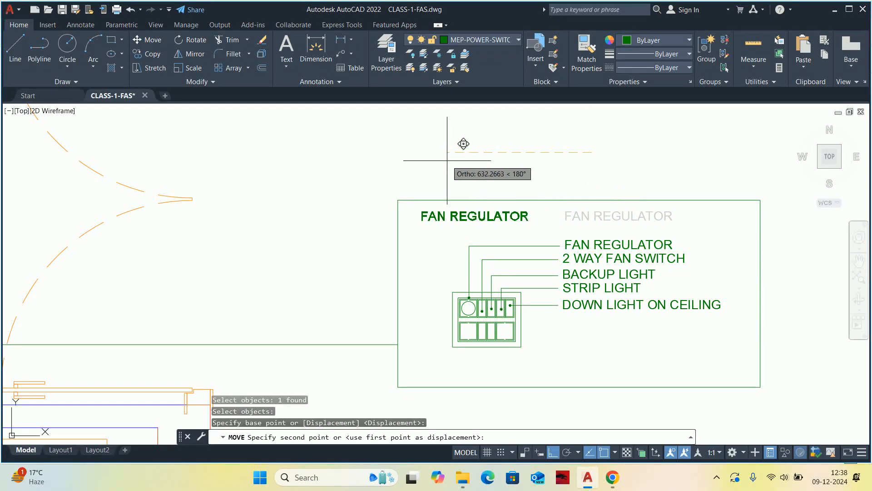
{"action": "left_click", "coordinate": [463, 142]}
Make the copied FAN REGULATOR label bold and set its text height to 50.
{"action": "left_click", "coordinate": [454, 216]}
{"action": "double_click", "coordinate": [459, 216]}
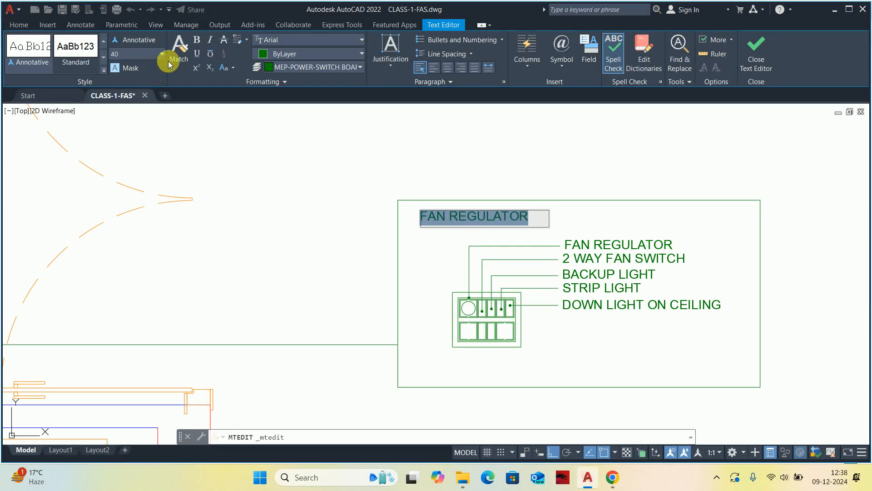
{"action": "left_click", "coordinate": [203, 38]}
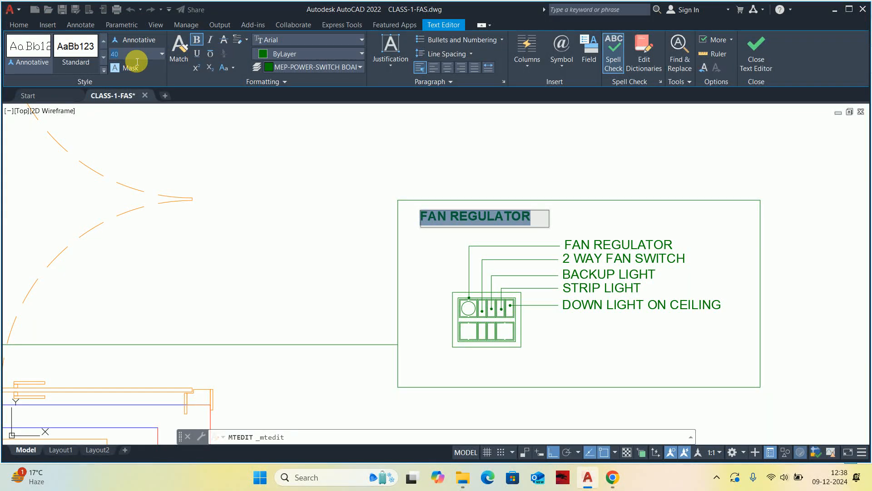
{"action": "key", "text": "Return"}
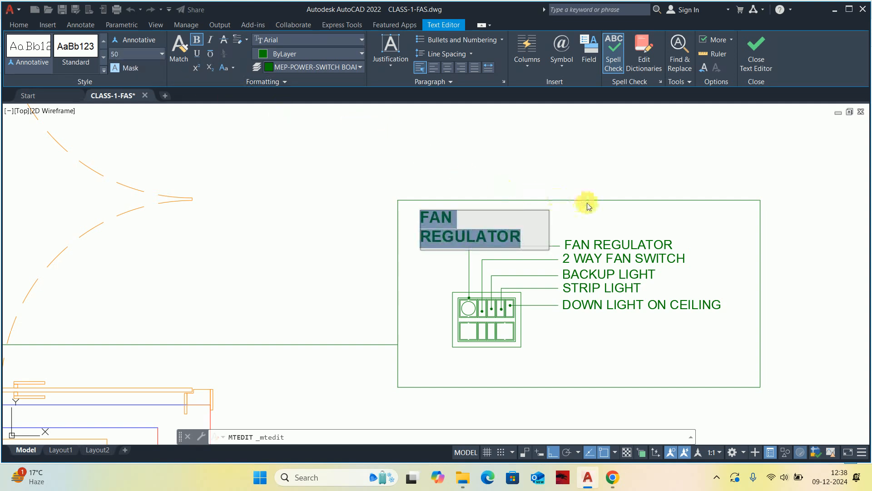
{"action": "key", "text": "Escape"}
Widen the copied label's text frame to the right edge of the detail box so it fits on one line.
{"action": "left_click", "coordinate": [529, 223]}
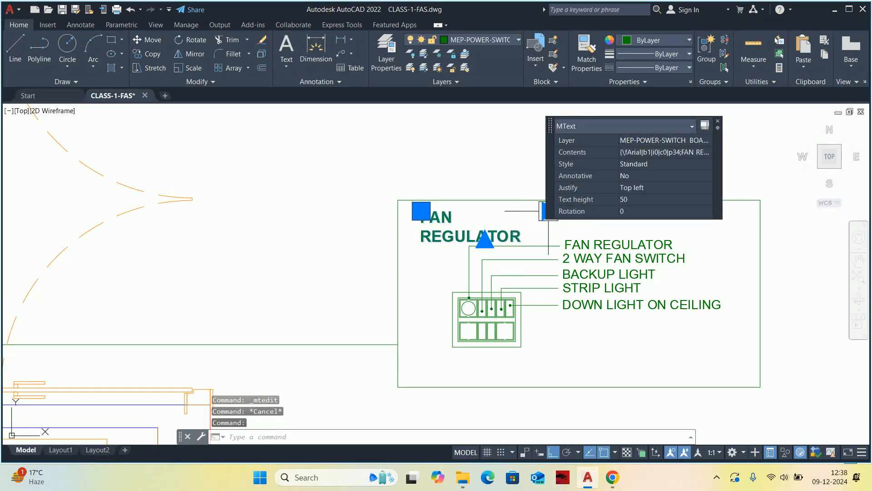
{"action": "left_click", "coordinate": [547, 210]}
{"action": "left_click", "coordinate": [781, 212]}
{"action": "key", "text": "Escape"}
{"action": "key", "text": "Escape"}
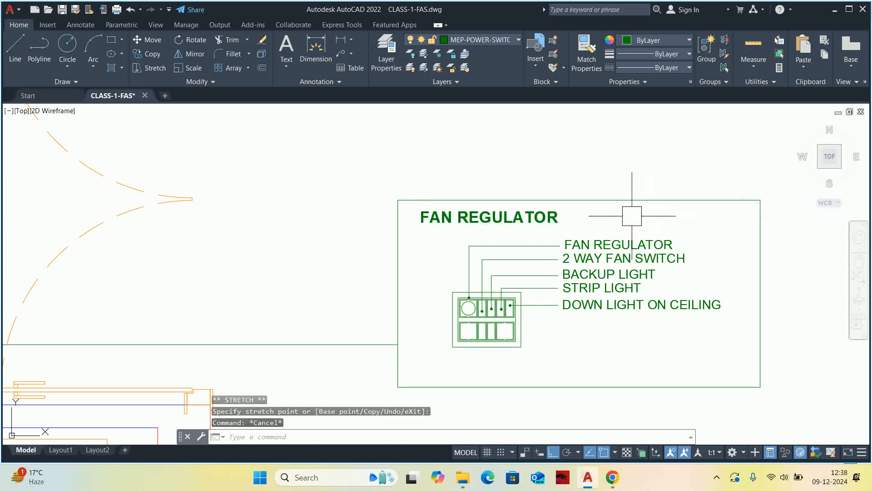
Replace the bold label's text with the heading "12 MODULAR BOARD @ 1200MM FROM FFL".
{"action": "double_click", "coordinate": [525, 222]}
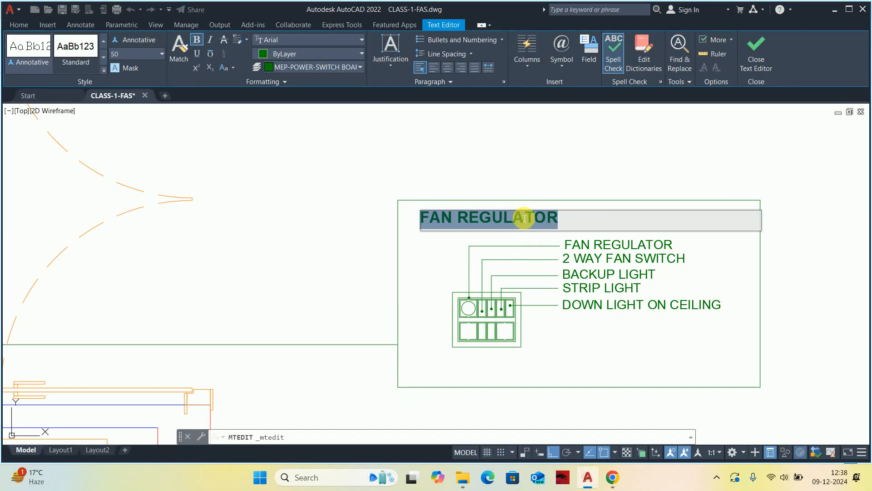
{"action": "type", "text": "12 modular"}
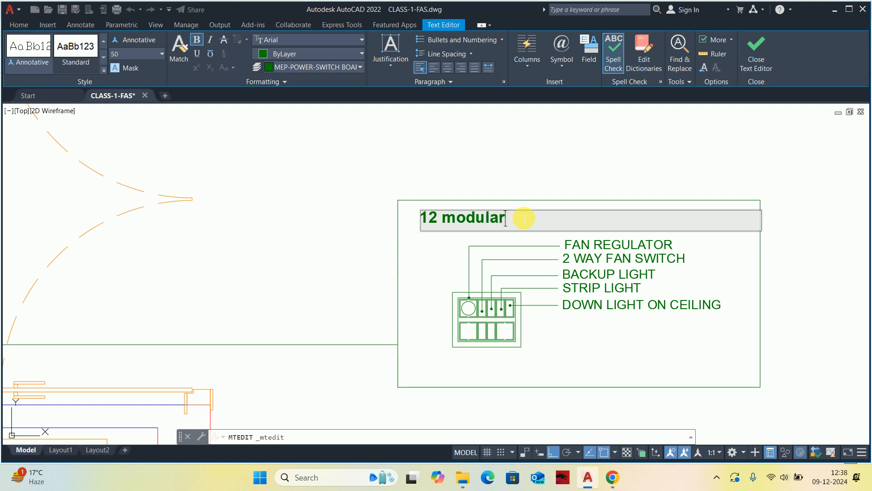
{"action": "key", "text": "BackSpace"}
{"action": "key", "text": "BackSpace"}
{"action": "key", "text": "BackSpace"}
{"action": "key", "text": "BackSpace"}
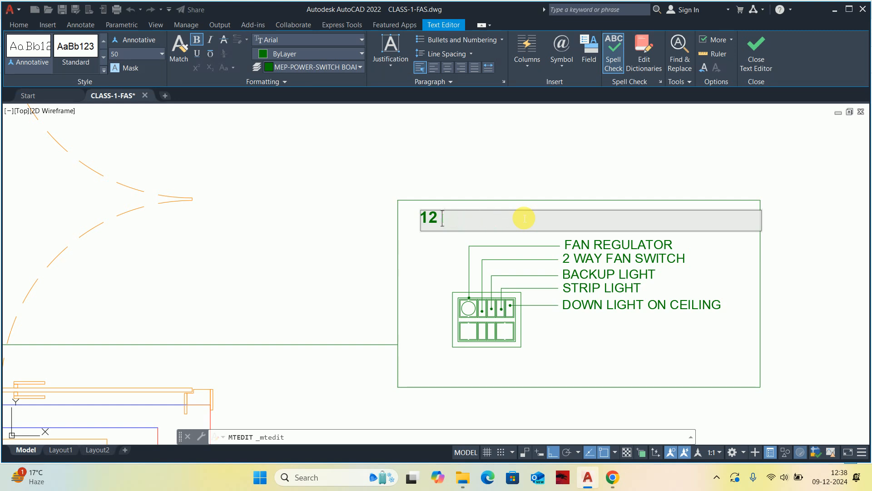
{"action": "type", "text": "MODULA"}
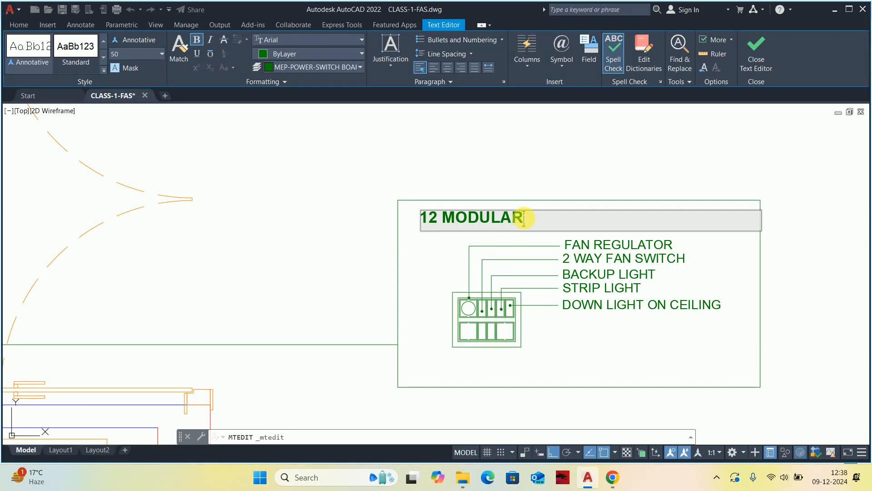
{"action": "key", "text": "BackSpace"}
{"action": "type", "text": "AR BORD @"}
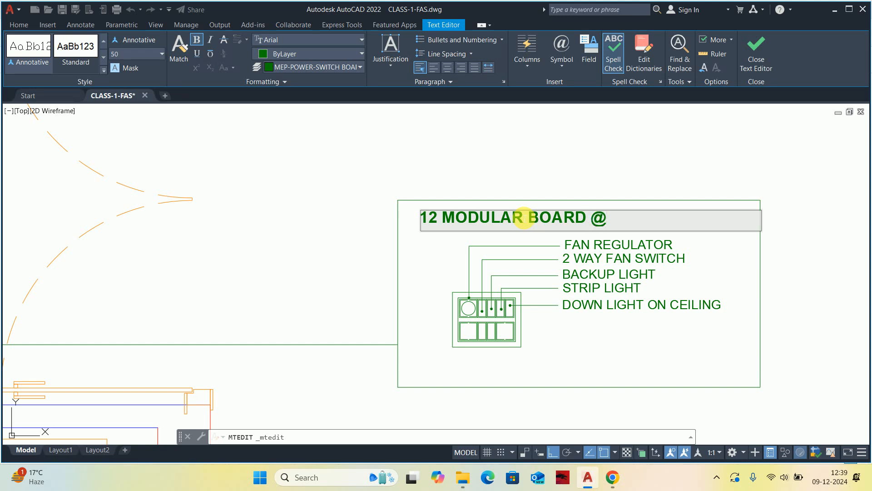
{"action": "type", "text": " 1200 FROM"}
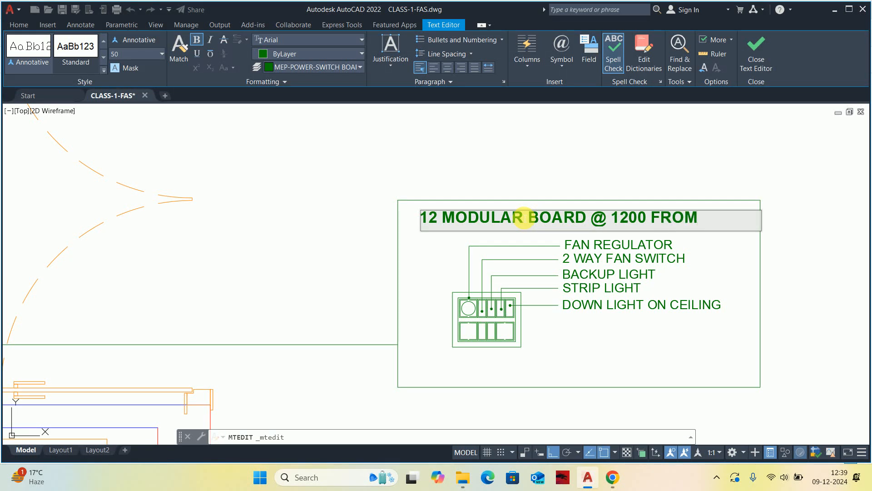
{"action": "type", "text": " FF"}
{"action": "type", "text": "MM"}
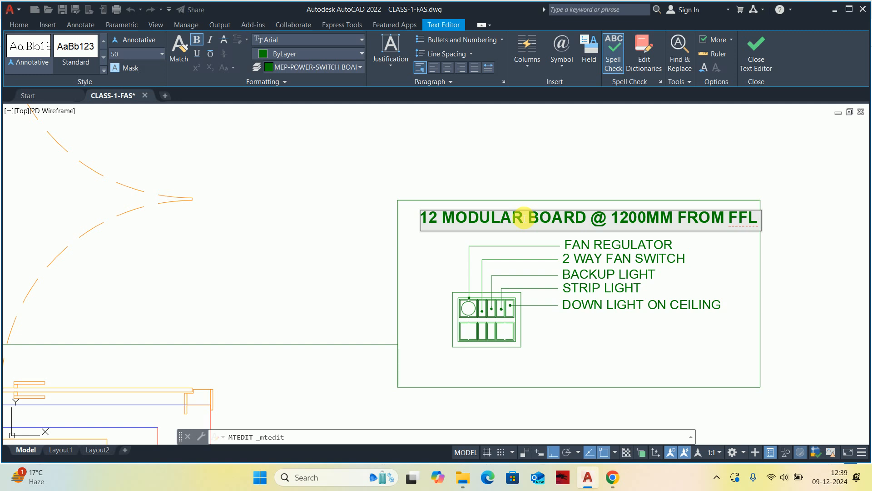
Underline the whole modular board heading and finish editing the text.
{"action": "key", "text": "ctrl+a"}
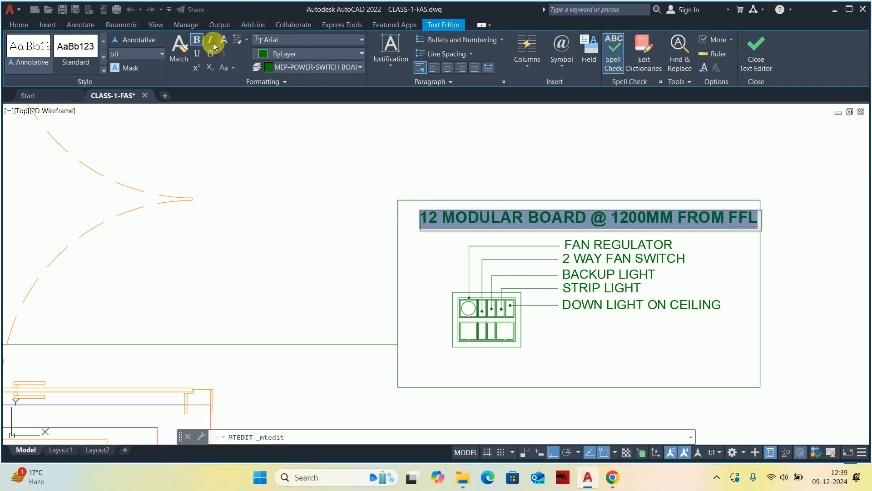
{"action": "left_click", "coordinate": [198, 53]}
{"action": "key", "text": "Escape"}
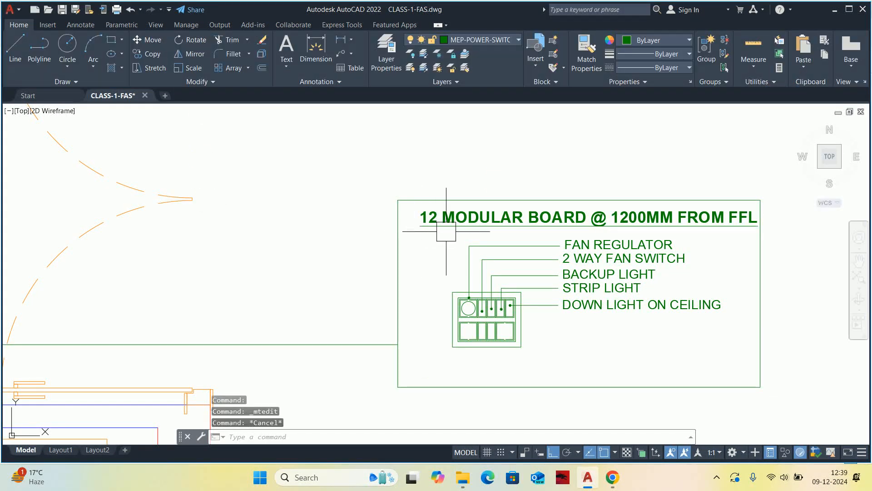
Move the modular board heading slightly to the left to centre it in the detail box.
{"action": "key", "text": "Escape"}
{"action": "type", "text": "m"}
{"action": "key", "text": "Return"}
{"action": "left_click", "coordinate": [465, 226]}
{"action": "key", "text": "Return"}
{"action": "left_click", "coordinate": [463, 218]}
{"action": "left_click", "coordinate": [450, 145]}
Move the modular board heading up about 30 units, closer to the detail box's upper edge.
{"action": "type", "text": "m"}
{"action": "key", "text": "Return"}
{"action": "left_click", "coordinate": [409, 230]}
{"action": "key", "text": "Return"}
{"action": "left_click", "coordinate": [327, 222]}
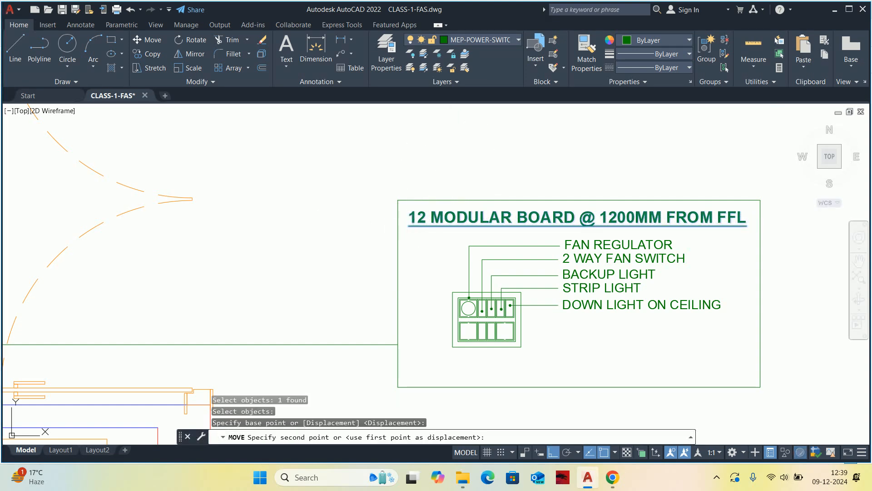
{"action": "left_click", "coordinate": [326, 216]}
{"action": "key", "text": "Escape"}
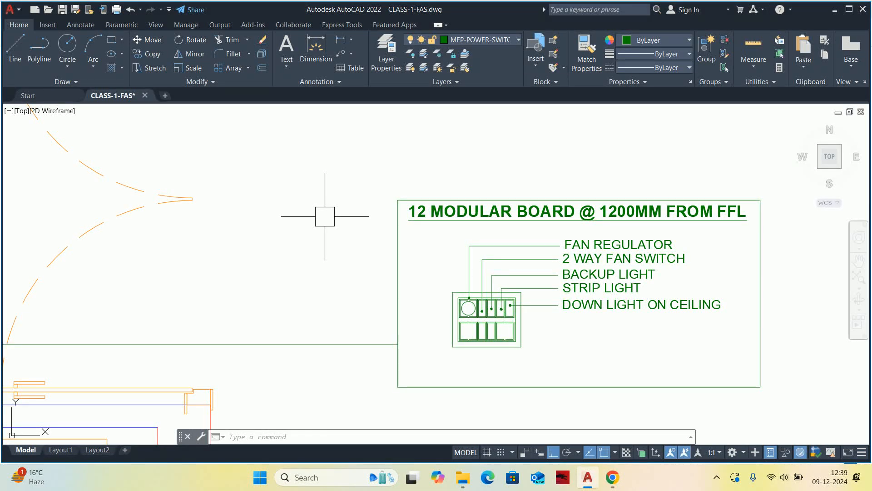
Switch to Google Meet, admit the waiting participant to the call, and return to AutoCAD.
{"action": "left_click", "coordinate": [613, 477]}
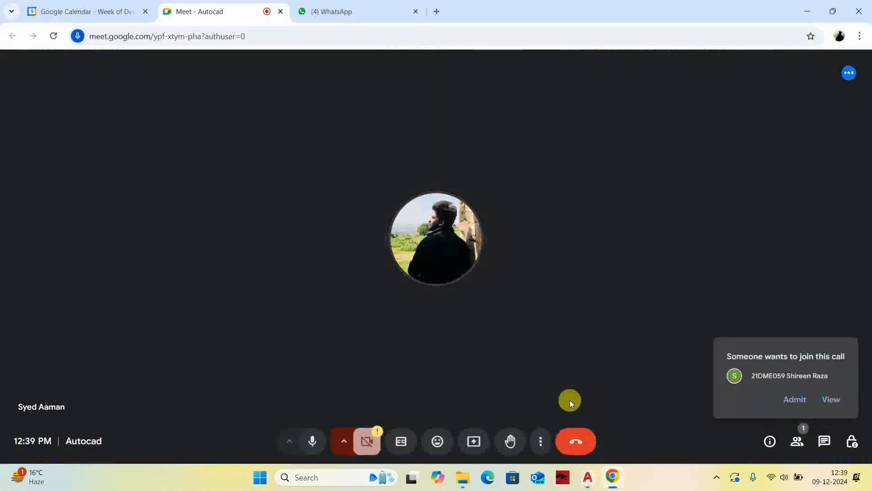
{"action": "left_click", "coordinate": [796, 399]}
{"action": "left_click", "coordinate": [833, 11]}
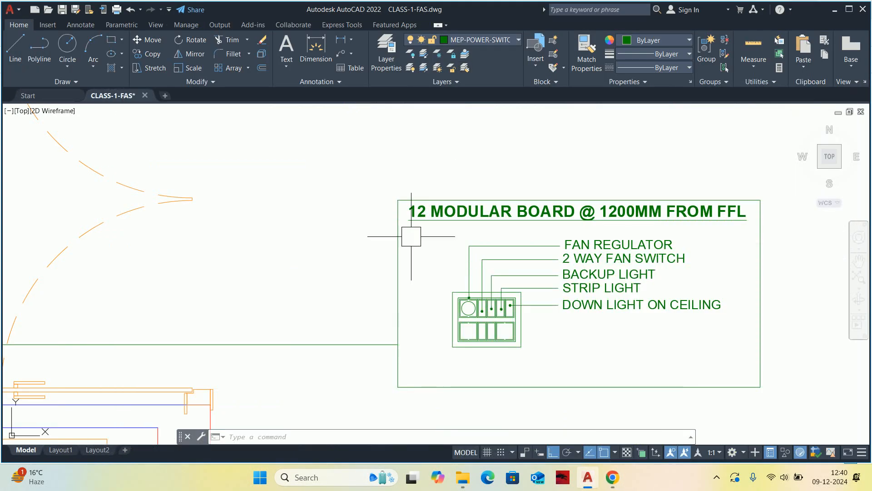
Switch to Google Meet and share the entire screen with the call.
{"action": "left_click", "coordinate": [615, 480]}
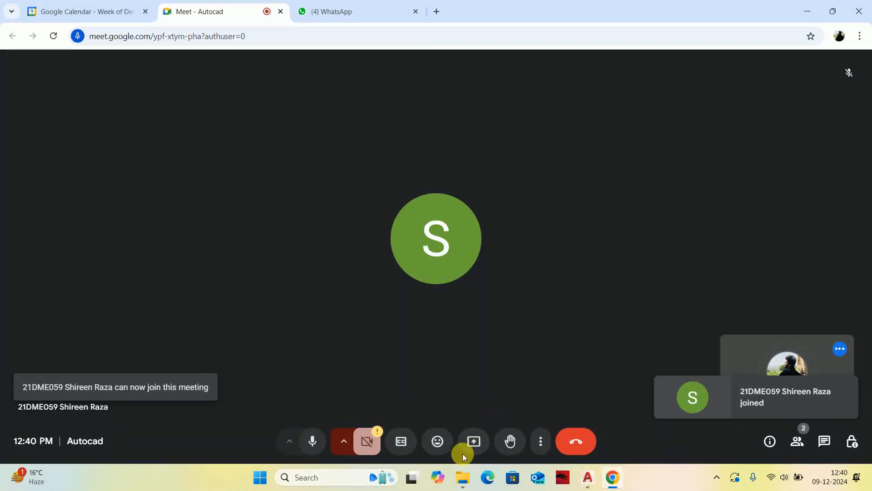
{"action": "left_click", "coordinate": [474, 441]}
{"action": "left_click", "coordinate": [540, 102]}
{"action": "left_click", "coordinate": [432, 148]}
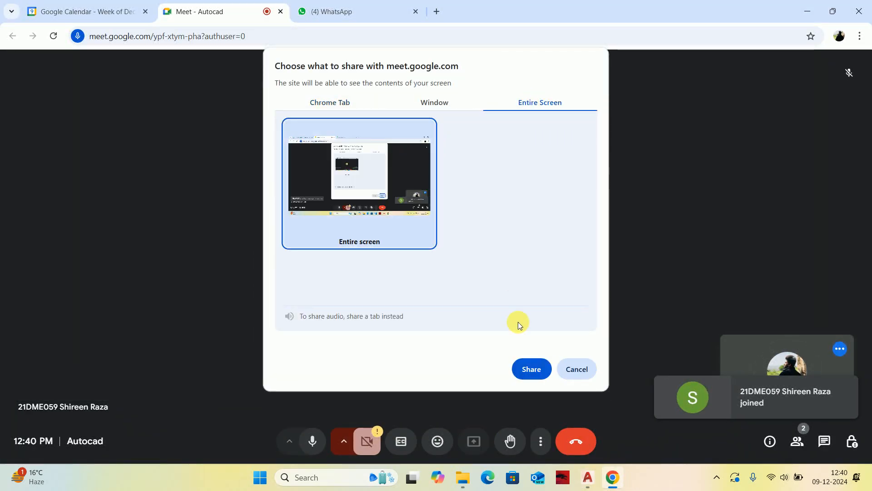
{"action": "left_click", "coordinate": [531, 368]}
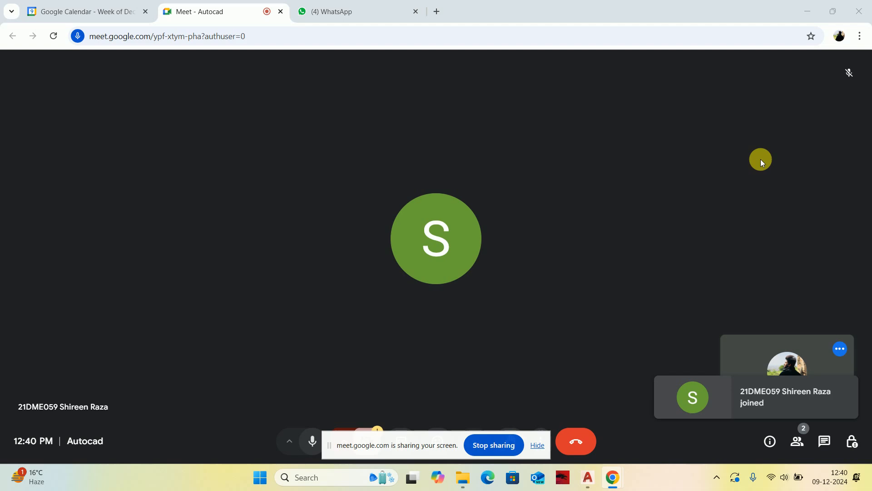
Return to AutoCAD from Google Meet and stretch the detail box's lower edge upward, closer to the switchboard.
{"action": "left_click", "coordinate": [537, 445]}
{"action": "left_click", "coordinate": [808, 11]}
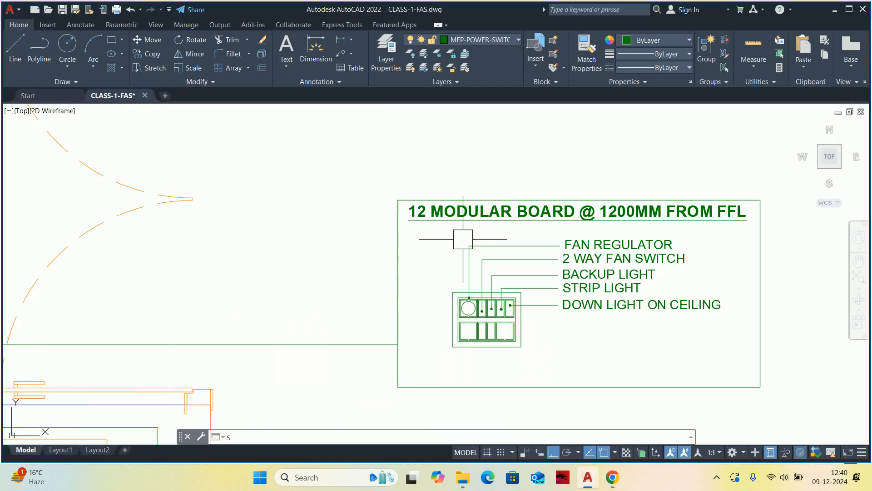
{"action": "type", "text": "s"}
{"action": "key", "text": "Return"}
{"action": "left_click", "coordinate": [812, 417]}
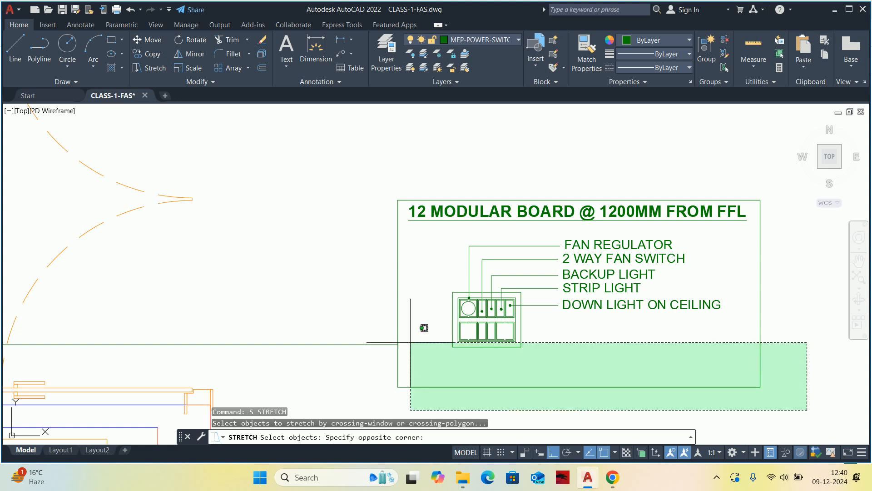
{"action": "left_click", "coordinate": [340, 357]}
{"action": "key", "text": "Return"}
{"action": "left_click", "coordinate": [334, 298]}
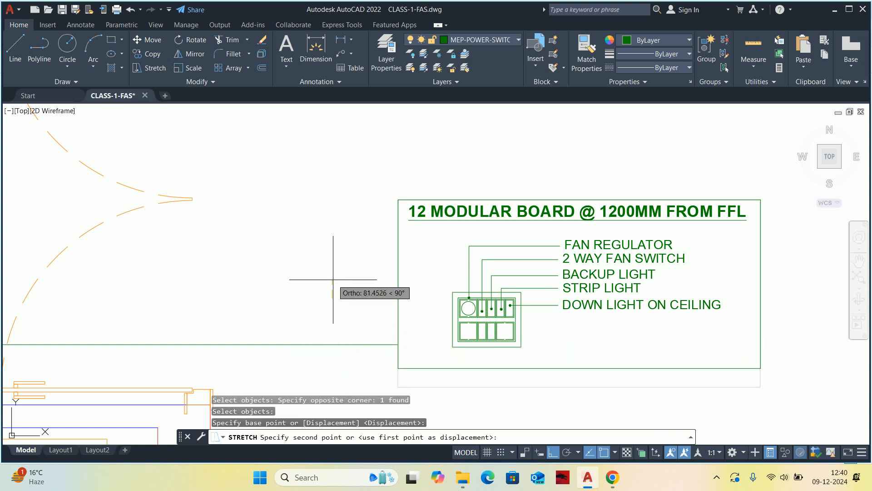
{"action": "left_click", "coordinate": [334, 271]}
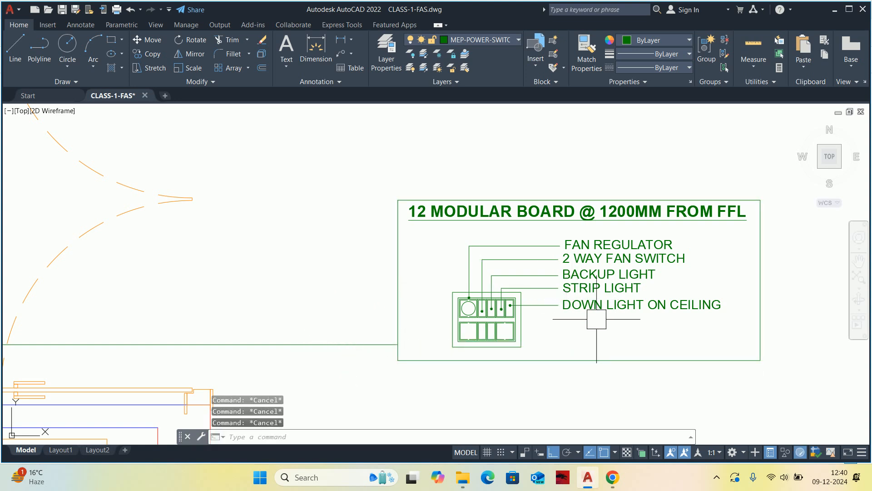
Move the switchboard with its leaders and labels about 215 units left inside the detail box.
{"action": "type", "text": "m"}
{"action": "key", "text": "Return"}
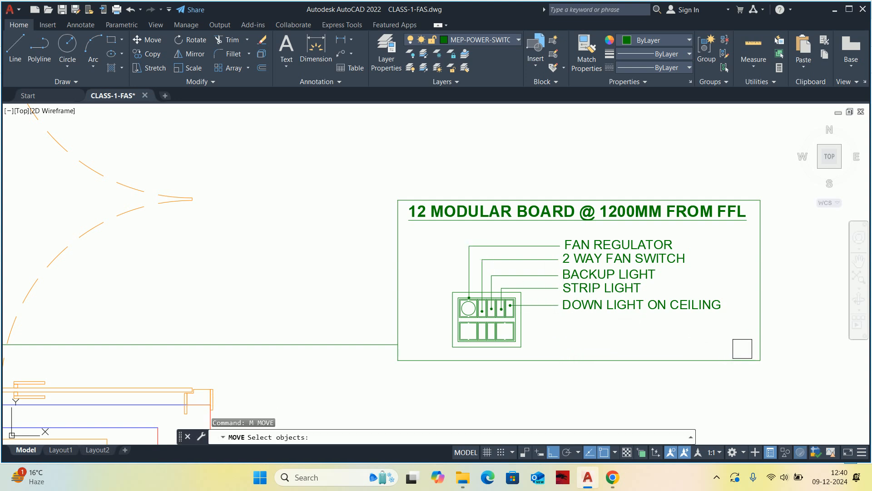
{"action": "left_click", "coordinate": [742, 347]}
{"action": "left_click", "coordinate": [418, 236]}
{"action": "key", "text": "Return"}
{"action": "left_click", "coordinate": [273, 217]}
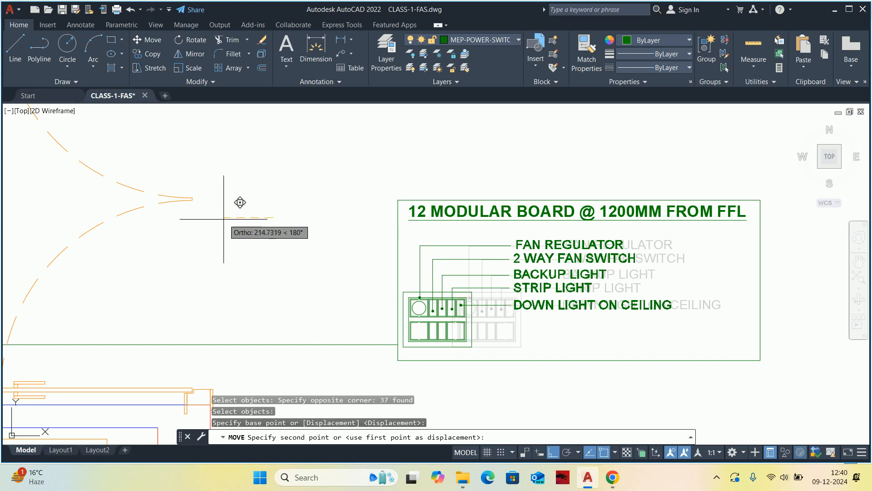
{"action": "key", "text": "Escape"}
{"action": "key", "text": "Escape"}
Move the whole modular board detail so the midpoint of its box's left edge meets the end of the leader line.
{"action": "scroll", "coordinate": [482, 265], "scroll_direction": "down", "scroll_amount": 2}
{"action": "type", "text": "s"}
{"action": "key", "text": "Return"}
{"action": "key", "text": "Escape"}
{"action": "key", "text": "Return"}
{"action": "left_click", "coordinate": [407, 189]}
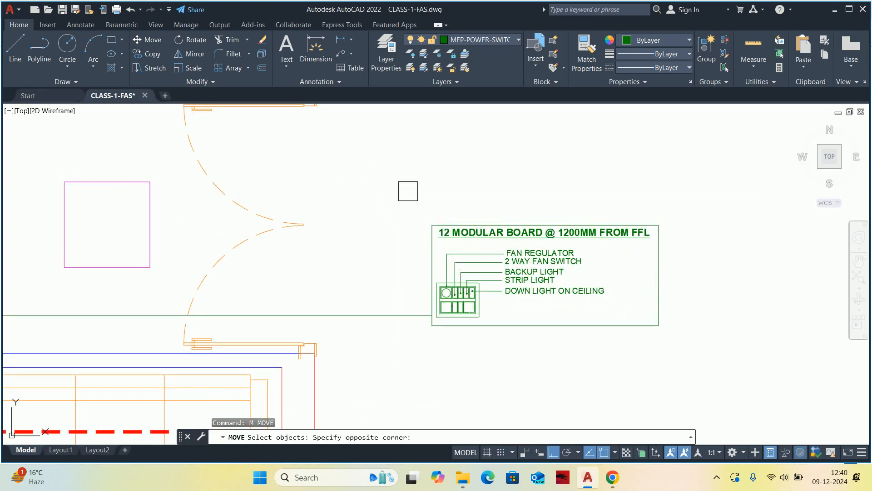
{"action": "left_click", "coordinate": [745, 398]}
{"action": "key", "text": "Return"}
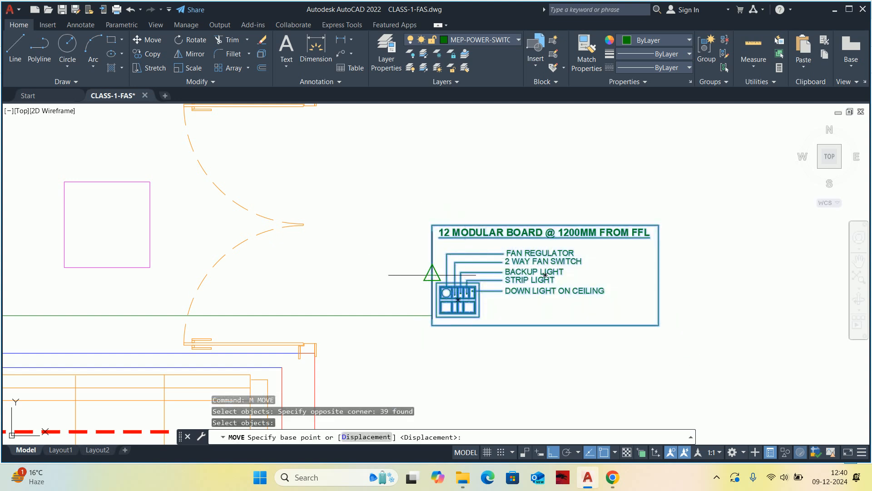
{"action": "left_click", "coordinate": [428, 264]}
{"action": "left_click", "coordinate": [428, 311]}
{"action": "mouse_move", "coordinate": [433, 271]}
{"action": "middle_mouse_down"}
{"action": "mouse_move", "coordinate": [453, 199]}
{"action": "mouse_move", "coordinate": [485, 222]}
{"action": "mouse_move", "coordinate": [577, 219]}
{"action": "middle_mouse_up"}
{"action": "scroll", "coordinate": [453, 199], "scroll_direction": "down", "scroll_amount": 2}
{"action": "scroll", "coordinate": [475, 217], "scroll_direction": "up", "scroll_amount": 2}
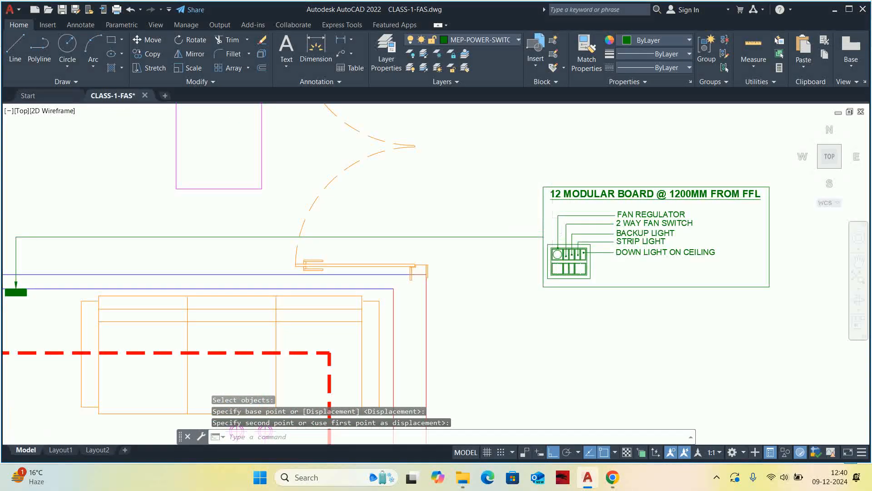
{"action": "scroll", "coordinate": [545, 229], "scroll_direction": "down", "scroll_amount": 2}
{"action": "key", "text": "Escape"}
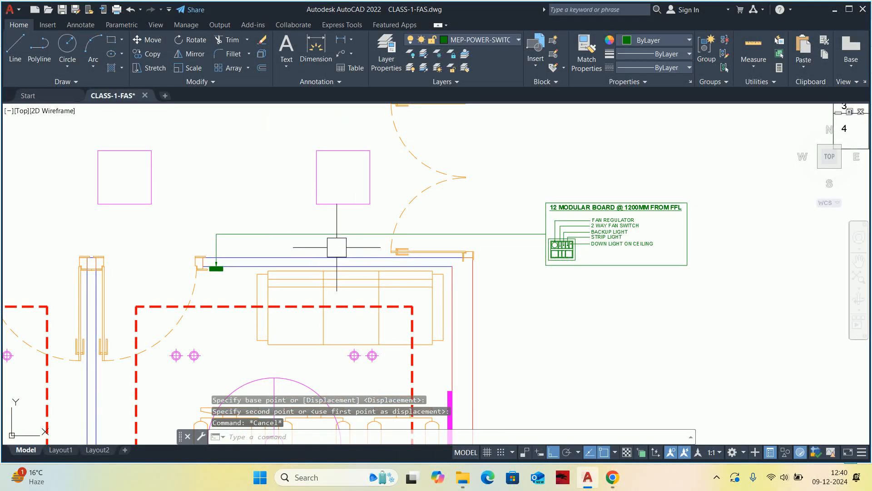
Copy the green switchboard symbol beside Office Cabin -1's door onto the left edge of that cabin's desk.
{"action": "scroll", "coordinate": [405, 274], "scroll_direction": "down", "scroll_amount": 2}
{"action": "middle_click_drag", "start_coordinate": [407, 341], "coordinate": [424, 238]}
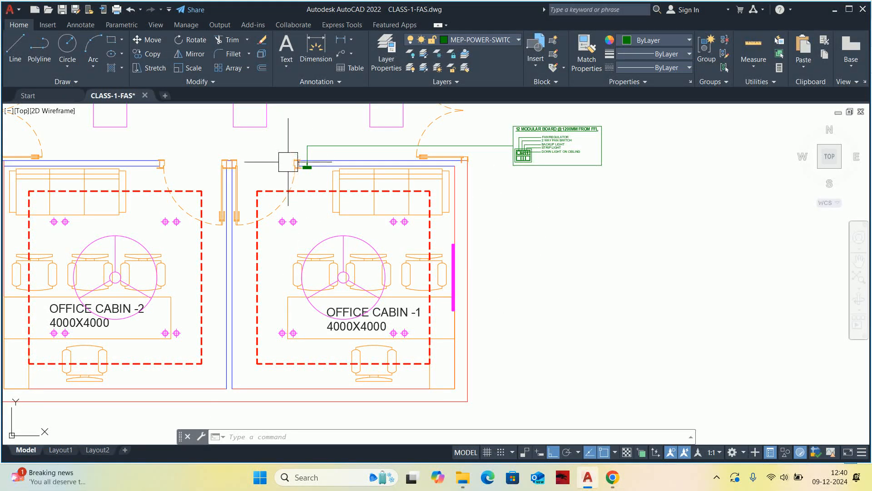
{"action": "middle_click_drag", "start_coordinate": [302, 172], "coordinate": [304, 152]}
{"action": "key", "text": "Escape"}
{"action": "key", "text": "Escape"}
{"action": "type", "text": "co"}
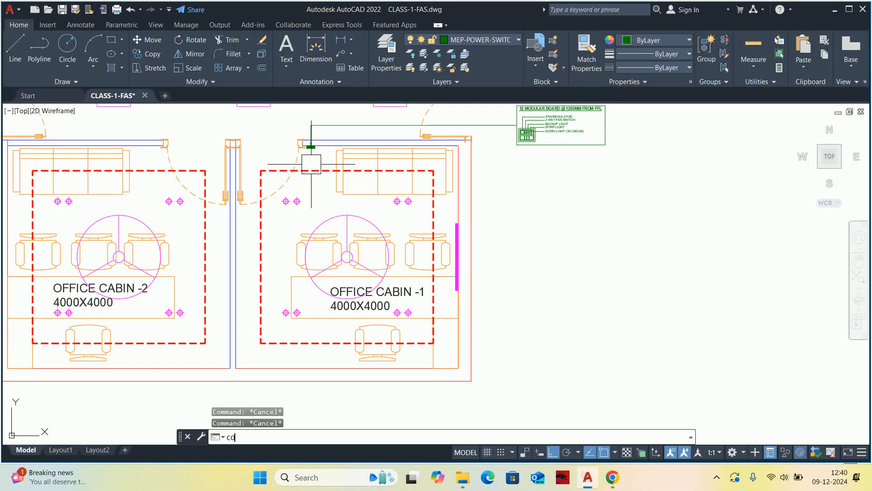
{"action": "key", "text": "Return"}
{"action": "scroll", "coordinate": [318, 150], "scroll_direction": "up", "scroll_amount": 10}
{"action": "left_click", "coordinate": [266, 130]}
{"action": "key", "text": "Return"}
{"action": "left_click", "coordinate": [267, 125]}
{"action": "scroll", "coordinate": [518, 297], "scroll_direction": "down", "scroll_amount": 4}
{"action": "middle_click_drag", "start_coordinate": [518, 298], "coordinate": [305, 82]}
{"action": "middle_click_drag", "start_coordinate": [559, 310], "coordinate": [497, 153]}
{"action": "scroll", "coordinate": [497, 152], "scroll_direction": "down", "scroll_amount": 2}
{"action": "middle_click_drag", "start_coordinate": [514, 300], "coordinate": [510, 246]}
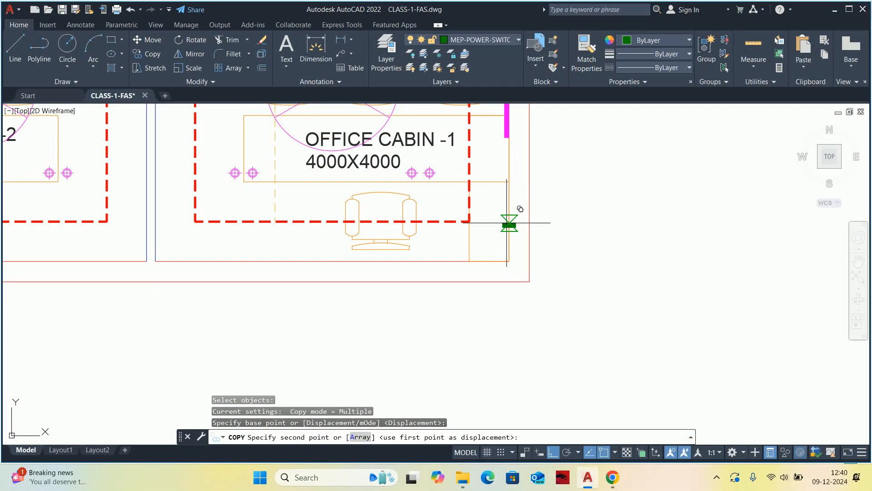
{"action": "scroll", "coordinate": [511, 150], "scroll_direction": "up", "scroll_amount": 4}
{"action": "scroll", "coordinate": [522, 171], "scroll_direction": "down", "scroll_amount": 4}
{"action": "middle_click_drag", "start_coordinate": [442, 179], "coordinate": [606, 222]}
{"action": "key", "text": "Escape"}
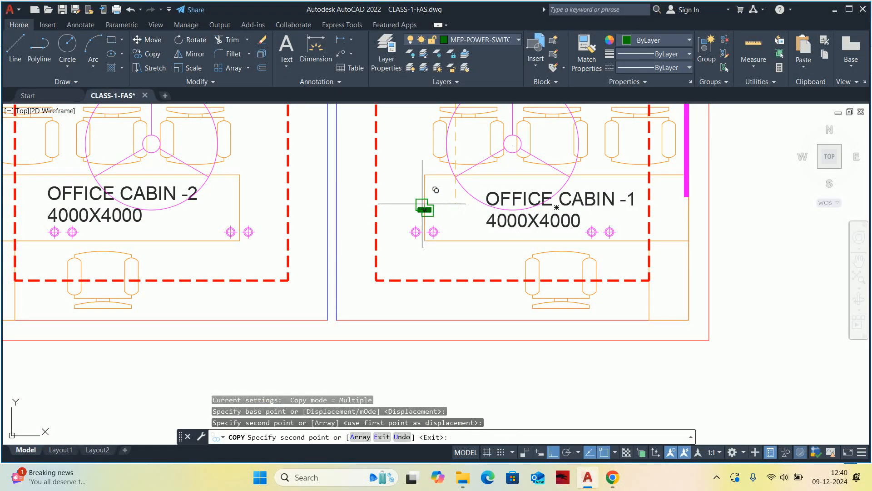
Rotate the copied switchboard symbol to 270 degrees so it stands vertically along the desk edge.
{"action": "scroll", "coordinate": [425, 207], "scroll_direction": "up", "scroll_amount": 3}
{"action": "type", "text": "ro"}
{"action": "key", "text": "Return"}
{"action": "scroll", "coordinate": [427, 206], "scroll_direction": "up", "scroll_amount": 3}
{"action": "left_click", "coordinate": [426, 207]}
{"action": "key", "text": "Return"}
{"action": "left_click", "coordinate": [418, 218]}
{"action": "middle_click_drag", "start_coordinate": [401, 308], "coordinate": [404, 231]}
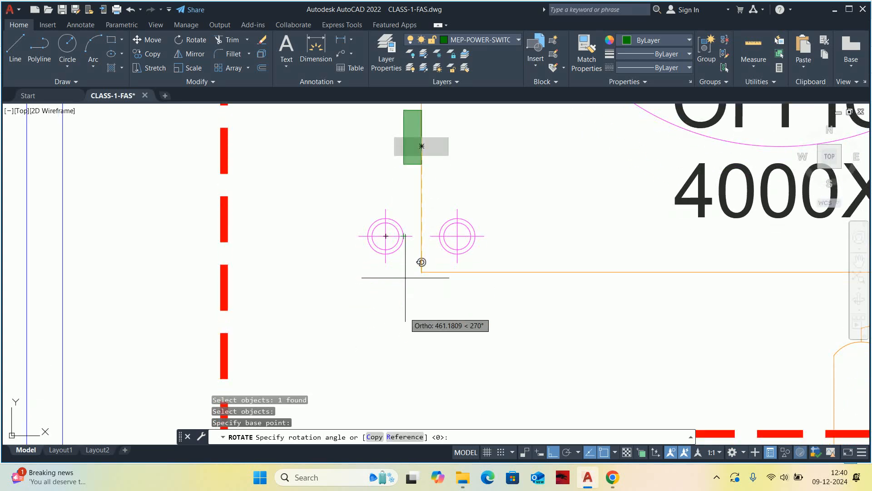
{"action": "key", "text": "Escape"}
{"action": "key", "text": "Escape"}
{"action": "scroll", "coordinate": [403, 321], "scroll_direction": "down", "scroll_amount": 4}
{"action": "type", "text": "m"}
{"action": "key", "text": "Return"}
{"action": "left_click", "coordinate": [341, 192]}
{"action": "key", "text": "Escape"}
{"action": "key", "text": "Escape"}
Move the rotated switchboard symbol horizontally to Office Cabin -1's right wall, just below the magenta panel.
{"action": "scroll", "coordinate": [336, 207], "scroll_direction": "up", "scroll_amount": 3}
{"action": "key", "text": "Return"}
{"action": "left_click", "coordinate": [336, 211]}
{"action": "key", "text": "Return"}
{"action": "left_click", "coordinate": [350, 238]}
{"action": "scroll", "coordinate": [272, 200], "scroll_direction": "down", "scroll_amount": 3}
{"action": "middle_click_drag", "start_coordinate": [273, 200], "coordinate": [258, 199]}
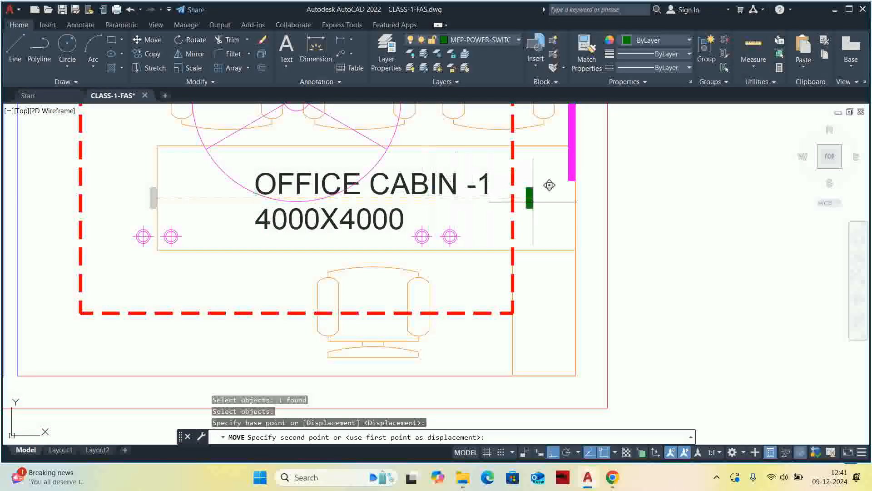
{"action": "key", "text": "Escape"}
{"action": "key", "text": "Escape"}
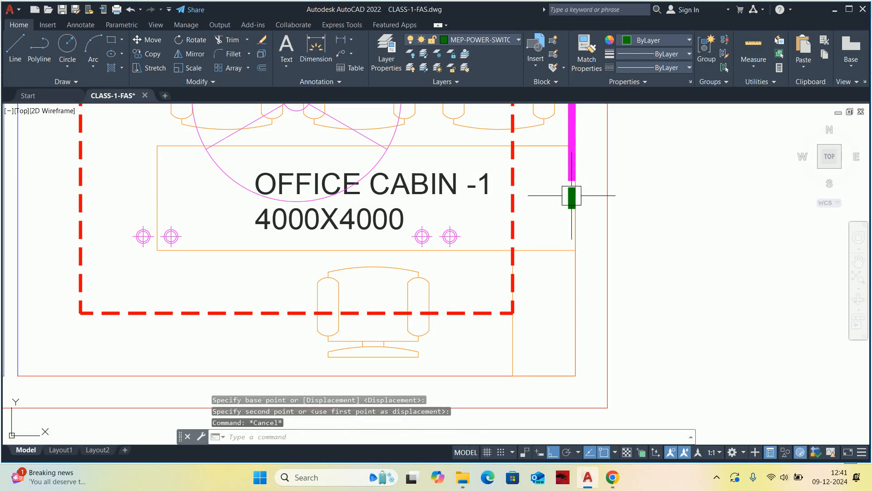
Draw a horizontal leader from the right-wall switchboard symbol outward, ending in line with the detail box's left edge.
{"action": "middle_click_drag", "start_coordinate": [576, 197], "coordinate": [536, 248]}
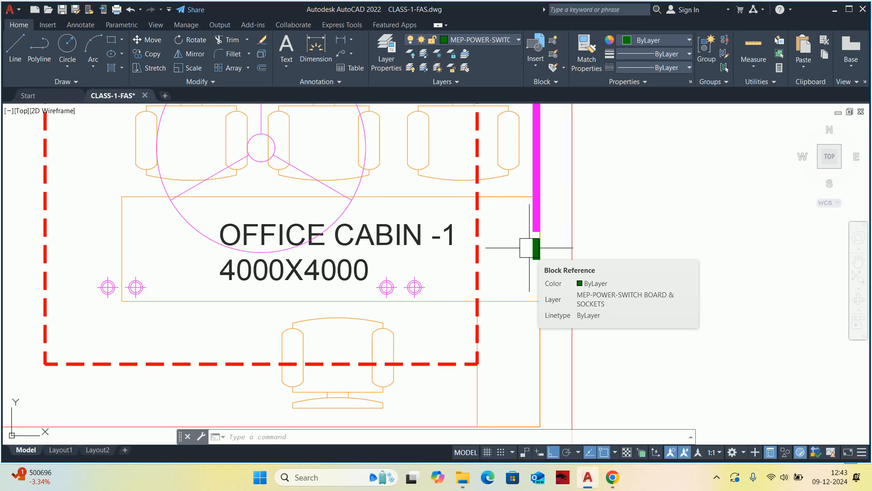
{"action": "key", "text": "Escape"}
{"action": "key", "text": "Escape"}
{"action": "key", "text": "Escape"}
{"action": "type", "text": "LE"}
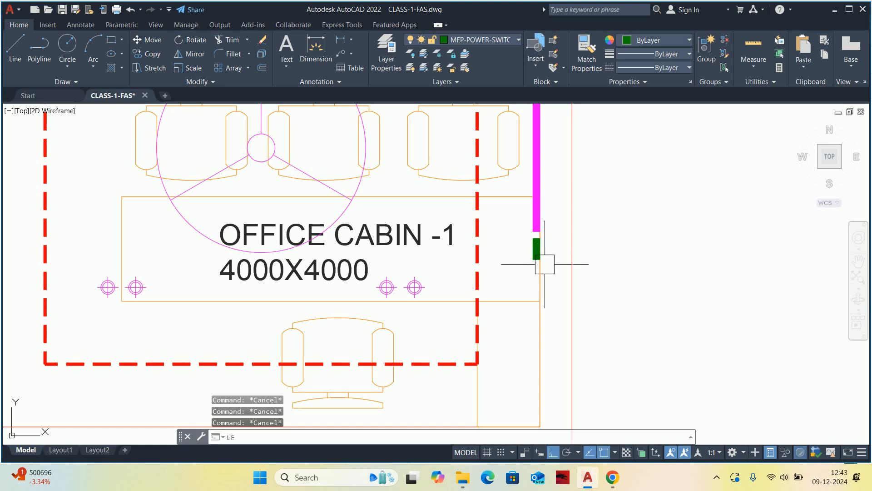
{"action": "key", "text": "Return"}
{"action": "scroll", "coordinate": [545, 262], "scroll_direction": "up", "scroll_amount": 4}
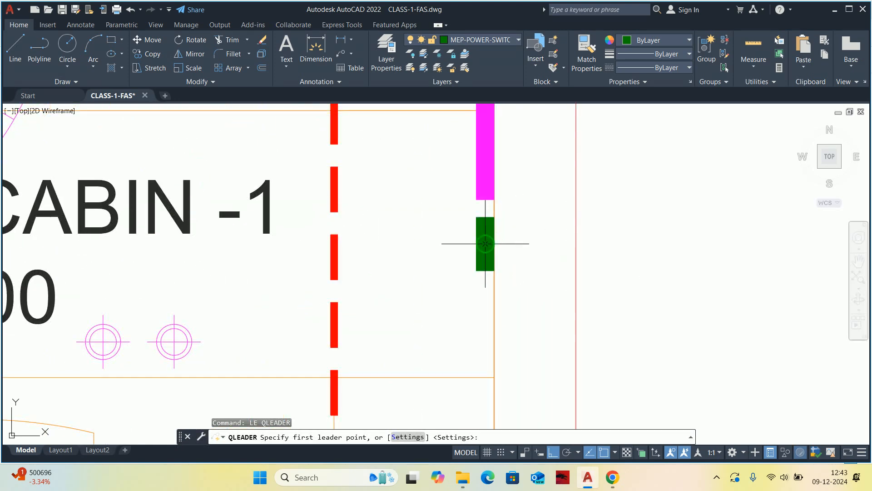
{"action": "left_click", "coordinate": [496, 244]}
{"action": "scroll", "coordinate": [633, 259], "scroll_direction": "down", "scroll_amount": 6}
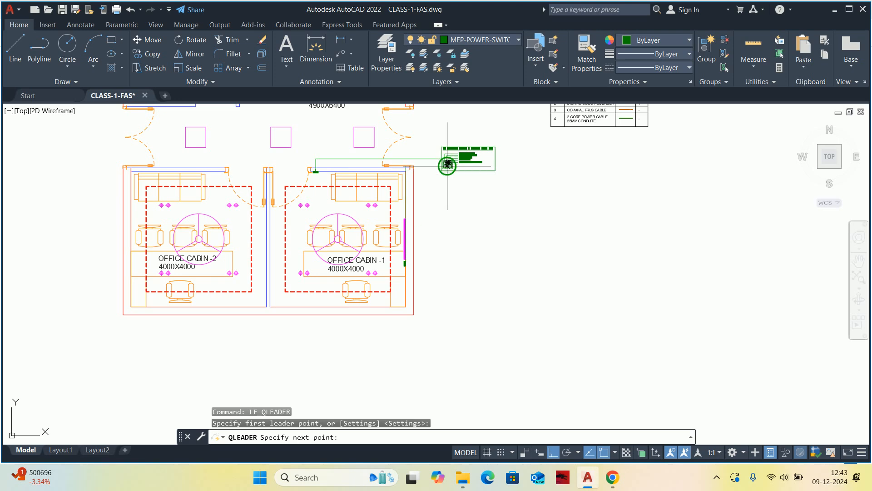
{"action": "scroll", "coordinate": [447, 163], "scroll_direction": "up", "scroll_amount": 2}
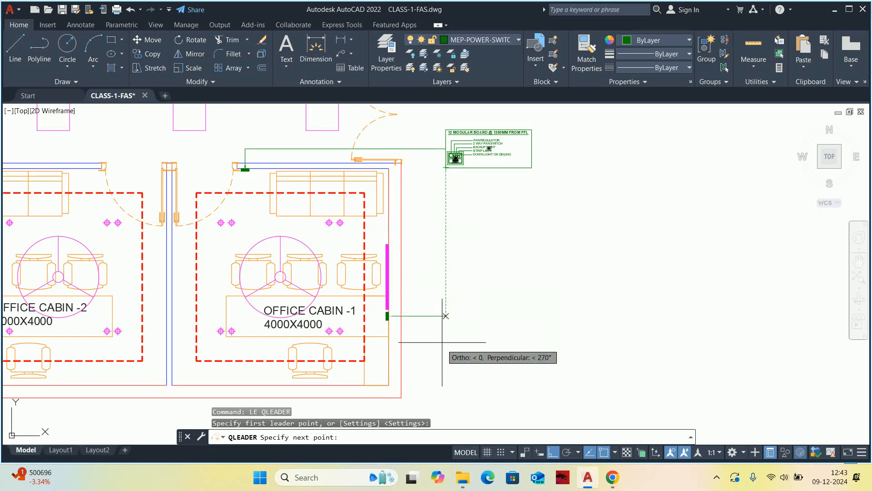
{"action": "key", "text": "Escape"}
{"action": "key", "text": "Escape"}
{"action": "key", "text": "Escape"}
Turn group selection on and select parts of the modular board detail to check how they are grouped.
{"action": "scroll", "coordinate": [463, 189], "scroll_direction": "up", "scroll_amount": 3}
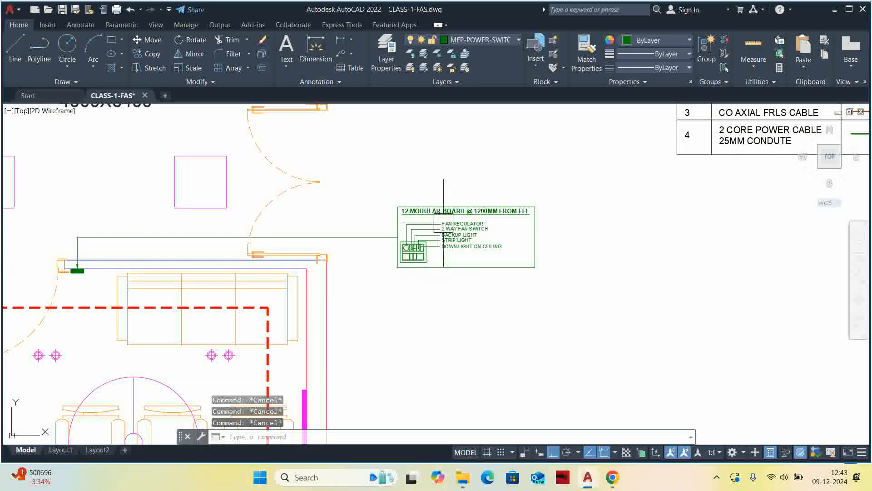
{"action": "key", "text": "ctrl+shift+a"}
{"action": "left_click", "coordinate": [451, 221]}
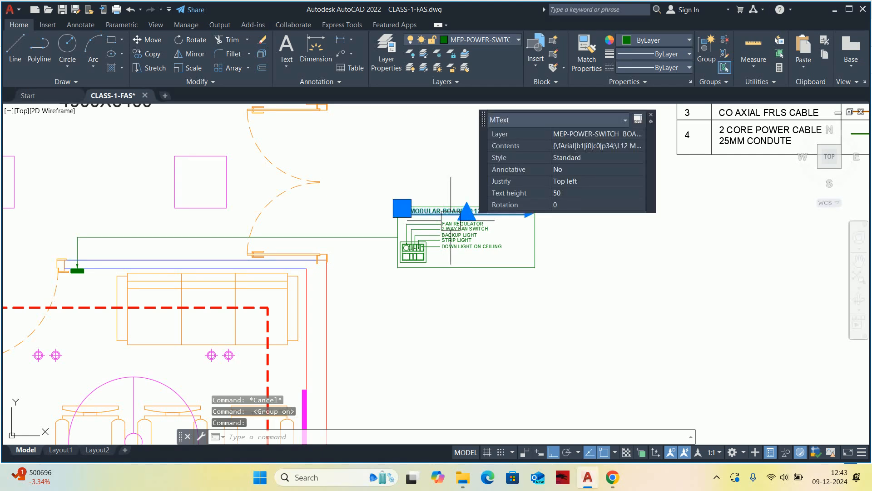
{"action": "scroll", "coordinate": [451, 221], "scroll_direction": "up", "scroll_amount": 2}
{"action": "key", "text": "Escape"}
{"action": "left_click", "coordinate": [438, 204]}
{"action": "key", "text": "Escape"}
{"action": "left_click", "coordinate": [450, 240]}
{"action": "key", "text": "Escape"}
{"action": "key", "text": "Escape"}
{"action": "middle_click_drag", "start_coordinate": [457, 234], "coordinate": [463, 239]}
Ungroup the existing group in the modular board detail.
{"action": "type", "text": "UNGROUP"}
{"action": "key", "text": "Return"}
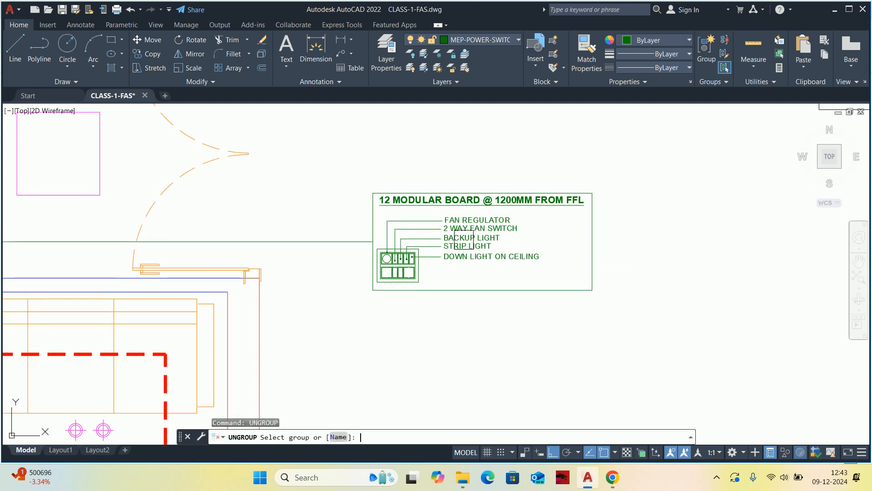
{"action": "left_click", "coordinate": [494, 289]}
{"action": "key", "text": "Escape"}
{"action": "key", "text": "Escape"}
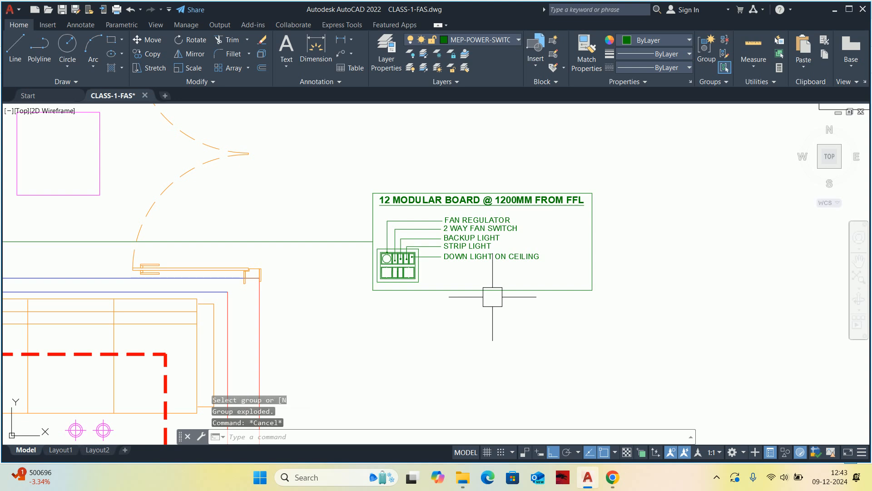
Group the whole modular board detail, including its box, heading, labels and switchboard.
{"action": "type", "text": "GROUP"}
{"action": "key", "text": "Return"}
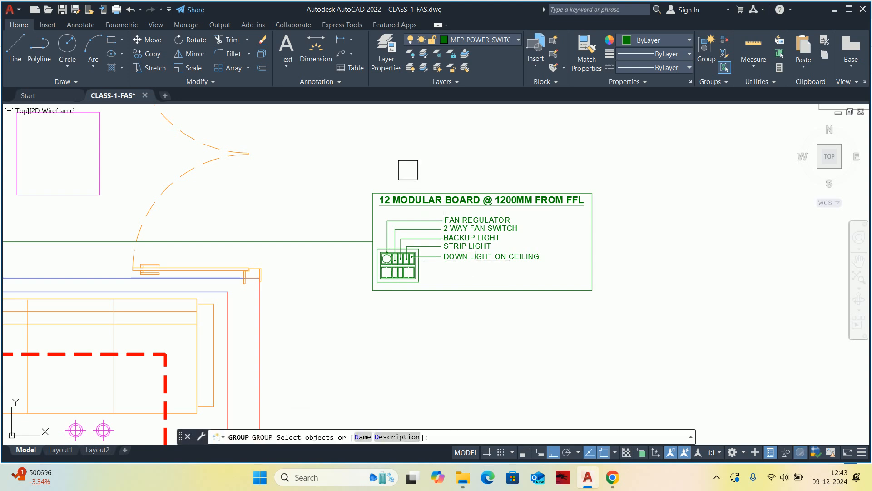
{"action": "left_click", "coordinate": [342, 163]}
{"action": "left_click", "coordinate": [660, 345]}
{"action": "key", "text": "Return"}
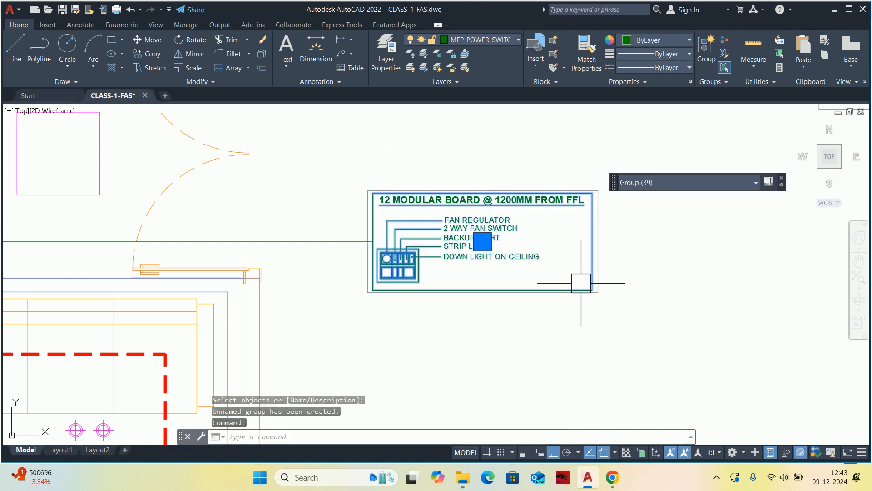
{"action": "key", "text": "Escape"}
{"action": "key", "text": "Escape"}
{"action": "key", "text": "Escape"}
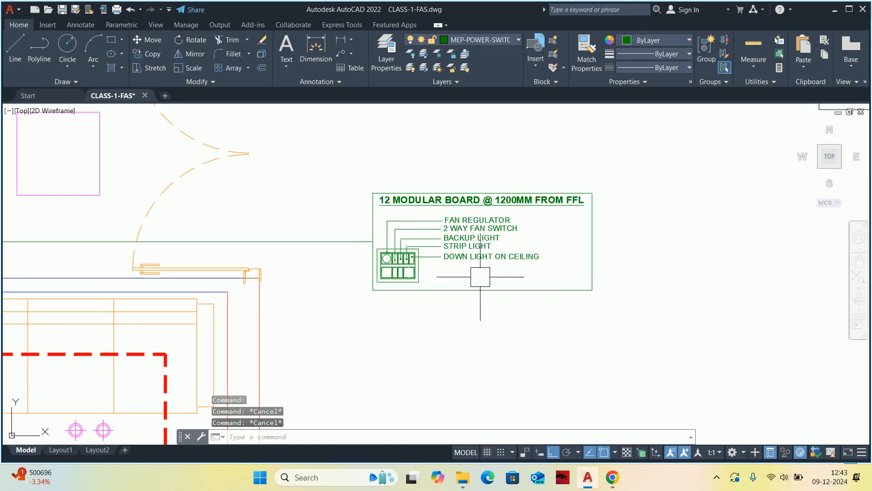
Copy the grouped modular board detail straight down so its box's left edge midpoint meets the new leader's end.
{"action": "type", "text": "co"}
{"action": "key", "text": "Return"}
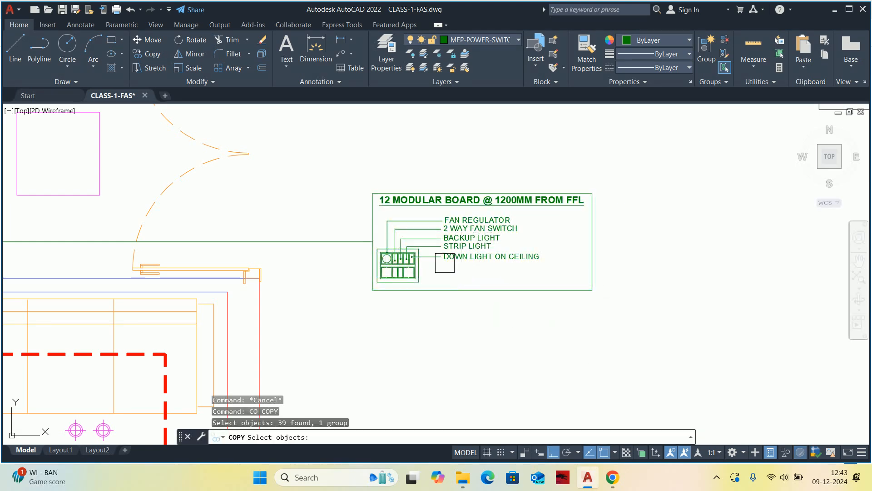
{"action": "left_click", "coordinate": [482, 241]}
{"action": "key", "text": "Return"}
{"action": "left_click", "coordinate": [482, 241]}
{"action": "scroll", "coordinate": [374, 177], "scroll_direction": "down", "scroll_amount": 4}
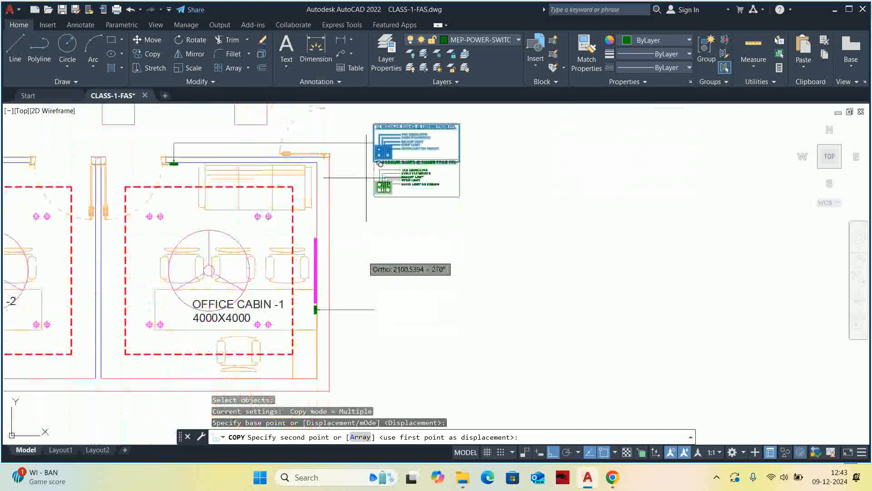
{"action": "key", "text": "Escape"}
{"action": "scroll", "coordinate": [386, 314], "scroll_direction": "up", "scroll_amount": 4}
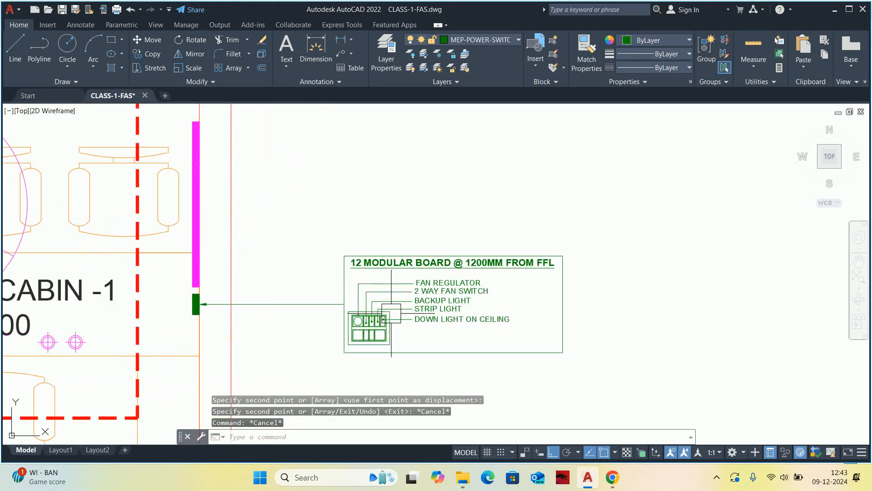
{"action": "middle_click_drag", "start_coordinate": [366, 315], "coordinate": [465, 286]}
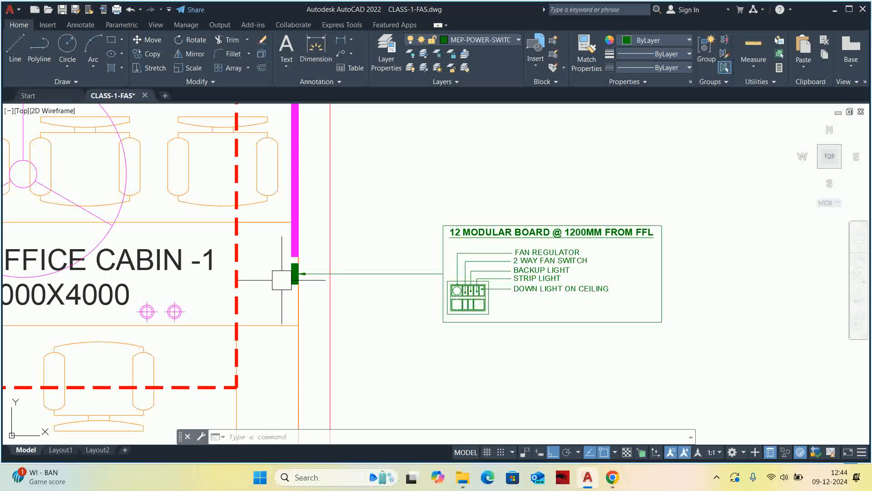
{"action": "scroll", "coordinate": [415, 254], "scroll_direction": "up", "scroll_amount": 5}
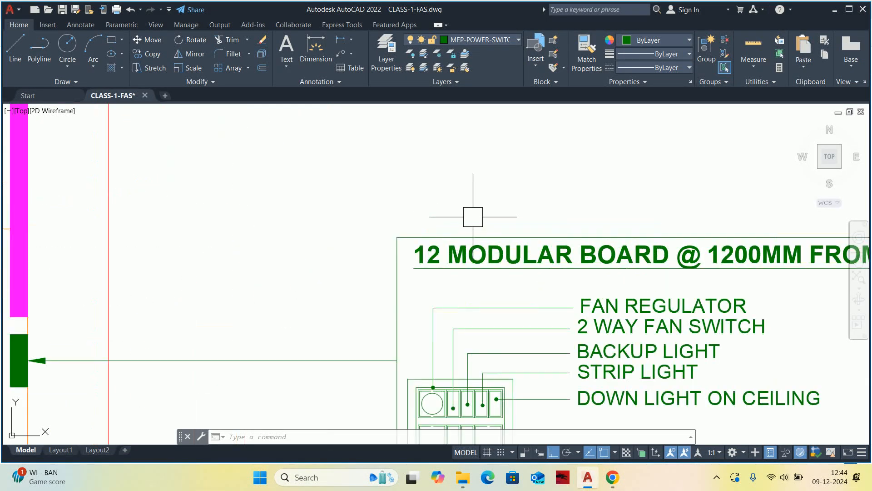
{"action": "left_click", "coordinate": [428, 247]}
{"action": "key", "text": "Escape"}
{"action": "key", "text": "Escape"}
{"action": "key", "text": "Escape"}
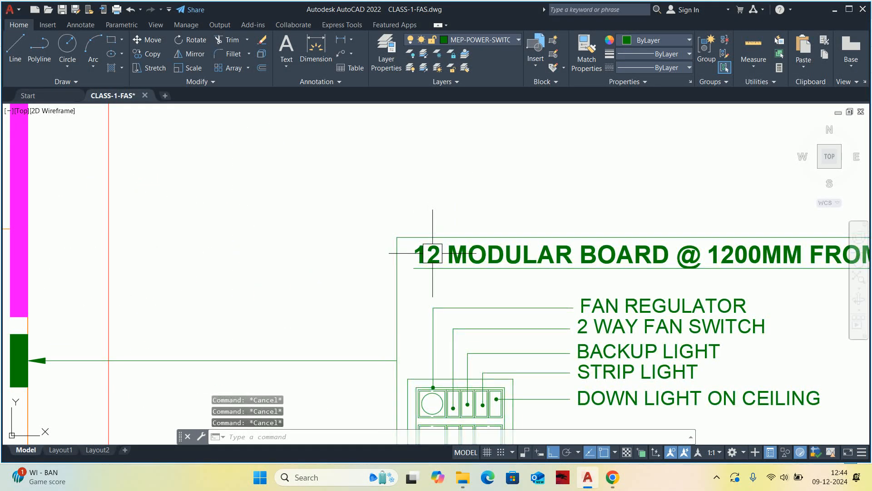
Turn group selection off and change the module count in the copied detail's heading to 8.
{"action": "key", "text": "ctrl+shift+a"}
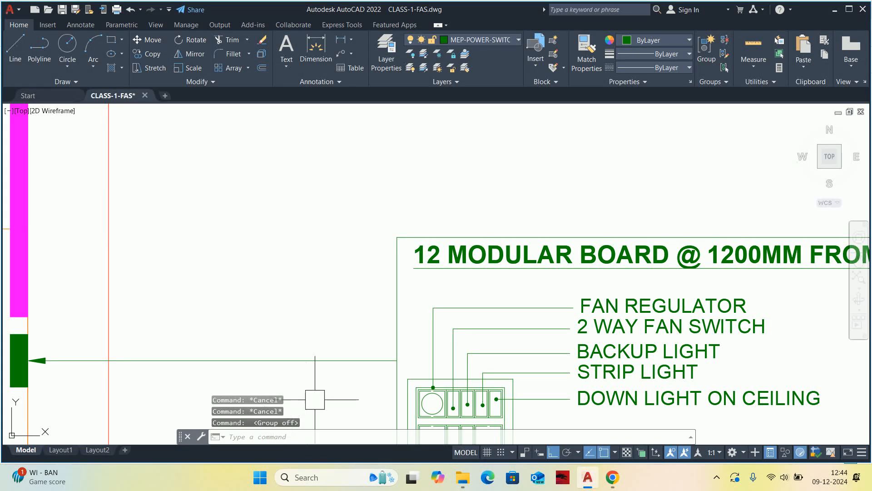
{"action": "scroll", "coordinate": [438, 259], "scroll_direction": "up", "scroll_amount": 2}
{"action": "left_click", "coordinate": [438, 255]}
{"action": "double_click", "coordinate": [438, 255]}
{"action": "left_click_drag", "start_coordinate": [445, 248], "coordinate": [373, 243]}
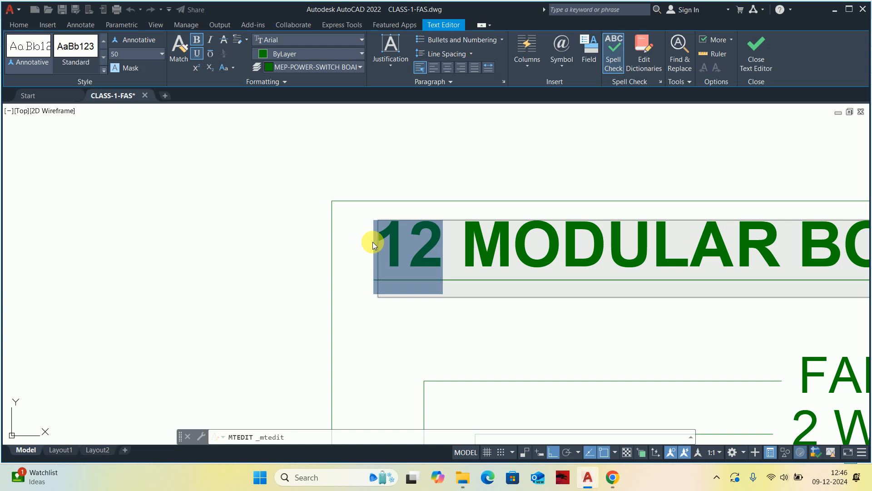
{"action": "type", "text": "8"}
{"action": "scroll", "coordinate": [403, 287], "scroll_direction": "down", "scroll_amount": 6}
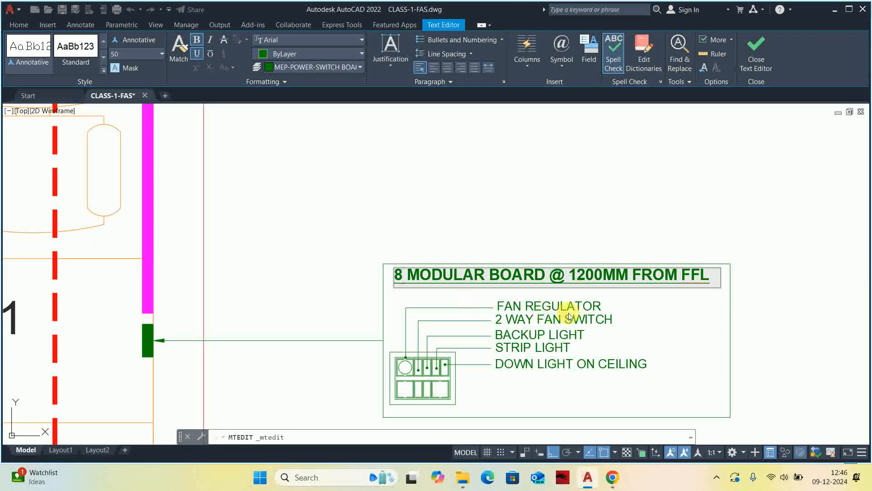
Set the mounting height in the copied board's heading to 1000MM from FFL.
{"action": "scroll", "coordinate": [589, 259], "scroll_direction": "up", "scroll_amount": 2}
{"action": "left_click", "coordinate": [593, 264]}
{"action": "key", "text": "Delete"}
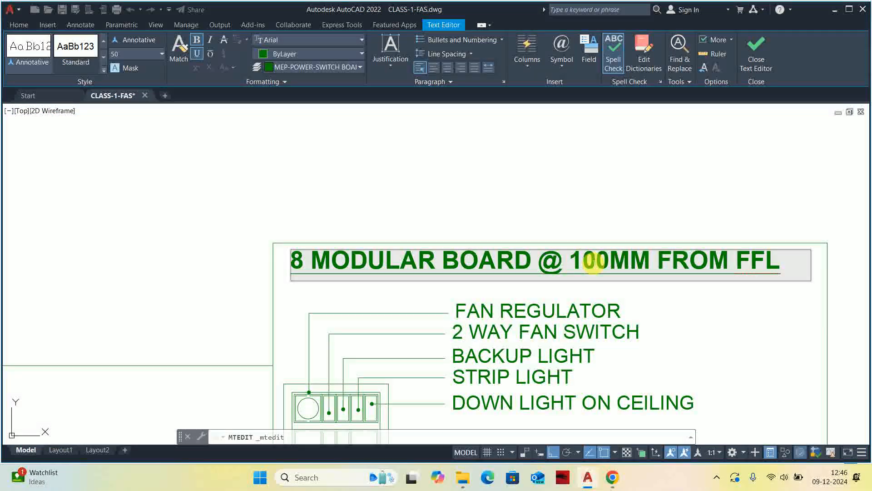
{"action": "type", "text": "0"}
{"action": "key", "text": "BackSpace"}
{"action": "type", "text": "0"}
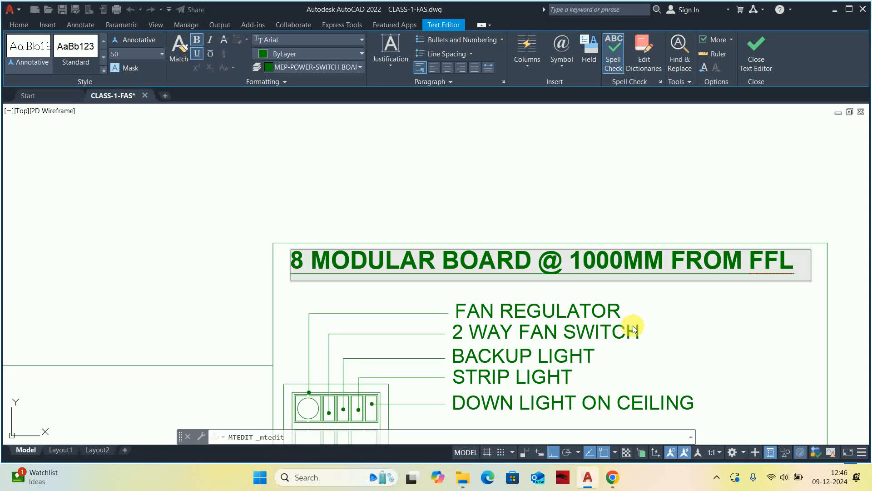
{"action": "scroll", "coordinate": [529, 302], "scroll_direction": "down", "scroll_amount": 2}
{"action": "key", "text": "Escape"}
{"action": "key", "text": "Escape"}
{"action": "key", "text": "Escape"}
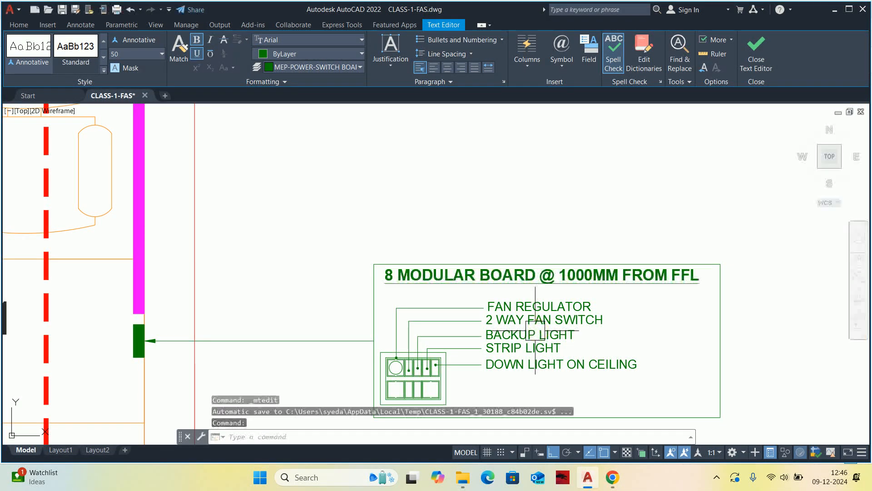
Delete the regulator knob circle from the first upper module of the copied switchboard.
{"action": "scroll", "coordinate": [317, 274], "scroll_direction": "up", "scroll_amount": 3}
{"action": "scroll", "coordinate": [318, 274], "scroll_direction": "up", "scroll_amount": 4}
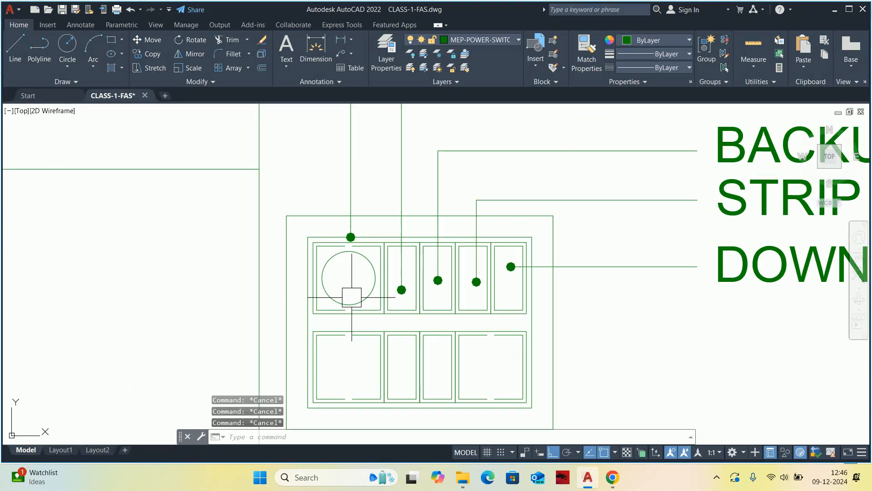
{"action": "scroll", "coordinate": [363, 301], "scroll_direction": "up", "scroll_amount": 4}
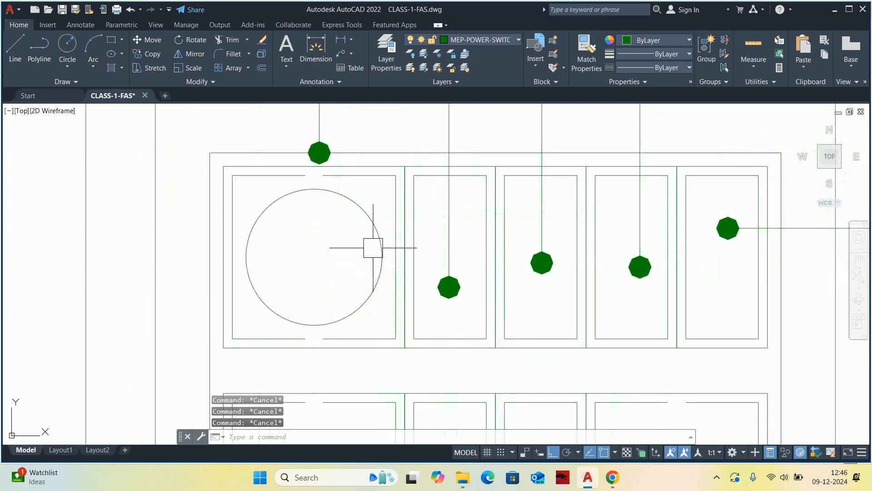
{"action": "left_click", "coordinate": [372, 255]}
{"action": "scroll", "coordinate": [372, 255], "scroll_direction": "down", "scroll_amount": 2}
{"action": "scroll", "coordinate": [372, 255], "scroll_direction": "up", "scroll_amount": 1}
{"action": "key", "text": "Delete"}
{"action": "scroll", "coordinate": [713, 193], "scroll_direction": "down", "scroll_amount": 6}
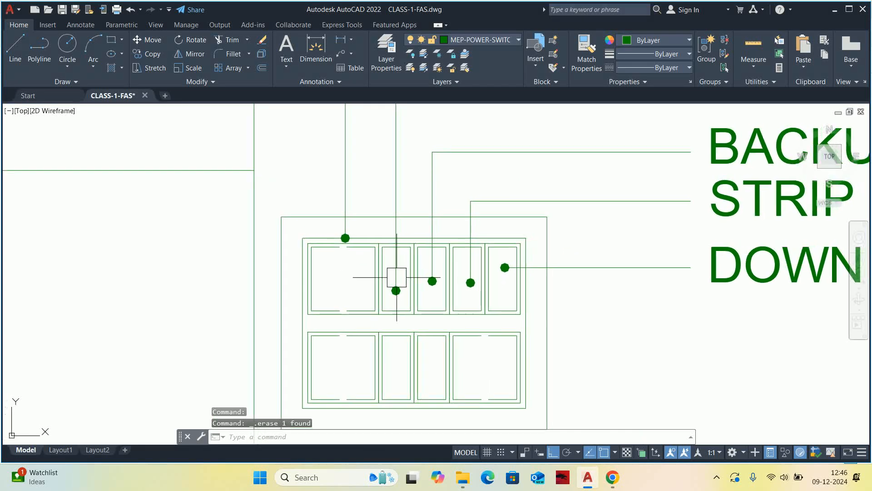
{"action": "key", "text": "Escape"}
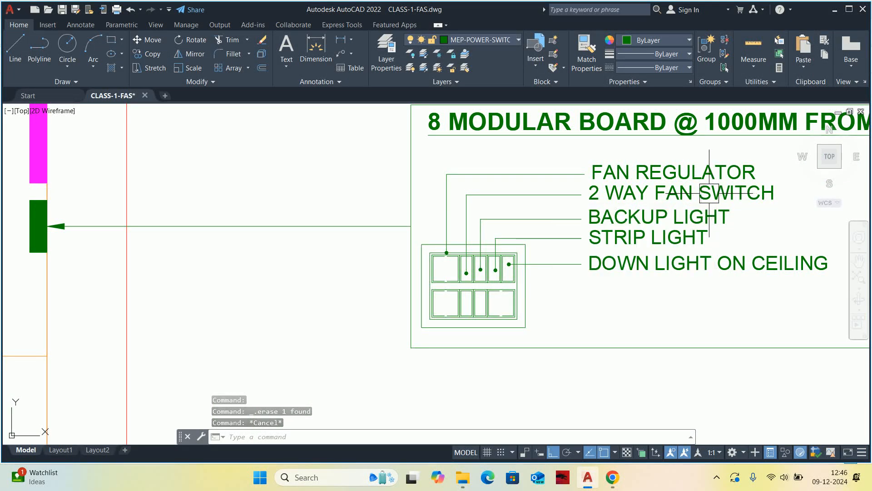
Replace the FAN REGULATOR label of the 8 modular board with SOCKET.
{"action": "key", "text": "Escape"}
{"action": "key", "text": "Escape"}
{"action": "scroll", "coordinate": [627, 245], "scroll_direction": "up", "scroll_amount": 2}
{"action": "middle_click_drag", "start_coordinate": [523, 240], "coordinate": [311, 324]}
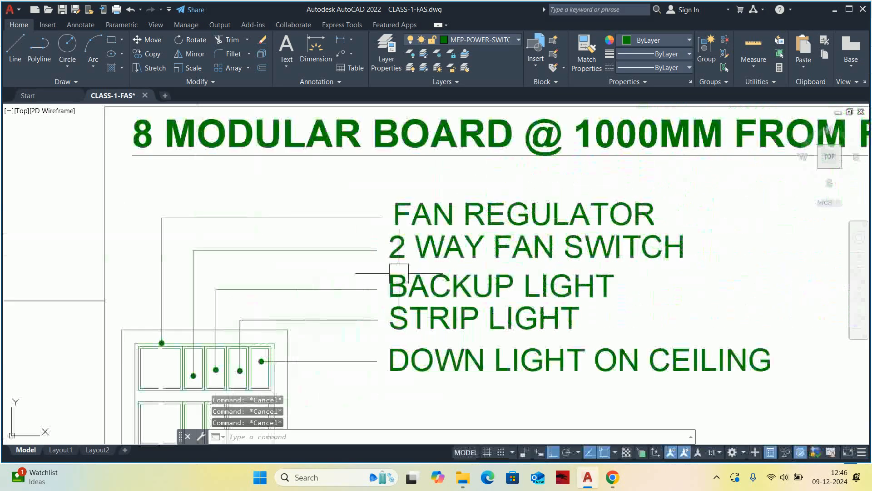
{"action": "double_click", "coordinate": [510, 205]}
{"action": "left_click_drag", "start_coordinate": [662, 224], "coordinate": [327, 181]}
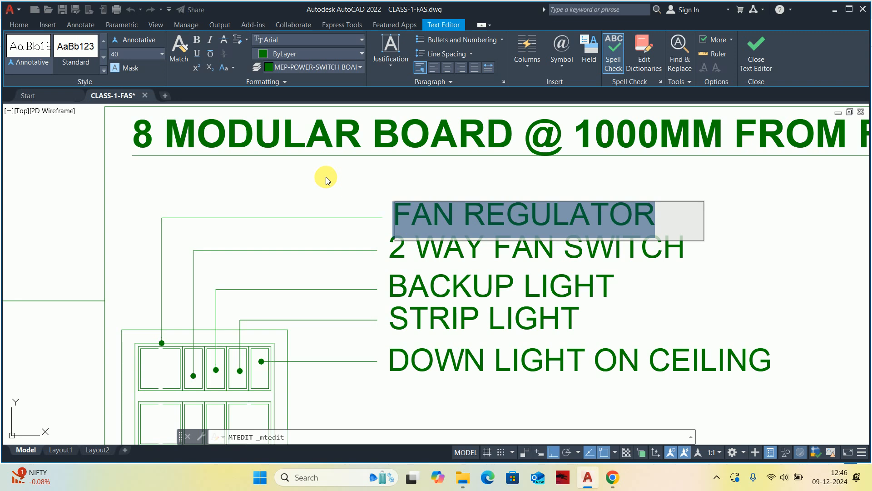
{"action": "type", "text": "SOCKET"}
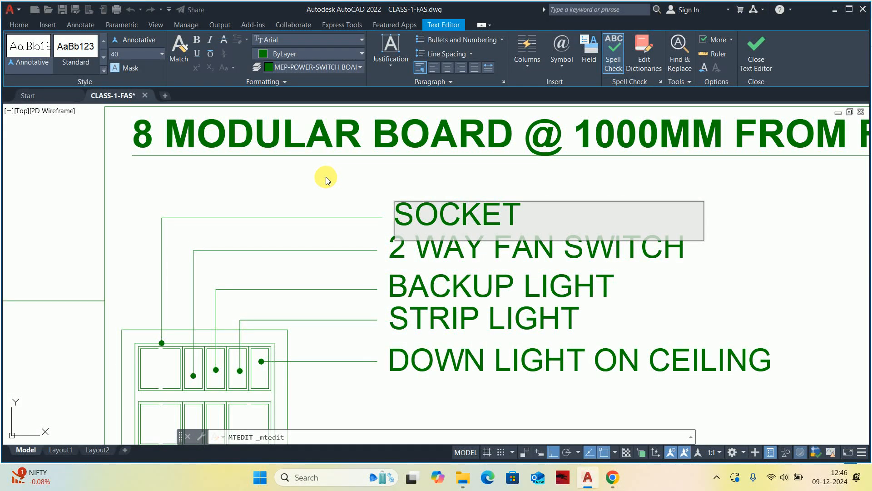
{"action": "key", "text": "Escape"}
Add the rating "6 amp" after SOCKET in the first module's label.
{"action": "left_click", "coordinate": [441, 232]}
{"action": "double_click", "coordinate": [533, 222]}
{"action": "type", "text": "6 a"}
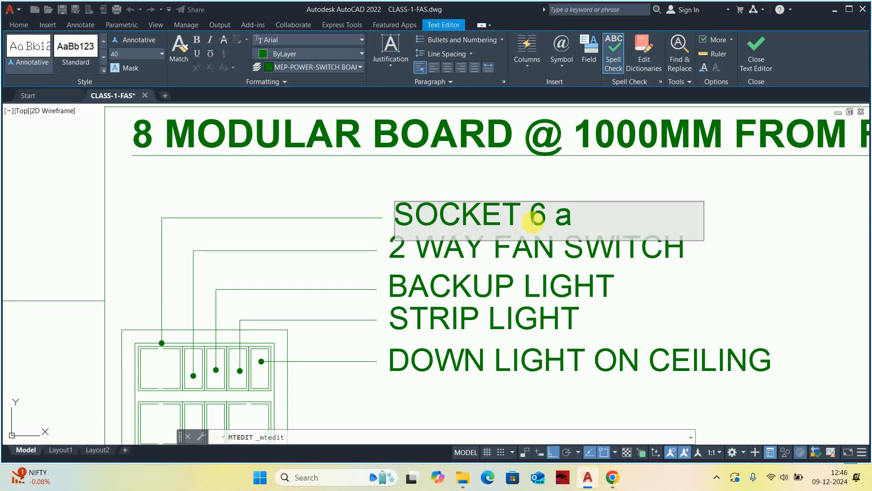
{"action": "key", "text": "BackSpace"}
{"action": "type", "text": "amp"}
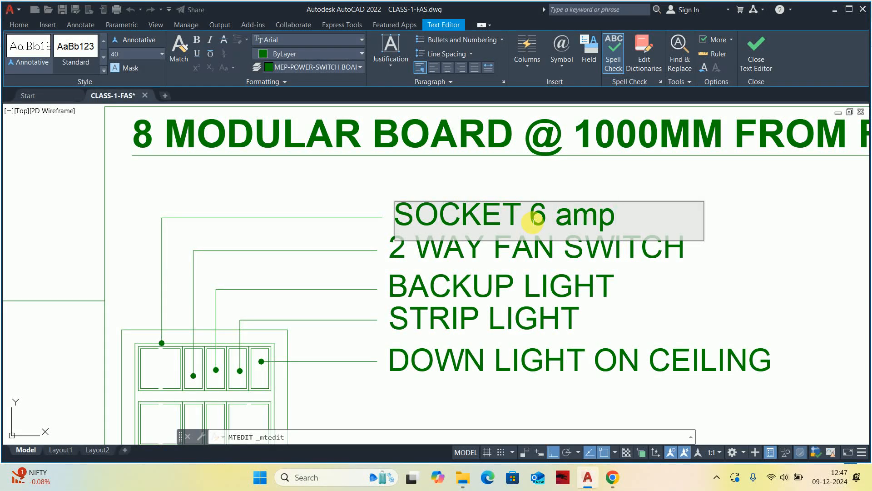
{"action": "left_click", "coordinate": [571, 316]}
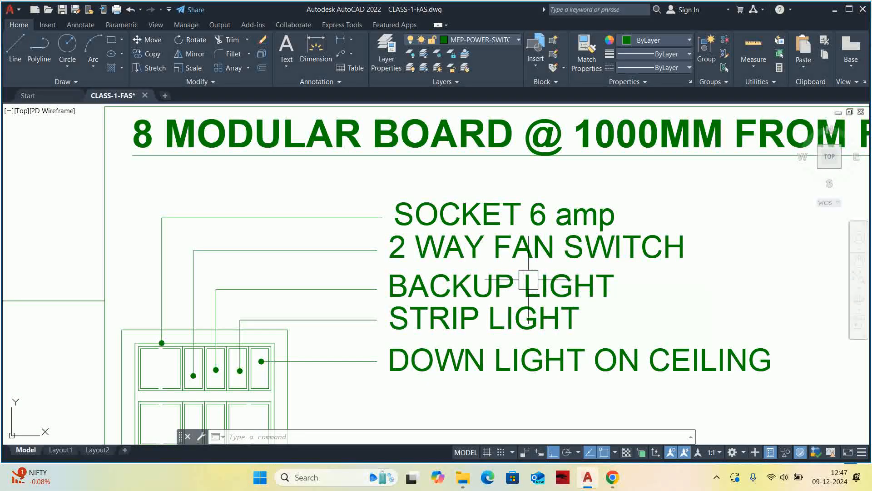
Copy the 2 WAY FAN SWITCH text and paste it over the DOWN LIGHT ON CEILING label.
{"action": "middle_click_drag", "start_coordinate": [445, 249], "coordinate": [451, 214]}
{"action": "key", "text": "Escape"}
{"action": "key", "text": "Escape"}
{"action": "key", "text": "Escape"}
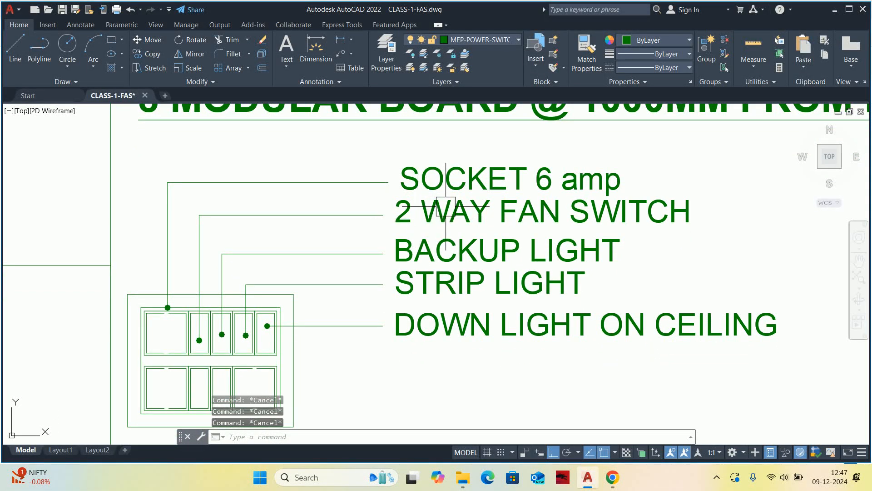
{"action": "double_click", "coordinate": [467, 208]}
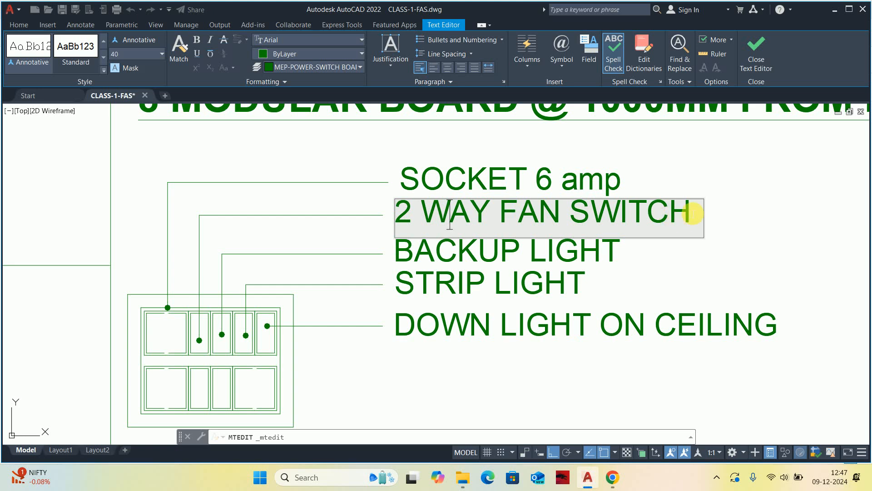
{"action": "key", "text": "ctrl+a"}
{"action": "key", "text": "ctrl+c"}
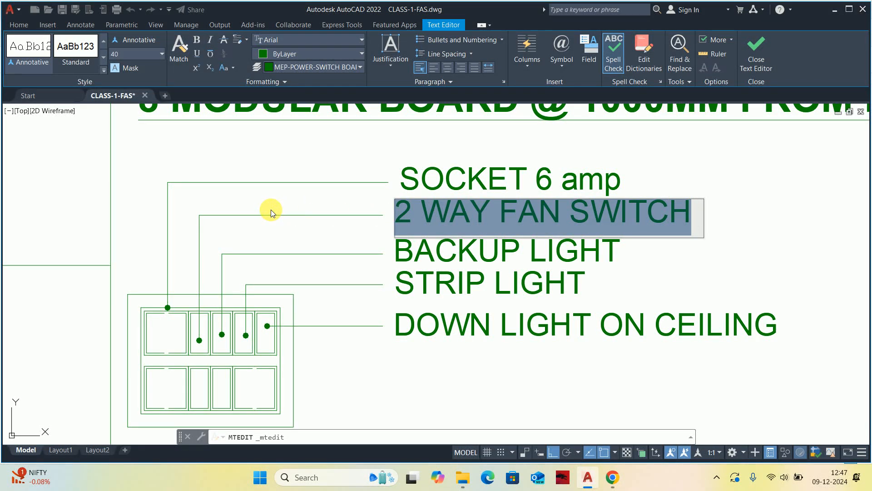
{"action": "left_click", "coordinate": [406, 258]}
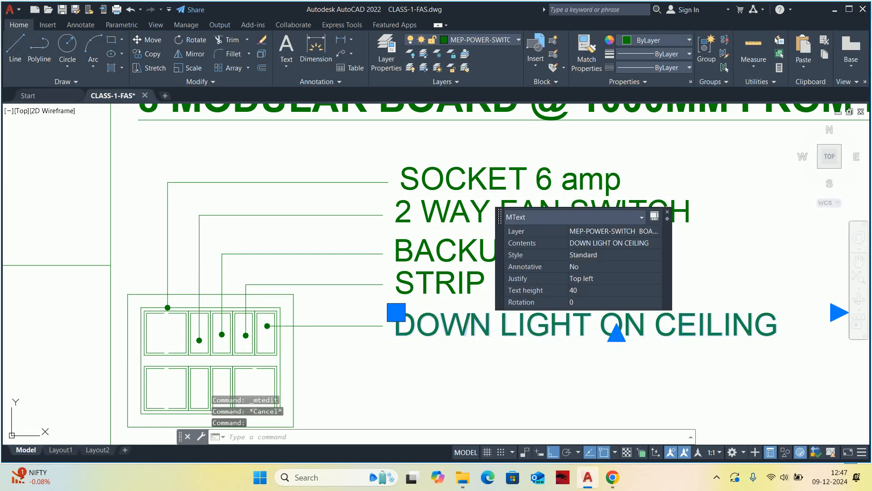
{"action": "double_click", "coordinate": [473, 323]}
{"action": "key", "text": "ctrl+v"}
{"action": "left_click", "coordinate": [779, 252]}
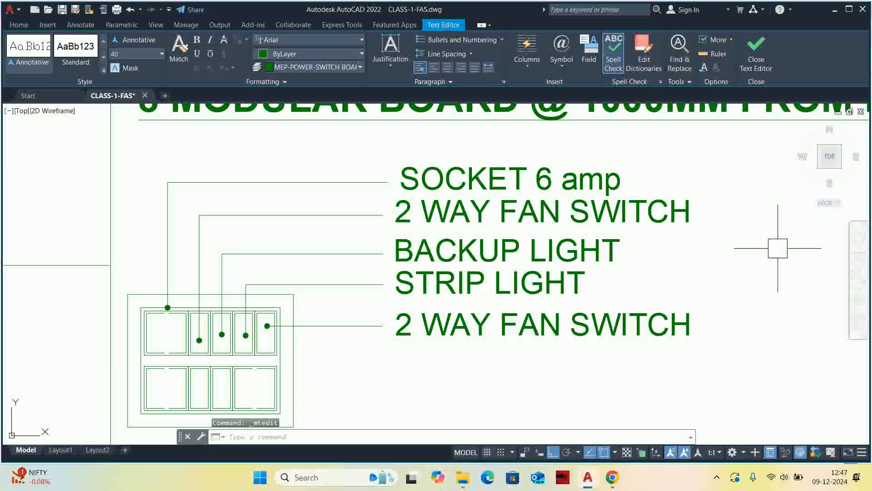
Copy the SOCKET 6 amp text over the second label, 2 WAY FAN SWITCH, and remove the extra line.
{"action": "double_click", "coordinate": [655, 185]}
{"action": "key", "text": "ctrl+a"}
{"action": "key", "text": "ctrl+c"}
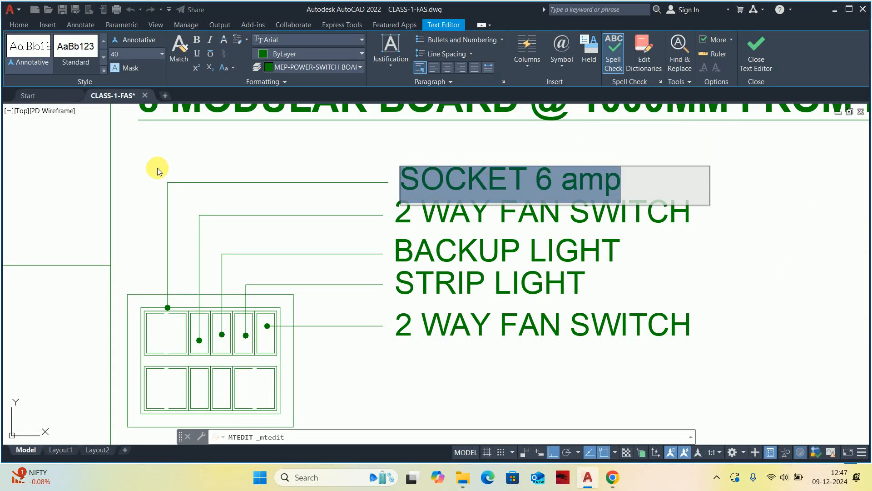
{"action": "left_click", "coordinate": [408, 215]}
{"action": "left_click", "coordinate": [409, 216]}
{"action": "key", "text": "ctrl+a"}
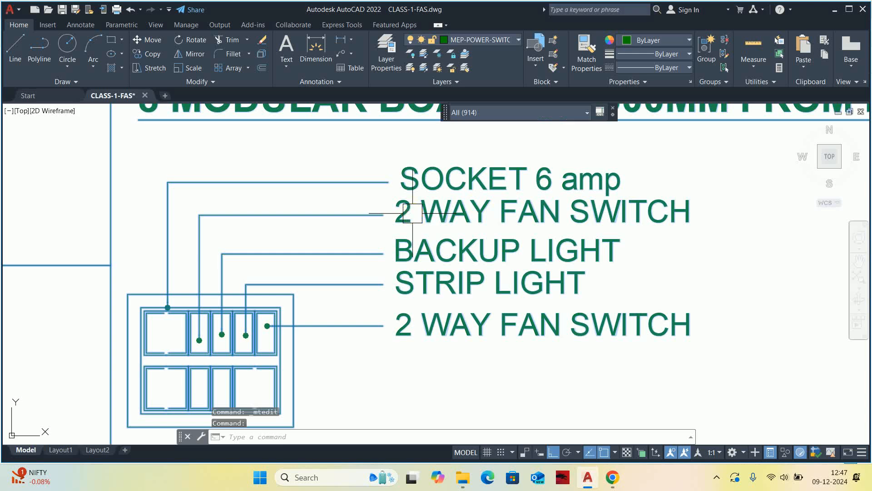
{"action": "key", "text": "Escape"}
{"action": "key", "text": "Escape"}
{"action": "double_click", "coordinate": [514, 216]}
{"action": "left_click_drag", "start_coordinate": [685, 219], "coordinate": [123, 213]}
{"action": "key", "text": "ctrl+v"}
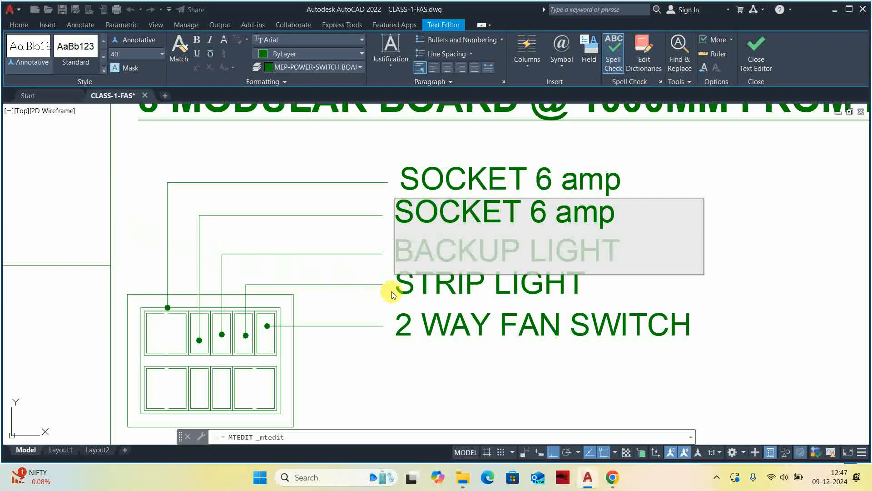
{"action": "key", "text": "BackSpace"}
{"action": "left_click", "coordinate": [507, 292]}
{"action": "key", "text": "Escape"}
{"action": "middle_click_drag", "start_coordinate": [482, 255], "coordinate": [408, 256]}
{"action": "middle_click_drag", "start_coordinate": [270, 258], "coordinate": [366, 236]}
{"action": "key", "text": "Escape"}
{"action": "key", "text": "Escape"}
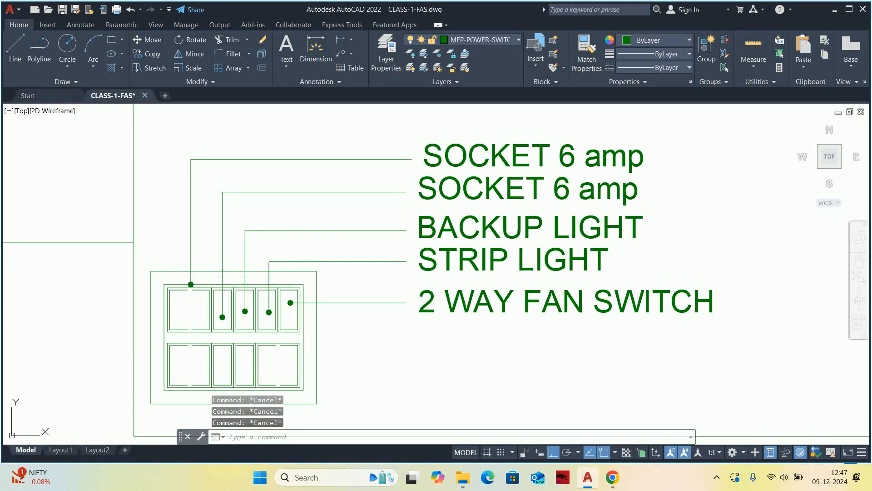
Trim away the divider and inner edges between the second and third upper modules to form one double-width module.
{"action": "scroll", "coordinate": [218, 285], "scroll_direction": "up", "scroll_amount": 4}
{"action": "middle_click_drag", "start_coordinate": [246, 312], "coordinate": [245, 244]}
{"action": "scroll", "coordinate": [248, 241], "scroll_direction": "up", "scroll_amount": 4}
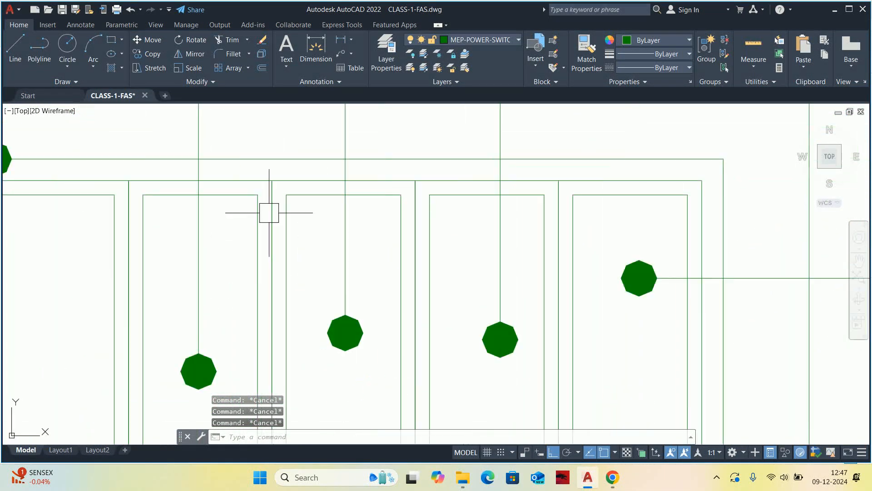
{"action": "scroll", "coordinate": [270, 212], "scroll_direction": "down", "scroll_amount": 2}
{"action": "left_click", "coordinate": [270, 212]}
{"action": "scroll", "coordinate": [271, 212], "scroll_direction": "down", "scroll_amount": 3}
{"action": "middle_click_drag", "start_coordinate": [273, 214], "coordinate": [285, 218]}
{"action": "scroll", "coordinate": [282, 220], "scroll_direction": "up", "scroll_amount": 5}
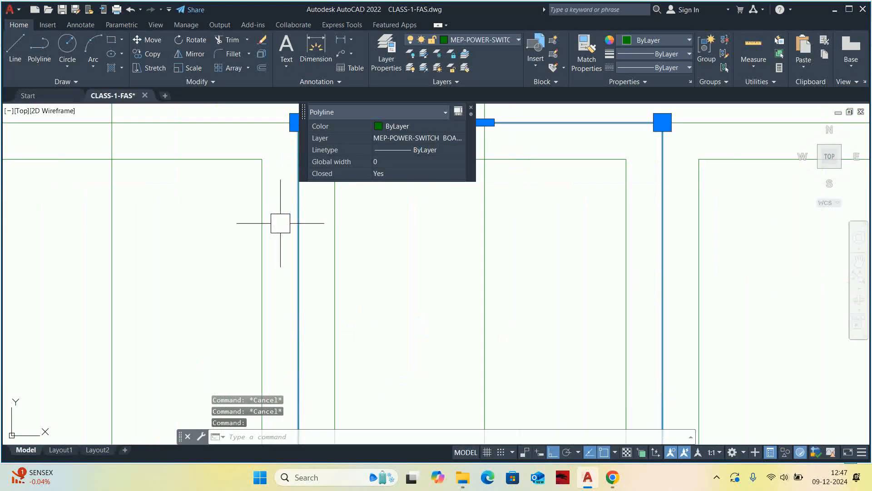
{"action": "key", "text": "Escape"}
{"action": "type", "text": "tr"}
{"action": "key", "text": "Return"}
{"action": "scroll", "coordinate": [306, 212], "scroll_direction": "down", "scroll_amount": 5}
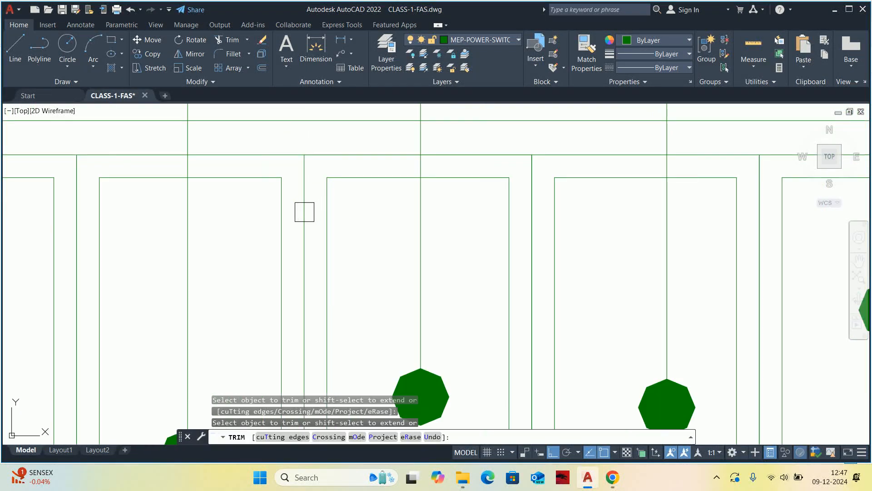
{"action": "scroll", "coordinate": [299, 217], "scroll_direction": "up", "scroll_amount": 2}
{"action": "scroll", "coordinate": [295, 214], "scroll_direction": "down", "scroll_amount": 2}
{"action": "left_click", "coordinate": [338, 231]}
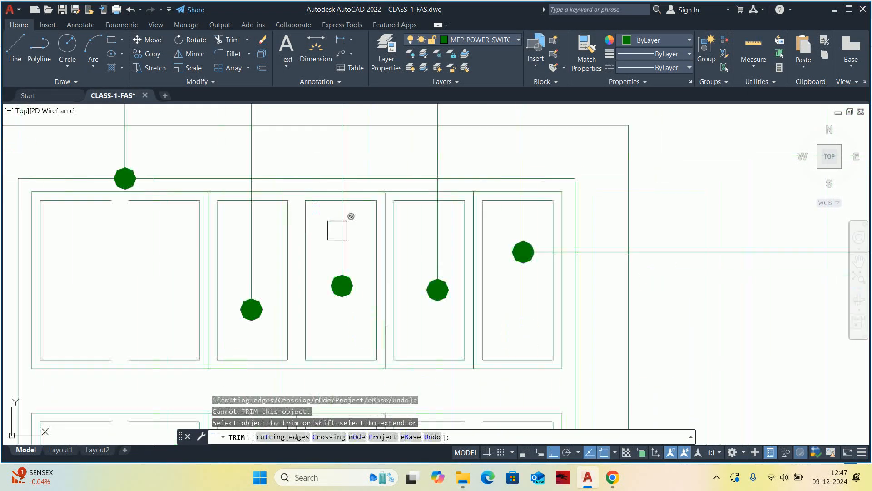
{"action": "left_click", "coordinate": [281, 229]}
{"action": "scroll", "coordinate": [301, 228], "scroll_direction": "down", "scroll_amount": 3}
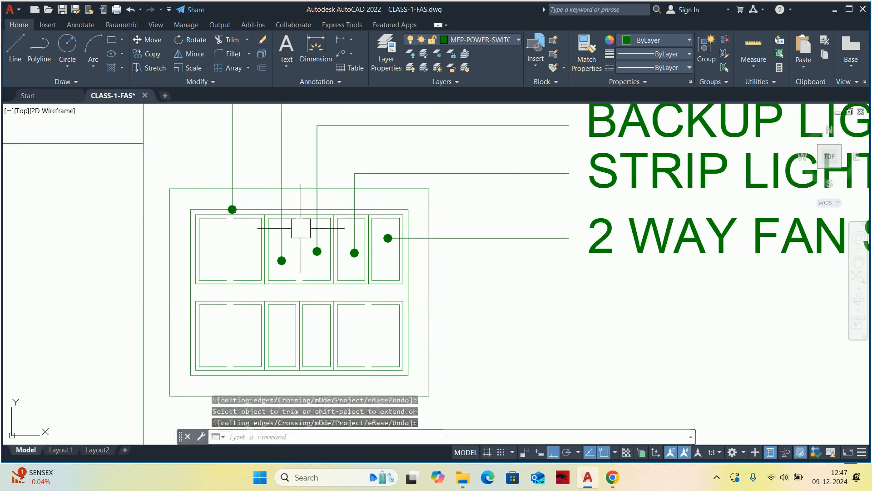
{"action": "key", "text": "Escape"}
{"action": "key", "text": "Escape"}
{"action": "key", "text": "Escape"}
Delete the BACKUP LIGHT leader and its label from the 8 modular board detail.
{"action": "scroll", "coordinate": [302, 229], "scroll_direction": "down", "scroll_amount": 2}
{"action": "scroll", "coordinate": [296, 203], "scroll_direction": "up", "scroll_amount": 2}
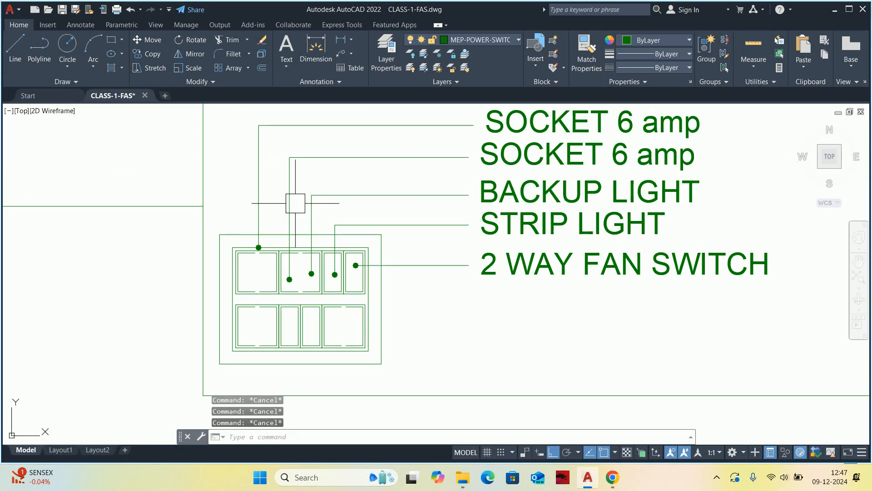
{"action": "left_click", "coordinate": [347, 196]}
{"action": "middle_click_drag", "start_coordinate": [347, 195], "coordinate": [332, 204]}
{"action": "key", "text": "Delete"}
{"action": "left_click", "coordinate": [458, 206]}
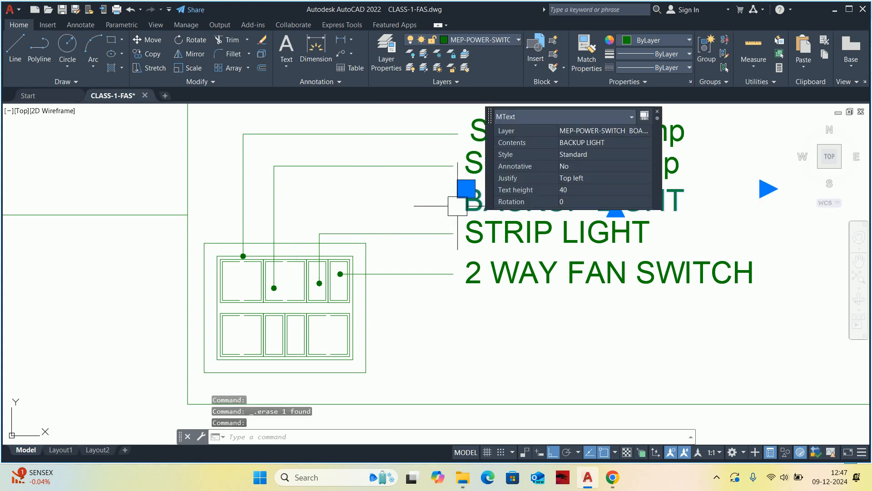
{"action": "key", "text": "Delete"}
{"action": "scroll", "coordinate": [443, 211], "scroll_direction": "down", "scroll_amount": 2}
{"action": "scroll", "coordinate": [337, 247], "scroll_direction": "up", "scroll_amount": 2}
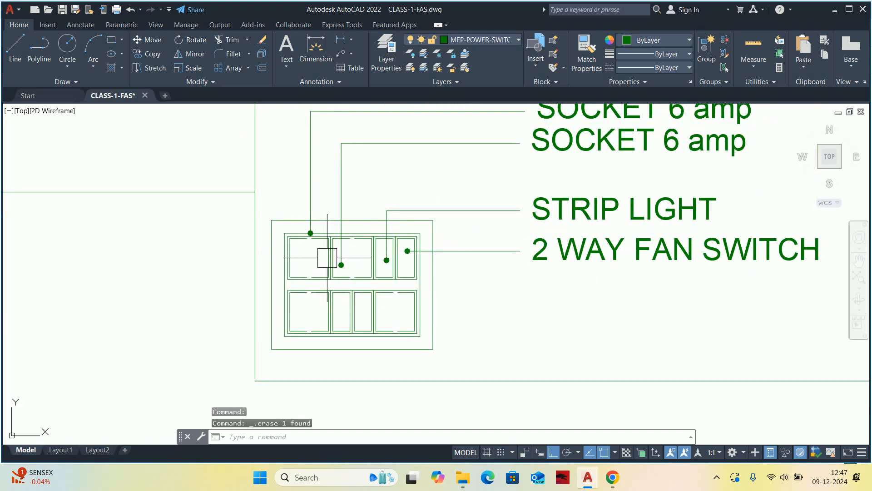
Trim away the divider and facing inner edges between the two narrow upper modules to form one double-width module.
{"action": "scroll", "coordinate": [399, 256], "scroll_direction": "up", "scroll_amount": 10}
{"action": "middle_click_drag", "start_coordinate": [388, 232], "coordinate": [386, 241]}
{"action": "key", "text": "Escape"}
{"action": "key", "text": "Escape"}
{"action": "key", "text": "Escape"}
{"action": "scroll", "coordinate": [373, 245], "scroll_direction": "down", "scroll_amount": 4}
{"action": "type", "text": "T"}
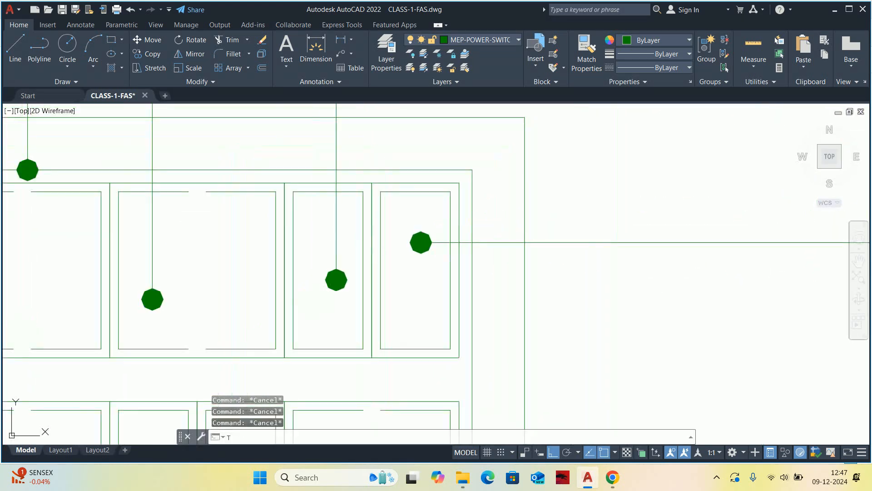
{"action": "type", "text": "R"}
{"action": "key", "text": "Return"}
{"action": "scroll", "coordinate": [374, 223], "scroll_direction": "up", "scroll_amount": 6}
{"action": "left_click", "coordinate": [381, 225]}
{"action": "scroll", "coordinate": [381, 226], "scroll_direction": "down", "scroll_amount": 6}
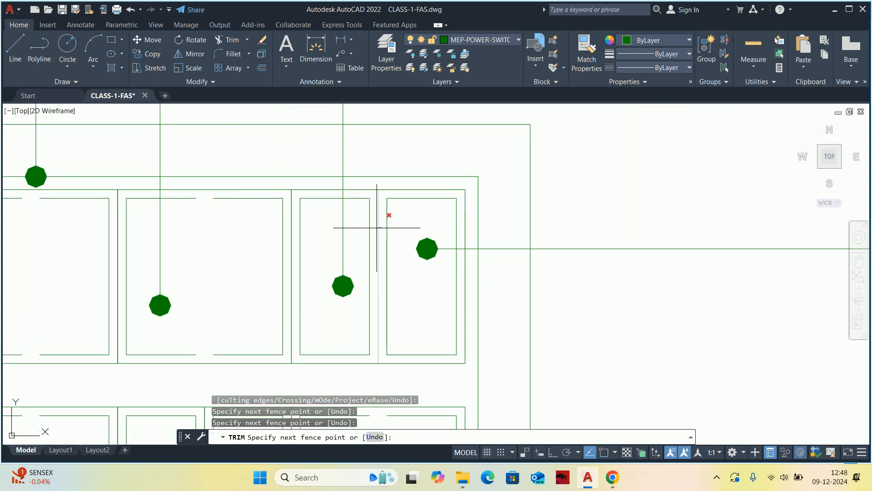
{"action": "left_click", "coordinate": [377, 227]}
{"action": "key", "text": "Return"}
{"action": "key", "text": "Escape"}
{"action": "key", "text": "Escape"}
{"action": "scroll", "coordinate": [376, 231], "scroll_direction": "down", "scroll_amount": 4}
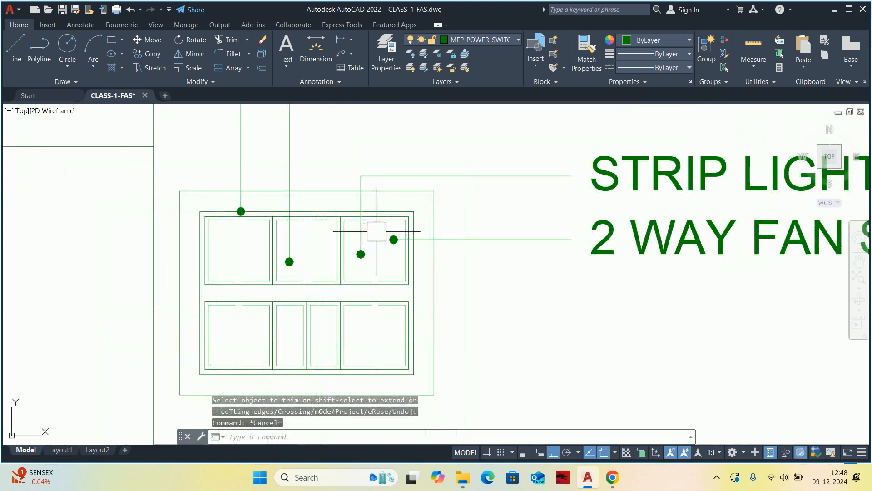
{"action": "key", "text": "Escape"}
{"action": "middle_click_drag", "start_coordinate": [376, 231], "coordinate": [350, 230]}
{"action": "key", "text": "Escape"}
Stretch the right side of both board frames outward by one double-width module.
{"action": "scroll", "coordinate": [380, 238], "scroll_direction": "down", "scroll_amount": 2}
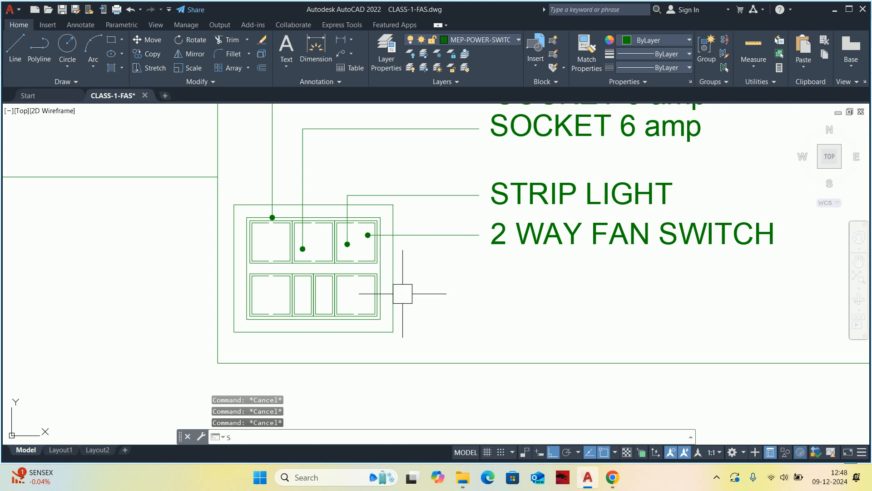
{"action": "key", "text": "Return"}
{"action": "scroll", "coordinate": [403, 293], "scroll_direction": "up", "scroll_amount": 2}
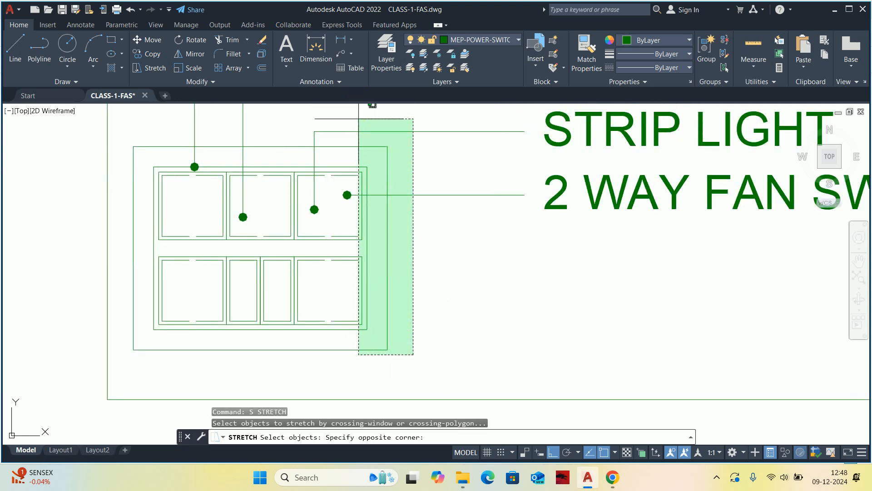
{"action": "left_click", "coordinate": [377, 123]}
{"action": "key", "text": "Return"}
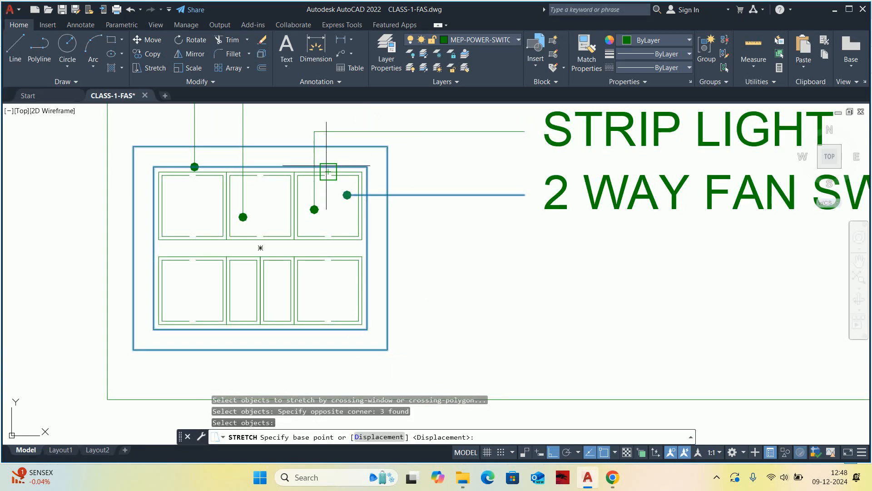
{"action": "scroll", "coordinate": [321, 169], "scroll_direction": "up", "scroll_amount": 5}
{"action": "left_click", "coordinate": [223, 177]}
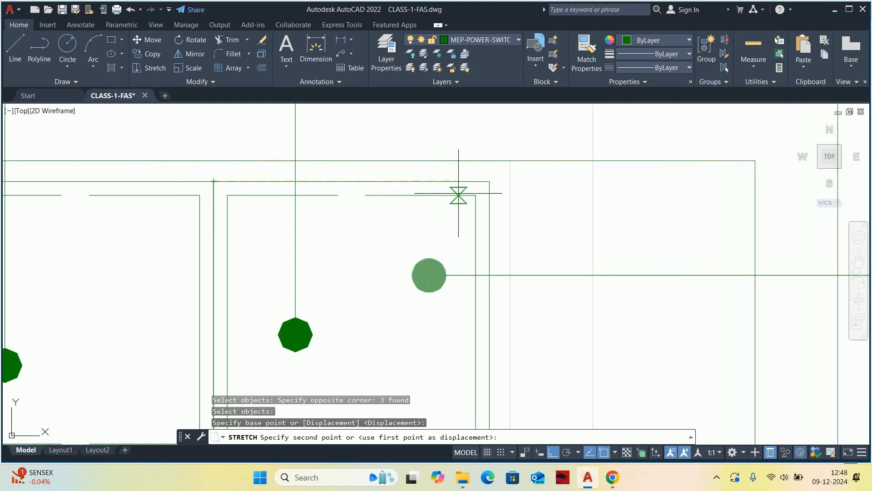
{"action": "key", "text": "Escape"}
{"action": "key", "text": "Escape"}
{"action": "key", "text": "Escape"}
{"action": "key", "text": "Escape"}
{"action": "scroll", "coordinate": [489, 181], "scroll_direction": "down", "scroll_amount": 5}
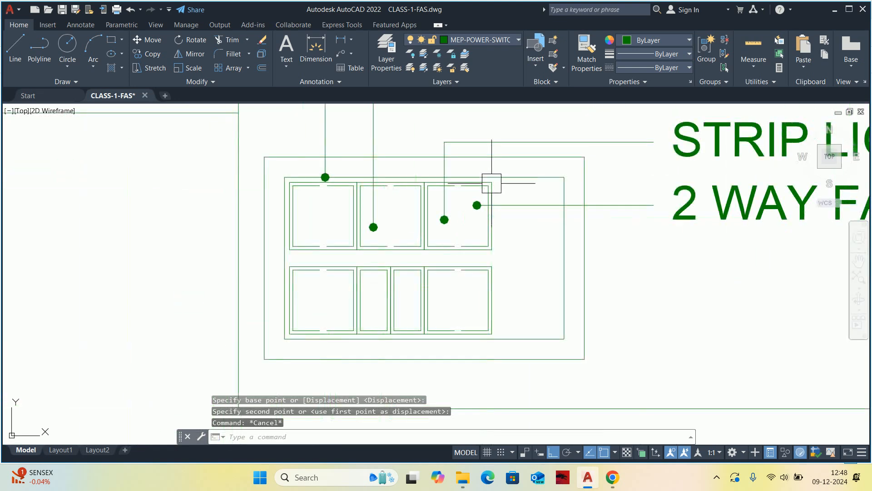
Copy the third upper double-width module, without its leaders, into the empty space directly beside it.
{"action": "key", "text": "Return"}
{"action": "scroll", "coordinate": [472, 220], "scroll_direction": "up", "scroll_amount": 5}
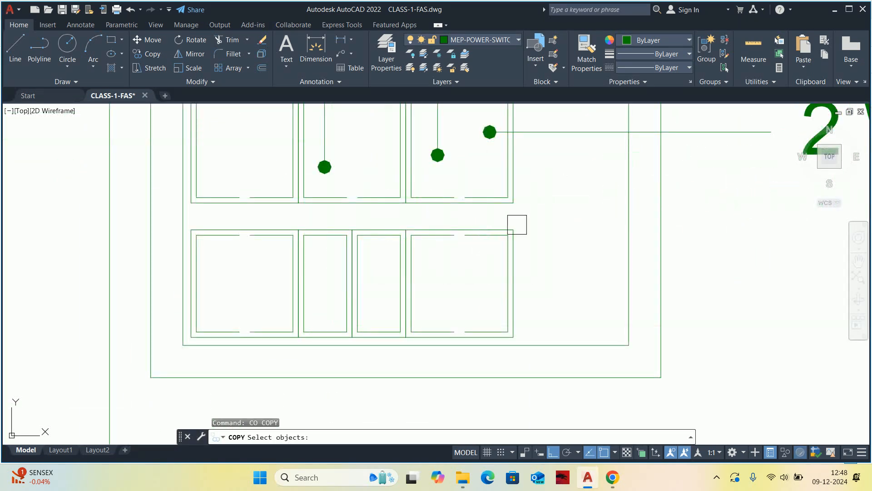
{"action": "left_click", "coordinate": [536, 204]}
{"action": "left_click", "coordinate": [359, 154]}
{"action": "scroll", "coordinate": [360, 157], "scroll_direction": "down", "scroll_amount": 4}
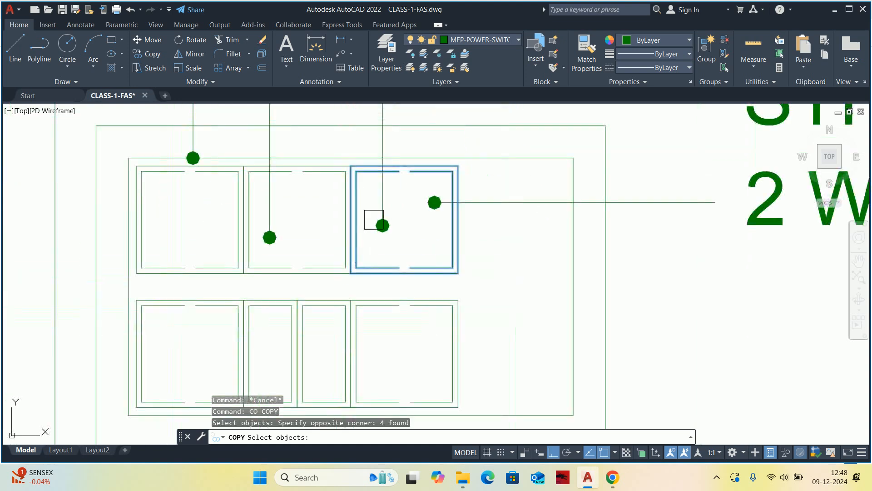
{"action": "scroll", "coordinate": [382, 210], "scroll_direction": "up", "scroll_amount": 2}
{"action": "left_click", "coordinate": [343, 220]}
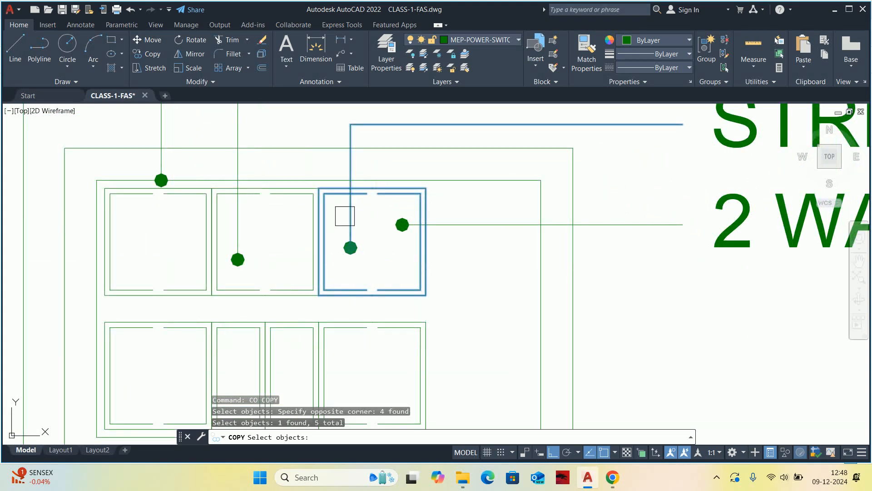
{"action": "left_click", "coordinate": [351, 164], "text": "shift"}
{"action": "key", "text": "Return"}
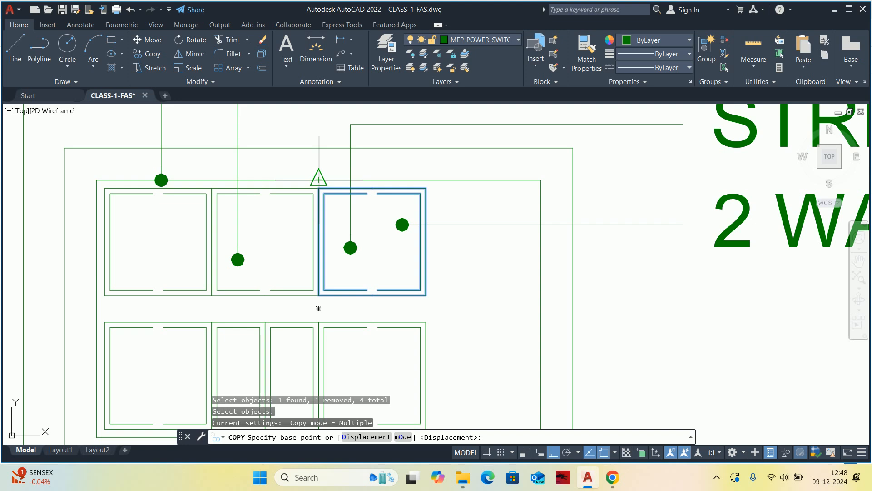
{"action": "left_click", "coordinate": [319, 188]}
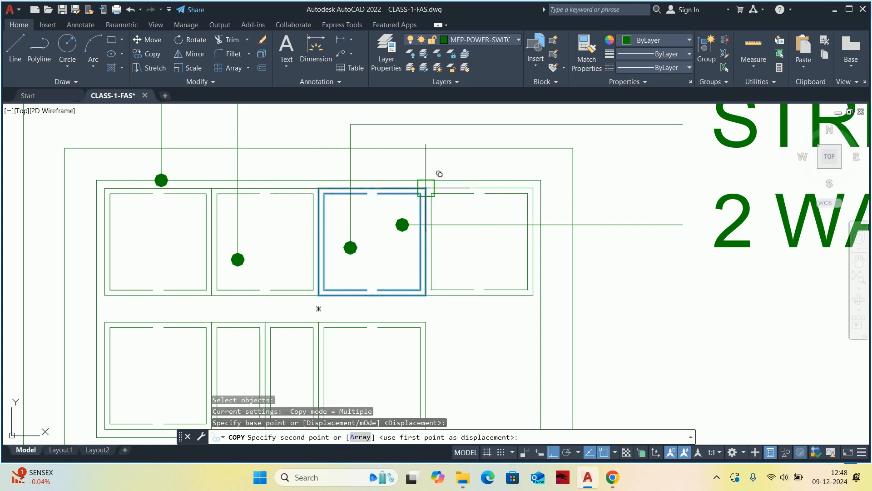
{"action": "left_click", "coordinate": [426, 188]}
{"action": "key", "text": "Escape"}
{"action": "key", "text": "Escape"}
{"action": "key", "text": "Escape"}
Extend the 2 WAY FAN SWITCH leader's dot back into the fourth upper module and regenerate the display.
{"action": "scroll", "coordinate": [480, 253], "scroll_direction": "up", "scroll_amount": 2}
{"action": "left_click", "coordinate": [364, 206]}
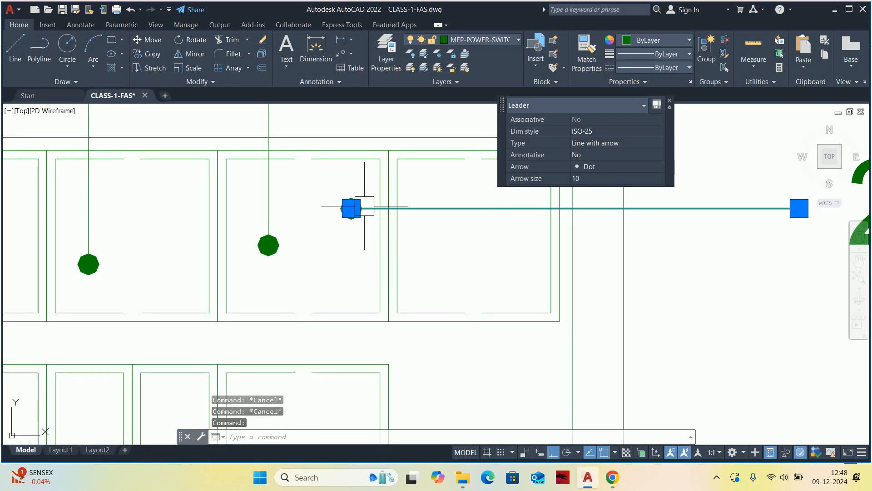
{"action": "left_click", "coordinate": [351, 208]}
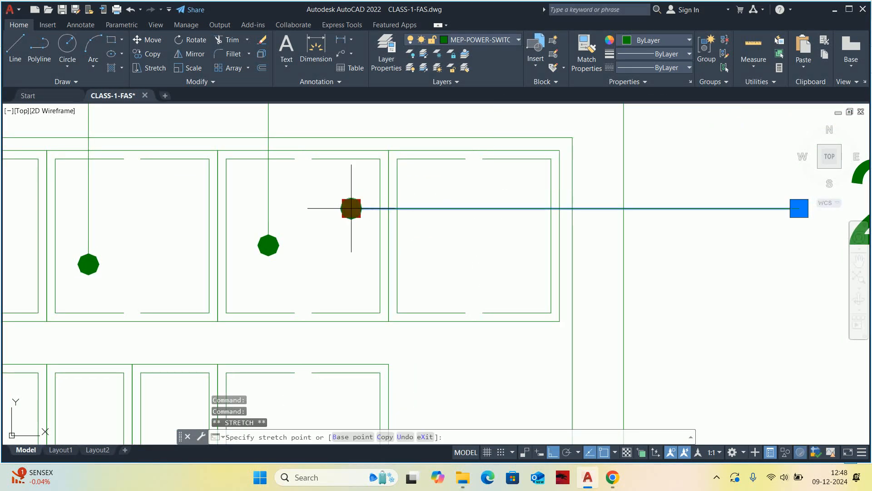
{"action": "left_click", "coordinate": [508, 210]}
{"action": "key", "text": "Escape"}
{"action": "type", "text": "re"}
{"action": "key", "text": "Return"}
{"action": "scroll", "coordinate": [382, 219], "scroll_direction": "down", "scroll_amount": 2}
{"action": "key", "text": "Escape"}
{"action": "mouse_move", "coordinate": [366, 221]}
{"action": "middle_mouse_down"}
{"action": "mouse_move", "coordinate": [377, 220]}
{"action": "mouse_move", "coordinate": [368, 208]}
{"action": "middle_mouse_up"}
{"action": "key", "text": "Escape"}
{"action": "scroll", "coordinate": [368, 198], "scroll_direction": "up", "scroll_amount": 2}
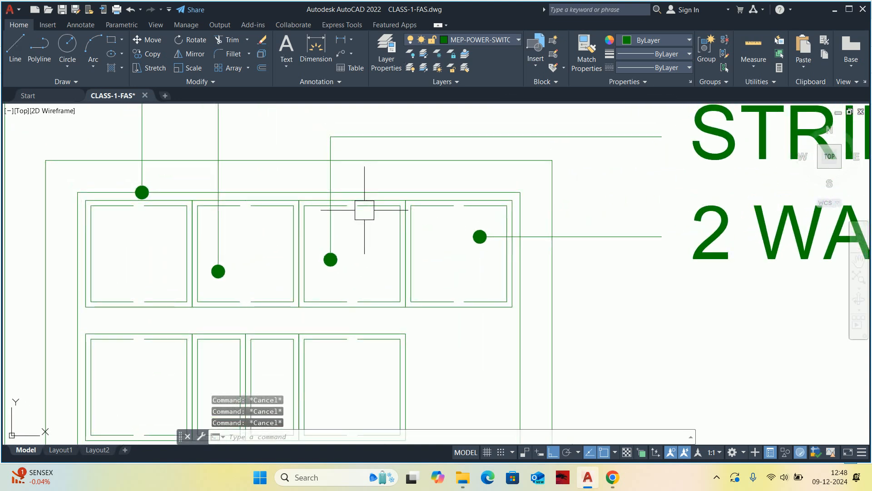
Explode the inner outlines of the four upper modules into separate lines.
{"action": "type", "text": "x"}
{"action": "key", "text": "Return"}
{"action": "scroll", "coordinate": [95, 205], "scroll_direction": "up", "scroll_amount": 2}
{"action": "left_click", "coordinate": [95, 206]}
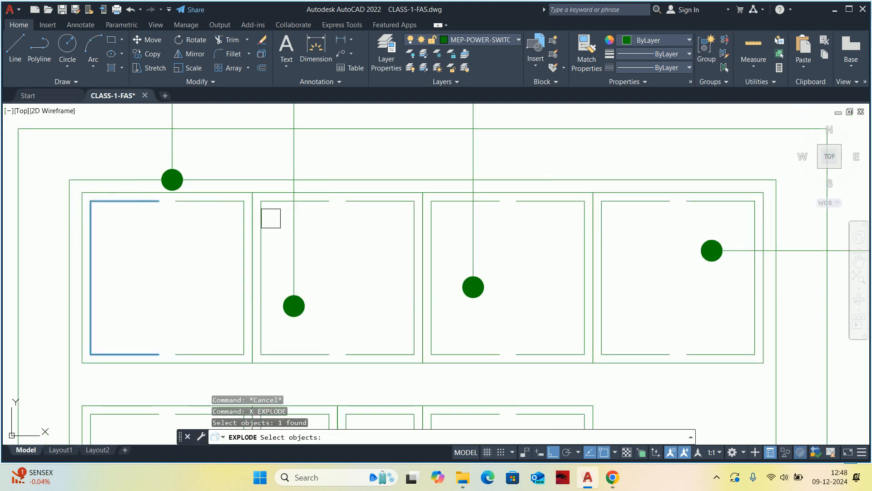
{"action": "left_click", "coordinate": [277, 206]}
{"action": "left_click", "coordinate": [443, 208]}
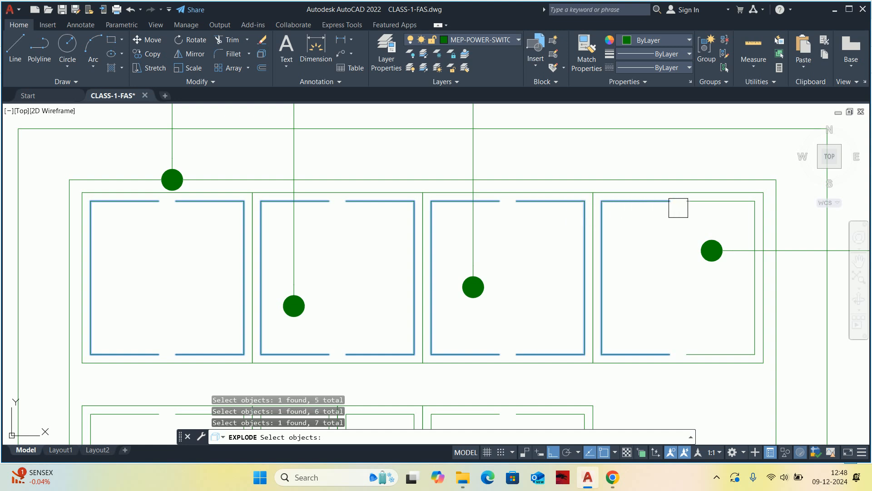
{"action": "left_click", "coordinate": [699, 202]}
{"action": "key", "text": "Escape"}
{"action": "key", "text": "Escape"}
Join the broken upper and lower inner edges of the first upper module into continuous lines.
{"action": "key", "text": "Return"}
{"action": "left_click", "coordinate": [170, 197]}
{"action": "left_click", "coordinate": [138, 201]}
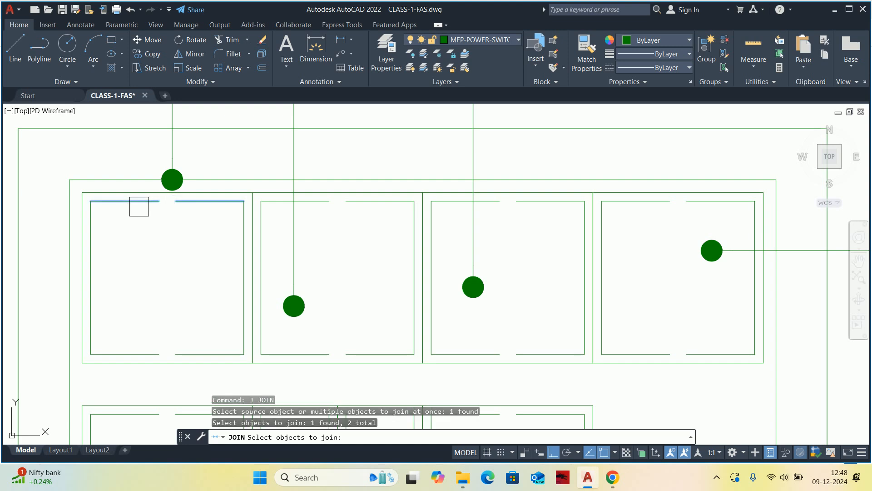
{"action": "key", "text": "Return"}
{"action": "middle_click_drag", "start_coordinate": [166, 333], "coordinate": [191, 244]}
{"action": "scroll", "coordinate": [192, 244], "scroll_direction": "up", "scroll_amount": 2}
{"action": "key", "text": "Return"}
{"action": "left_click", "coordinate": [213, 276]}
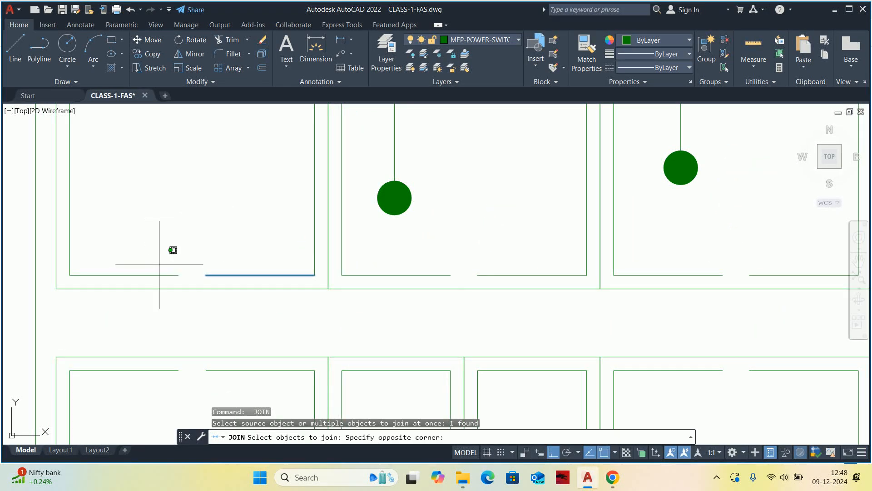
{"action": "left_click", "coordinate": [147, 279]}
{"action": "key", "text": "Return"}
{"action": "scroll", "coordinate": [231, 268], "scroll_direction": "down", "scroll_amount": 2}
{"action": "middle_click_drag", "start_coordinate": [231, 268], "coordinate": [164, 279]}
Join the broken lower inner edges of the second and third upper modules.
{"action": "key", "text": "Return"}
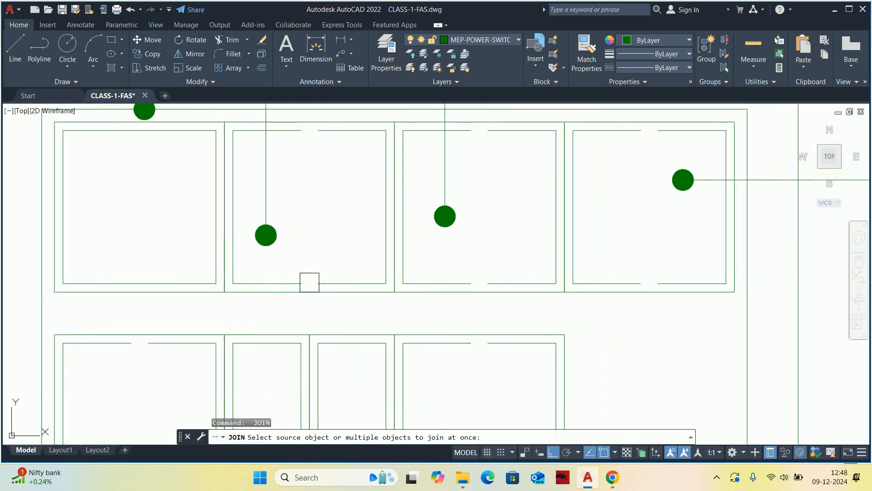
{"action": "left_click", "coordinate": [300, 283]}
{"action": "left_click", "coordinate": [330, 282]}
{"action": "key", "text": "Return"}
{"action": "key", "text": "Return"}
{"action": "left_click", "coordinate": [457, 277]}
{"action": "left_click", "coordinate": [511, 282]}
Join the broken upper inner edges of the third and second upper modules.
{"action": "key", "text": "Return"}
{"action": "key", "text": "Return"}
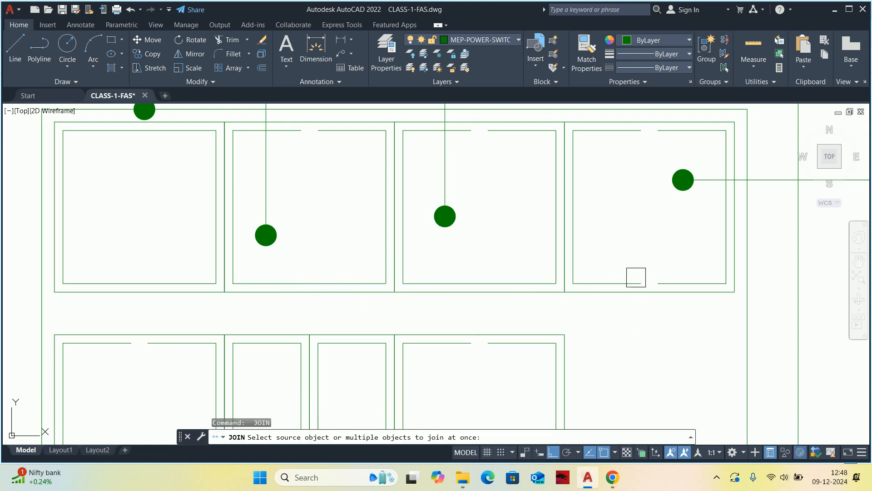
{"action": "left_click", "coordinate": [637, 280]}
{"action": "key", "text": "Escape"}
{"action": "key", "text": "Escape"}
{"action": "middle_click_drag", "start_coordinate": [588, 188], "coordinate": [616, 236]}
{"action": "key", "text": "Return"}
{"action": "left_click", "coordinate": [535, 178]}
{"action": "left_click", "coordinate": [490, 178]}
{"action": "key", "text": "Return"}
{"action": "key", "text": "Return"}
{"action": "left_click", "coordinate": [342, 180]}
{"action": "left_click", "coordinate": [314, 185]}
{"action": "key", "text": "Return"}
{"action": "key", "text": "Escape"}
{"action": "scroll", "coordinate": [314, 189], "scroll_direction": "down", "scroll_amount": 5}
{"action": "key", "text": "Escape"}
Lower the first SOCKET 6 amp leader's dot from the frame edge into the first upper module.
{"action": "scroll", "coordinate": [307, 205], "scroll_direction": "up", "scroll_amount": 4}
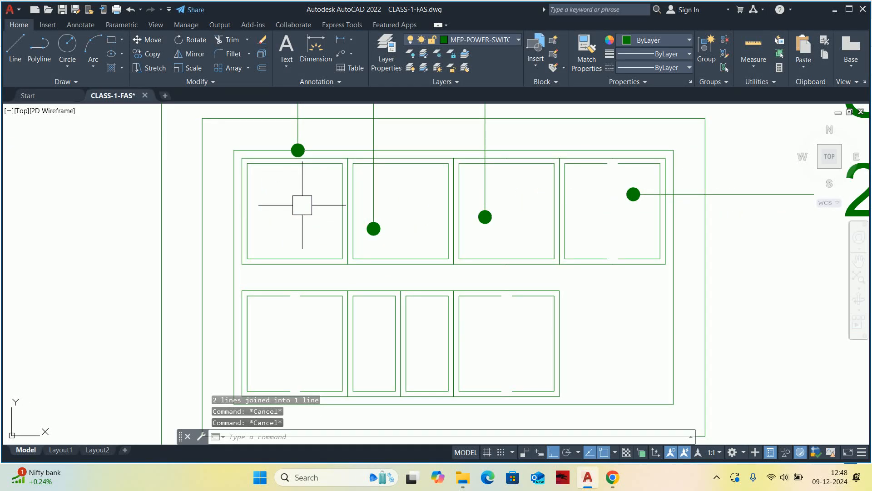
{"action": "left_click", "coordinate": [301, 166]}
{"action": "left_click", "coordinate": [305, 190]}
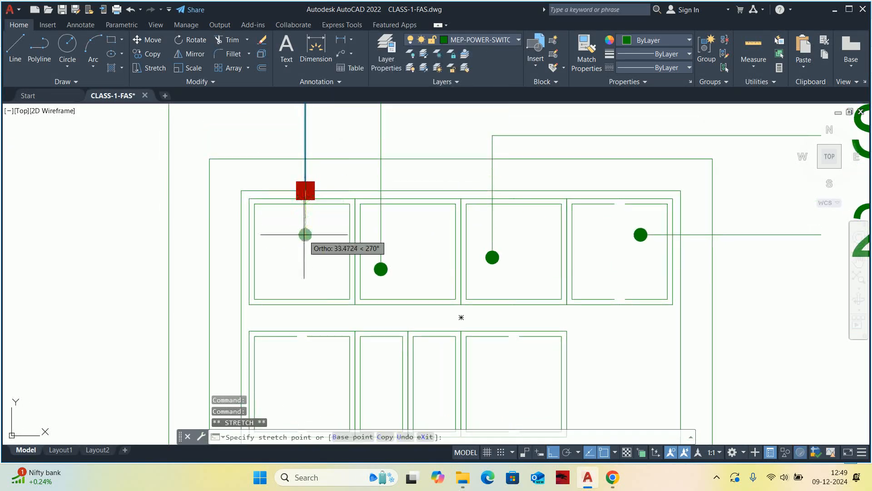
{"action": "left_click", "coordinate": [305, 218]}
{"action": "key", "text": "Escape"}
{"action": "key", "text": "Escape"}
{"action": "scroll", "coordinate": [376, 234], "scroll_direction": "down", "scroll_amount": 4}
{"action": "scroll", "coordinate": [376, 234], "scroll_direction": "down", "scroll_amount": 1}
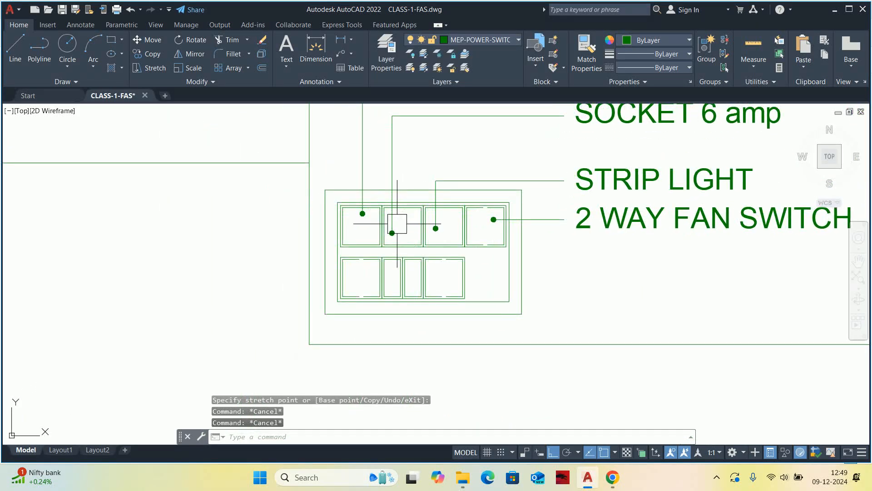
Stretch the lower edges of both board frames upward so they enclose only the upper row of modules.
{"action": "scroll", "coordinate": [398, 266], "scroll_direction": "up", "scroll_amount": 2}
{"action": "key", "text": "Escape"}
{"action": "type", "text": "s"}
{"action": "key", "text": "Return"}
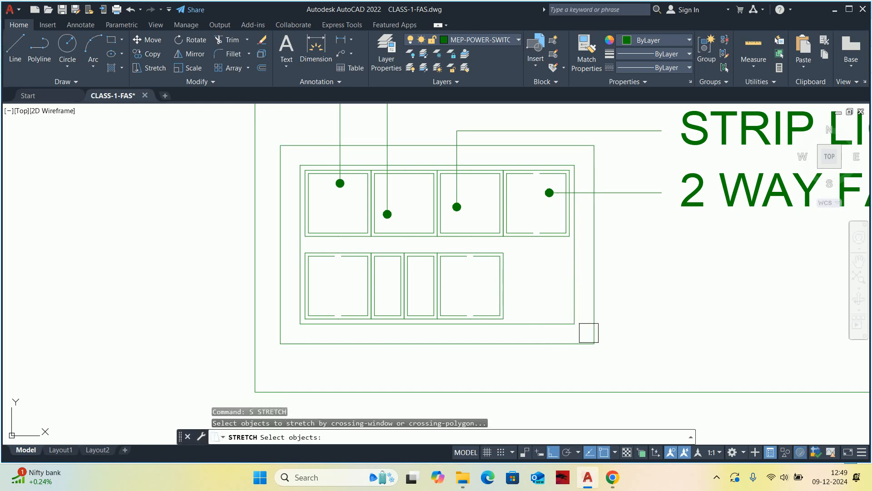
{"action": "left_click", "coordinate": [621, 358]}
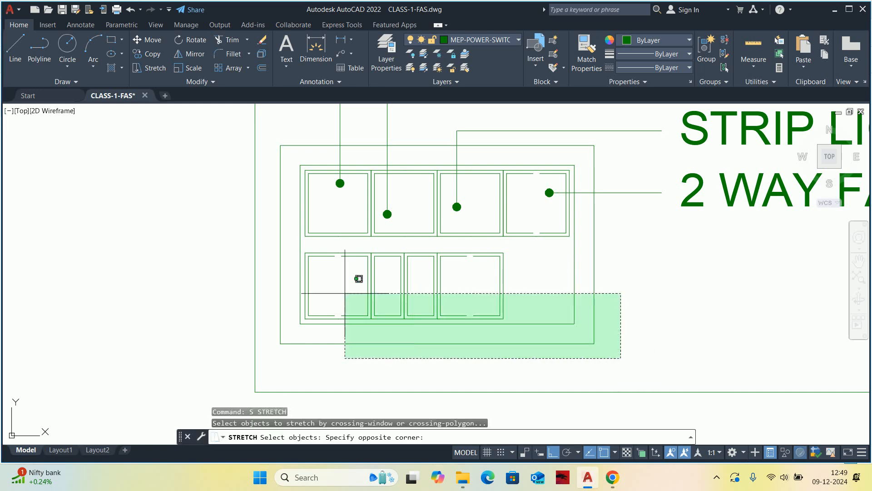
{"action": "left_click", "coordinate": [274, 322]}
{"action": "scroll", "coordinate": [301, 318], "scroll_direction": "up", "scroll_amount": 4}
{"action": "key", "text": "Return"}
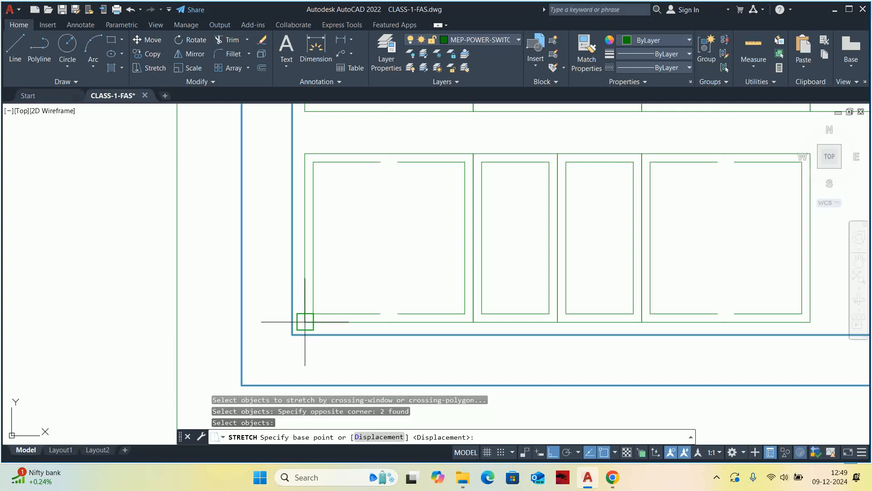
{"action": "left_click", "coordinate": [305, 300]}
{"action": "scroll", "coordinate": [305, 300], "scroll_direction": "down", "scroll_amount": 3}
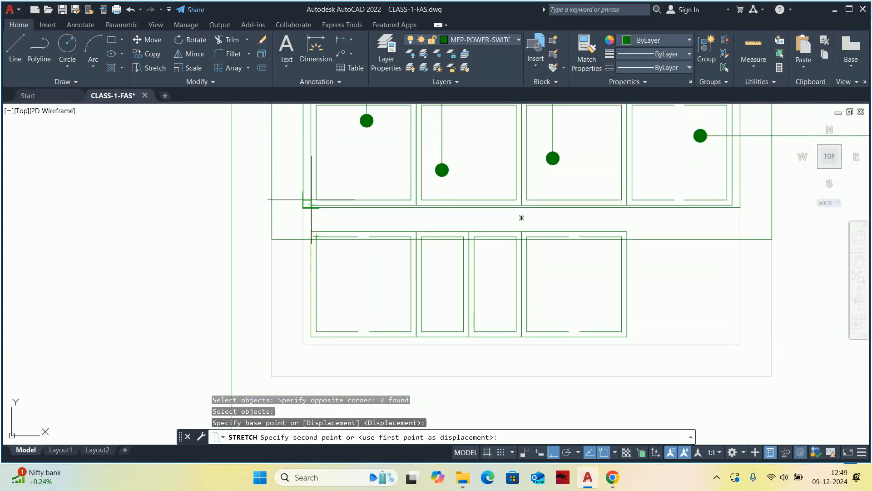
{"action": "scroll", "coordinate": [309, 204], "scroll_direction": "up", "scroll_amount": 4}
{"action": "key", "text": "Escape"}
{"action": "scroll", "coordinate": [314, 212], "scroll_direction": "down", "scroll_amount": 6}
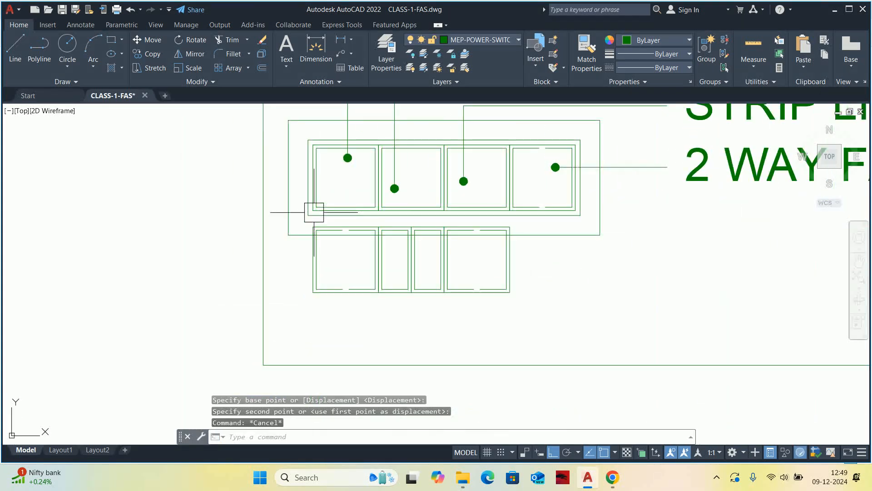
Delete the entire lower row of modules left outside the shortened inner board frame.
{"action": "scroll", "coordinate": [314, 213], "scroll_direction": "up", "scroll_amount": 4}
{"action": "left_click", "coordinate": [302, 219]}
{"action": "scroll", "coordinate": [351, 238], "scroll_direction": "down", "scroll_amount": 4}
{"action": "scroll", "coordinate": [455, 281], "scroll_direction": "up", "scroll_amount": 1}
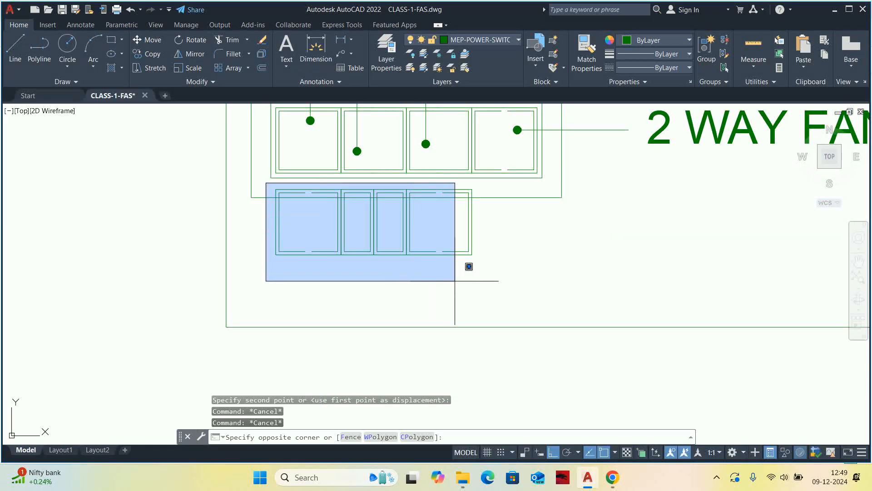
{"action": "left_click", "coordinate": [476, 279]}
{"action": "key", "text": "Delete"}
{"action": "scroll", "coordinate": [481, 238], "scroll_direction": "down", "scroll_amount": 2}
{"action": "scroll", "coordinate": [486, 229], "scroll_direction": "down", "scroll_amount": 5}
{"action": "key", "text": "Escape"}
{"action": "key", "text": "Escape"}
{"action": "key", "text": "Escape"}
Move the STRIP LIGHT label straight up, closer to the second SOCKET 6 amp label.
{"action": "scroll", "coordinate": [510, 249], "scroll_direction": "up", "scroll_amount": 3}
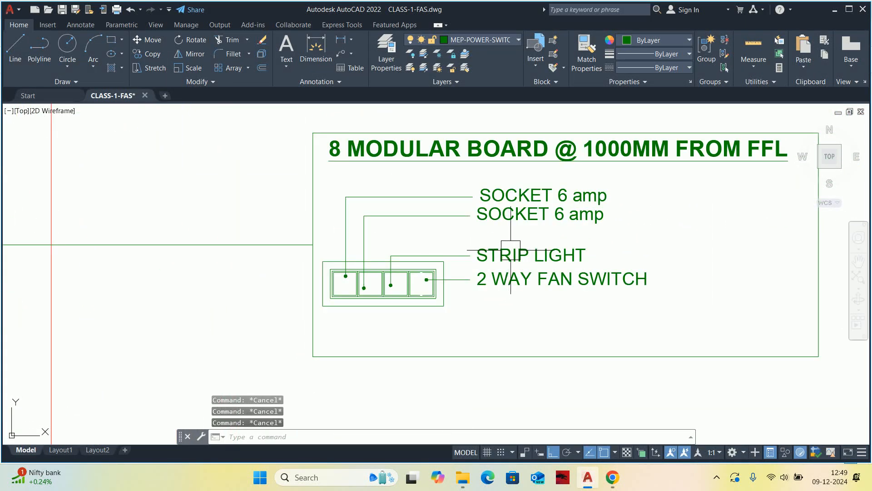
{"action": "key", "text": "Return"}
{"action": "left_click", "coordinate": [527, 256]}
{"action": "key", "text": "Return"}
{"action": "left_click", "coordinate": [699, 247]}
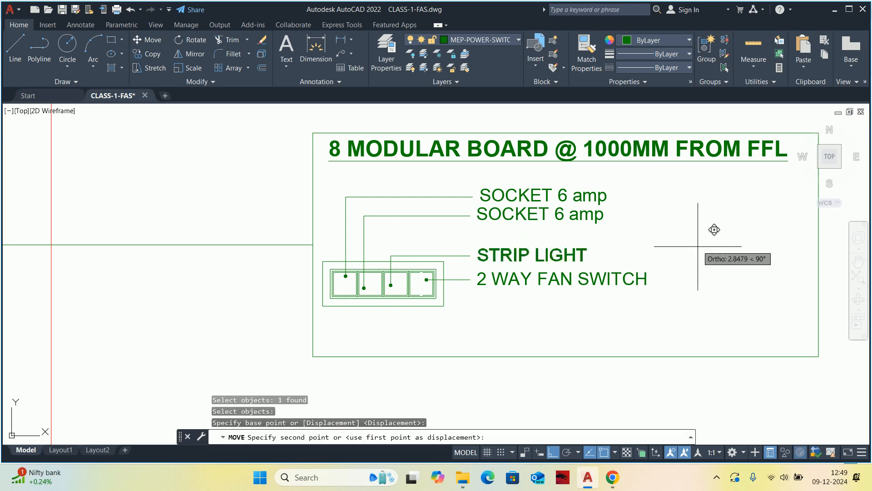
{"action": "left_click", "coordinate": [698, 232]}
{"action": "key", "text": "Escape"}
{"action": "key", "text": "Escape"}
Move the second SOCKET 6 amp label slightly straight down to line up with its leader.
{"action": "scroll", "coordinate": [495, 217], "scroll_direction": "up", "scroll_amount": 4}
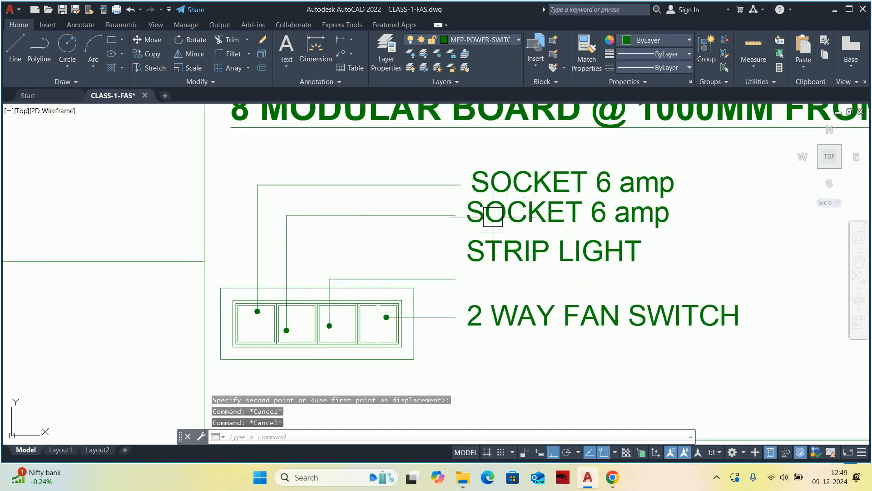
{"action": "left_click", "coordinate": [486, 216]}
{"action": "key", "text": "Return"}
{"action": "left_click", "coordinate": [310, 238]}
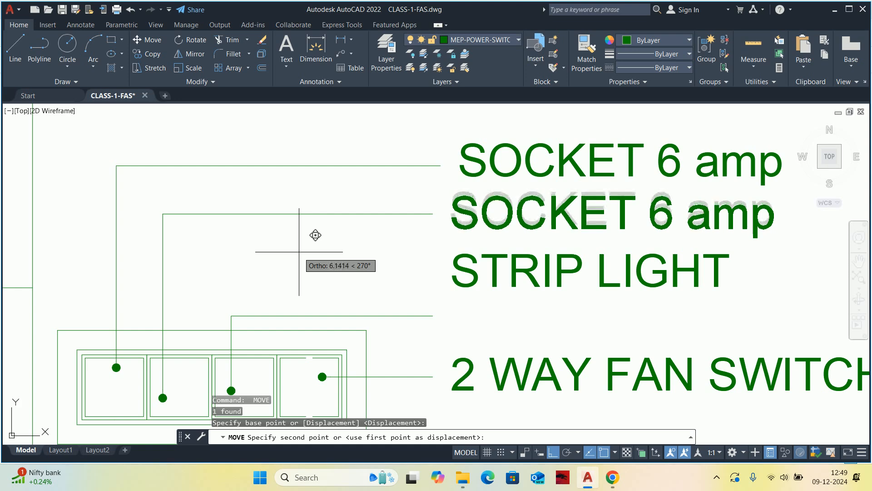
{"action": "left_click", "coordinate": [311, 241]}
{"action": "key", "text": "Escape"}
Stretch the third leader's horizontal segment straight up to the height of the STRIP LIGHT label, keeping its dot in place.
{"action": "scroll", "coordinate": [432, 262], "scroll_direction": "down", "scroll_amount": 2}
{"action": "middle_click_drag", "start_coordinate": [433, 262], "coordinate": [429, 249]}
{"action": "left_click", "coordinate": [389, 244]}
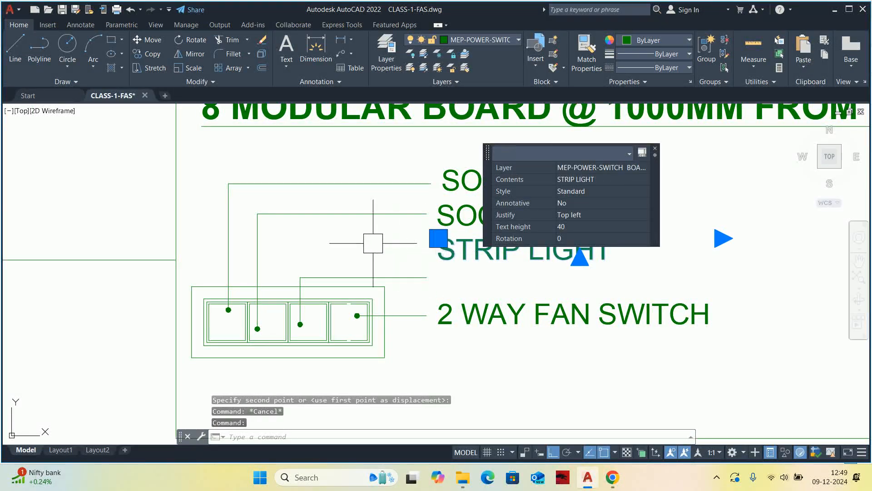
{"action": "key", "text": "Escape"}
{"action": "key", "text": "Escape"}
{"action": "scroll", "coordinate": [387, 277], "scroll_direction": "up", "scroll_amount": 3}
{"action": "type", "text": "s"}
{"action": "key", "text": "Return"}
{"action": "scroll", "coordinate": [420, 283], "scroll_direction": "up", "scroll_amount": 2}
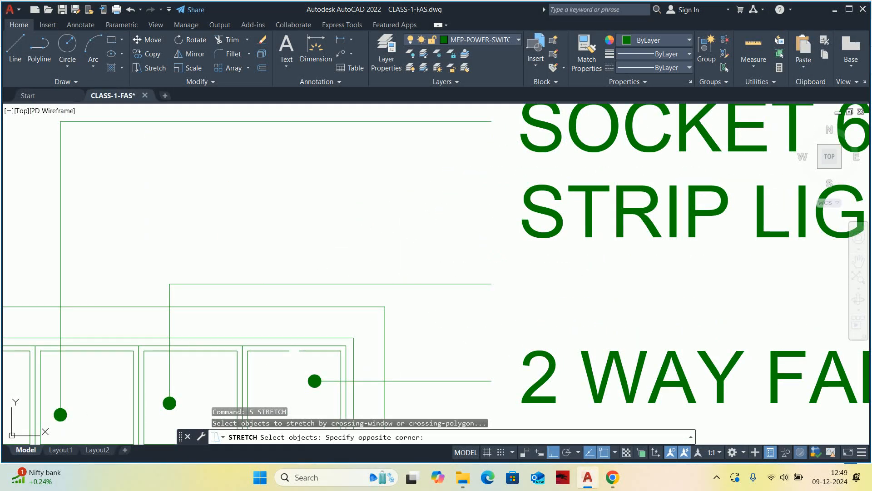
{"action": "left_click", "coordinate": [128, 253]}
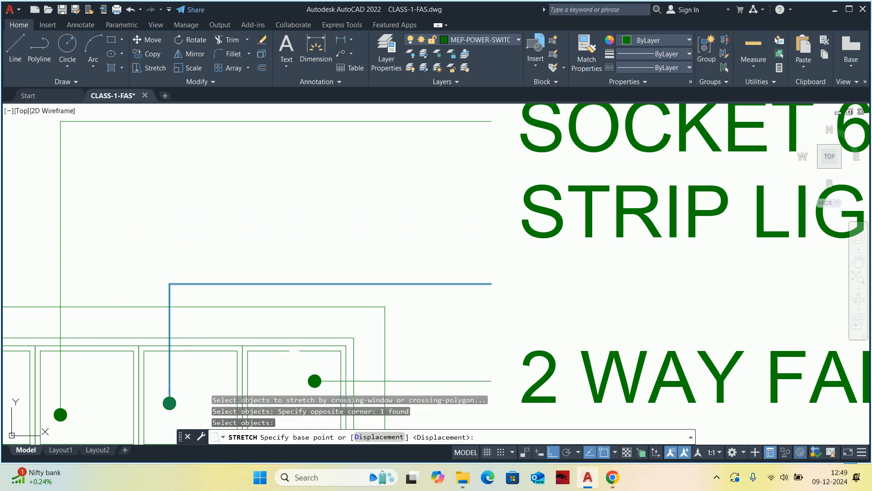
{"action": "left_click", "coordinate": [169, 283]}
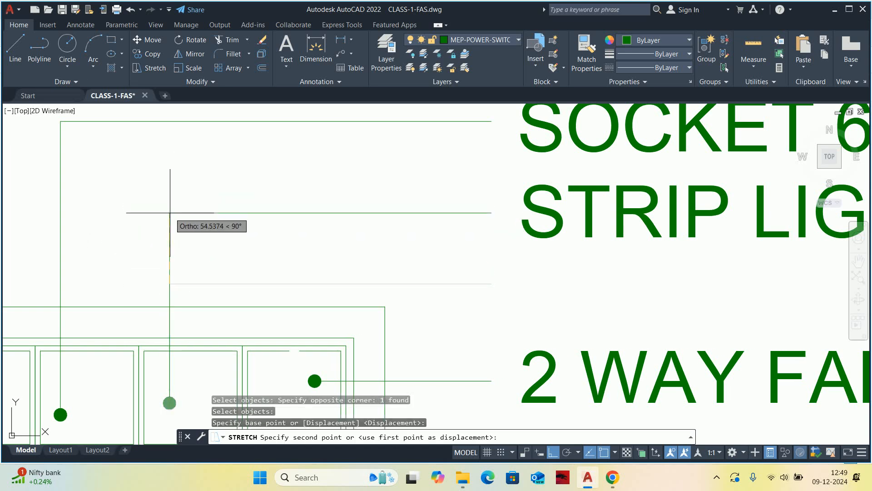
{"action": "key", "text": "Escape"}
{"action": "key", "text": "Escape"}
{"action": "key", "text": "Escape"}
{"action": "scroll", "coordinate": [306, 236], "scroll_direction": "down", "scroll_amount": 5}
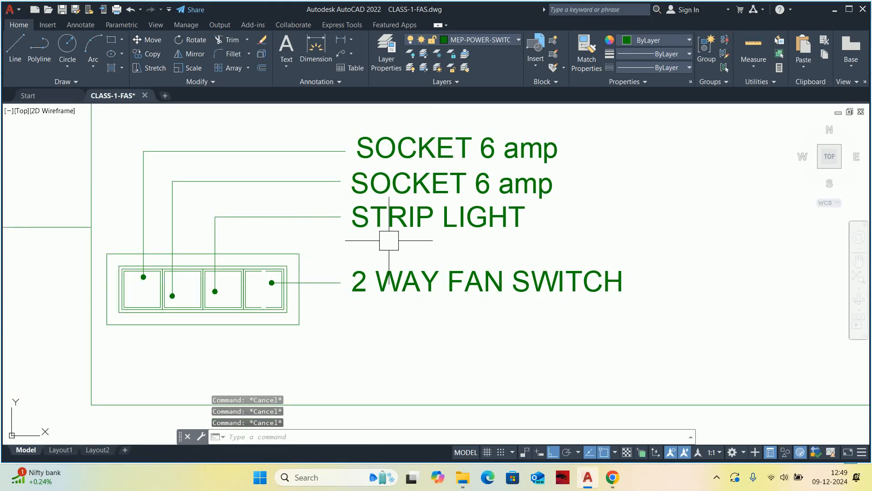
Replace the STRIP LIGHT label's text with SOCKET 6 amp.
{"action": "middle_click_drag", "start_coordinate": [382, 240], "coordinate": [365, 279]}
{"action": "double_click", "coordinate": [416, 273]}
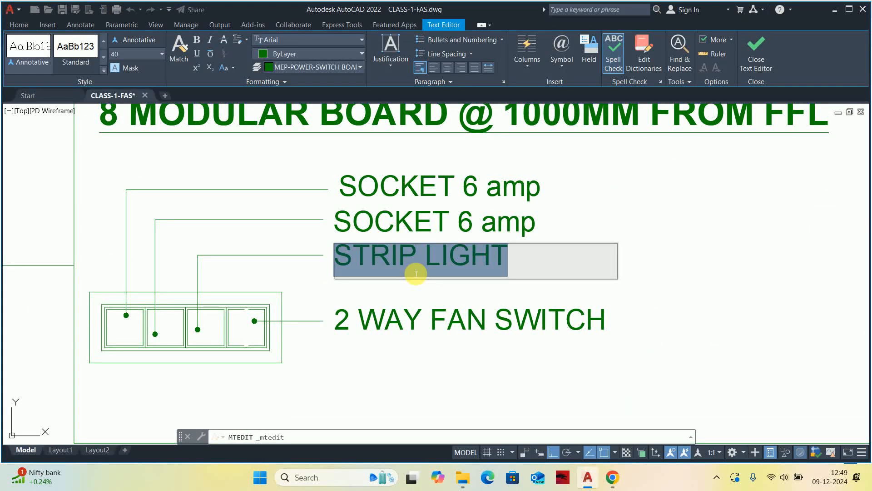
{"action": "type", "text": "SOCKET 6 amp"}
{"action": "left_click", "coordinate": [649, 313]}
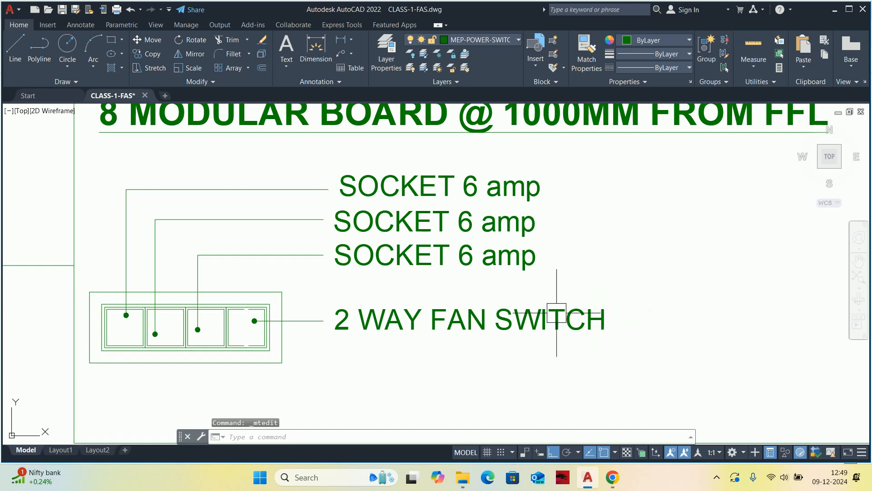
{"action": "double_click", "coordinate": [474, 258]}
{"action": "left_click", "coordinate": [448, 312]}
{"action": "left_click", "coordinate": [441, 317]}
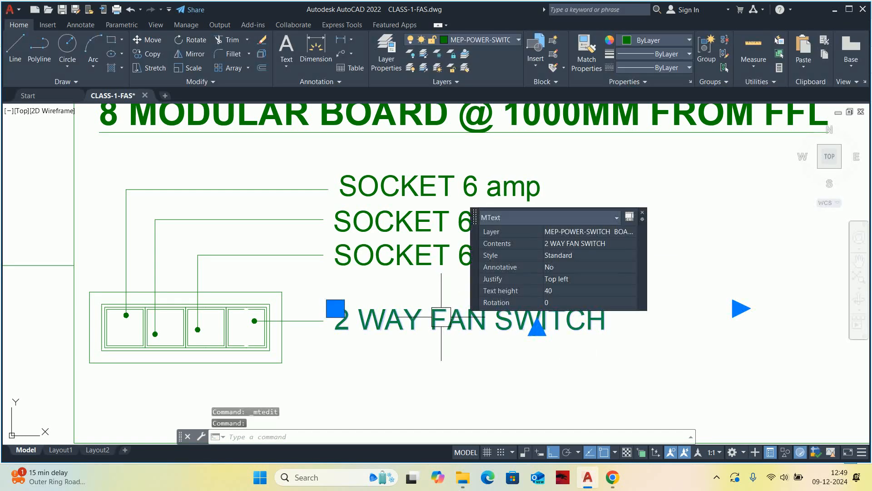
{"action": "scroll", "coordinate": [441, 317], "scroll_direction": "down", "scroll_amount": 4}
{"action": "key", "text": "Escape"}
{"action": "key", "text": "Escape"}
{"action": "key", "text": "Escape"}
Draw two vertical lines between the broken edge ends of the fourth module, splitting it into two narrow modules.
{"action": "scroll", "coordinate": [311, 284], "scroll_direction": "up", "scroll_amount": 4}
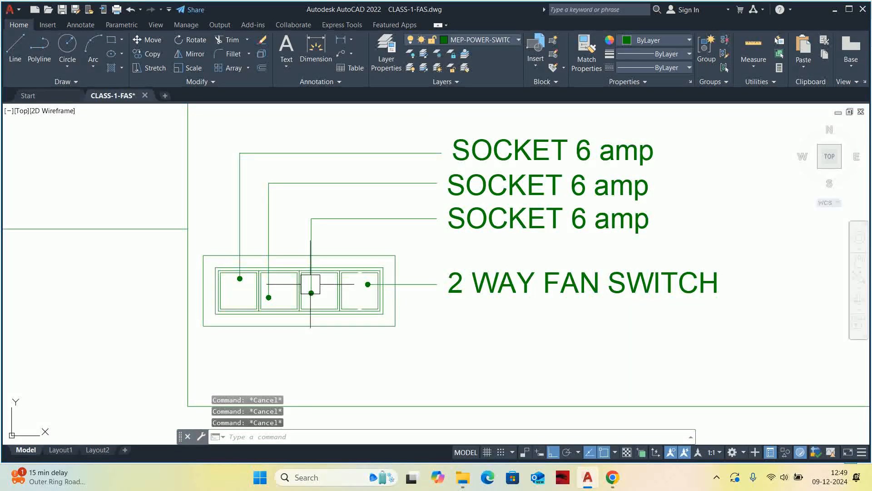
{"action": "type", "text": "L"}
{"action": "key", "text": "Return"}
{"action": "scroll", "coordinate": [314, 290], "scroll_direction": "up", "scroll_amount": 4}
{"action": "left_click", "coordinate": [426, 247]}
{"action": "left_click", "coordinate": [426, 339]}
{"action": "key", "text": "Return"}
{"action": "key", "text": "Return"}
{"action": "left_click", "coordinate": [435, 339]}
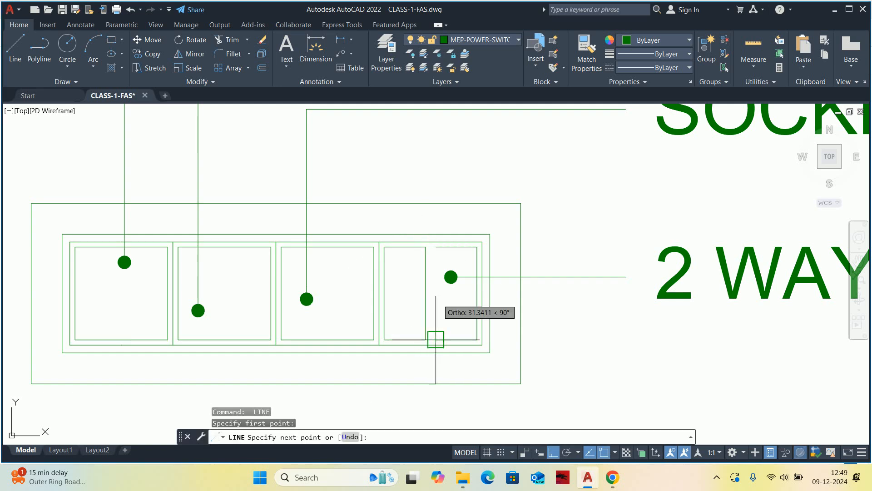
{"action": "key", "text": "Escape"}
{"action": "key", "text": "Escape"}
{"action": "scroll", "coordinate": [598, 287], "scroll_direction": "down", "scroll_amount": 3}
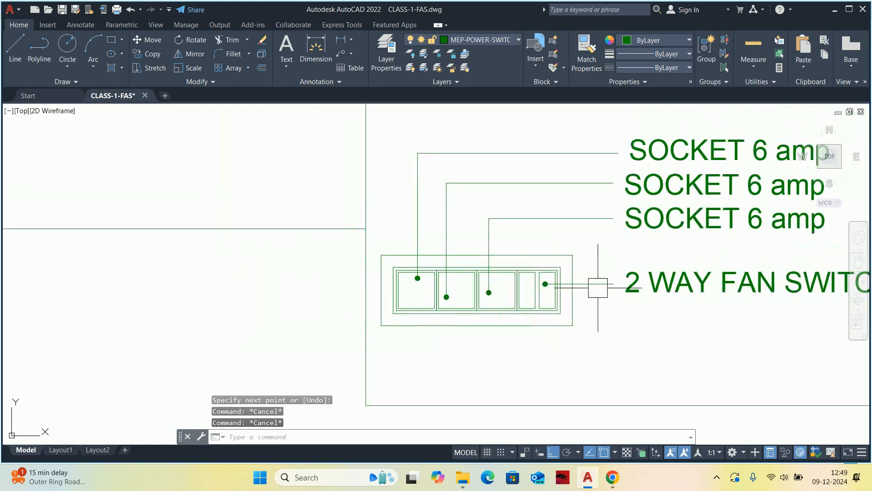
Copy the third SOCKET 6 amp label straight down by the spacing between the second and third leaders.
{"action": "mouse_move", "coordinate": [656, 288]}
{"action": "middle_mouse_down"}
{"action": "mouse_move", "coordinate": [568, 291]}
{"action": "mouse_move", "coordinate": [538, 317]}
{"action": "middle_mouse_up"}
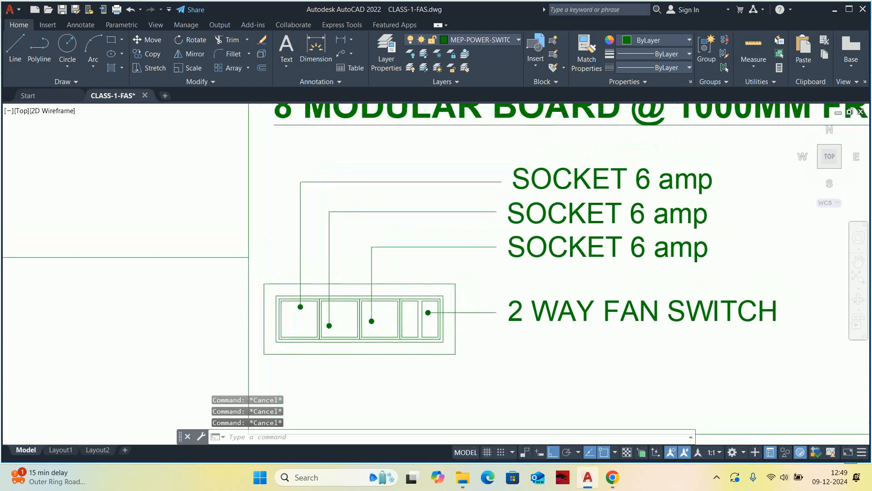
{"action": "type", "text": "co"}
{"action": "key", "text": "Return"}
{"action": "left_click", "coordinate": [554, 246]}
{"action": "scroll", "coordinate": [454, 231], "scroll_direction": "up", "scroll_amount": 2}
{"action": "key", "text": "Return"}
{"action": "left_click", "coordinate": [470, 201]}
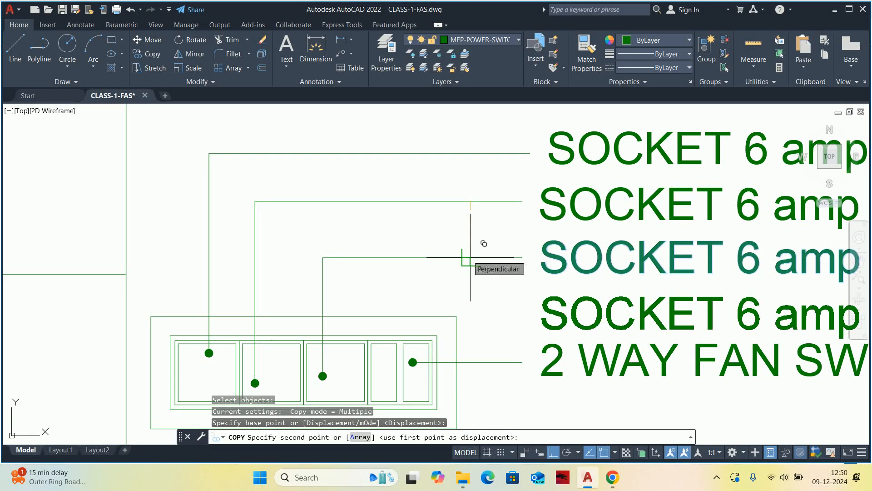
{"action": "scroll", "coordinate": [470, 257], "scroll_direction": "up", "scroll_amount": 2}
{"action": "left_click", "coordinate": [470, 258]}
{"action": "key", "text": "Escape"}
{"action": "key", "text": "Escape"}
Move the 2 WAY FAN SWITCH label and its leader straight down, away from the copied SOCKET 6 amp label.
{"action": "scroll", "coordinate": [471, 258], "scroll_direction": "down", "scroll_amount": 6}
{"action": "middle_click_drag", "start_coordinate": [495, 265], "coordinate": [473, 240]}
{"action": "scroll", "coordinate": [469, 266], "scroll_direction": "up", "scroll_amount": 4}
{"action": "type", "text": "m"}
{"action": "key", "text": "space"}
{"action": "scroll", "coordinate": [480, 286], "scroll_direction": "up", "scroll_amount": 4}
{"action": "left_click", "coordinate": [563, 354]}
{"action": "left_click", "coordinate": [404, 225]}
{"action": "key", "text": "space"}
{"action": "left_click", "coordinate": [396, 192]}
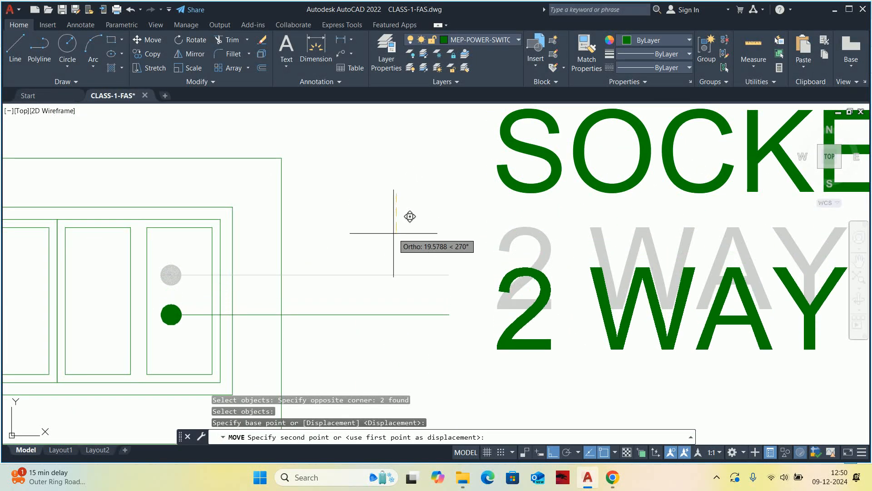
{"action": "left_click", "coordinate": [396, 229]}
{"action": "key", "text": "Escape"}
{"action": "key", "text": "Escape"}
Copy the third socket leader horizontally so its dot falls in the first narrow module.
{"action": "scroll", "coordinate": [396, 218], "scroll_direction": "down", "scroll_amount": 4}
{"action": "middle_click_drag", "start_coordinate": [395, 218], "coordinate": [412, 265]}
{"action": "type", "text": "co"}
{"action": "key", "text": "space"}
{"action": "left_click", "coordinate": [328, 205]}
{"action": "left_click", "coordinate": [320, 191]}
{"action": "key", "text": "space"}
{"action": "left_click", "coordinate": [306, 167]}
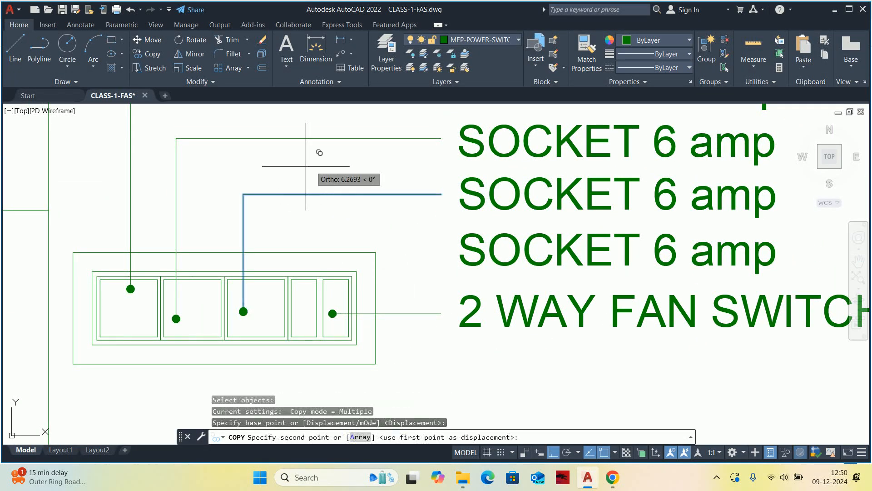
{"action": "left_click", "coordinate": [369, 171]}
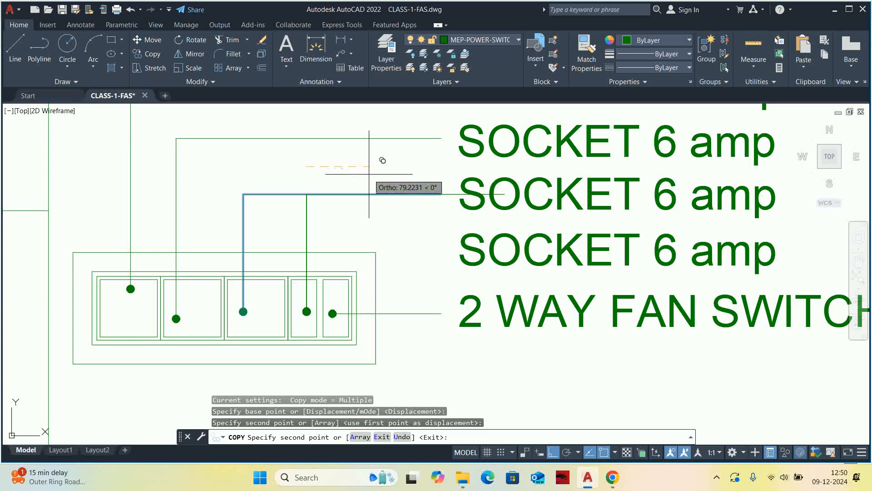
{"action": "key", "text": "Escape"}
{"action": "key", "text": "Escape"}
{"action": "scroll", "coordinate": [452, 208], "scroll_direction": "up", "scroll_amount": 2}
{"action": "key", "text": "Escape"}
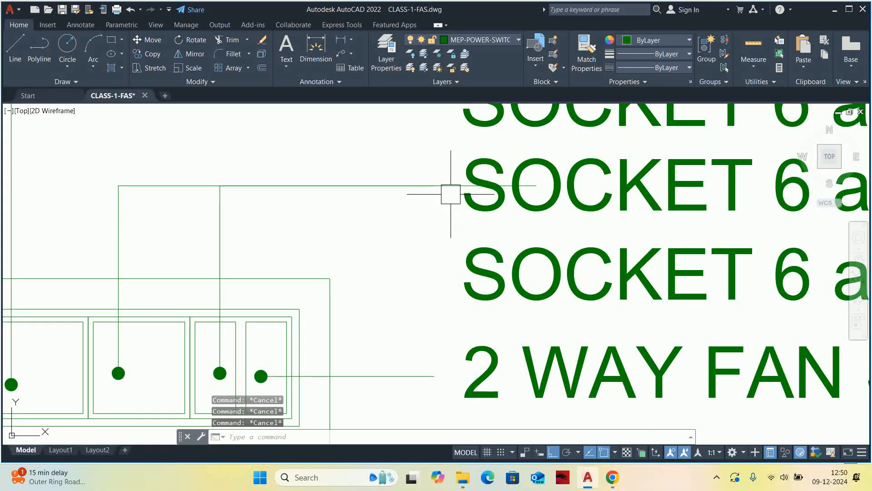
Move the copied leader straight down so its horizontal segment reaches the height of the fourth SOCKET 6 amp label.
{"action": "type", "text": "m"}
{"action": "key", "text": "space"}
{"action": "left_click", "coordinate": [448, 187]}
{"action": "key", "text": "space"}
{"action": "left_click", "coordinate": [361, 208]}
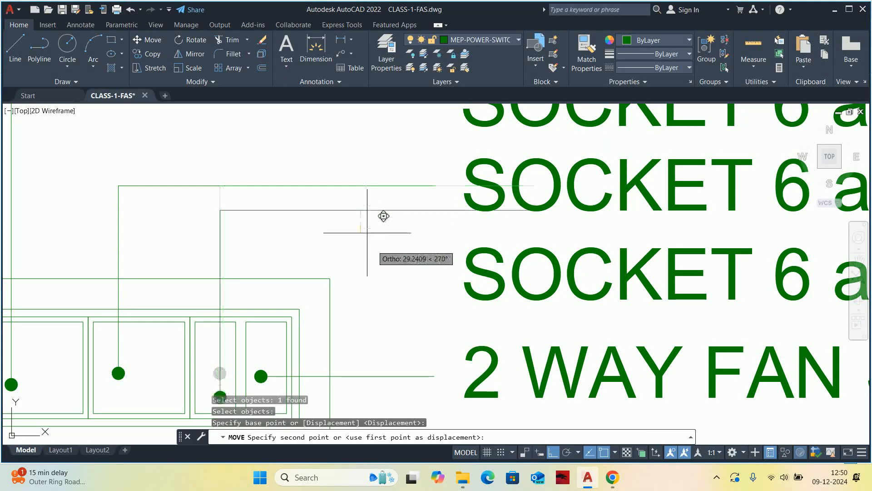
{"action": "left_click", "coordinate": [377, 273]}
{"action": "middle_click_drag", "start_coordinate": [373, 279], "coordinate": [391, 202]}
{"action": "key", "text": "Escape"}
{"action": "key", "text": "Escape"}
Raise the copied leader's dot from below the inner frame into the first narrow module.
{"action": "left_click", "coordinate": [239, 299]}
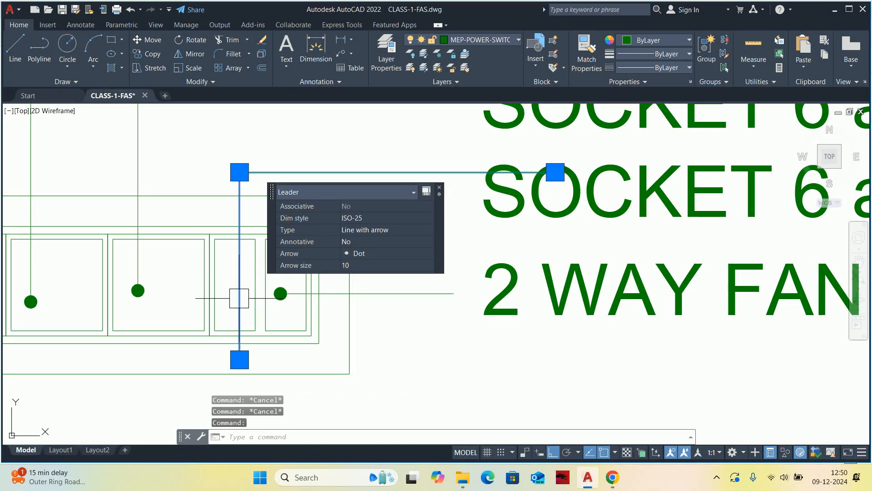
{"action": "left_click", "coordinate": [239, 359]}
{"action": "key", "text": "Escape"}
{"action": "key", "text": "Escape"}
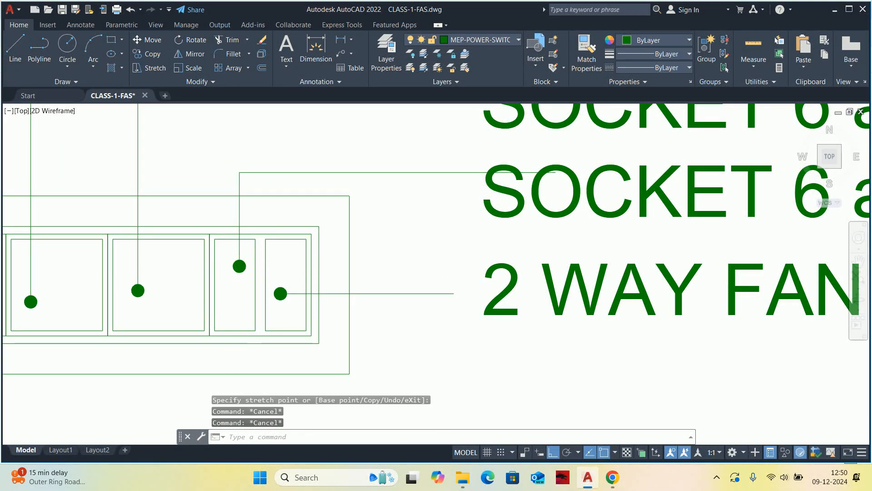
Shorten the fourth leader's horizontal segment so its end aligns with the end of the leader above.
{"action": "scroll", "coordinate": [234, 375], "scroll_direction": "down", "scroll_amount": 2}
{"action": "left_click", "coordinate": [390, 248]}
{"action": "left_click", "coordinate": [436, 247]}
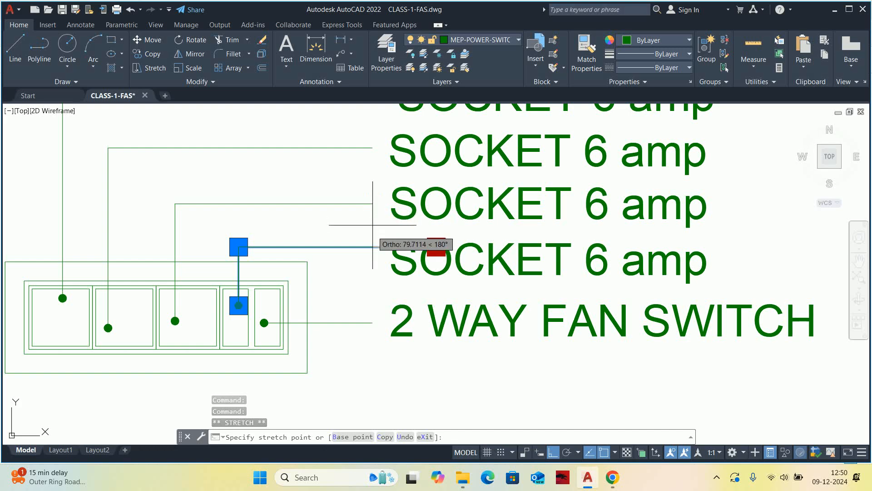
{"action": "scroll", "coordinate": [373, 221], "scroll_direction": "up", "scroll_amount": 4}
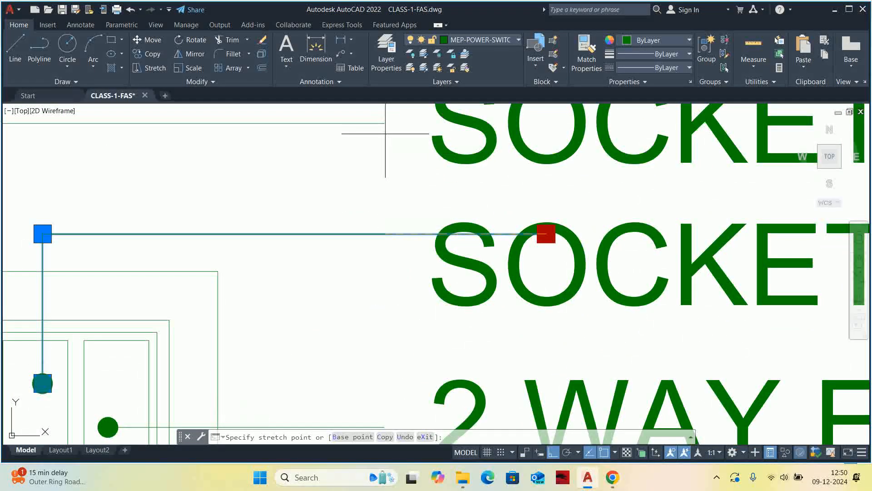
{"action": "left_click", "coordinate": [379, 196]}
{"action": "key", "text": "Escape"}
{"action": "key", "text": "Escape"}
{"action": "scroll", "coordinate": [421, 255], "scroll_direction": "down", "scroll_amount": 6}
Change the fourth SOCKET 6 amp label's text to "6 amp SWITCH FOR ALL SOCKET".
{"action": "scroll", "coordinate": [420, 262], "scroll_direction": "up", "scroll_amount": 2}
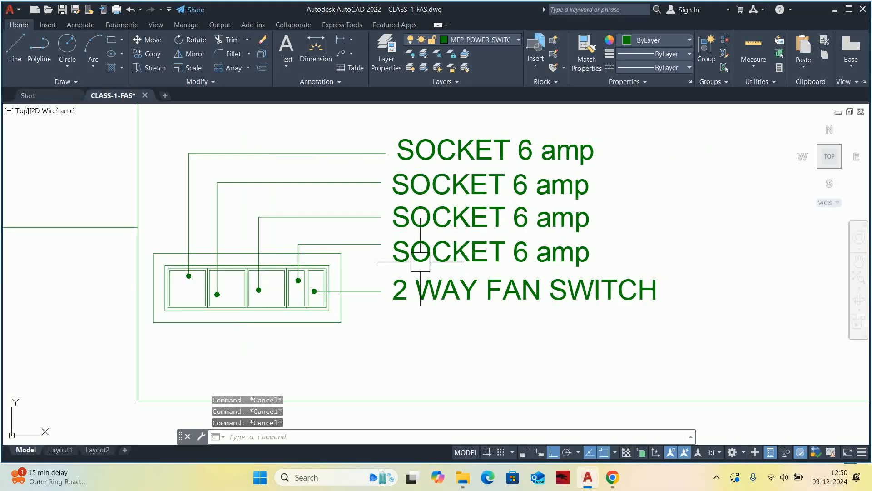
{"action": "mouse_move", "coordinate": [434, 250]}
{"action": "middle_mouse_down"}
{"action": "mouse_move", "coordinate": [413, 271]}
{"action": "mouse_move", "coordinate": [412, 250]}
{"action": "middle_mouse_up"}
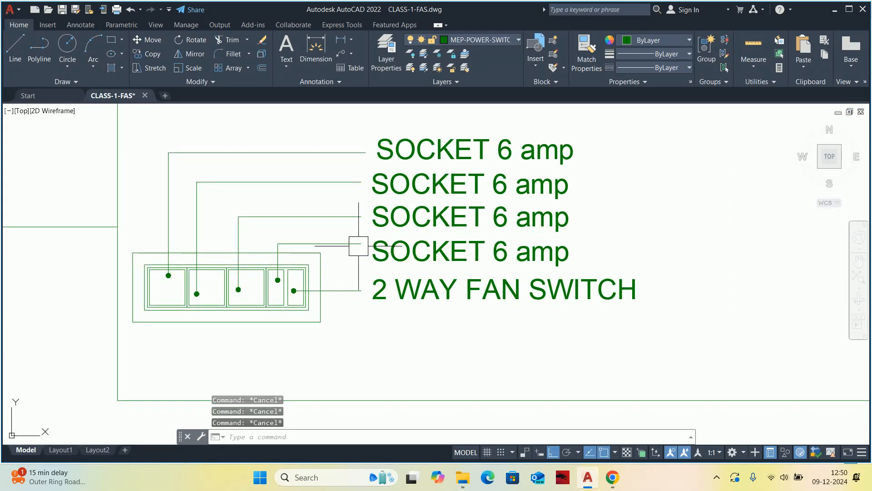
{"action": "scroll", "coordinate": [427, 236], "scroll_direction": "down", "scroll_amount": 4}
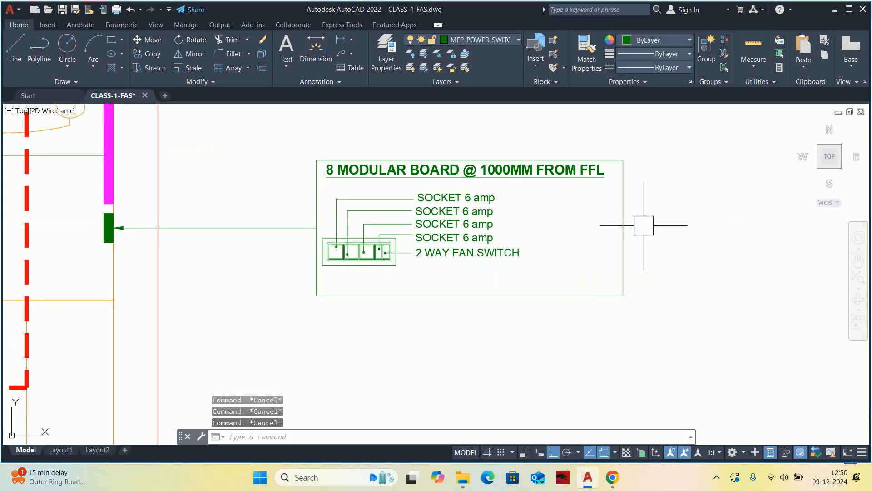
{"action": "scroll", "coordinate": [445, 233], "scroll_direction": "up", "scroll_amount": 4}
{"action": "left_click", "coordinate": [445, 241]}
{"action": "double_click", "coordinate": [570, 237]}
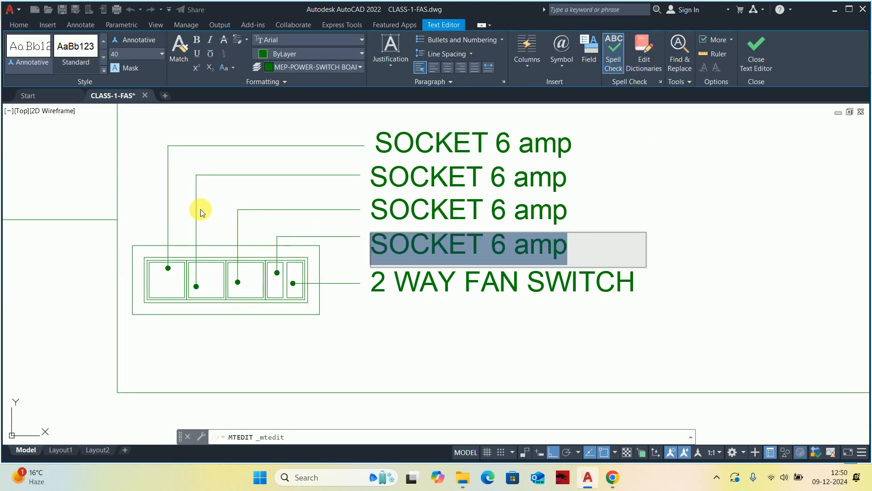
{"action": "type", "text": "6 amp SWITCH"}
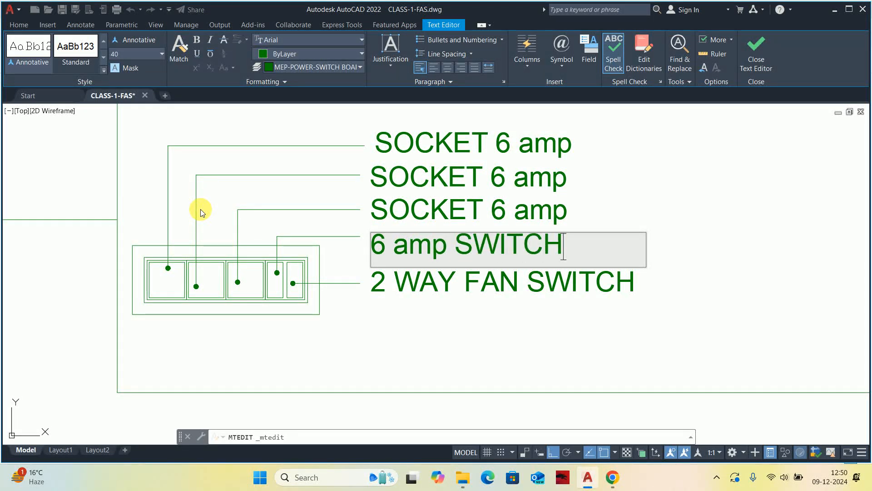
{"action": "type", "text": "FOR ALL SOCKET"}
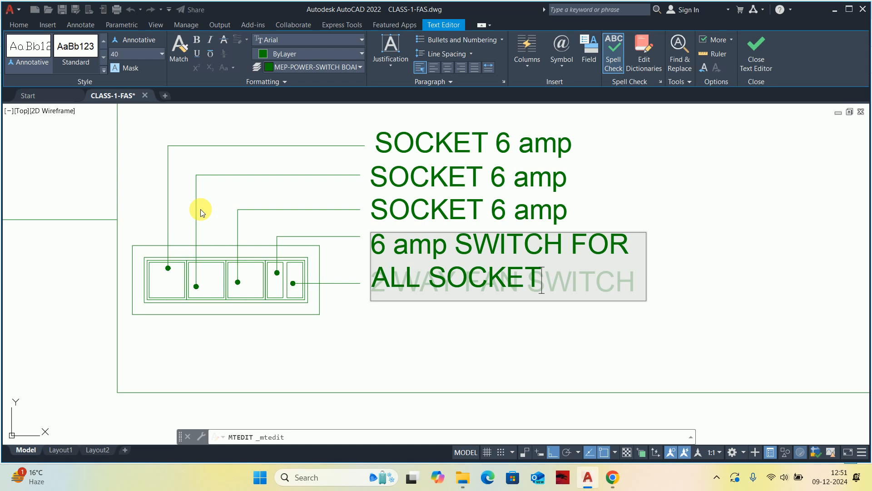
{"action": "left_click", "coordinate": [683, 314]}
{"action": "key", "text": "Escape"}
Widen the 6 amp SWITCH FOR ALL SOCKET text box so the label fits on one line.
{"action": "middle_click_drag", "start_coordinate": [617, 292], "coordinate": [341, 335]}
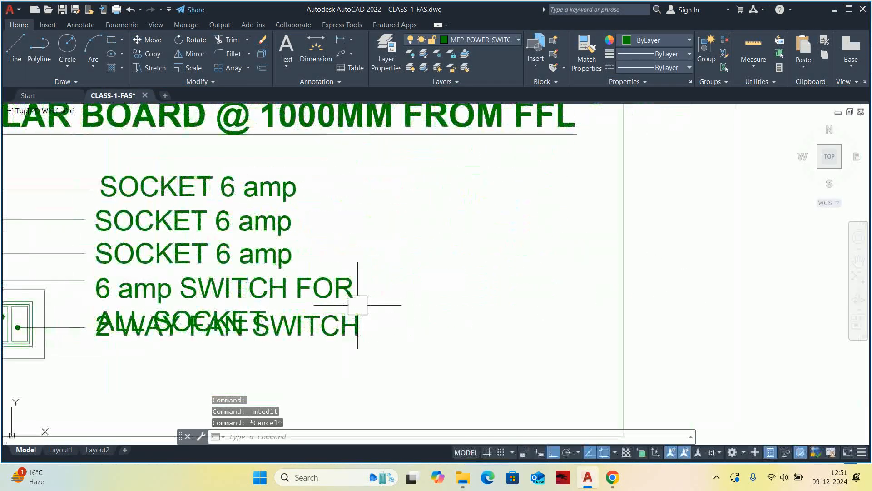
{"action": "left_click", "coordinate": [348, 295]}
{"action": "left_click", "coordinate": [369, 277]}
{"action": "left_click", "coordinate": [552, 278]}
{"action": "key", "text": "Escape"}
{"action": "key", "text": "Escape"}
{"action": "scroll", "coordinate": [385, 283], "scroll_direction": "down", "scroll_amount": 2}
{"action": "middle_click_drag", "start_coordinate": [361, 296], "coordinate": [405, 292]}
{"action": "key", "text": "Escape"}
{"action": "scroll", "coordinate": [290, 288], "scroll_direction": "up", "scroll_amount": 2}
{"action": "middle_click_drag", "start_coordinate": [341, 283], "coordinate": [591, 282]}
{"action": "scroll", "coordinate": [592, 283], "scroll_direction": "down", "scroll_amount": 2}
{"action": "scroll", "coordinate": [507, 250], "scroll_direction": "down", "scroll_amount": 3}
{"action": "scroll", "coordinate": [474, 274], "scroll_direction": "up", "scroll_amount": 2}
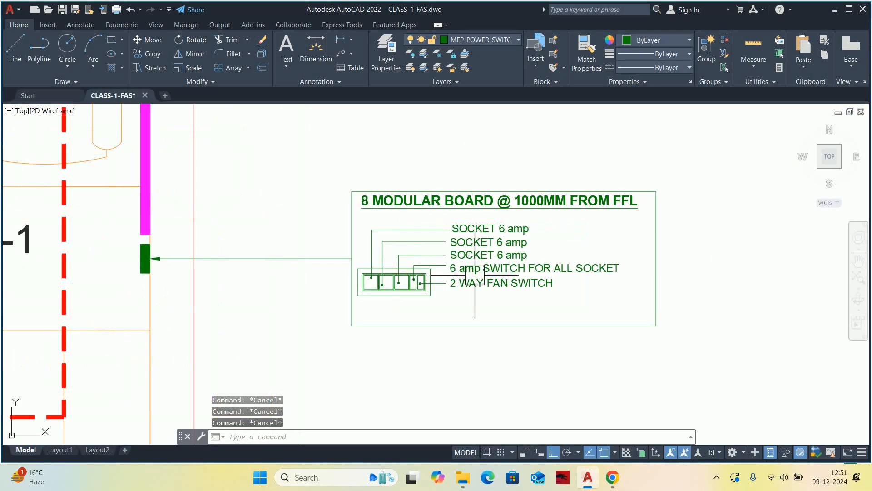
Stretch the lower edge of the outer detail frame upward, closer to the board and labels.
{"action": "type", "text": "s"}
{"action": "key", "text": "Return"}
{"action": "left_click", "coordinate": [746, 342]}
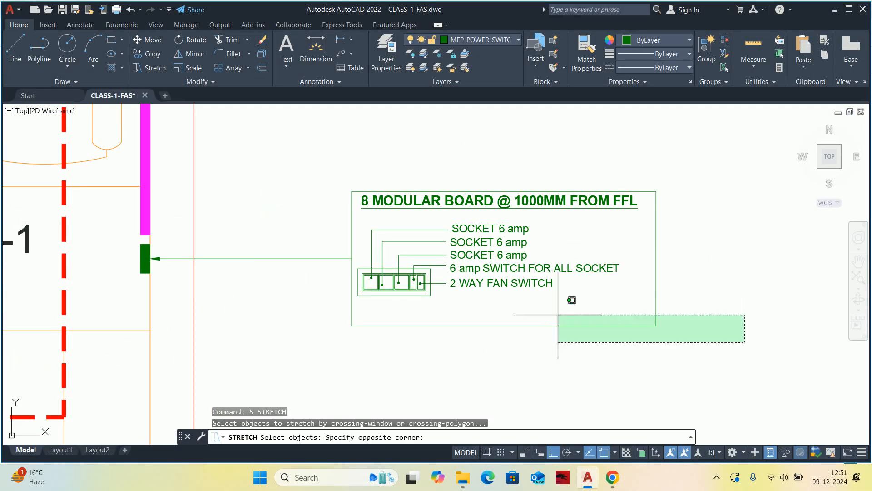
{"action": "left_click", "coordinate": [292, 285]}
{"action": "key", "text": "Return"}
{"action": "left_click", "coordinate": [255, 388]}
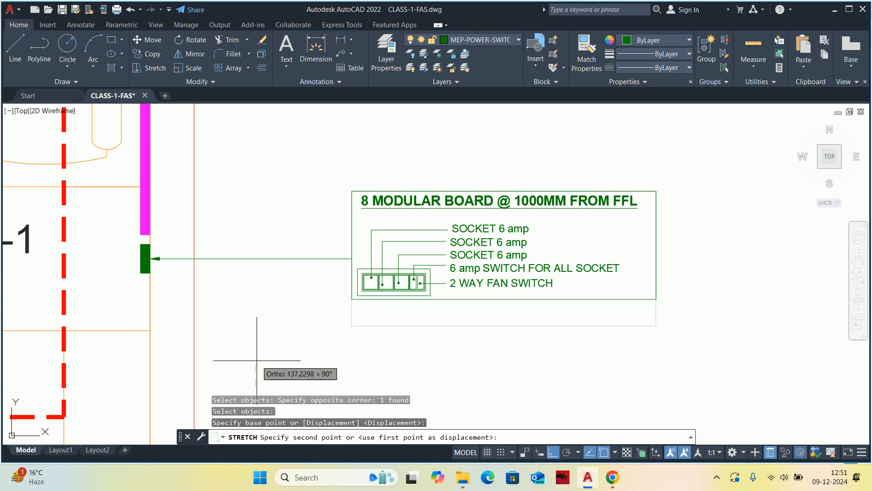
{"action": "left_click", "coordinate": [256, 377]}
Stretch the upper edge of the 8 modular board detail frame down together with its title, slightly closer to the labels.
{"action": "key", "text": "Return"}
{"action": "left_click", "coordinate": [733, 159]}
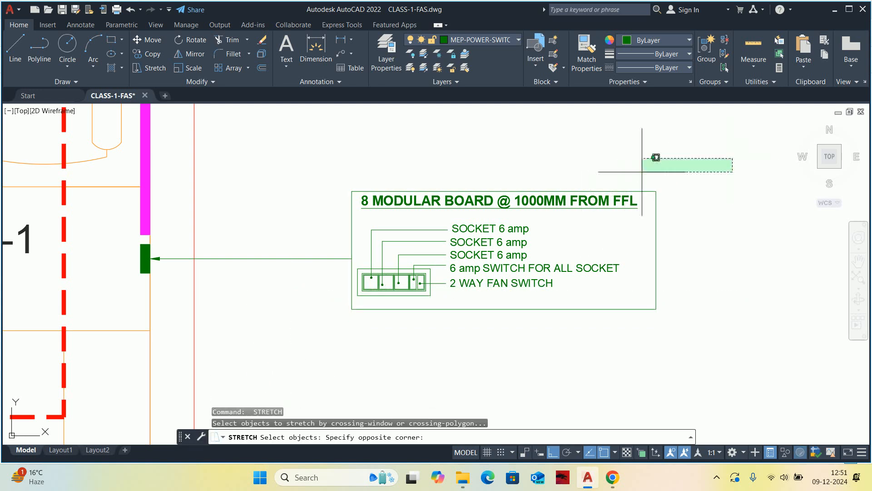
{"action": "left_click", "coordinate": [296, 213]}
{"action": "key", "text": "Return"}
{"action": "left_click", "coordinate": [295, 163]}
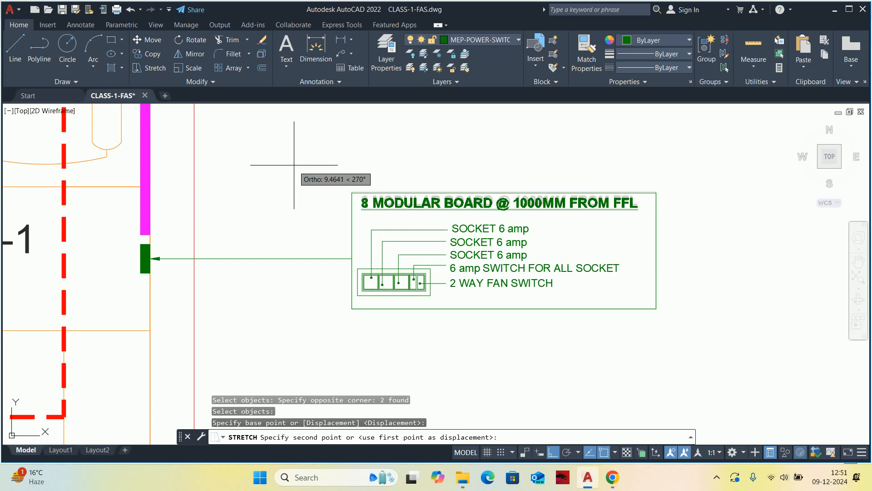
{"action": "left_click", "coordinate": [294, 169]}
{"action": "key", "text": "Escape"}
{"action": "key", "text": "Escape"}
{"action": "key", "text": "Escape"}
{"action": "scroll", "coordinate": [394, 241], "scroll_direction": "up", "scroll_amount": 3}
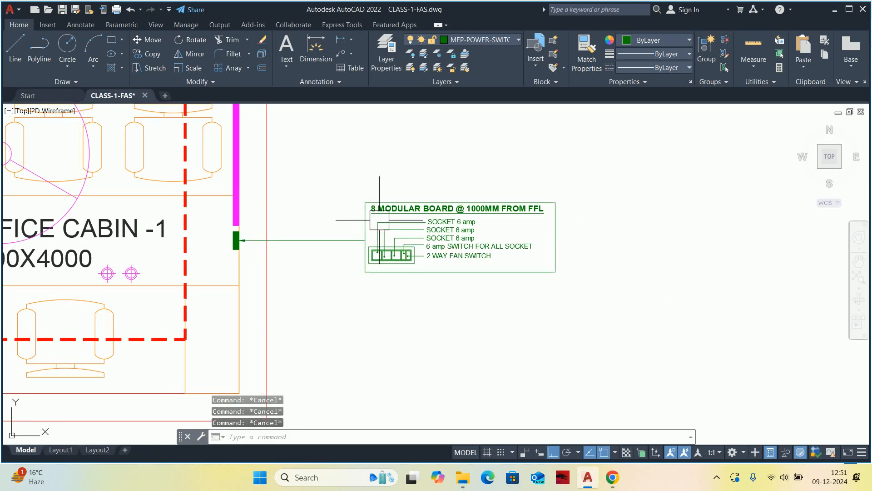
{"action": "scroll", "coordinate": [393, 241], "scroll_direction": "down", "scroll_amount": 4}
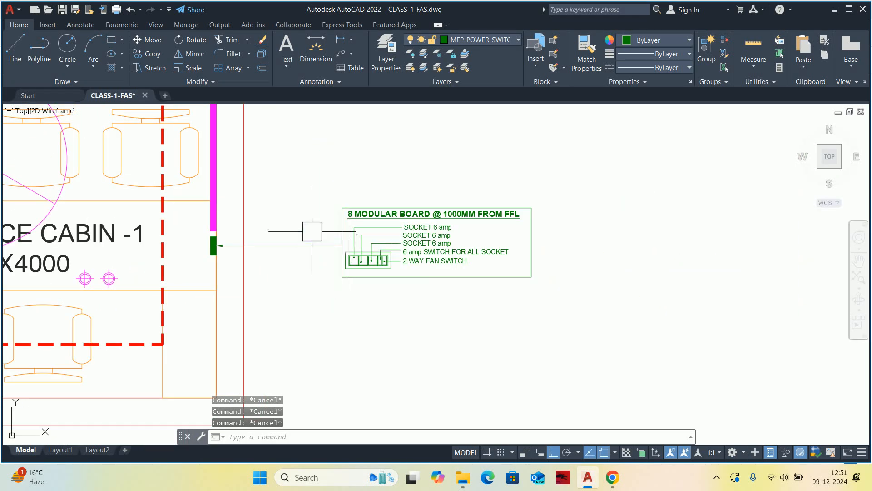
Copy the green switchboard symbol on Office Cabin -1's wall straight down, just below the original.
{"action": "middle_click_drag", "start_coordinate": [417, 271], "coordinate": [426, 281]}
{"action": "type", "text": "co"}
{"action": "key", "text": "Return"}
{"action": "scroll", "coordinate": [241, 261], "scroll_direction": "up", "scroll_amount": 4}
{"action": "left_click_drag", "start_coordinate": [198, 275], "coordinate": [206, 275]}
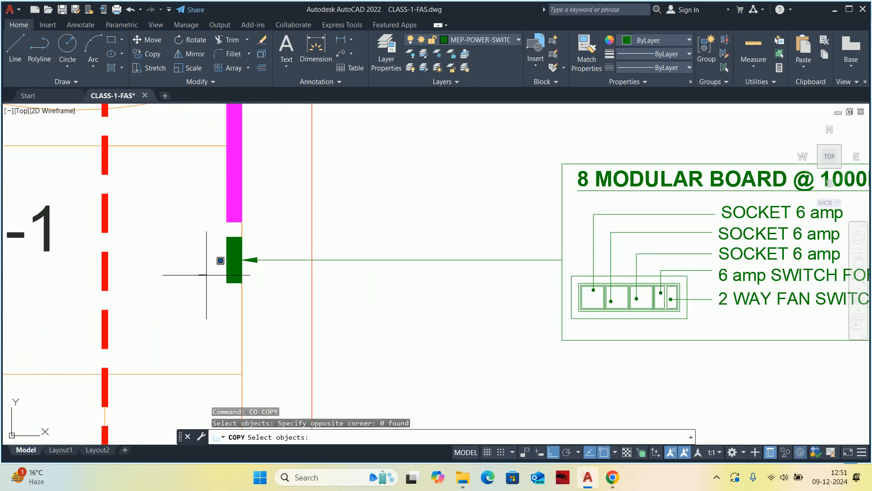
{"action": "left_click", "coordinate": [219, 276]}
{"action": "left_click", "coordinate": [230, 278]}
{"action": "key", "text": "Return"}
{"action": "left_click", "coordinate": [375, 315]}
{"action": "scroll", "coordinate": [375, 315], "scroll_direction": "down", "scroll_amount": 2}
{"action": "middle_click_drag", "start_coordinate": [380, 303], "coordinate": [382, 230]}
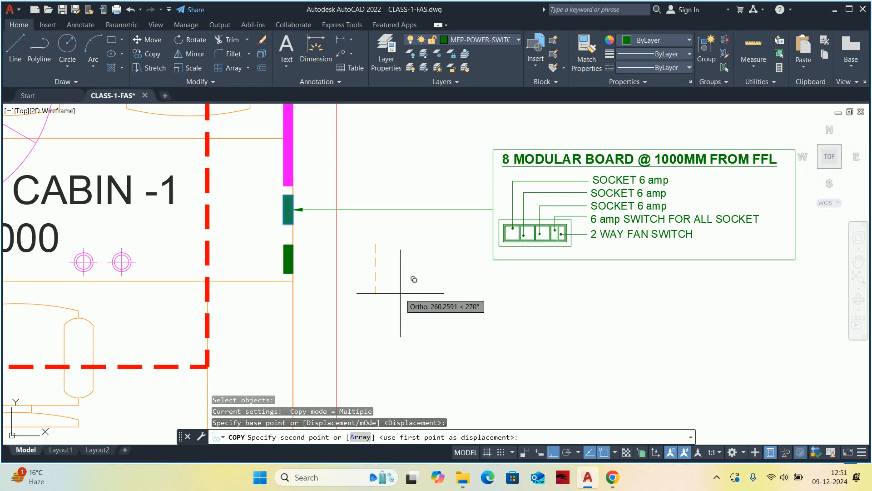
{"action": "key", "text": "Escape"}
{"action": "key", "text": "Escape"}
{"action": "key", "text": "Escape"}
Draw a leader from the lower switchboard symbol diagonally down, then horizontally to align with the detail frame's left edge.
{"action": "scroll", "coordinate": [399, 288], "scroll_direction": "down", "scroll_amount": 4}
{"action": "scroll", "coordinate": [378, 282], "scroll_direction": "up", "scroll_amount": 1}
{"action": "type", "text": "L"}
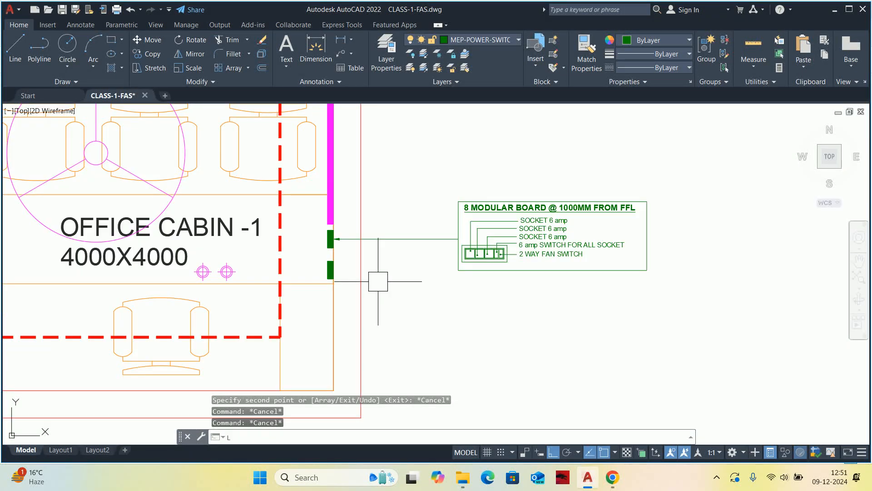
{"action": "type", "text": "E"}
{"action": "key", "text": "Return"}
{"action": "scroll", "coordinate": [354, 273], "scroll_direction": "up", "scroll_amount": 4}
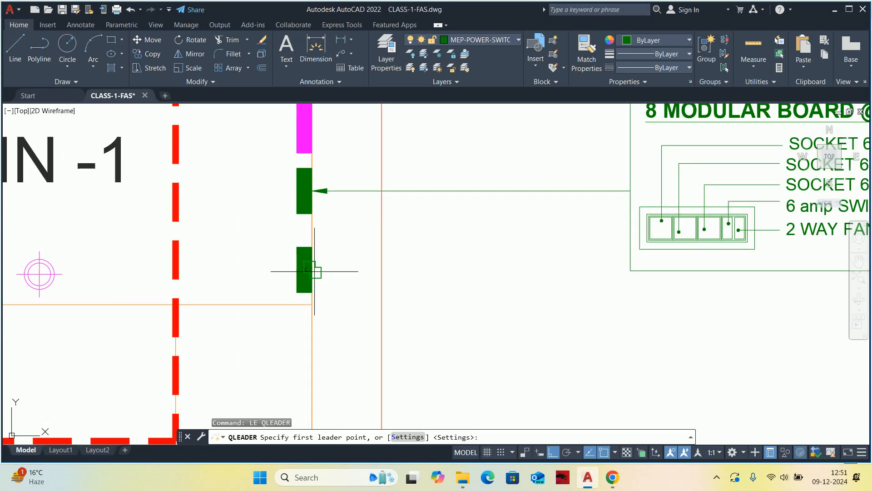
{"action": "left_click", "coordinate": [313, 271]}
{"action": "scroll", "coordinate": [388, 306], "scroll_direction": "down", "scroll_amount": 2}
{"action": "left_click", "coordinate": [553, 452]}
{"action": "scroll", "coordinate": [393, 263], "scroll_direction": "down", "scroll_amount": 2}
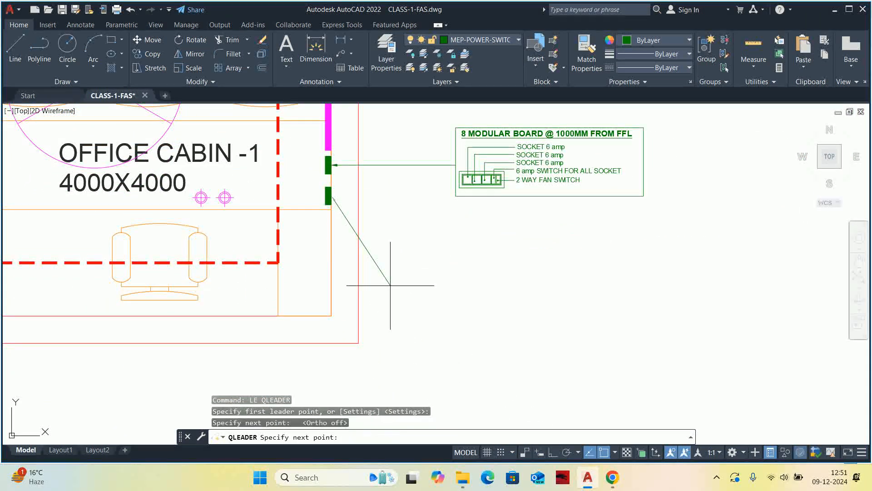
{"action": "left_click", "coordinate": [391, 284]}
{"action": "left_click", "coordinate": [553, 452]}
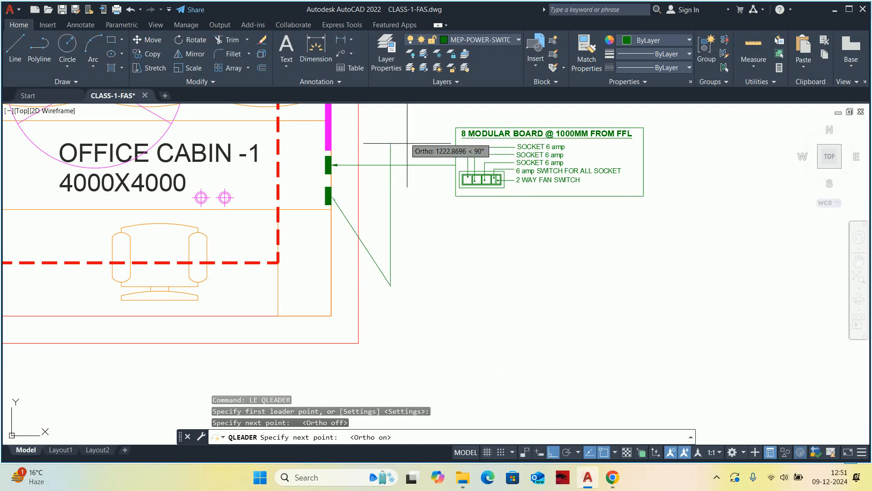
{"action": "left_click", "coordinate": [464, 268]}
{"action": "key", "text": "Escape"}
{"action": "key", "text": "Escape"}
{"action": "key", "text": "Escape"}
{"action": "scroll", "coordinate": [445, 263], "scroll_direction": "down", "scroll_amount": 2}
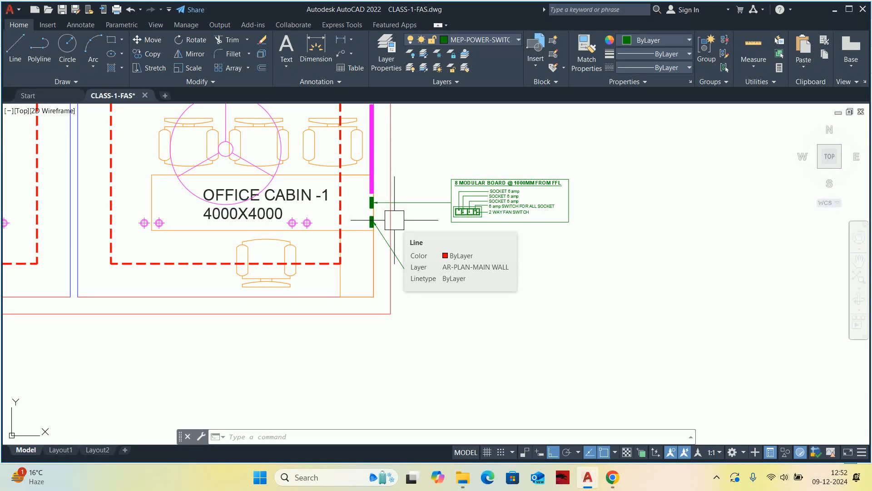
{"action": "key", "text": "Escape"}
{"action": "key", "text": "Escape"}
{"action": "key", "text": "Escape"}
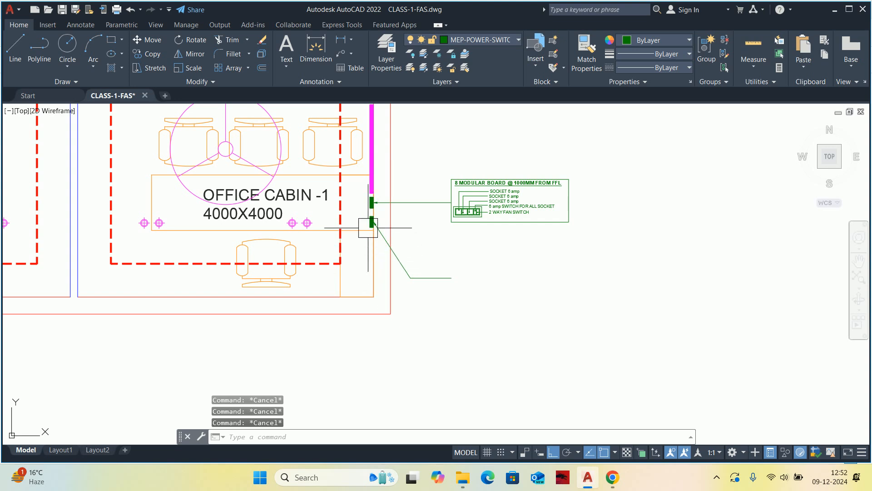
{"action": "scroll", "coordinate": [368, 227], "scroll_direction": "up", "scroll_amount": 2}
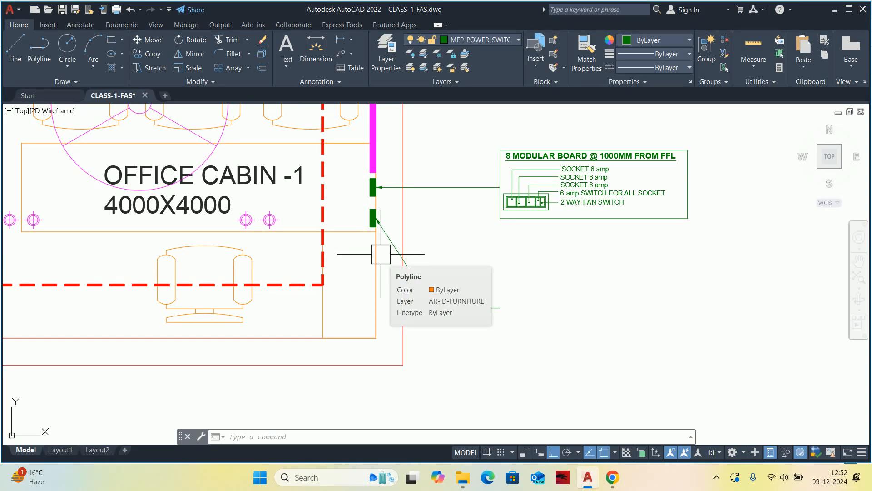
{"action": "key", "text": "Escape"}
{"action": "key", "text": "Escape"}
{"action": "key", "text": "Escape"}
Copy the complete 8 modular board detail with its frame to the horizontal end of the new leader.
{"action": "scroll", "coordinate": [383, 237], "scroll_direction": "up", "scroll_amount": 2}
{"action": "middle_click_drag", "start_coordinate": [573, 332], "coordinate": [507, 333]}
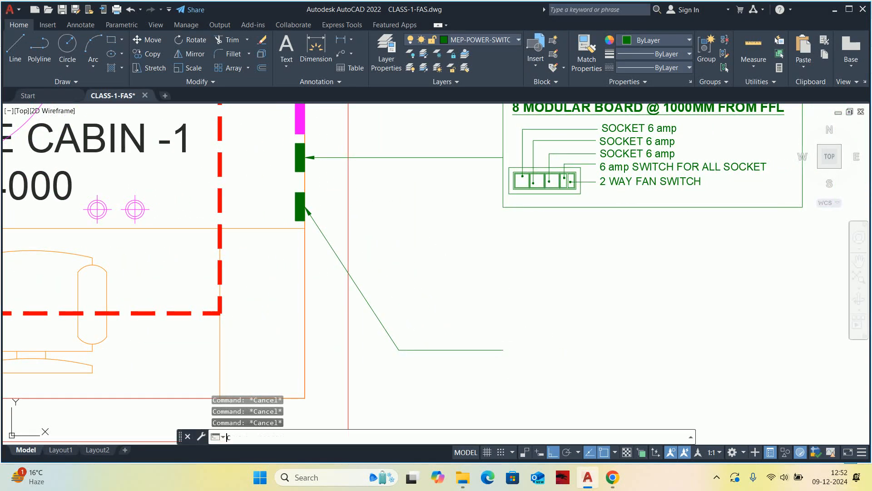
{"action": "type", "text": "co"}
{"action": "key", "text": "Return"}
{"action": "scroll", "coordinate": [509, 334], "scroll_direction": "down", "scroll_amount": 2}
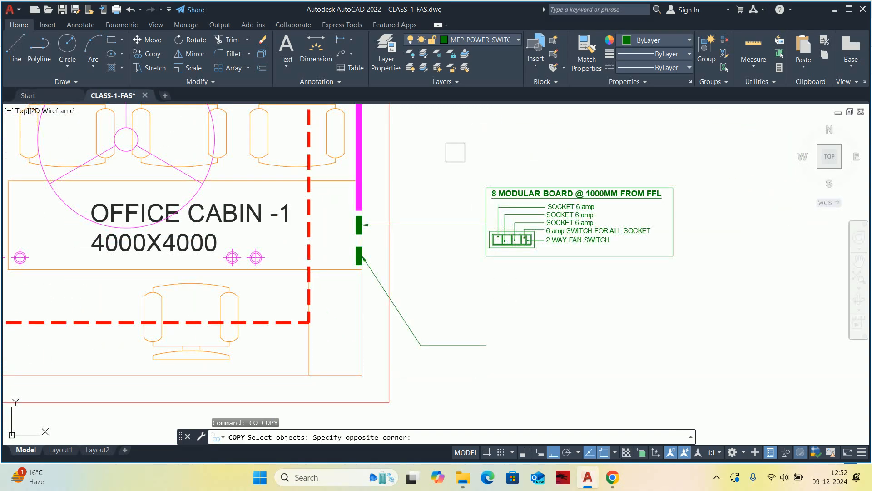
{"action": "left_click", "coordinate": [771, 285]}
{"action": "key", "text": "Return"}
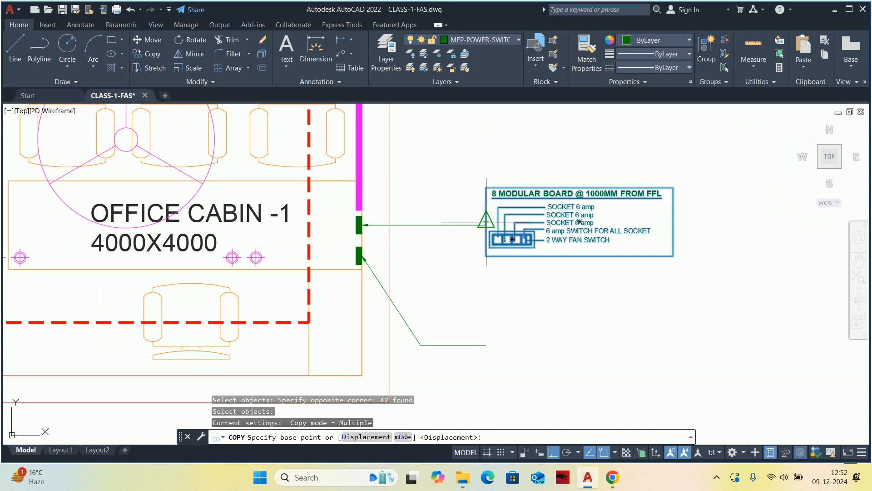
{"action": "scroll", "coordinate": [479, 218], "scroll_direction": "up", "scroll_amount": 4}
{"action": "left_click", "coordinate": [502, 219]}
{"action": "scroll", "coordinate": [511, 357], "scroll_direction": "down", "scroll_amount": 1}
{"action": "middle_click_drag", "start_coordinate": [512, 359], "coordinate": [501, 198]}
{"action": "middle_click_drag", "start_coordinate": [516, 383], "coordinate": [509, 273]}
{"action": "left_click", "coordinate": [493, 306]}
{"action": "key", "text": "Escape"}
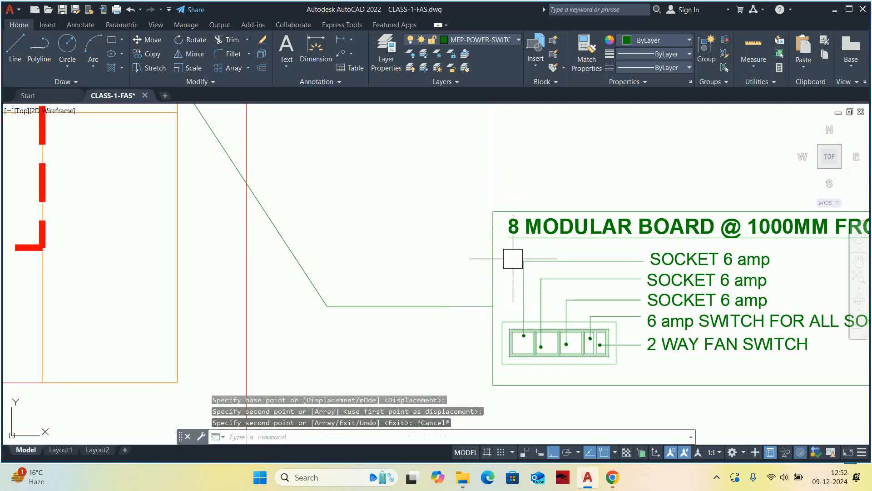
Change the copied detail's title to "6 MODULAR BOARD @ 450MM FROM FFL".
{"action": "scroll", "coordinate": [525, 222], "scroll_direction": "up", "scroll_amount": 4}
{"action": "double_click", "coordinate": [477, 238]}
{"action": "type", "text": "6"}
{"action": "left_click", "coordinate": [302, 233]}
{"action": "scroll", "coordinate": [308, 232], "scroll_direction": "down", "scroll_amount": 2}
{"action": "scroll", "coordinate": [565, 204], "scroll_direction": "down", "scroll_amount": 2}
{"action": "scroll", "coordinate": [534, 228], "scroll_direction": "up", "scroll_amount": 4}
{"action": "double_click", "coordinate": [434, 223]}
{"action": "left_click_drag", "start_coordinate": [402, 225], "coordinate": [468, 234]}
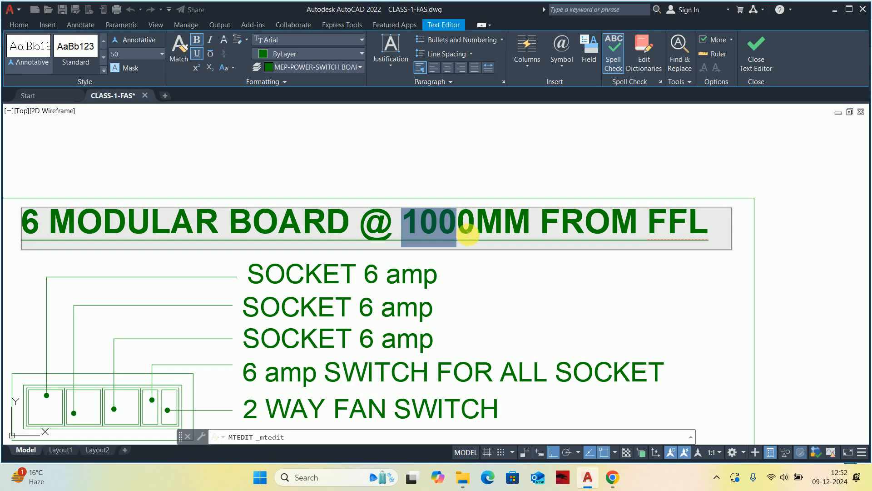
{"action": "type", "text": "450"}
{"action": "left_click", "coordinate": [473, 253]}
{"action": "scroll", "coordinate": [486, 279], "scroll_direction": "down", "scroll_amount": 2}
{"action": "scroll", "coordinate": [417, 253], "scroll_direction": "up", "scroll_amount": 1}
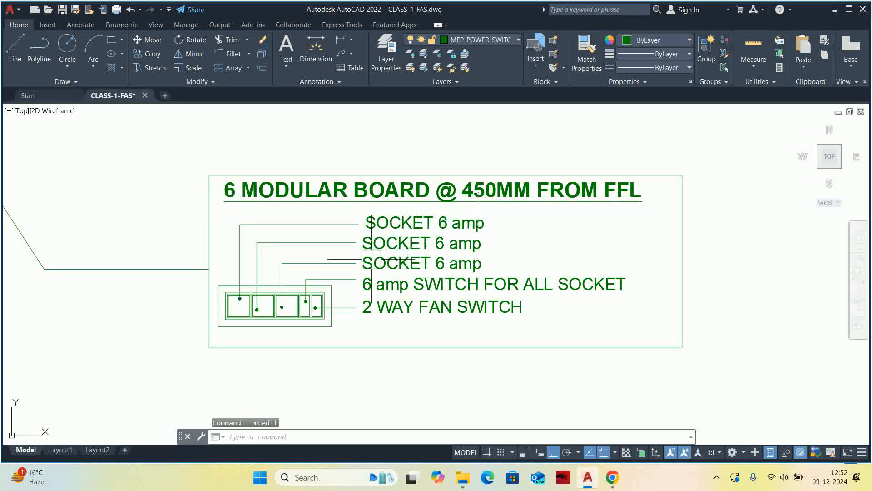
Change the first socket label in the copied detail to "POWER SOCKET 12 amp".
{"action": "scroll", "coordinate": [363, 257], "scroll_direction": "up", "scroll_amount": 2}
{"action": "double_click", "coordinate": [373, 228]}
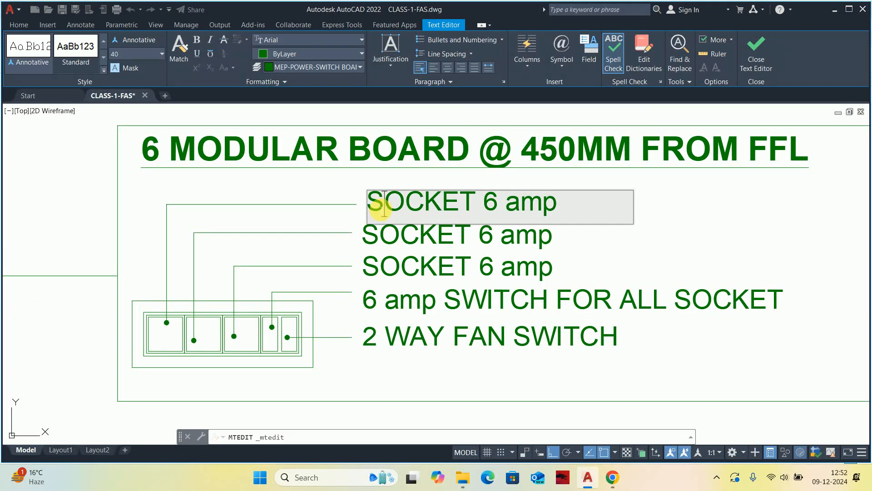
{"action": "type", "text": "POWER"}
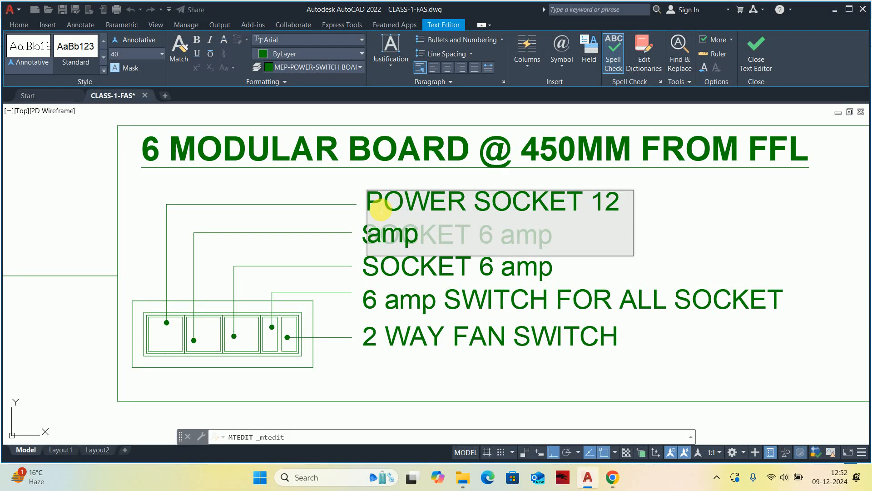
{"action": "left_click", "coordinate": [652, 249]}
Widen the POWER SOCKET 12 amp text box so the label fits on one line.
{"action": "middle_click_drag", "start_coordinate": [594, 202], "coordinate": [427, 230]}
{"action": "left_click", "coordinate": [478, 219]}
{"action": "left_click", "coordinate": [466, 219]}
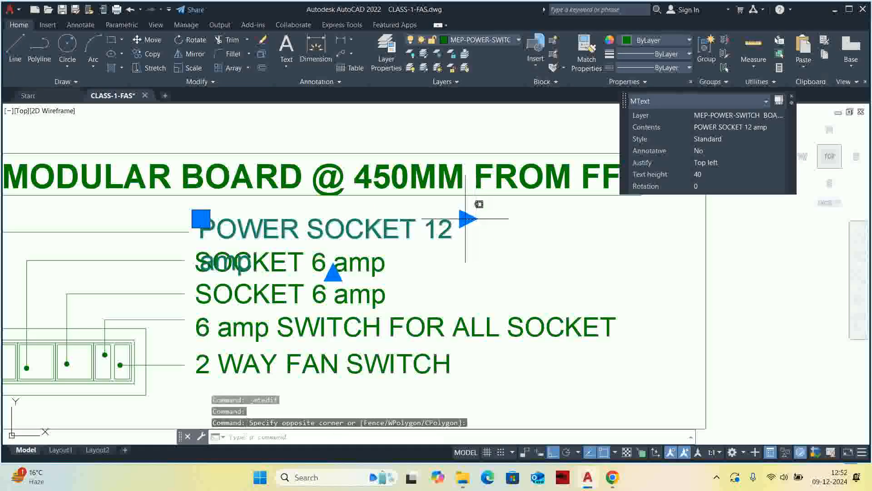
{"action": "left_click", "coordinate": [468, 218]}
{"action": "left_click", "coordinate": [588, 220]}
{"action": "key", "text": "Escape"}
{"action": "key", "text": "Escape"}
Adjust the text box widths of the two SOCKET 6 amp labels in the 6 modular board detail.
{"action": "left_click", "coordinate": [401, 260]}
{"action": "scroll", "coordinate": [369, 266], "scroll_direction": "down", "scroll_amount": 2}
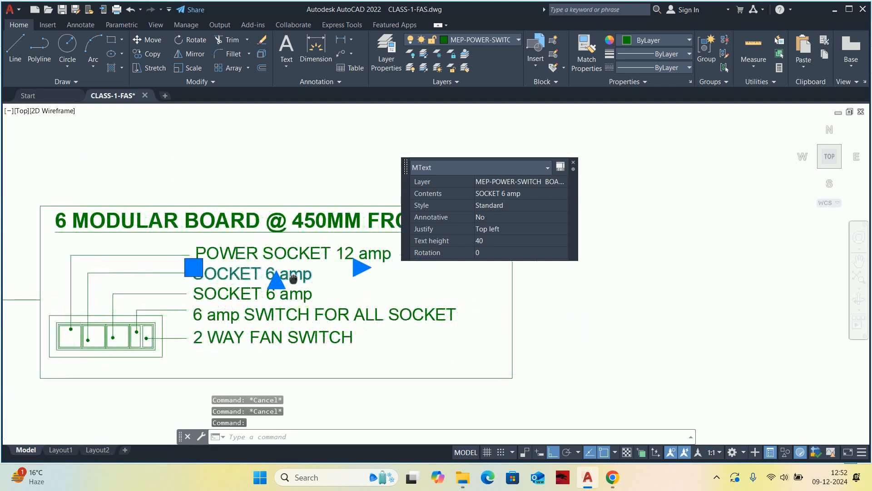
{"action": "left_click", "coordinate": [350, 267]}
{"action": "key", "text": "Escape"}
{"action": "key", "text": "Escape"}
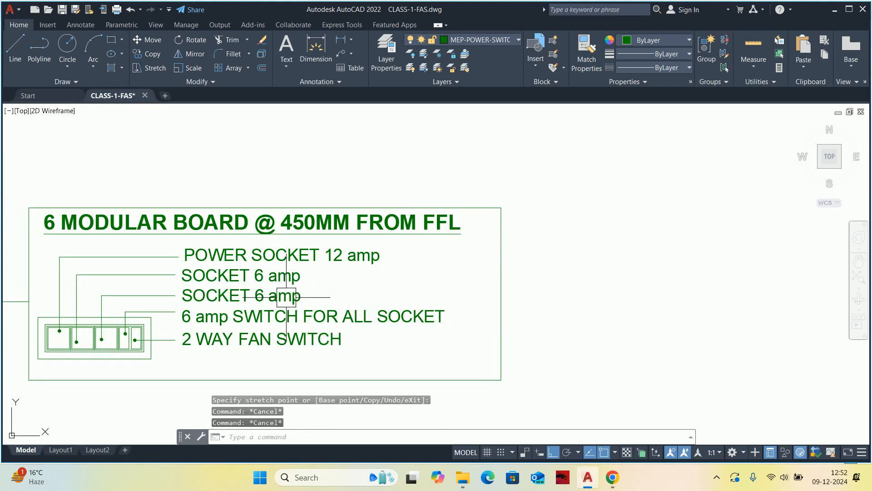
{"action": "left_click", "coordinate": [288, 298]}
{"action": "scroll", "coordinate": [305, 301], "scroll_direction": "up", "scroll_amount": 2}
{"action": "mouse_move", "coordinate": [347, 301]}
{"action": "middle_mouse_down"}
{"action": "mouse_move", "coordinate": [358, 302]}
{"action": "mouse_move", "coordinate": [223, 321]}
{"action": "middle_mouse_up"}
{"action": "left_click", "coordinate": [240, 305]}
{"action": "key", "text": "Escape"}
{"action": "key", "text": "Escape"}
{"action": "scroll", "coordinate": [335, 306], "scroll_direction": "down", "scroll_amount": 5}
Replace the second label's text with a copy of the first label's "POWER SOCKET 12 amp".
{"action": "middle_click_drag", "start_coordinate": [335, 306], "coordinate": [500, 280]}
{"action": "scroll", "coordinate": [500, 281], "scroll_direction": "up", "scroll_amount": 2}
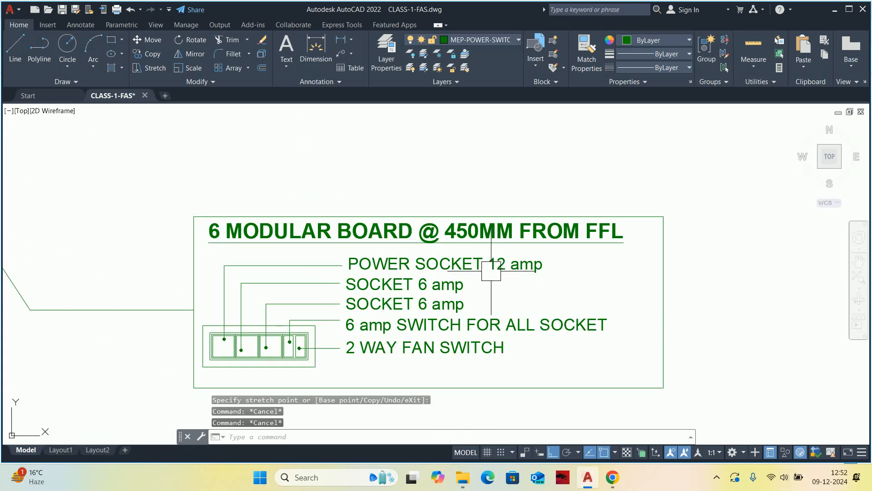
{"action": "double_click", "coordinate": [494, 271]}
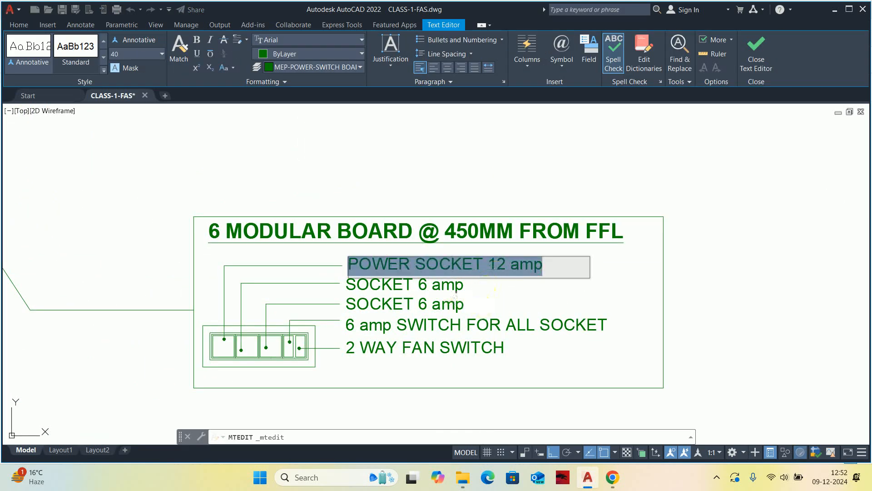
{"action": "key", "text": "ctrl+c"}
{"action": "left_click", "coordinate": [456, 300]}
{"action": "double_click", "coordinate": [455, 285]}
{"action": "key", "text": "ctrl+v"}
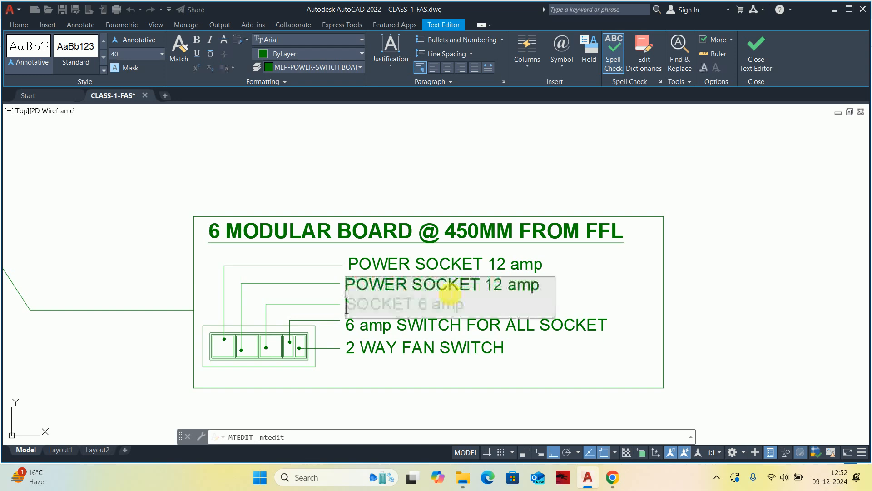
{"action": "left_click", "coordinate": [608, 347]}
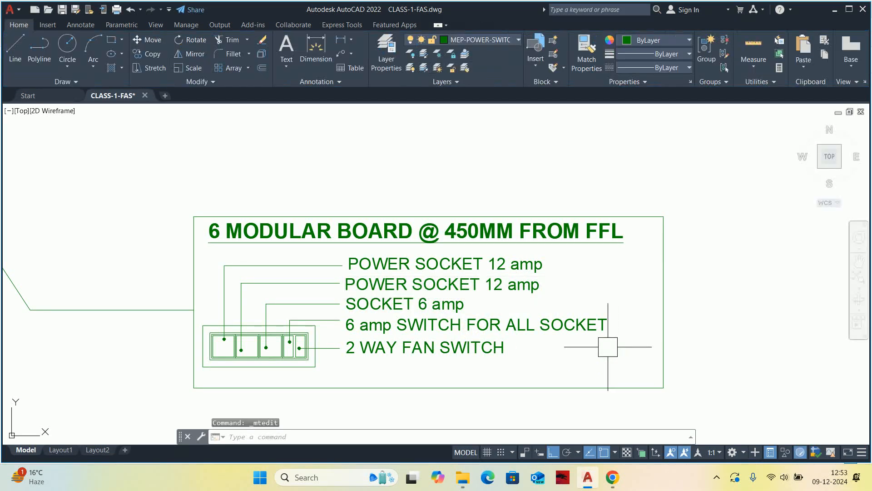
Shorten the second leader's vertical segment by moving its dot end higher within the second module.
{"action": "left_click", "coordinate": [241, 318]}
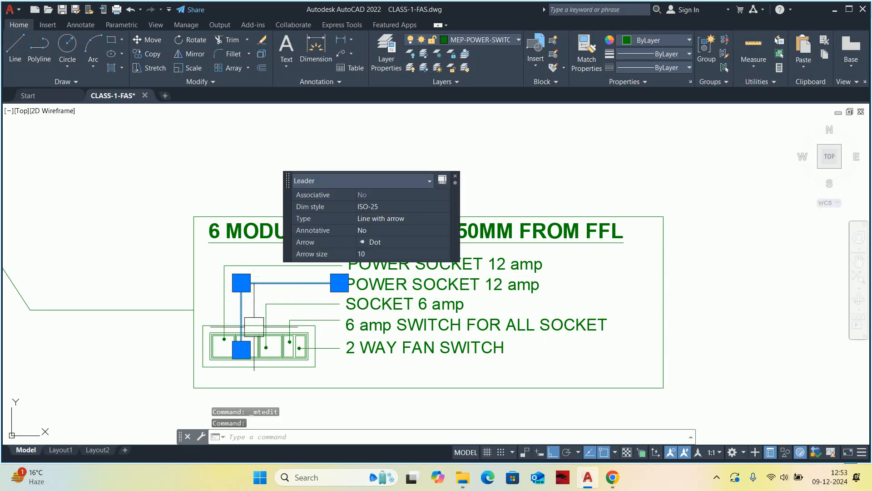
{"action": "scroll", "coordinate": [250, 325], "scroll_direction": "up", "scroll_amount": 4}
{"action": "left_click", "coordinate": [240, 347]}
{"action": "scroll", "coordinate": [234, 339], "scroll_direction": "up", "scroll_amount": 2}
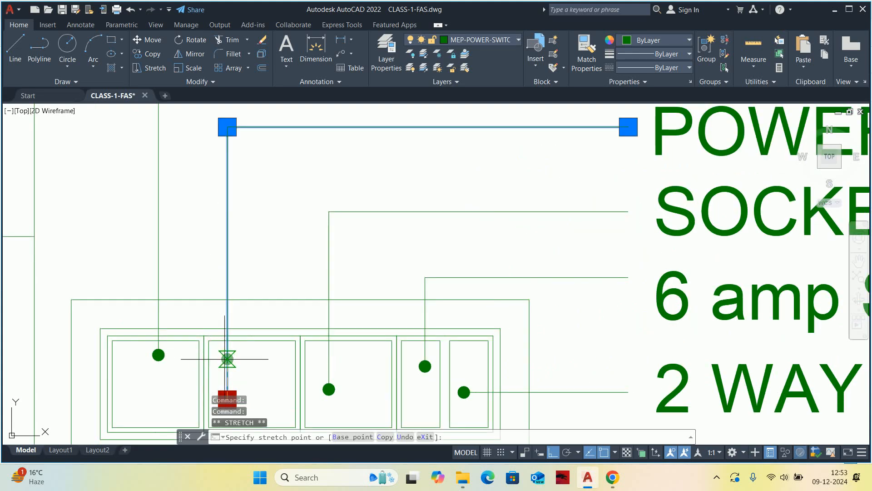
{"action": "left_click", "coordinate": [227, 356]}
{"action": "key", "text": "Escape"}
{"action": "key", "text": "Escape"}
{"action": "key", "text": "Escape"}
{"action": "scroll", "coordinate": [341, 327], "scroll_direction": "down", "scroll_amount": 4}
{"action": "scroll", "coordinate": [335, 334], "scroll_direction": "up", "scroll_amount": 2}
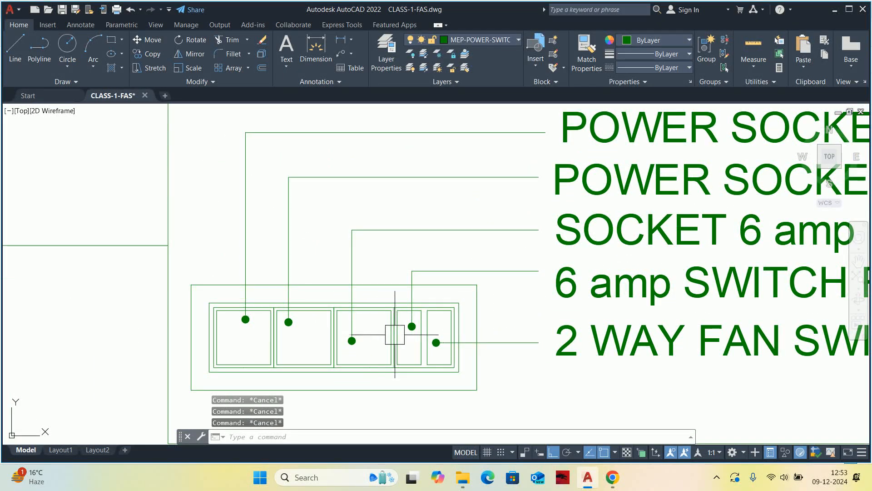
{"action": "middle_click_drag", "start_coordinate": [392, 335], "coordinate": [398, 332]}
{"action": "scroll", "coordinate": [320, 326], "scroll_direction": "up", "scroll_amount": 2}
{"action": "type", "text": "LCO"}
{"action": "key", "text": "Return"}
{"action": "scroll", "coordinate": [476, 321], "scroll_direction": "up", "scroll_amount": 2}
{"action": "left_click", "coordinate": [489, 331]}
{"action": "left_click", "coordinate": [505, 326]}
{"action": "key", "text": "Return"}
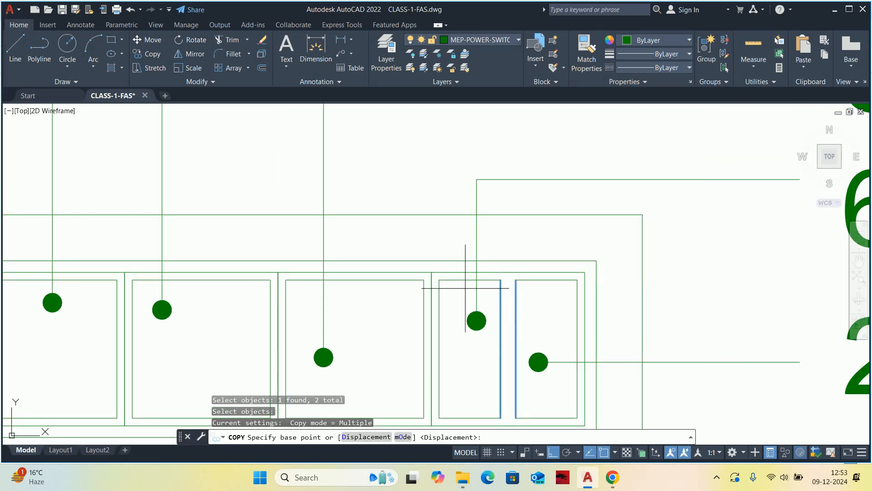
{"action": "left_click", "coordinate": [431, 272]}
{"action": "middle_click_drag", "start_coordinate": [181, 279], "coordinate": [497, 283]}
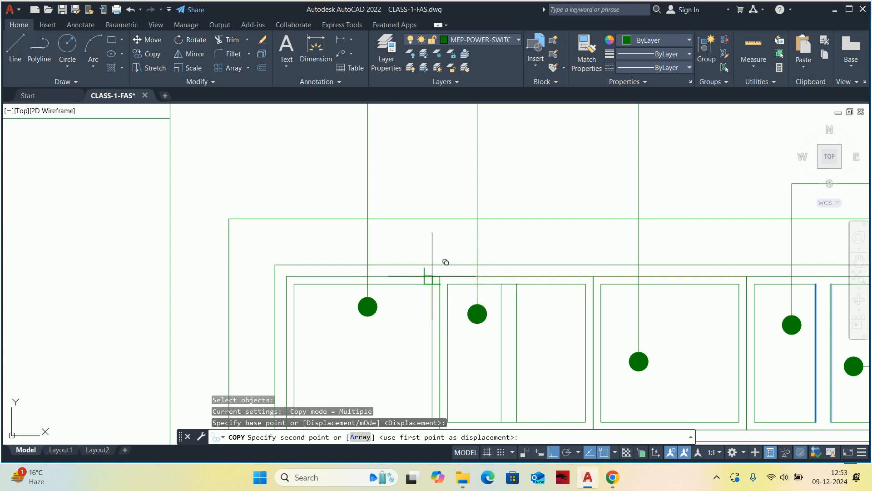
{"action": "key", "text": "Escape"}
Copy the two inner vertical lines between the half-width modules into the second module of the board.
{"action": "middle_click_drag", "start_coordinate": [643, 301], "coordinate": [412, 301]}
{"action": "key", "text": "Return"}
{"action": "left_click", "coordinate": [585, 298]}
{"action": "left_click", "coordinate": [600, 302]}
{"action": "key", "text": "Return"}
{"action": "left_click", "coordinate": [516, 276]}
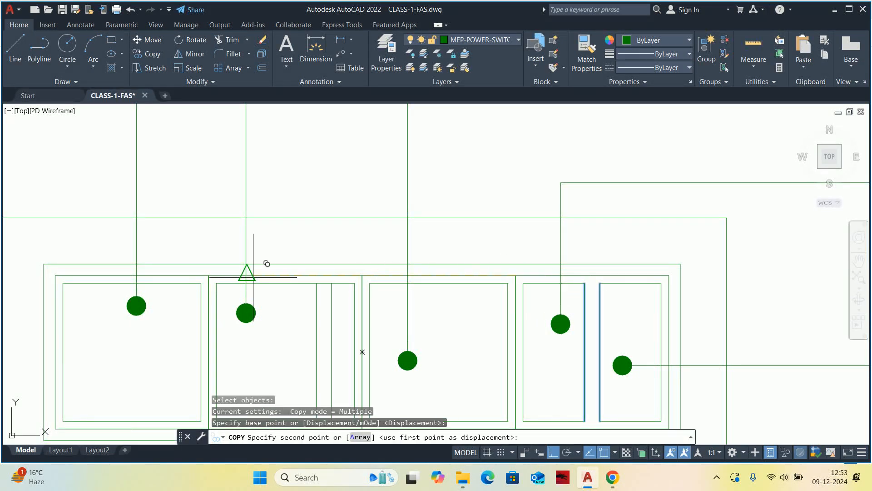
{"action": "left_click", "coordinate": [217, 282]}
{"action": "key", "text": "Escape"}
{"action": "scroll", "coordinate": [267, 319], "scroll_direction": "down", "scroll_amount": 2}
{"action": "mouse_move", "coordinate": [267, 319]}
{"action": "middle_mouse_down"}
{"action": "mouse_move", "coordinate": [266, 295]}
{"action": "mouse_move", "coordinate": [282, 314]}
{"action": "middle_mouse_up"}
{"action": "key", "text": "Escape"}
{"action": "key", "text": "Escape"}
{"action": "key", "text": "Escape"}
Extend the two copied vertical lines and trim the segments between them, splitting the second module into two half-width modules.
{"action": "scroll", "coordinate": [274, 285], "scroll_direction": "up", "scroll_amount": 2}
{"action": "type", "text": "ex"}
{"action": "key", "text": "Return"}
{"action": "scroll", "coordinate": [276, 299], "scroll_direction": "up", "scroll_amount": 3}
{"action": "left_click_drag", "start_coordinate": [332, 262], "coordinate": [327, 279]}
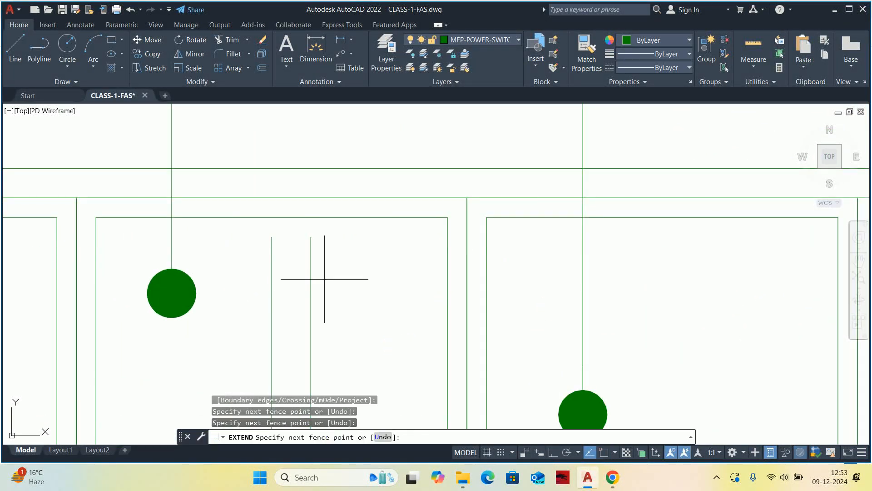
{"action": "key", "text": "Return"}
{"action": "scroll", "coordinate": [283, 297], "scroll_direction": "down", "scroll_amount": 4}
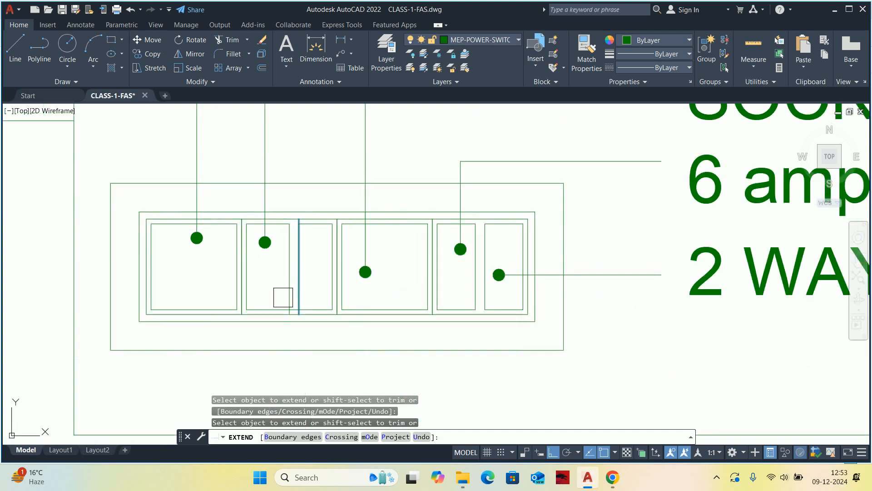
{"action": "scroll", "coordinate": [283, 298], "scroll_direction": "up", "scroll_amount": 5}
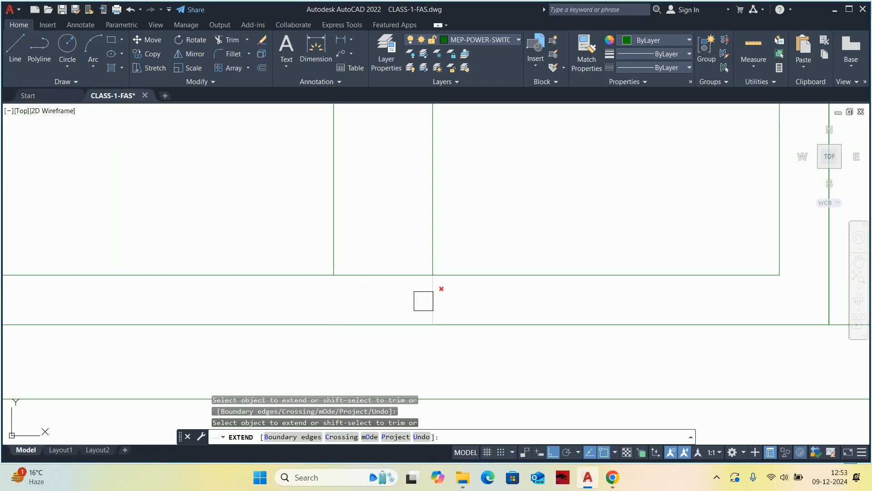
{"action": "scroll", "coordinate": [391, 280], "scroll_direction": "down", "scroll_amount": 5}
{"action": "scroll", "coordinate": [387, 279], "scroll_direction": "up", "scroll_amount": 3}
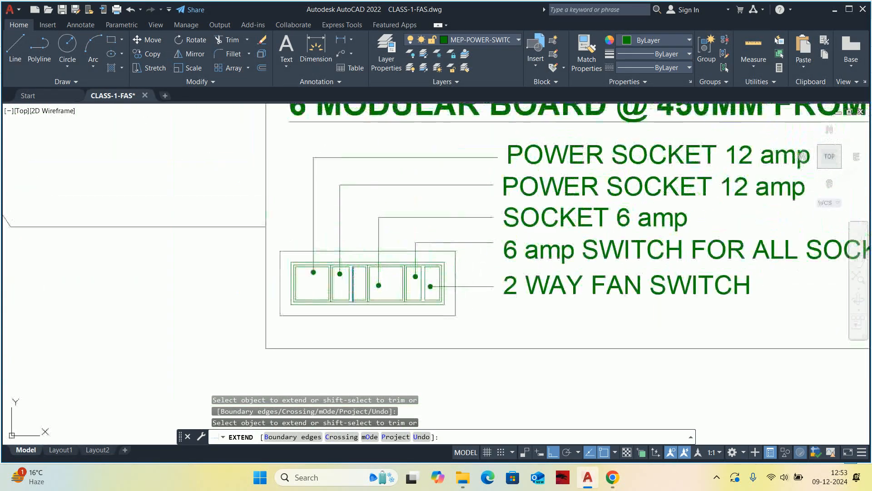
{"action": "key", "text": "Escape"}
{"action": "middle_click_drag", "start_coordinate": [375, 264], "coordinate": [359, 276]}
Insert "12 amp SWITCH FOR" in front of the second label's text in the 6 modular board detail.
{"action": "middle_click_drag", "start_coordinate": [640, 209], "coordinate": [548, 226]}
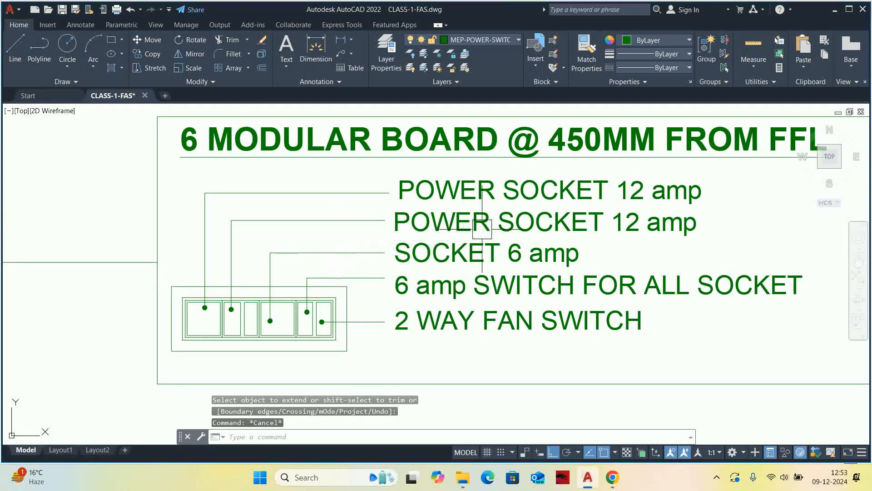
{"action": "double_click", "coordinate": [547, 226]}
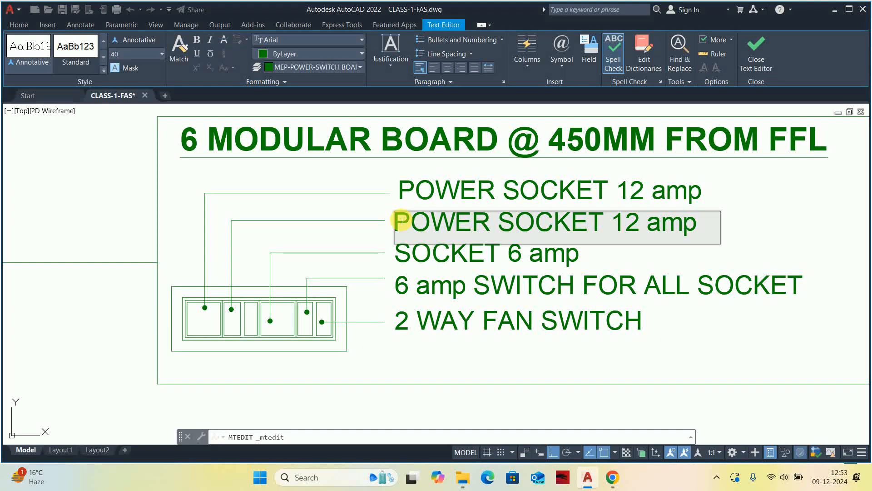
{"action": "type", "text": "12 "}
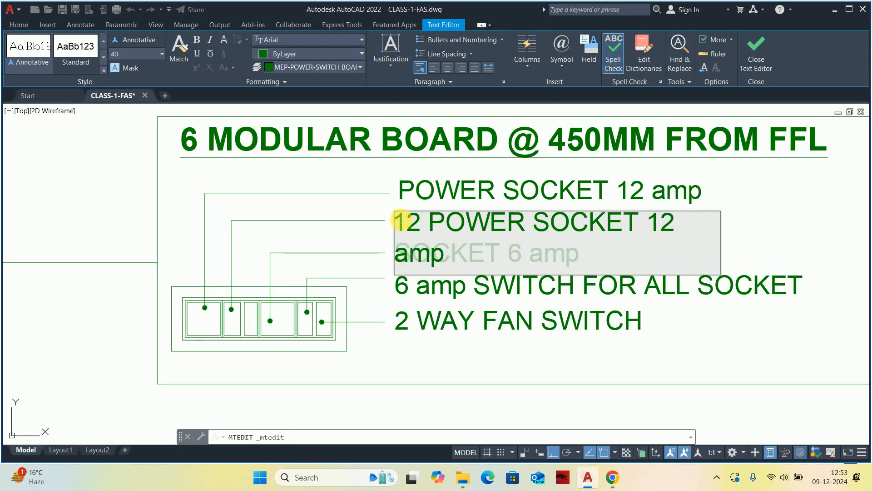
{"action": "type", "text": "AMP"}
{"action": "key", "text": "BackSpace"}
{"action": "key", "text": "BackSpace"}
{"action": "key", "text": "BackSpace"}
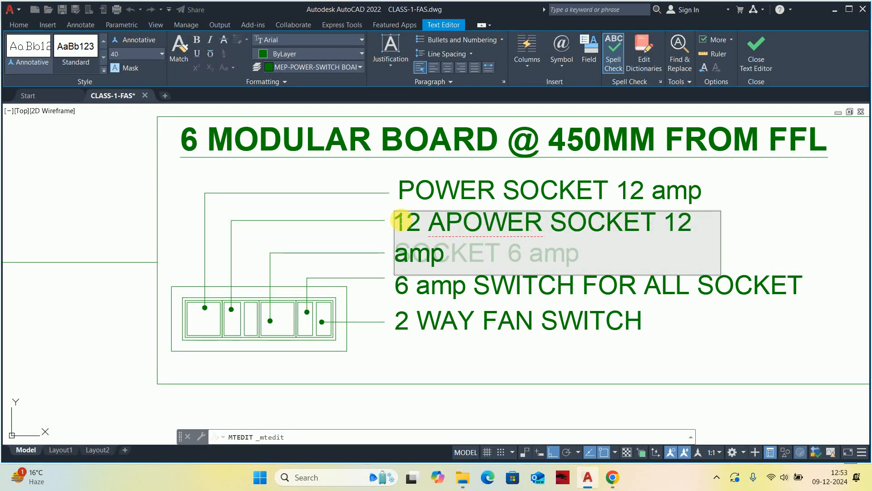
{"action": "type", "text": "amp sWI"}
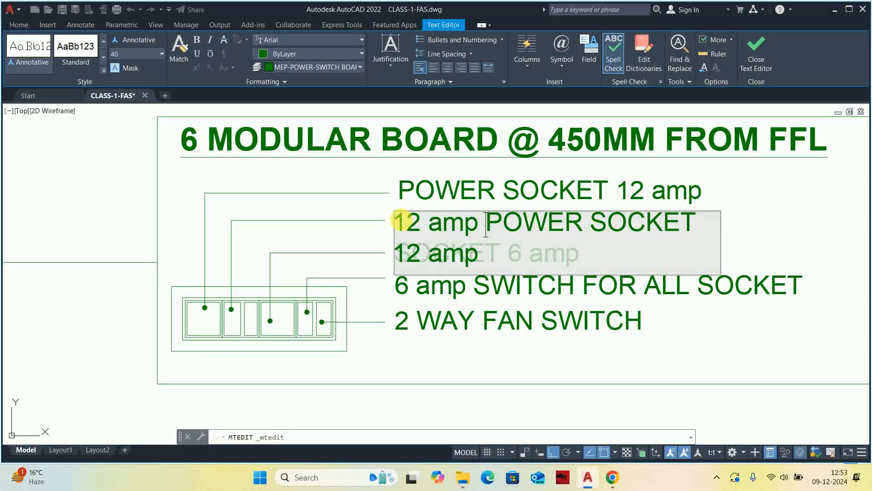
{"action": "type", "text": "TCH"}
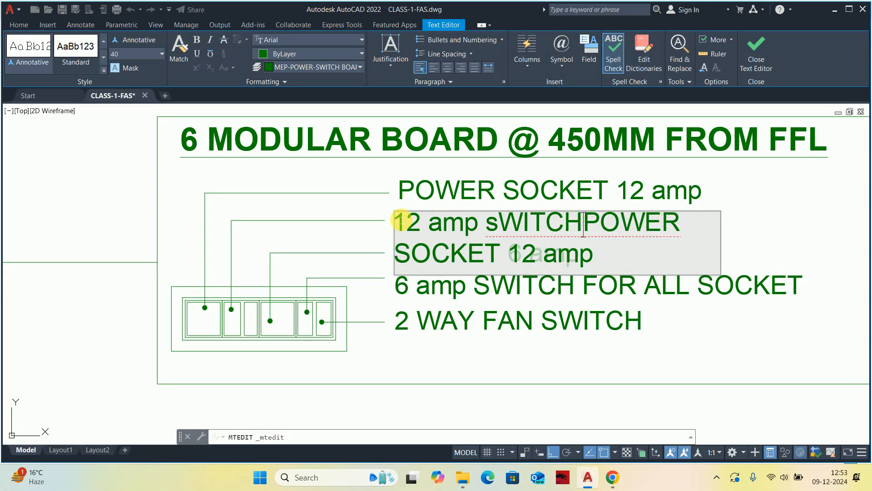
{"action": "key", "text": "BackSpace"}
{"action": "key", "text": "BackSpace"}
{"action": "key", "text": "BackSpace"}
{"action": "type", "text": "SWITCH"}
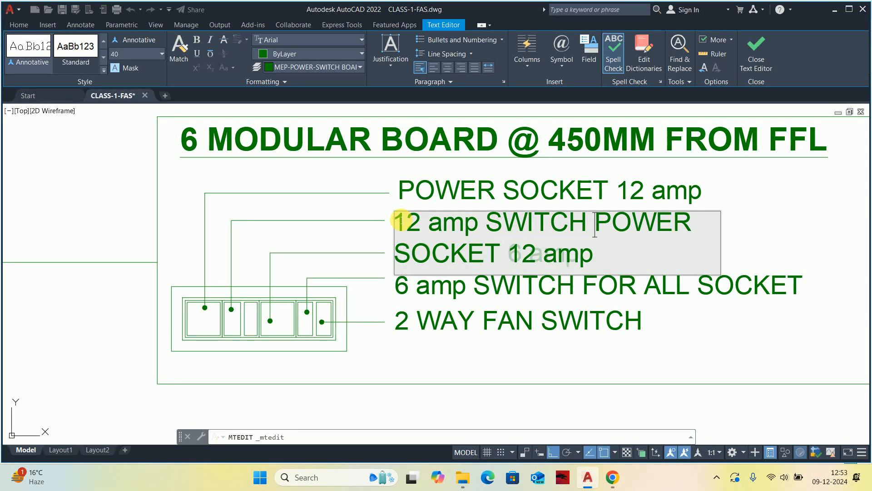
{"action": "type", "text": " FOR"}
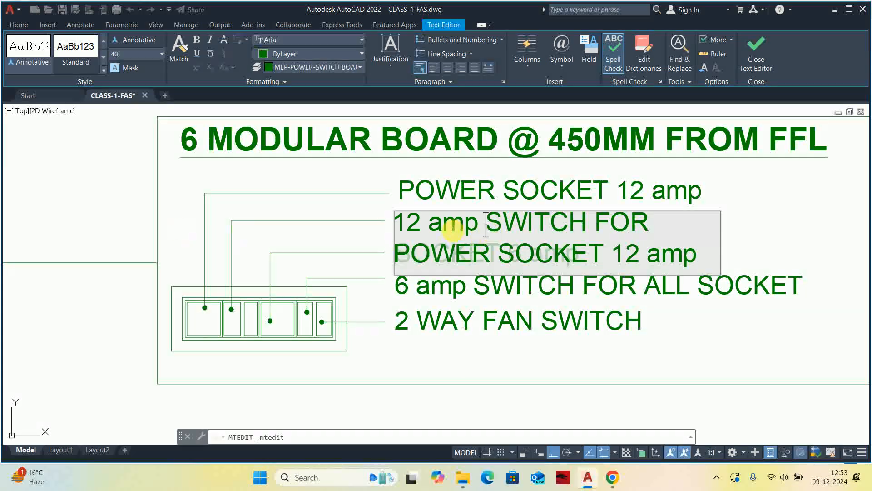
Remove both "12 amp" parts from the second label, leaving "SWITCH FOR POWER SOCKET".
{"action": "left_click_drag", "start_coordinate": [486, 225], "coordinate": [179, 227]}
{"action": "key", "text": "Delete"}
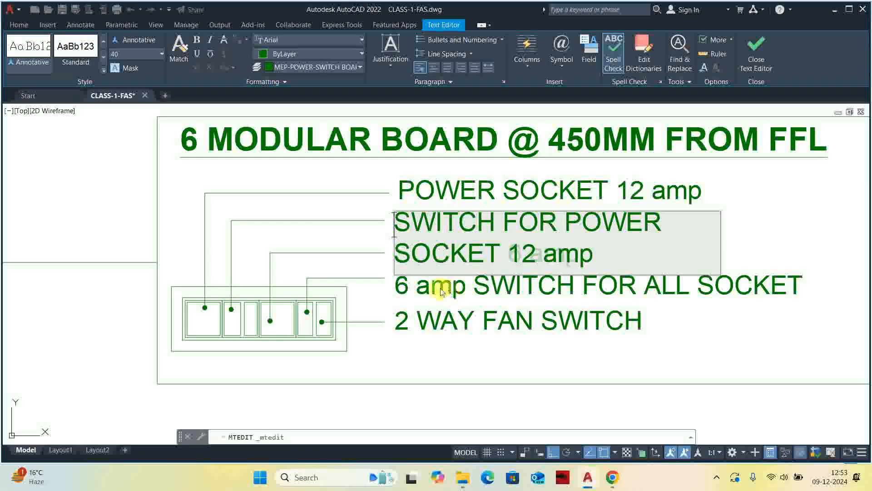
{"action": "left_click_drag", "start_coordinate": [595, 255], "coordinate": [516, 259]}
{"action": "type", "text": "6 amp"}
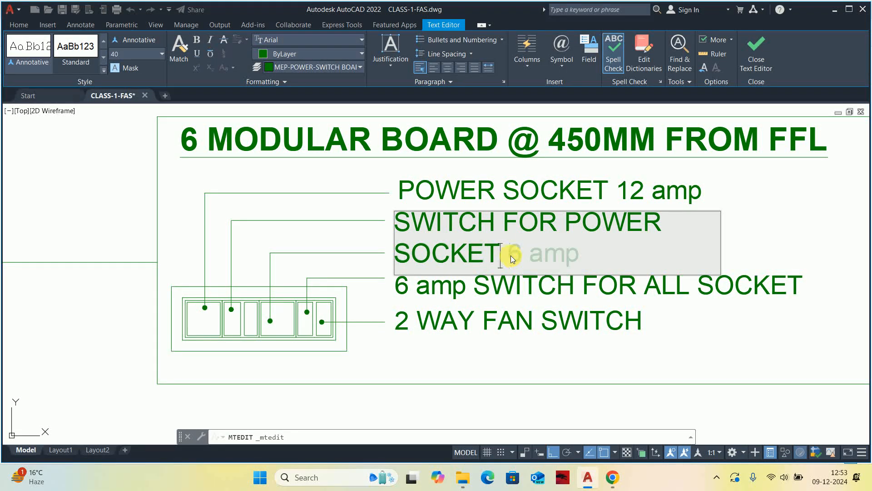
{"action": "left_click", "coordinate": [525, 350]}
Widen the text box of the "SWITCH FOR POWER SOCKET" label so its text fits on one line.
{"action": "left_click", "coordinate": [547, 254]}
{"action": "middle_click_drag", "start_coordinate": [573, 225], "coordinate": [313, 250]}
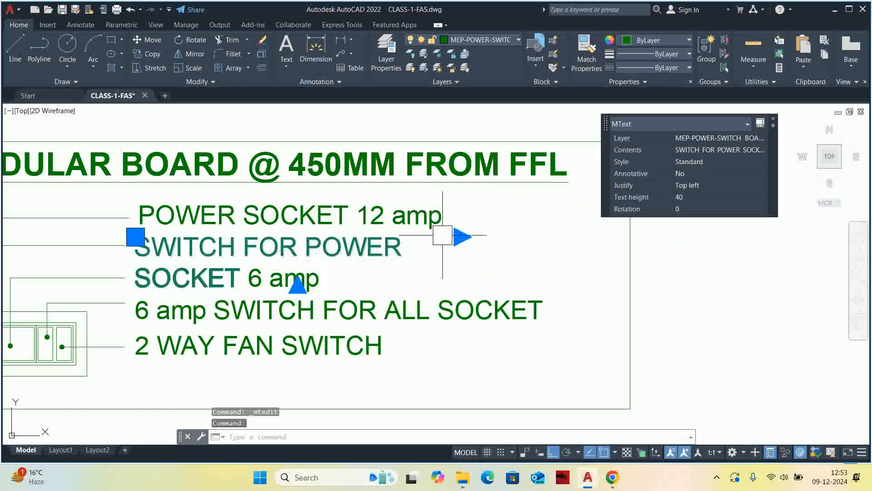
{"action": "left_click", "coordinate": [459, 237]}
{"action": "left_click", "coordinate": [555, 236]}
{"action": "key", "text": "Escape"}
{"action": "key", "text": "Escape"}
{"action": "scroll", "coordinate": [232, 268], "scroll_direction": "down", "scroll_amount": 3}
{"action": "scroll", "coordinate": [353, 245], "scroll_direction": "up", "scroll_amount": 1}
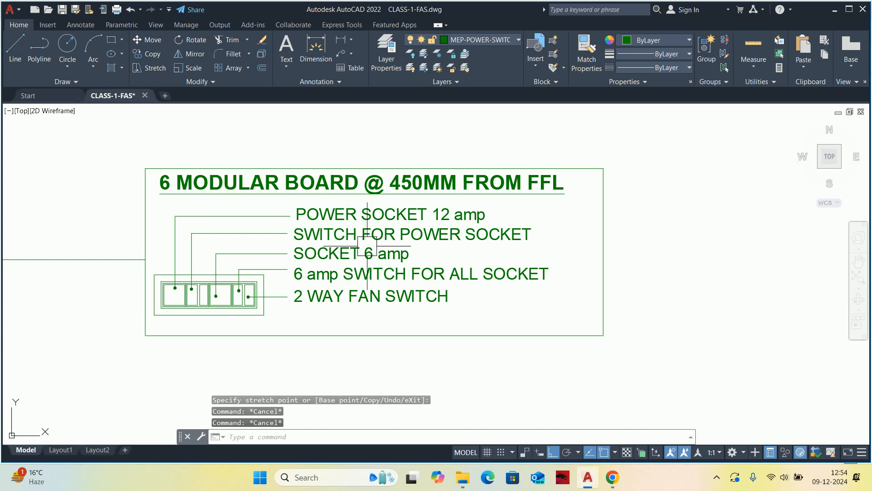
Replace the third label's "SOCKET 6 amp" with a copy of the first label's text "POWER SOCKET 12 amp".
{"action": "scroll", "coordinate": [386, 247], "scroll_direction": "up", "scroll_amount": 2}
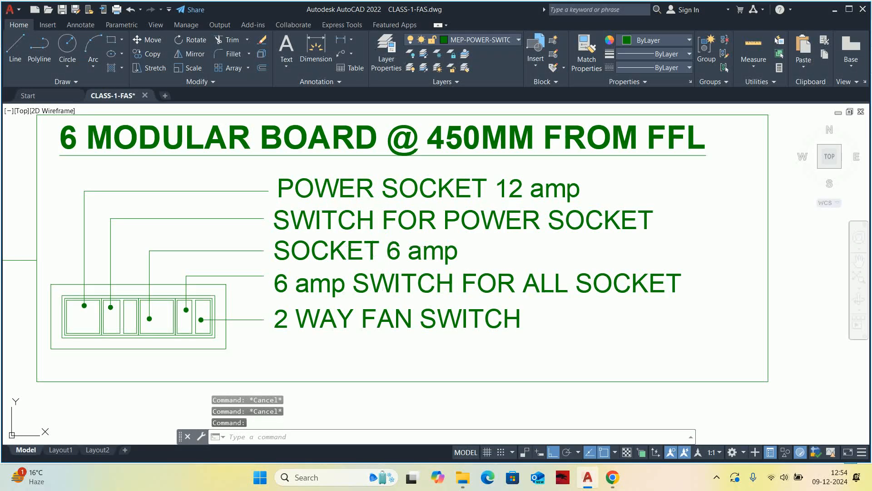
{"action": "left_click", "coordinate": [380, 243]}
{"action": "key", "text": "Escape"}
{"action": "left_click", "coordinate": [372, 191]}
{"action": "double_click", "coordinate": [372, 197]}
{"action": "key", "text": "ctrl+c"}
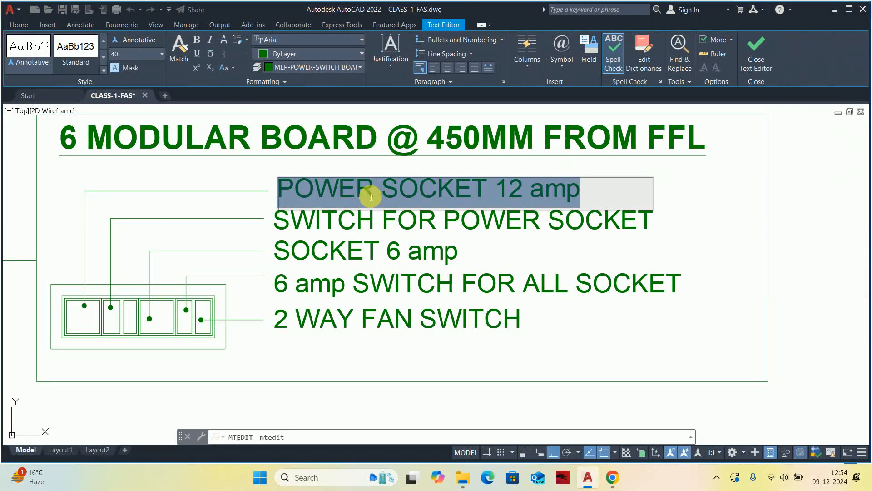
{"action": "left_click", "coordinate": [418, 248]}
{"action": "left_click", "coordinate": [419, 248]}
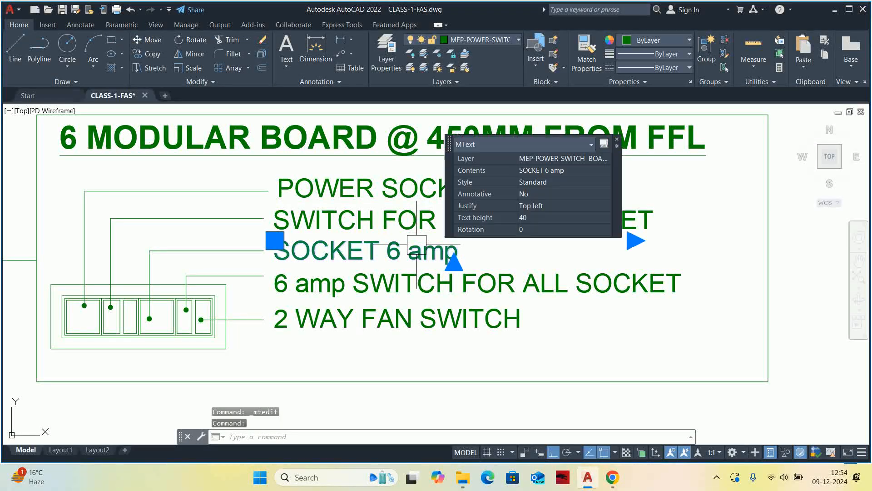
{"action": "double_click", "coordinate": [418, 249]}
{"action": "key", "text": "ctrl+v"}
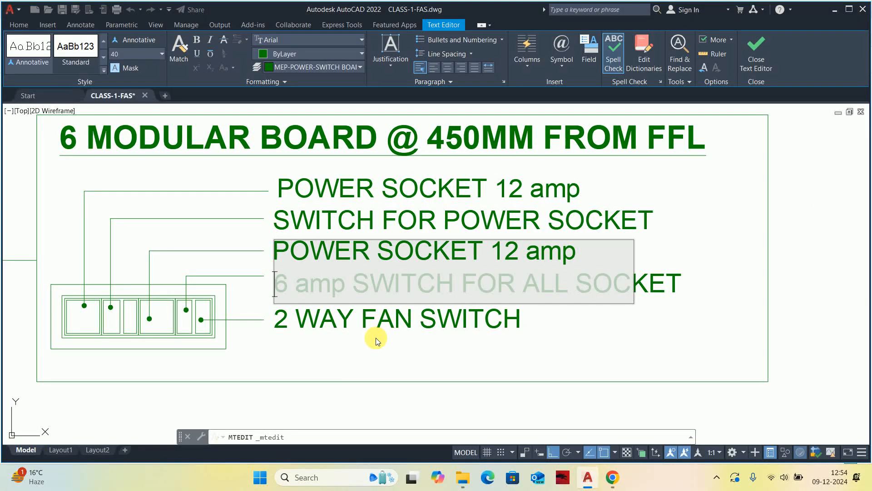
{"action": "key", "text": "BackSpace"}
{"action": "key", "text": "Escape"}
{"action": "key", "text": "Escape"}
{"action": "scroll", "coordinate": [388, 291], "scroll_direction": "down", "scroll_amount": 2}
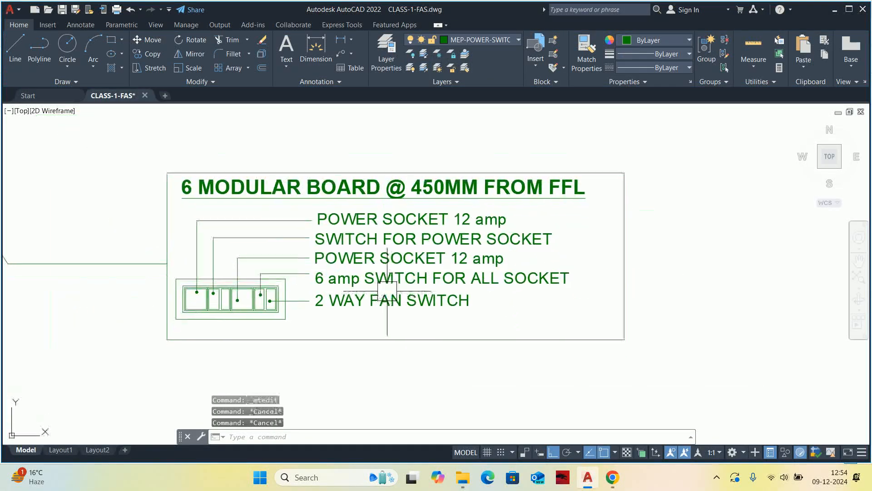
{"action": "scroll", "coordinate": [309, 279], "scroll_direction": "up", "scroll_amount": 2}
{"action": "scroll", "coordinate": [214, 284], "scroll_direction": "up", "scroll_amount": 2}
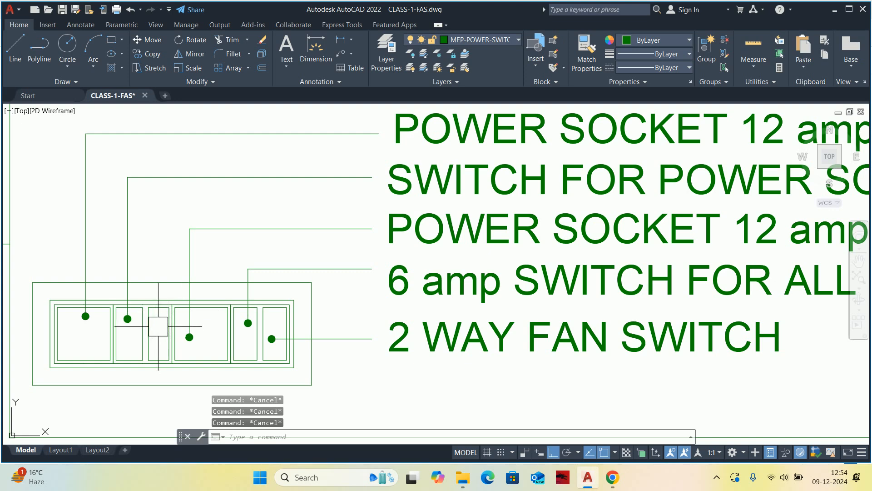
{"action": "scroll", "coordinate": [158, 326], "scroll_direction": "down", "scroll_amount": 2}
{"action": "type", "text": "m"}
{"action": "key", "text": "Return"}
{"action": "left_click", "coordinate": [457, 337]}
{"action": "key", "text": "Escape"}
{"action": "key", "text": "Escape"}
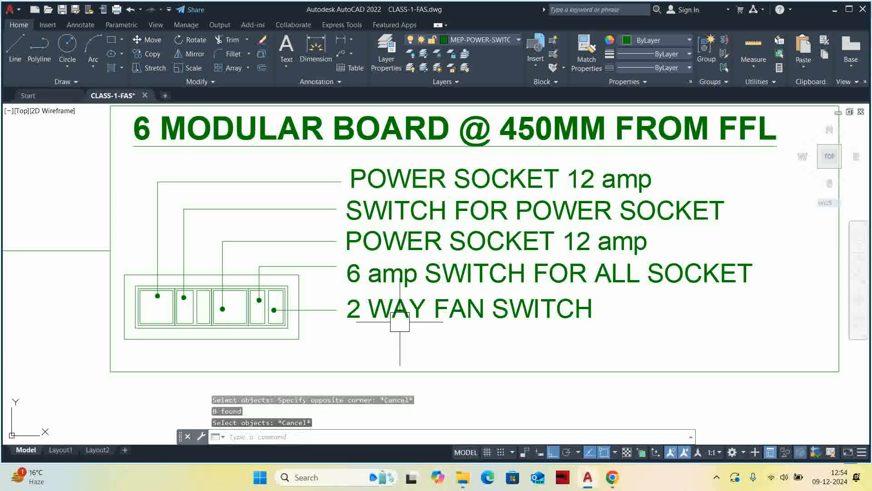
{"action": "scroll", "coordinate": [220, 301], "scroll_direction": "up", "scroll_amount": 2}
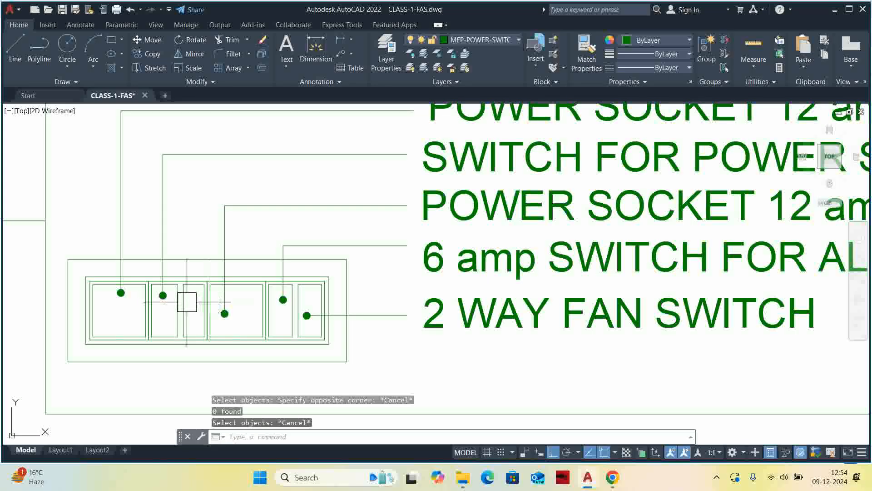
{"action": "middle_click_drag", "start_coordinate": [206, 282], "coordinate": [227, 317]}
{"action": "key", "text": "Escape"}
{"action": "type", "text": "L"}
{"action": "key", "text": "Escape"}
{"action": "key", "text": "Escape"}
{"action": "left_click", "coordinate": [255, 301]}
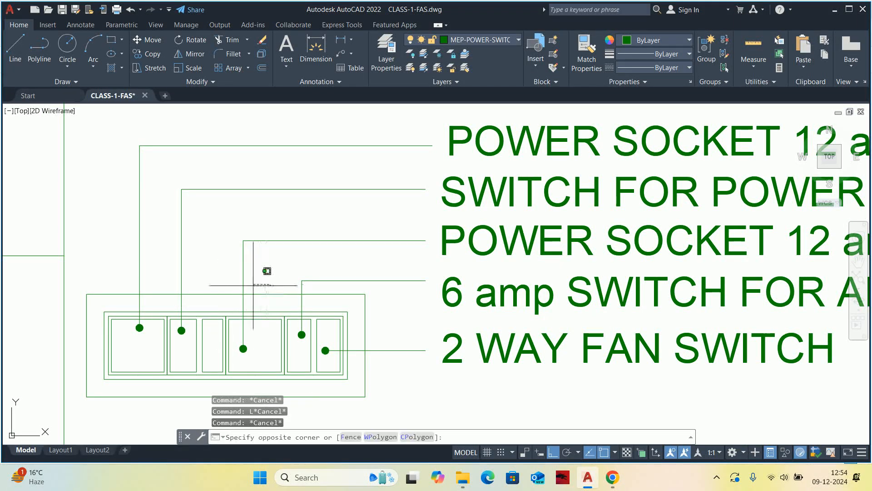
{"action": "key", "text": "Escape"}
{"action": "type", "text": "s"}
{"action": "key", "text": "Return"}
{"action": "scroll", "coordinate": [250, 346], "scroll_direction": "up", "scroll_amount": 4}
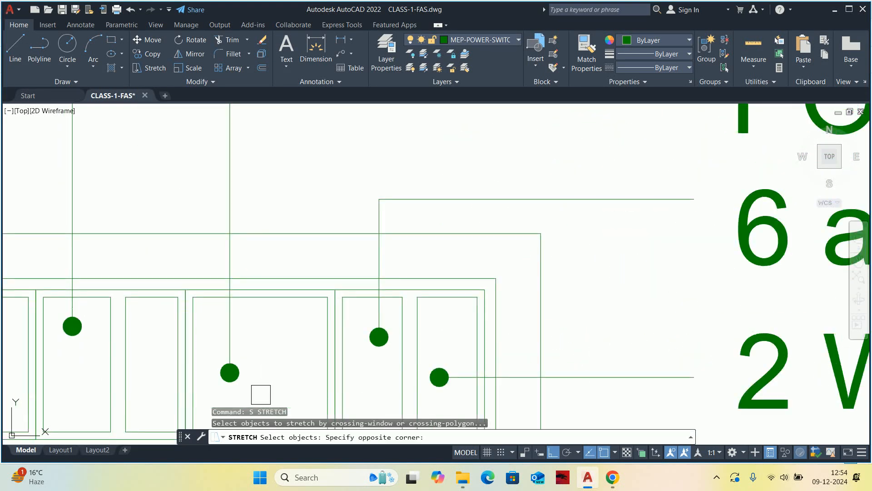
{"action": "scroll", "coordinate": [260, 394], "scroll_direction": "down", "scroll_amount": 4}
{"action": "left_click", "coordinate": [242, 234]}
{"action": "key", "text": "Escape"}
Stretch the third leader's vertical segment and dot sideways into the empty half-width third module.
{"action": "type", "text": "s"}
{"action": "key", "text": "Return"}
{"action": "scroll", "coordinate": [230, 335], "scroll_direction": "up", "scroll_amount": 3}
{"action": "left_click", "coordinate": [254, 370]}
{"action": "scroll", "coordinate": [238, 241], "scroll_direction": "down", "scroll_amount": 2}
{"action": "left_click", "coordinate": [240, 151]}
{"action": "key", "text": "Return"}
{"action": "left_click", "coordinate": [228, 147]}
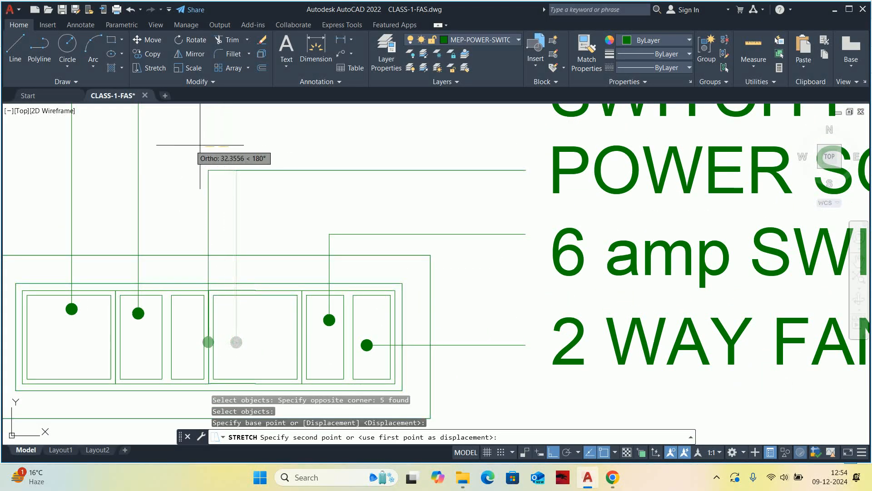
{"action": "key", "text": "Escape"}
{"action": "key", "text": "Escape"}
{"action": "key", "text": "Escape"}
{"action": "scroll", "coordinate": [191, 150], "scroll_direction": "down", "scroll_amount": 3}
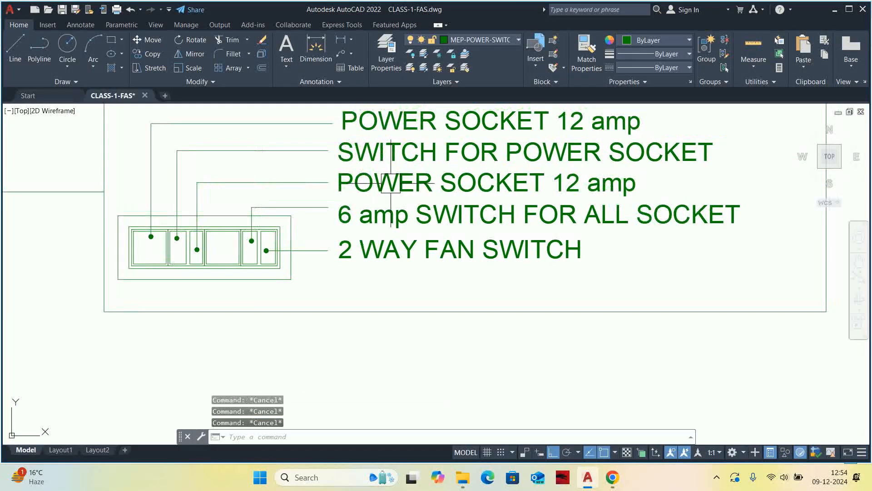
Replace the fourth label's text with a copy of the third label's "POWER SOCKET 12 amp".
{"action": "double_click", "coordinate": [402, 195]}
{"action": "key", "text": "ctrl+c"}
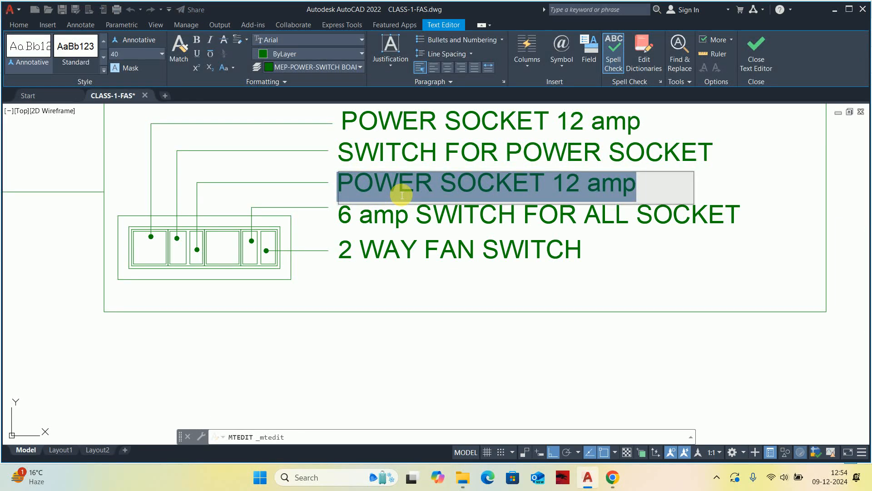
{"action": "left_click", "coordinate": [379, 199]}
{"action": "left_click", "coordinate": [379, 199]}
{"action": "key", "text": "Escape"}
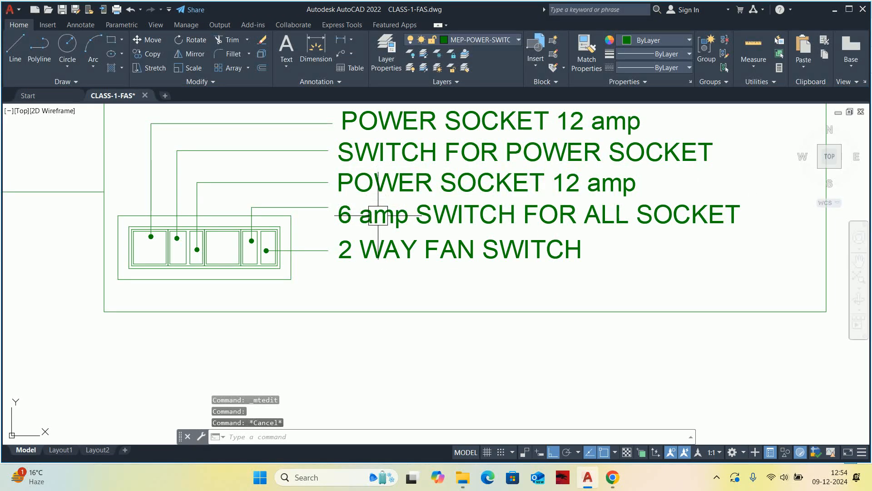
{"action": "double_click", "coordinate": [380, 215]}
{"action": "key", "text": "ctrl+a"}
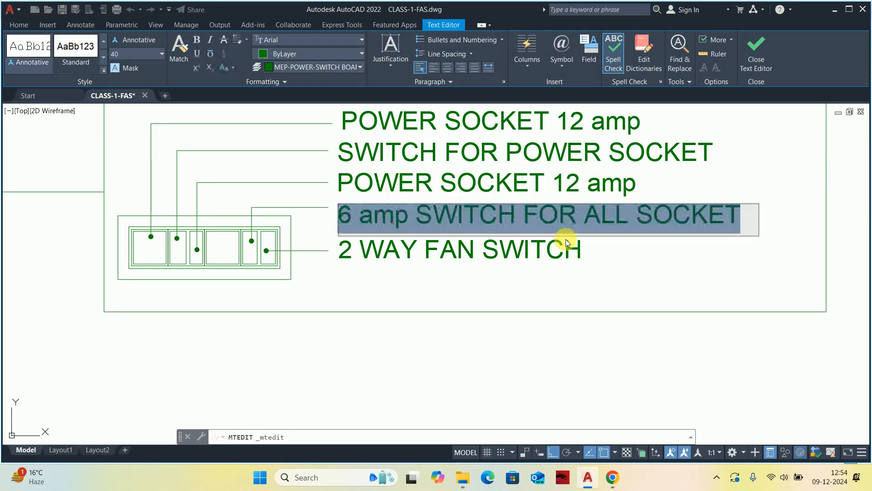
{"action": "key", "text": "ctrl+v"}
{"action": "left_click", "coordinate": [502, 282]}
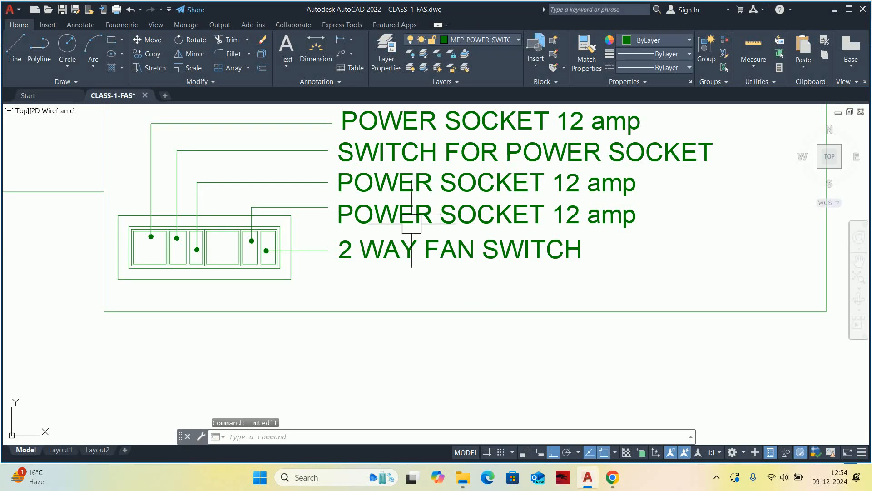
{"action": "left_click", "coordinate": [326, 213]}
{"action": "key", "text": "Escape"}
{"action": "key", "text": "Escape"}
Stretch the fourth leader's vertical segment and dot sideways into the wide module next to the third one.
{"action": "scroll", "coordinate": [234, 215], "scroll_direction": "up", "scroll_amount": 2}
{"action": "type", "text": "s"}
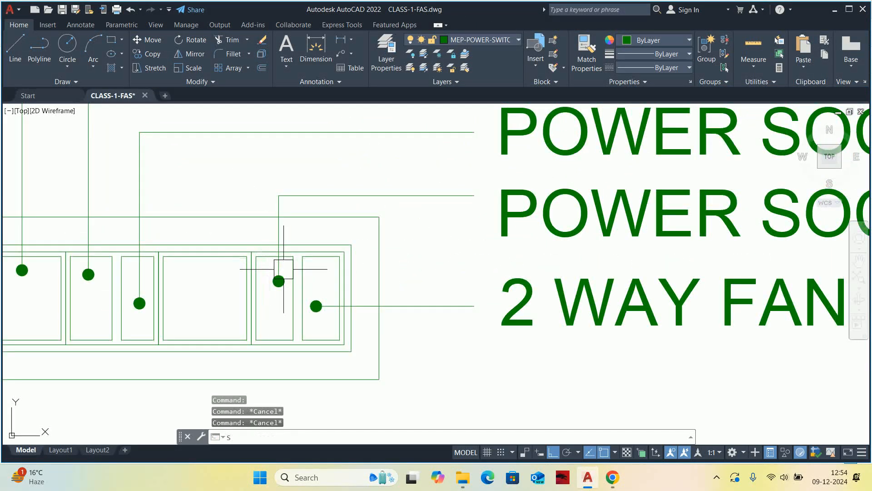
{"action": "key", "text": "space"}
{"action": "scroll", "coordinate": [293, 274], "scroll_direction": "up", "scroll_amount": 2}
{"action": "scroll", "coordinate": [237, 222], "scroll_direction": "down", "scroll_amount": 2}
{"action": "middle_click_drag", "start_coordinate": [239, 234], "coordinate": [255, 305]}
{"action": "left_click", "coordinate": [258, 219]}
{"action": "key", "text": "space"}
{"action": "left_click", "coordinate": [260, 209]}
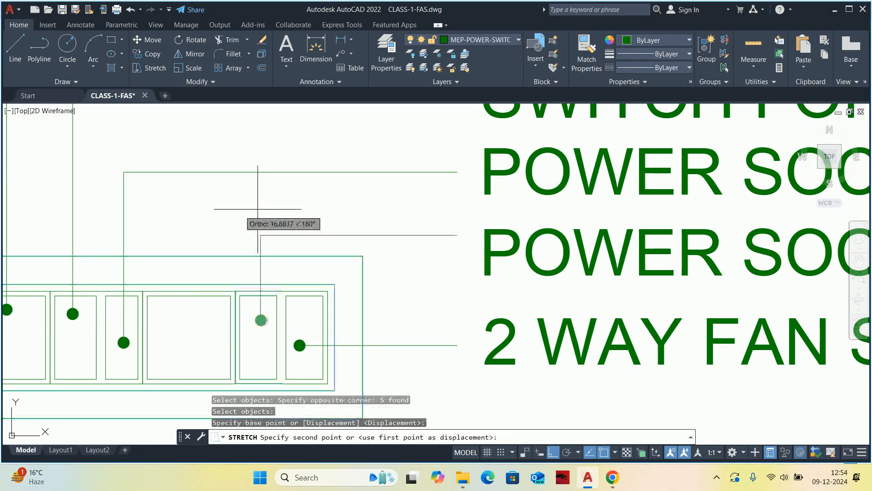
{"action": "key", "text": "Escape"}
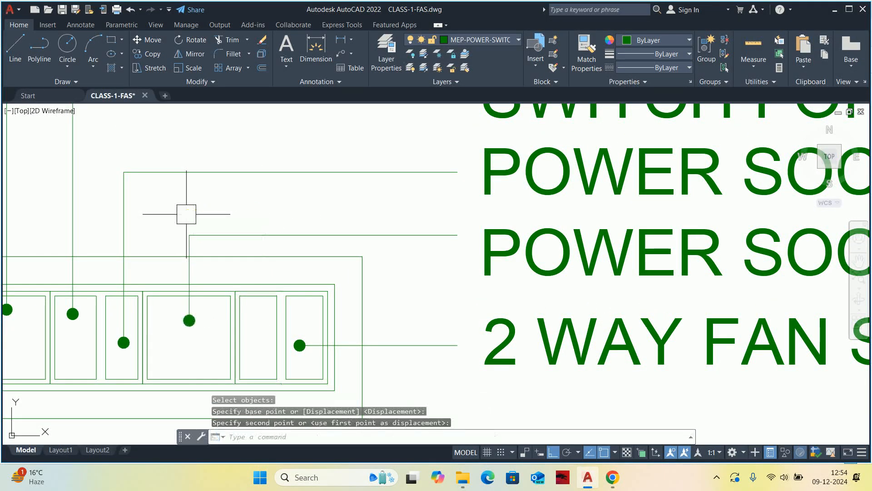
Delete the third label, "POWER SOCKET 12 amp", from the 6 modular board detail.
{"action": "scroll", "coordinate": [185, 211], "scroll_direction": "down", "scroll_amount": 3}
{"action": "mouse_move", "coordinate": [185, 211]}
{"action": "middle_mouse_down"}
{"action": "mouse_move", "coordinate": [237, 225]}
{"action": "mouse_move", "coordinate": [218, 254]}
{"action": "middle_mouse_up"}
{"action": "key", "text": "Escape"}
{"action": "key", "text": "Escape"}
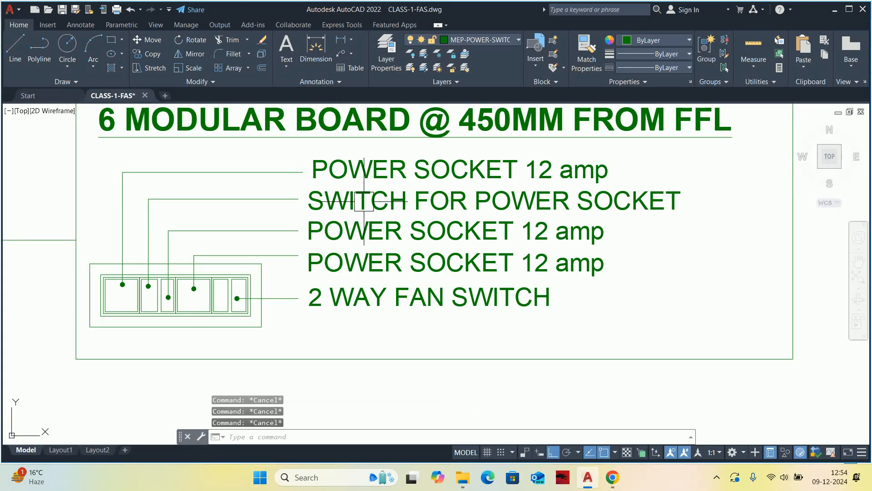
{"action": "left_click", "coordinate": [353, 217]}
{"action": "key", "text": "Delete"}
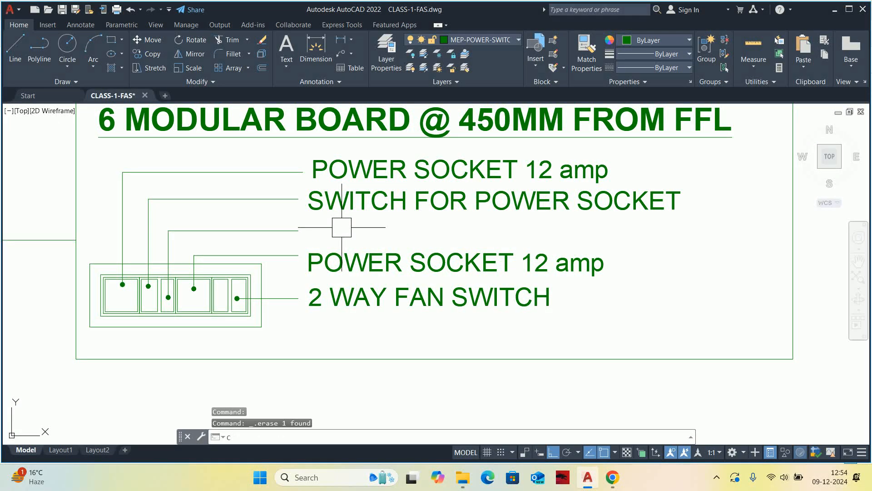
Copy the second label, "SWITCH FOR POWER SOCKET", straight down to the end of the third leader.
{"action": "type", "text": "co"}
{"action": "key", "text": "Return"}
{"action": "left_click", "coordinate": [338, 200]}
{"action": "key", "text": "Return"}
{"action": "left_click", "coordinate": [298, 198]}
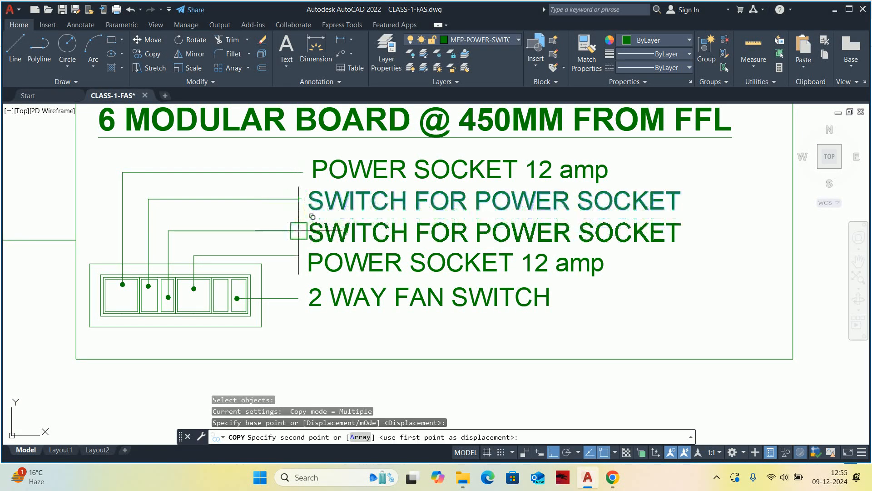
{"action": "left_click", "coordinate": [304, 227]}
{"action": "key", "text": "Escape"}
{"action": "scroll", "coordinate": [386, 214], "scroll_direction": "down", "scroll_amount": 4}
{"action": "key", "text": "Escape"}
{"action": "key", "text": "Escape"}
{"action": "key", "text": "Escape"}
Erase the "2 WAY FAN SWITCH" label together with its leader and dot.
{"action": "scroll", "coordinate": [377, 232], "scroll_direction": "up", "scroll_amount": 4}
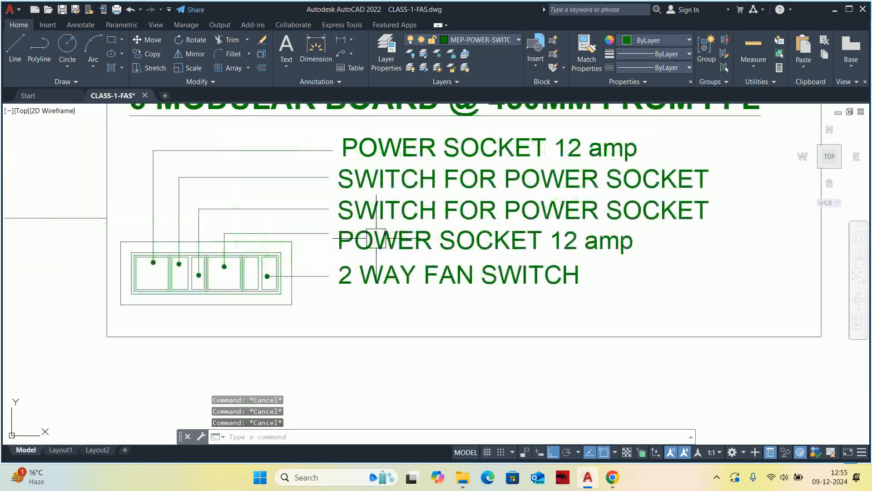
{"action": "left_click", "coordinate": [382, 263]}
{"action": "key", "text": "Delete"}
{"action": "scroll", "coordinate": [312, 277], "scroll_direction": "up", "scroll_amount": 2}
{"action": "left_click", "coordinate": [312, 275]}
{"action": "key", "text": "Delete"}
{"action": "scroll", "coordinate": [222, 260], "scroll_direction": "up", "scroll_amount": 4}
Erase all lines of the two narrow modules at the right end of the 6 modular board.
{"action": "left_click", "coordinate": [273, 253]}
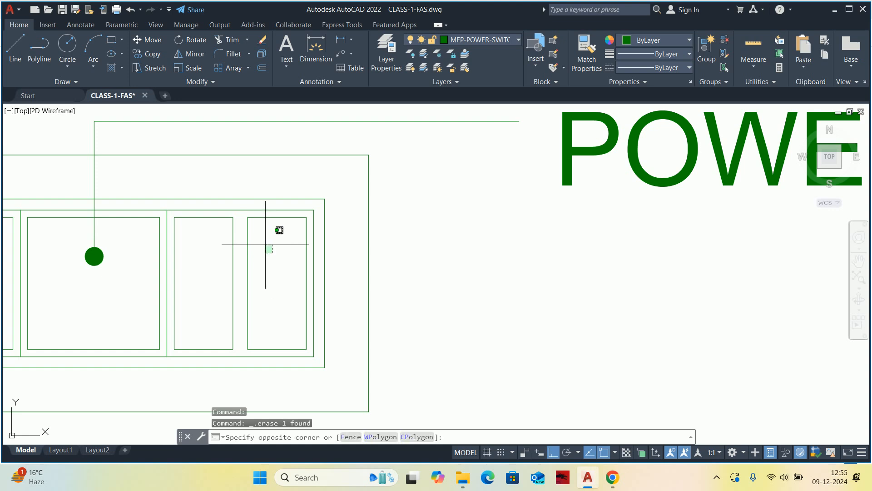
{"action": "left_click", "coordinate": [216, 206]}
{"action": "key", "text": "Delete"}
{"action": "scroll", "coordinate": [217, 216], "scroll_direction": "down", "scroll_amount": 2}
{"action": "middle_click_drag", "start_coordinate": [222, 221], "coordinate": [245, 228]}
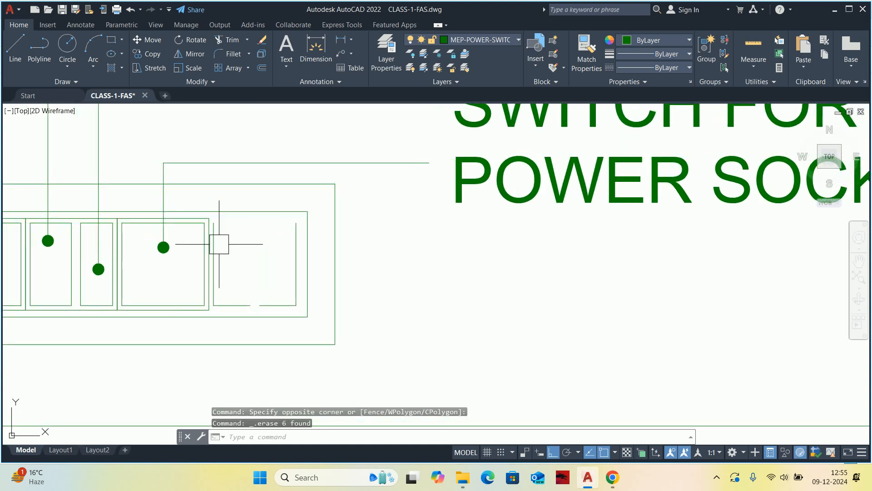
{"action": "left_click", "coordinate": [219, 246]}
{"action": "key", "text": "Delete"}
{"action": "left_click", "coordinate": [299, 265]}
{"action": "key", "text": "Delete"}
Stretch the right side of the board's two outer frames inward by the width of the last wide module, closing the empty space.
{"action": "scroll", "coordinate": [261, 298], "scroll_direction": "down", "scroll_amount": 2}
{"action": "type", "text": "s"}
{"action": "key", "text": "Return"}
{"action": "left_click", "coordinate": [465, 367]}
{"action": "left_click", "coordinate": [409, 234]}
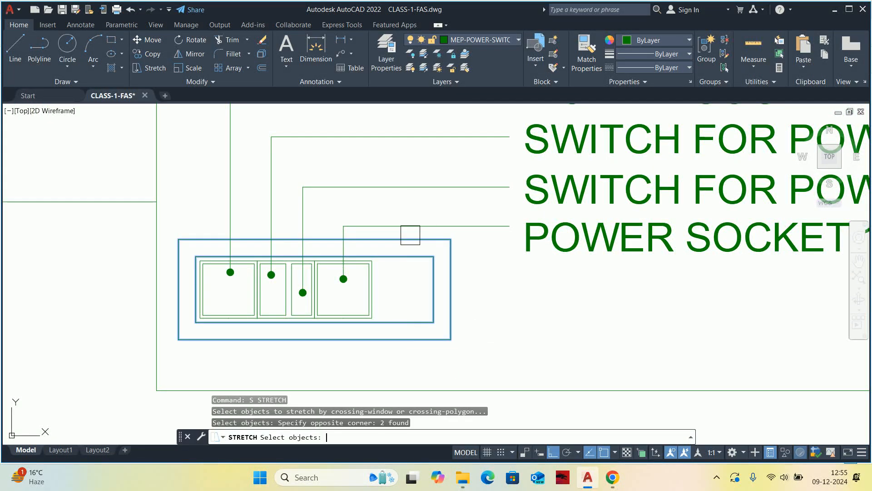
{"action": "key", "text": "Return"}
{"action": "scroll", "coordinate": [371, 260], "scroll_direction": "up", "scroll_amount": 4}
{"action": "left_click", "coordinate": [365, 262]}
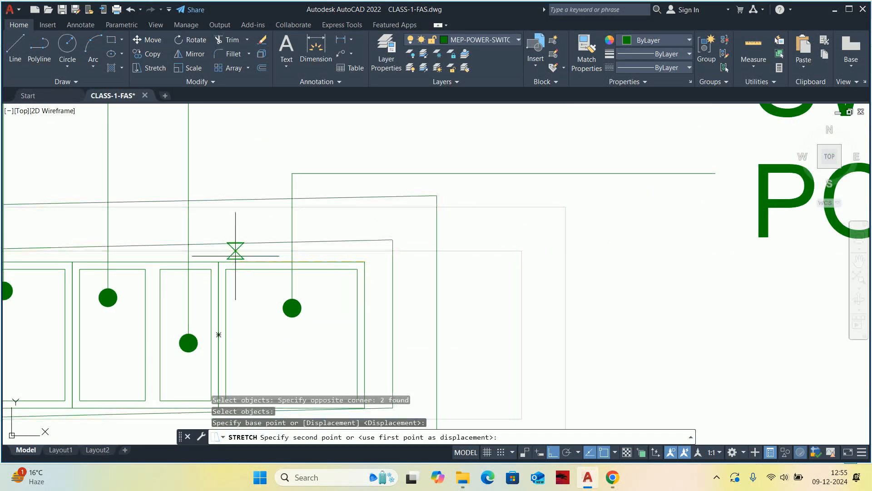
{"action": "left_click", "coordinate": [218, 261]}
{"action": "key", "text": "Escape"}
{"action": "key", "text": "Escape"}
{"action": "key", "text": "Escape"}
{"action": "scroll", "coordinate": [483, 230], "scroll_direction": "down", "scroll_amount": 5}
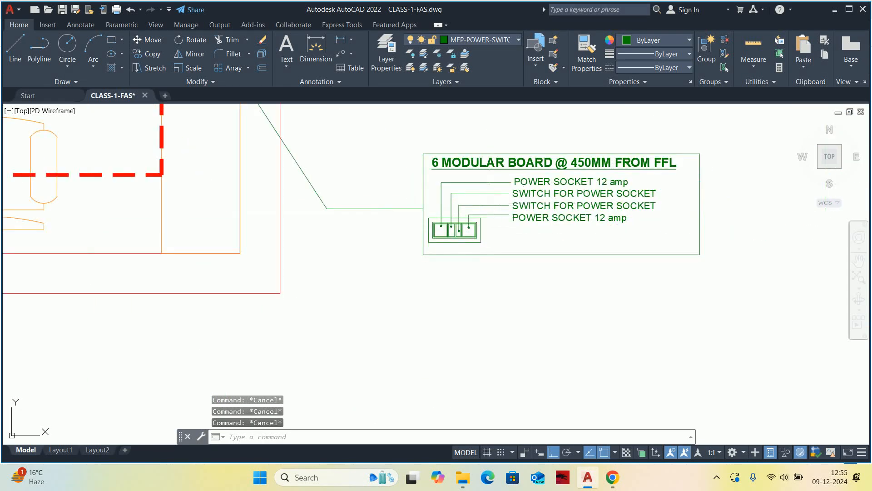
{"action": "middle_click_drag", "start_coordinate": [483, 230], "coordinate": [404, 228]}
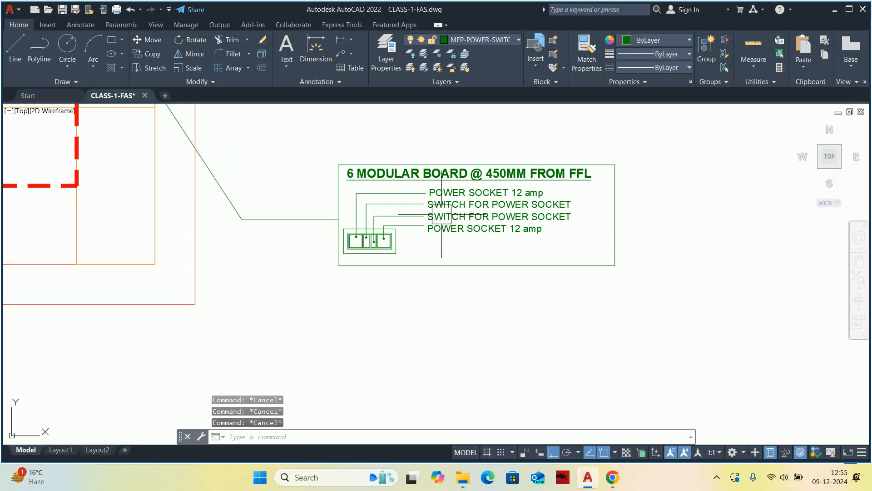
{"action": "scroll", "coordinate": [433, 216], "scroll_direction": "down", "scroll_amount": 6}
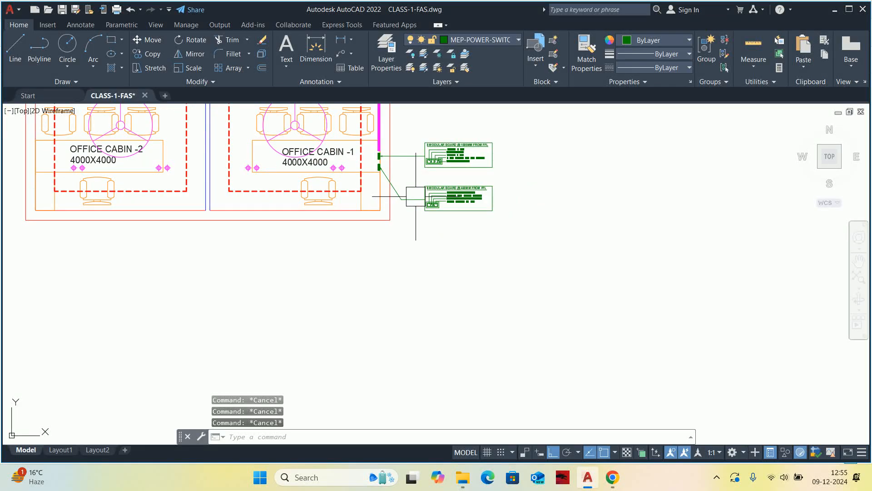
{"action": "middle_click_drag", "start_coordinate": [403, 196], "coordinate": [411, 202]}
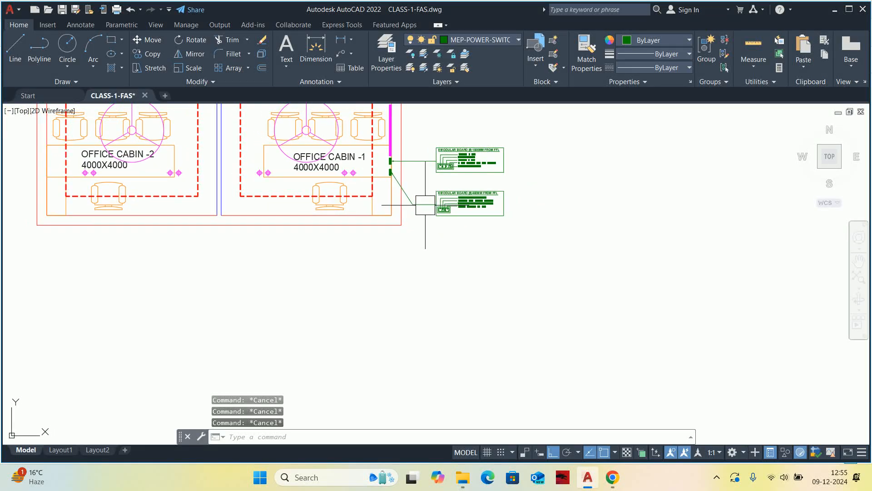
{"action": "scroll", "coordinate": [384, 216], "scroll_direction": "up", "scroll_amount": 2}
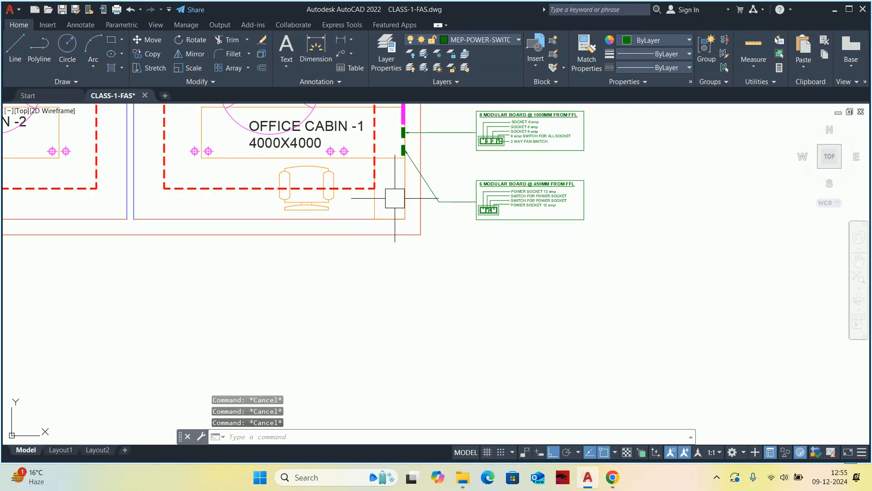
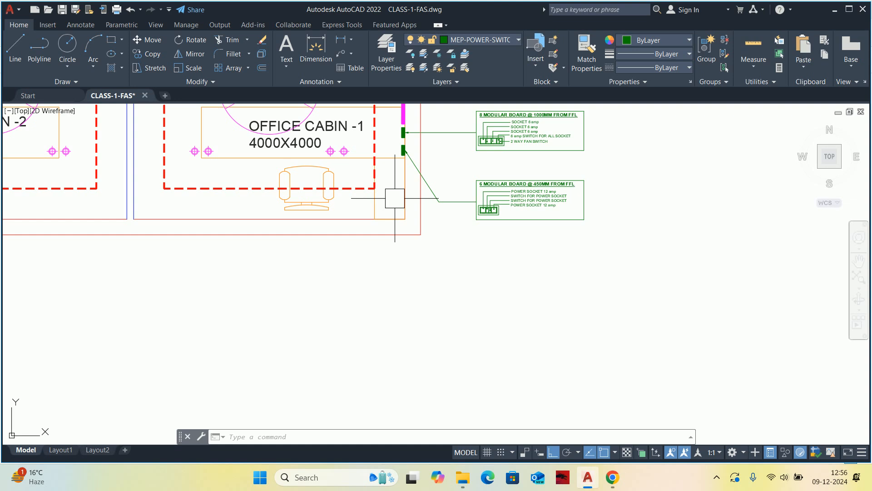
{"action": "key", "text": "Escape"}
{"action": "key", "text": "Escape"}
{"action": "key", "text": "Escape"}
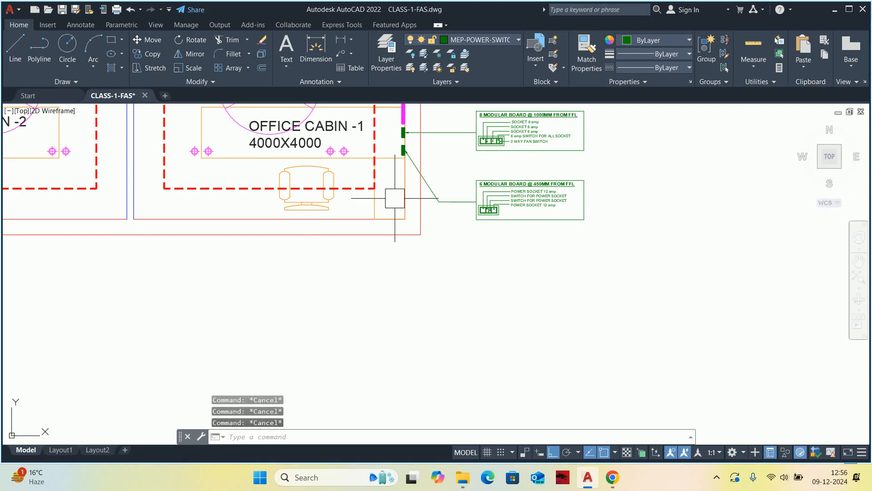
{"action": "type", "text": "cp"}
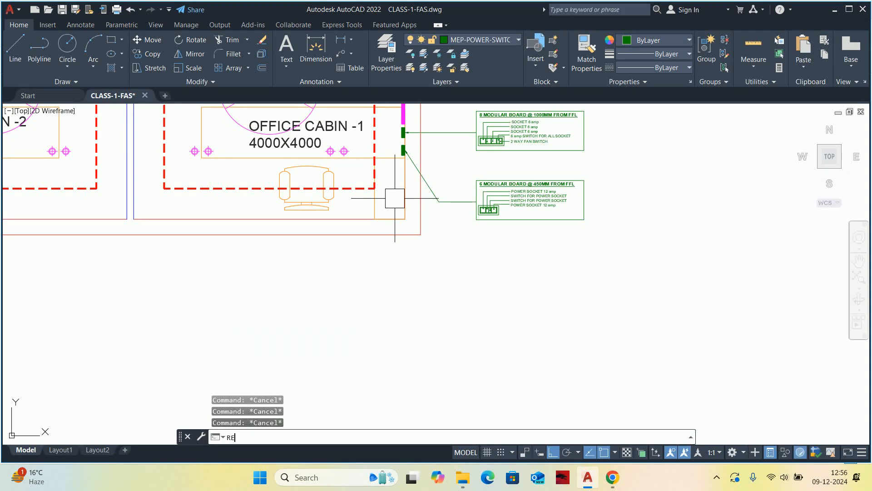
{"action": "type", "text": "C"}
{"action": "key", "text": "Return"}
{"action": "scroll", "coordinate": [413, 195], "scroll_direction": "up", "scroll_amount": 4}
{"action": "key", "text": "Escape"}
{"action": "key", "text": "Escape"}
{"action": "scroll", "coordinate": [389, 198], "scroll_direction": "down", "scroll_amount": 5}
{"action": "scroll", "coordinate": [388, 195], "scroll_direction": "up", "scroll_amount": 8}
{"action": "left_click", "coordinate": [385, 185]}
{"action": "key", "text": "Escape"}
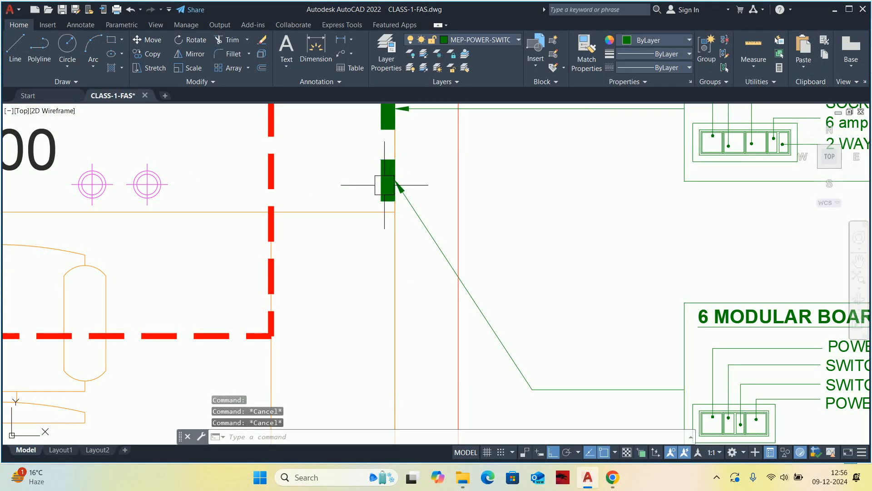
{"action": "type", "text": "C"}
Copy the lower green switchboard symbol from its centre straight down the cabin wall, to the level beside the lower chair.
{"action": "key", "text": "Return"}
{"action": "left_click", "coordinate": [386, 187]}
{"action": "key", "text": "Return"}
{"action": "scroll", "coordinate": [390, 185], "scroll_direction": "up", "scroll_amount": 3}
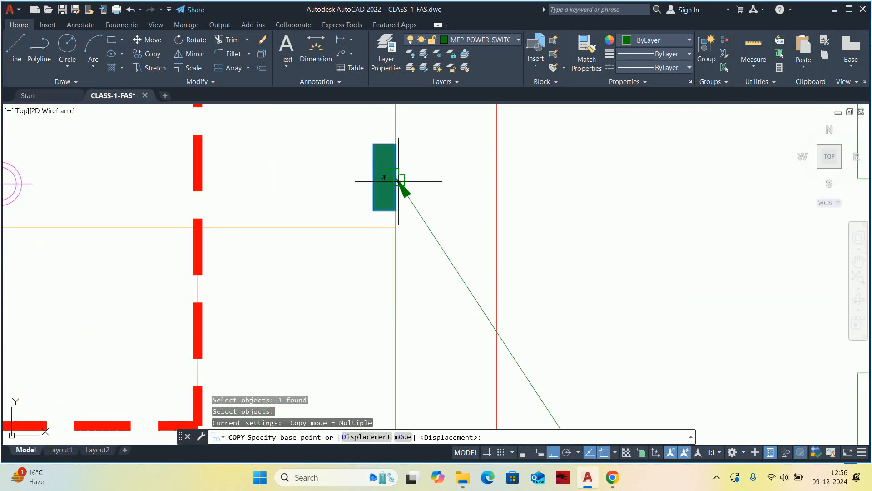
{"action": "left_click", "coordinate": [384, 176]}
{"action": "scroll", "coordinate": [391, 248], "scroll_direction": "down", "scroll_amount": 8}
{"action": "scroll", "coordinate": [408, 211], "scroll_direction": "up", "scroll_amount": 2}
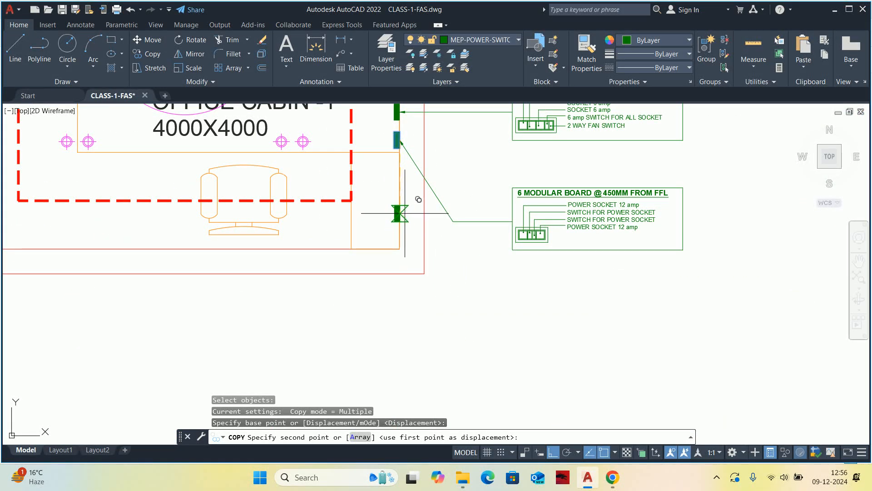
{"action": "left_click", "coordinate": [405, 213]}
{"action": "key", "text": "Escape"}
{"action": "key", "text": "Escape"}
{"action": "key", "text": "Escape"}
{"action": "scroll", "coordinate": [406, 216], "scroll_direction": "down", "scroll_amount": 2}
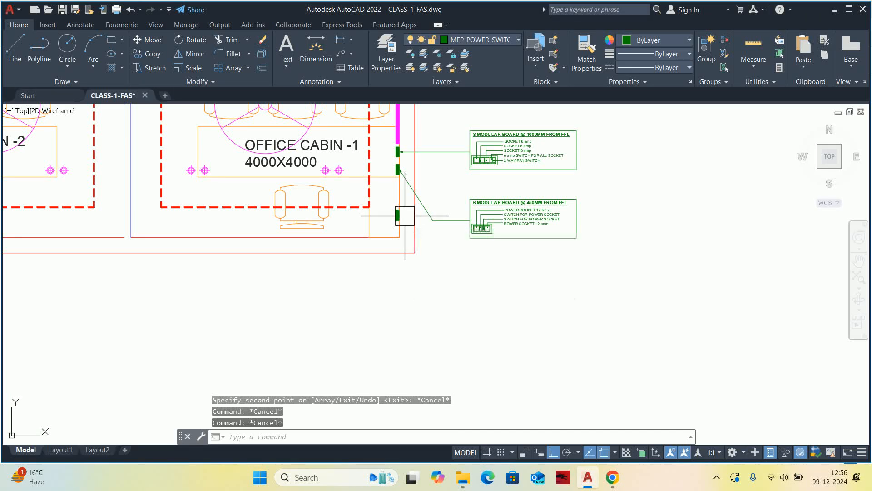
{"action": "type", "text": "le"}
{"action": "key", "text": "Return"}
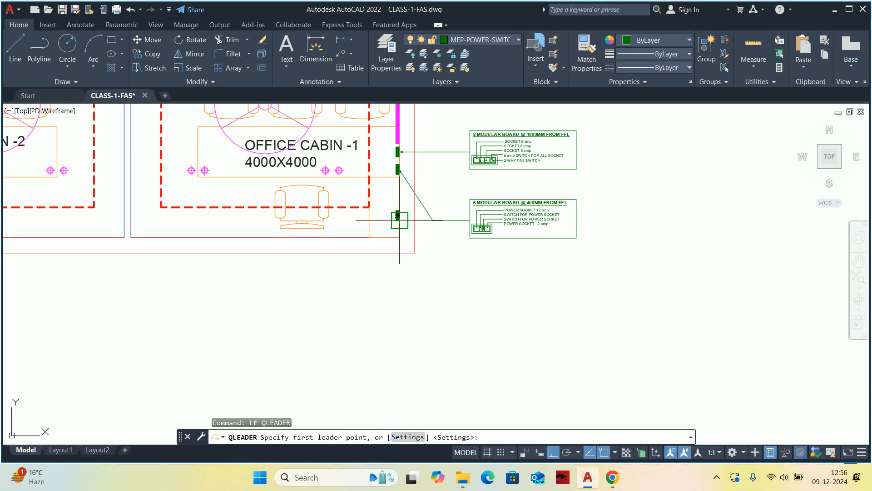
{"action": "scroll", "coordinate": [398, 218], "scroll_direction": "up", "scroll_amount": 4}
{"action": "left_click", "coordinate": [395, 208]}
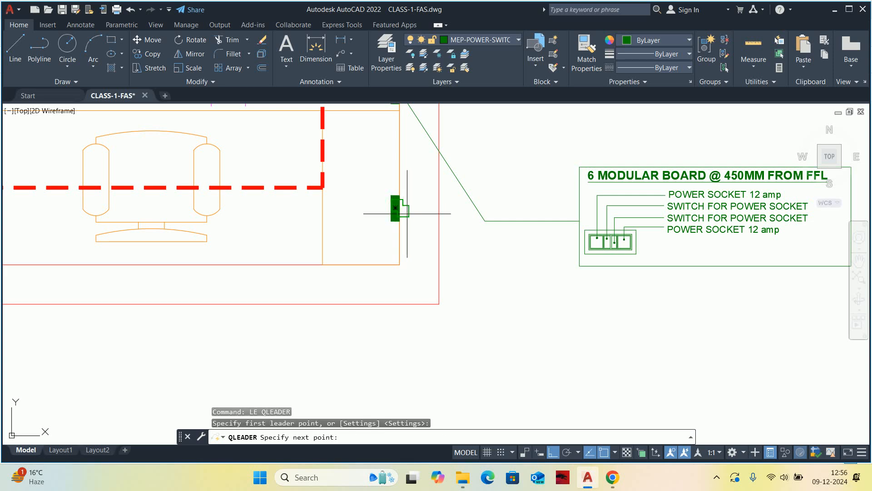
{"action": "scroll", "coordinate": [459, 272], "scroll_direction": "down", "scroll_amount": 3}
{"action": "scroll", "coordinate": [488, 296], "scroll_direction": "up", "scroll_amount": 1}
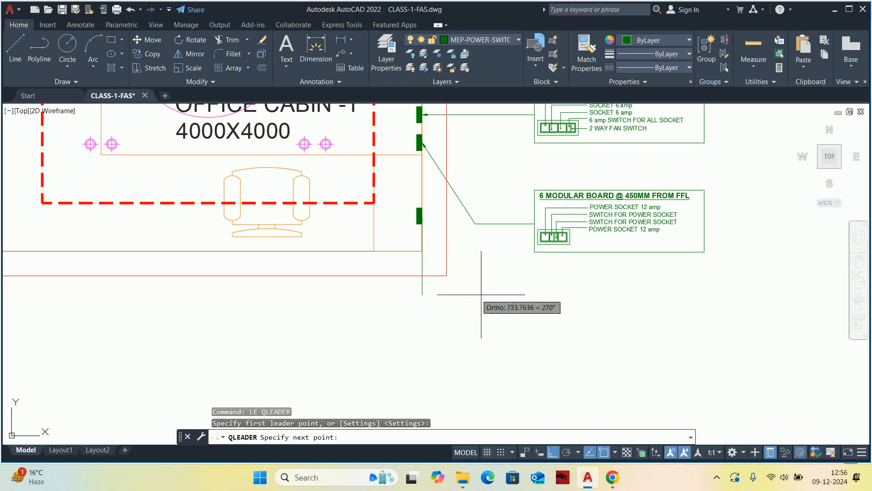
{"action": "key", "text": "Escape"}
{"action": "scroll", "coordinate": [435, 259], "scroll_direction": "down", "scroll_amount": 2}
{"action": "key", "text": "space"}
{"action": "scroll", "coordinate": [395, 198], "scroll_direction": "up", "scroll_amount": 6}
{"action": "left_click", "coordinate": [410, 281]}
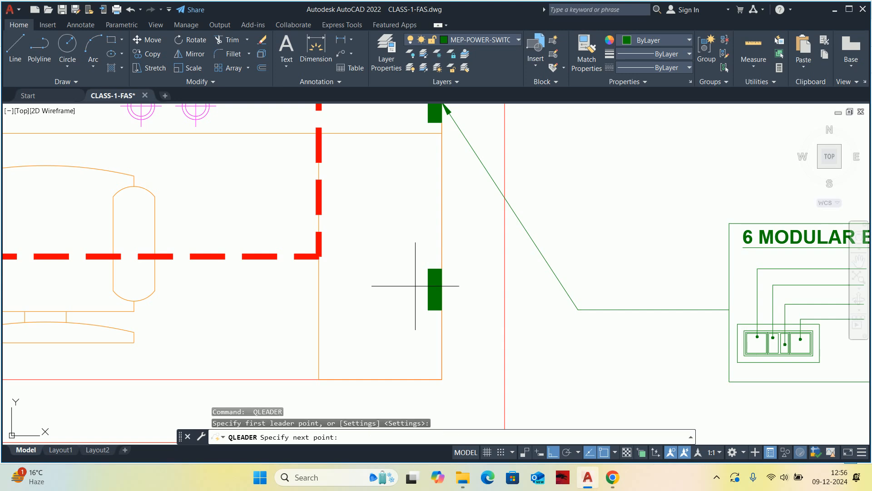
{"action": "scroll", "coordinate": [413, 286], "scroll_direction": "down", "scroll_amount": 1}
{"action": "key", "text": "Escape"}
Draw a leader without text from the new symbol's left edge, running left and then straight down below the cabin's outer wall.
{"action": "key", "text": "space"}
{"action": "scroll", "coordinate": [409, 244], "scroll_direction": "up", "scroll_amount": 1}
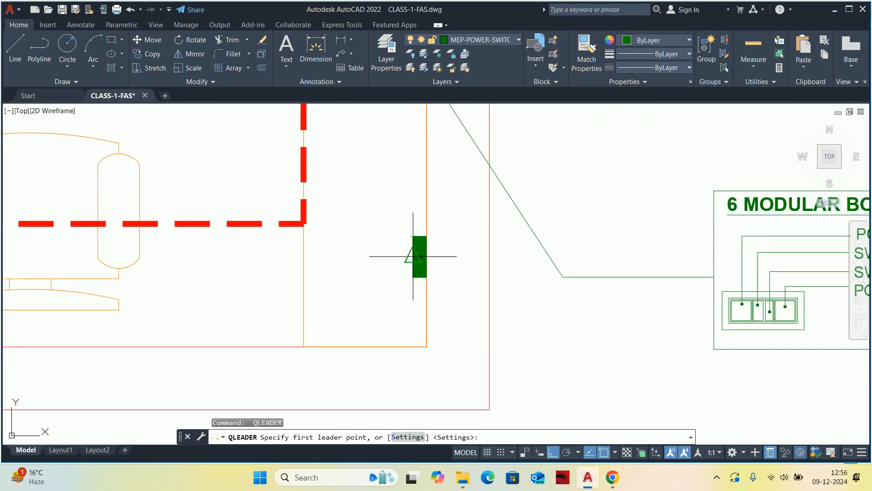
{"action": "left_click", "coordinate": [414, 257]}
{"action": "scroll", "coordinate": [300, 250], "scroll_direction": "down", "scroll_amount": 2}
{"action": "middle_click_drag", "start_coordinate": [346, 381], "coordinate": [360, 292]}
{"action": "scroll", "coordinate": [361, 293], "scroll_direction": "down", "scroll_amount": 2}
{"action": "left_click", "coordinate": [363, 294]}
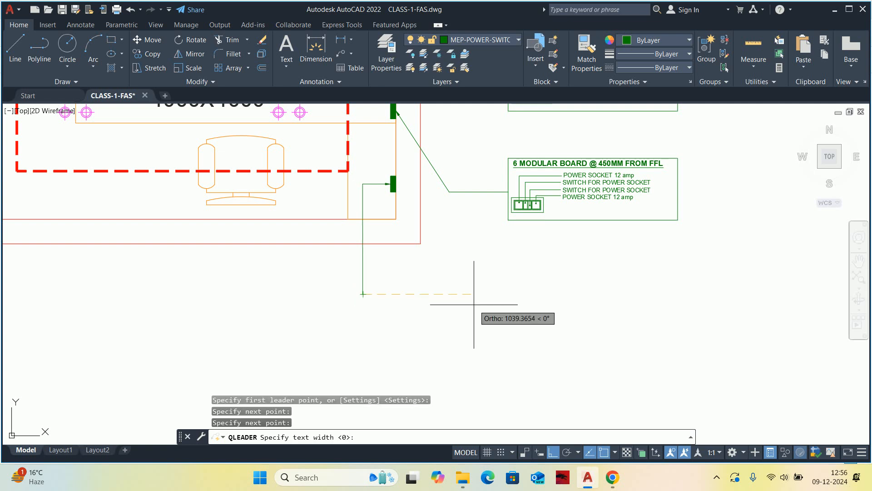
{"action": "key", "text": "Escape"}
Draw a horizontal line from the leader's lower end rightwards until it aligns with the left edge of the 6 modular board detail.
{"action": "type", "text": "L"}
{"action": "key", "text": "space"}
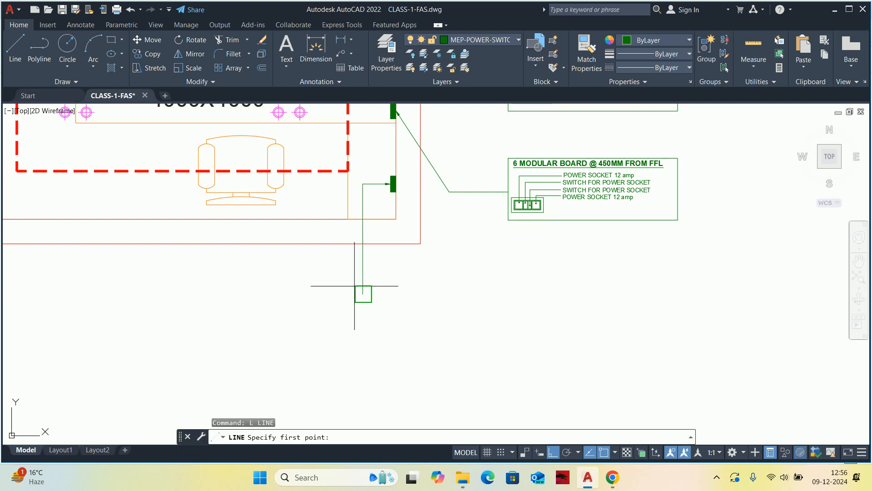
{"action": "left_click", "coordinate": [362, 294]}
{"action": "left_click", "coordinate": [510, 266]}
{"action": "key", "text": "Escape"}
Copy the entire 6 modular board detail straight down so its left edge meets the end of the new horizontal line.
{"action": "scroll", "coordinate": [510, 265], "scroll_direction": "down", "scroll_amount": 2}
{"action": "type", "text": "co"}
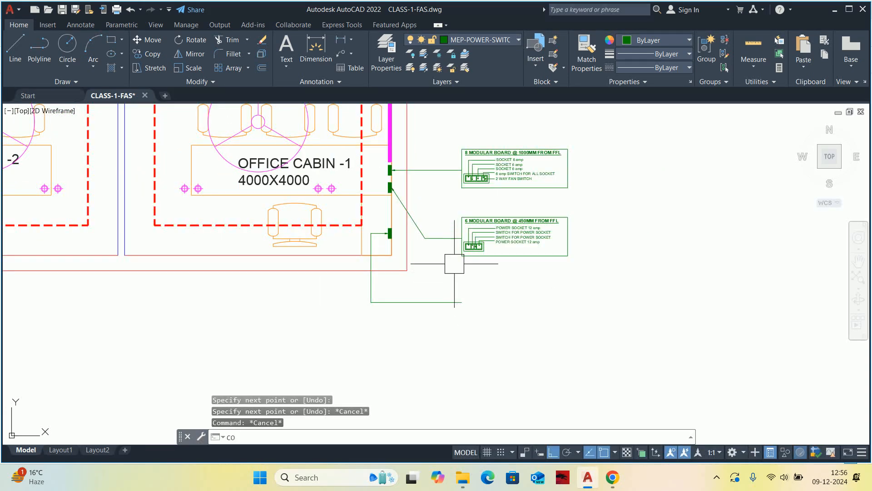
{"action": "key", "text": "space"}
{"action": "left_click", "coordinate": [445, 203]}
{"action": "left_click", "coordinate": [576, 263]}
{"action": "key", "text": "space"}
{"action": "scroll", "coordinate": [459, 243], "scroll_direction": "up", "scroll_amount": 4}
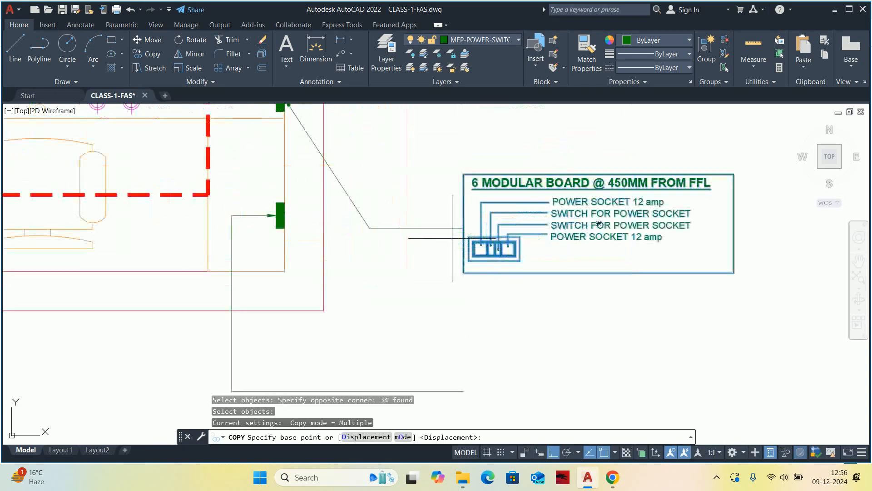
{"action": "left_click", "coordinate": [455, 229]}
{"action": "middle_click_drag", "start_coordinate": [457, 334], "coordinate": [465, 272]}
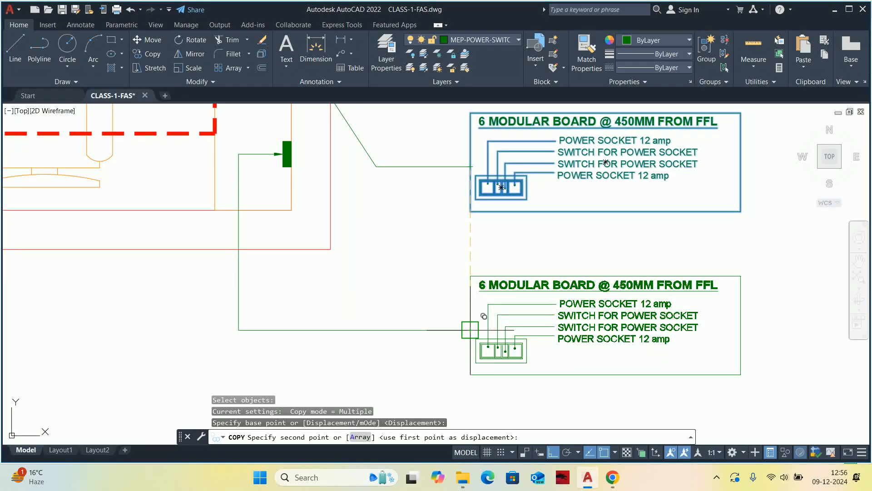
{"action": "left_click", "coordinate": [470, 329]}
{"action": "key", "text": "Escape"}
{"action": "key", "text": "Escape"}
Change the module count in the copied detail's title to 4, making it a "4 MODULAR BOARD".
{"action": "middle_click_drag", "start_coordinate": [538, 294], "coordinate": [515, 279]}
{"action": "scroll", "coordinate": [468, 272], "scroll_direction": "up", "scroll_amount": 2}
{"action": "double_click", "coordinate": [485, 281]}
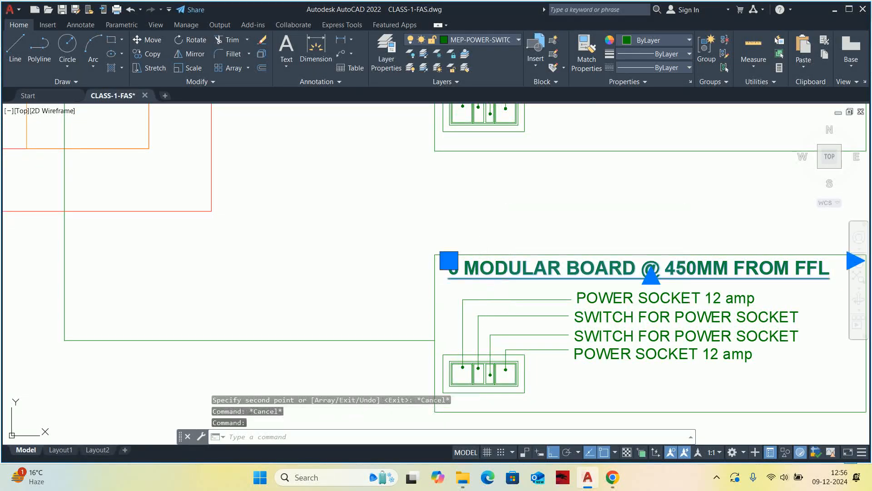
{"action": "left_click_drag", "start_coordinate": [454, 267], "coordinate": [387, 273]}
{"action": "type", "text": "4"}
{"action": "left_click", "coordinate": [381, 271]}
Set the mounting height in the 4 modular board title to 1800MM FROM FFL.
{"action": "scroll", "coordinate": [348, 269], "scroll_direction": "down", "scroll_amount": 2}
{"action": "scroll", "coordinate": [604, 274], "scroll_direction": "up", "scroll_amount": 2}
{"action": "double_click", "coordinate": [432, 254]}
{"action": "scroll", "coordinate": [408, 262], "scroll_direction": "up", "scroll_amount": 6}
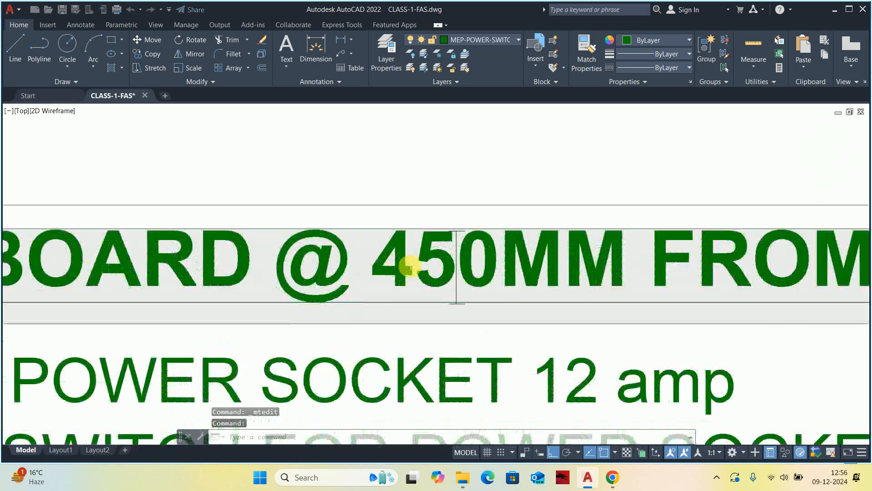
{"action": "left_click_drag", "start_coordinate": [377, 260], "coordinate": [456, 272]}
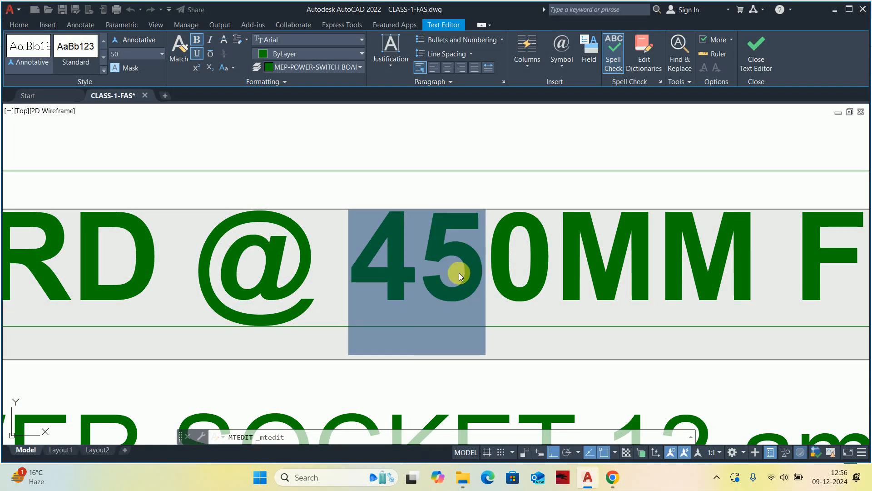
{"action": "type", "text": "180"}
{"action": "scroll", "coordinate": [550, 263], "scroll_direction": "down", "scroll_amount": 6}
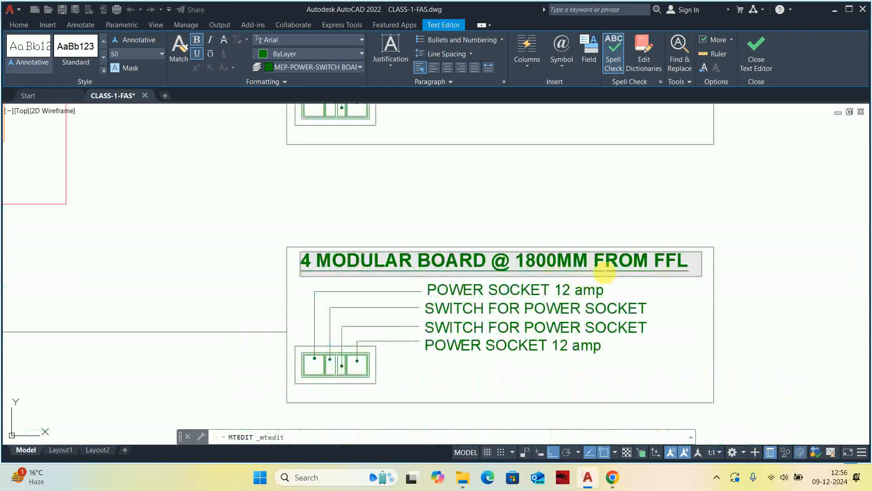
{"action": "key", "text": "Escape"}
{"action": "key", "text": "Escape"}
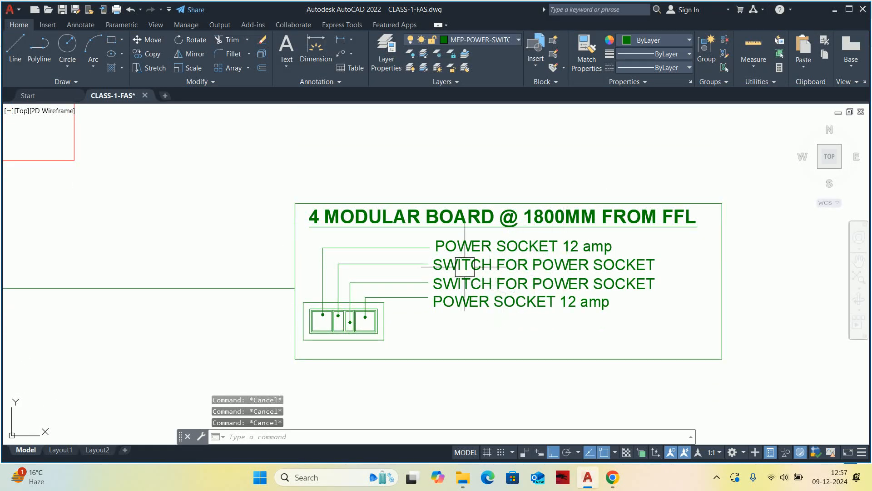
Erase the leaders and dots of the copied board's two narrow middle modules, together with the vertical lines between those modules.
{"action": "scroll", "coordinate": [362, 304], "scroll_direction": "up", "scroll_amount": 10}
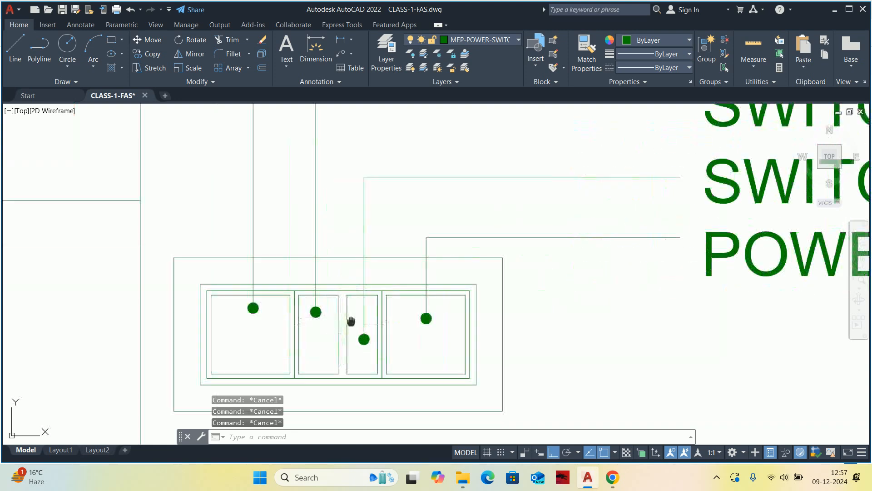
{"action": "left_click", "coordinate": [451, 334]}
{"action": "scroll", "coordinate": [265, 209], "scroll_direction": "down", "scroll_amount": 5}
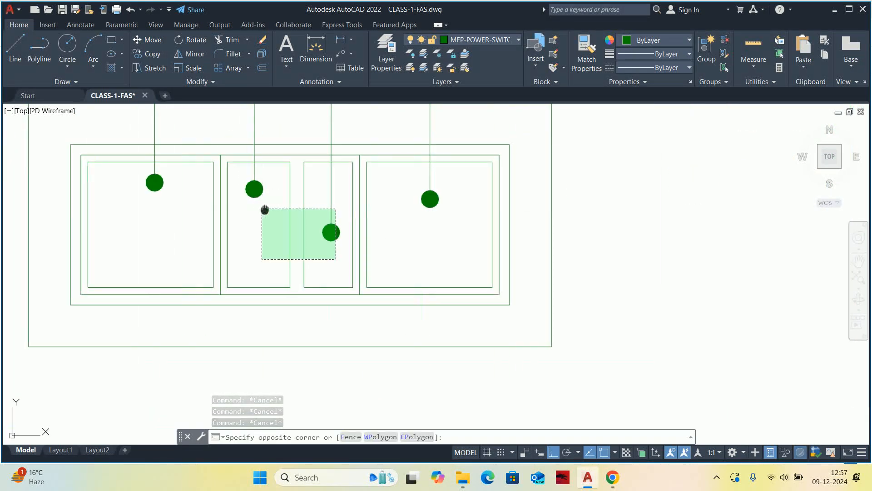
{"action": "scroll", "coordinate": [282, 220], "scroll_direction": "up", "scroll_amount": 2}
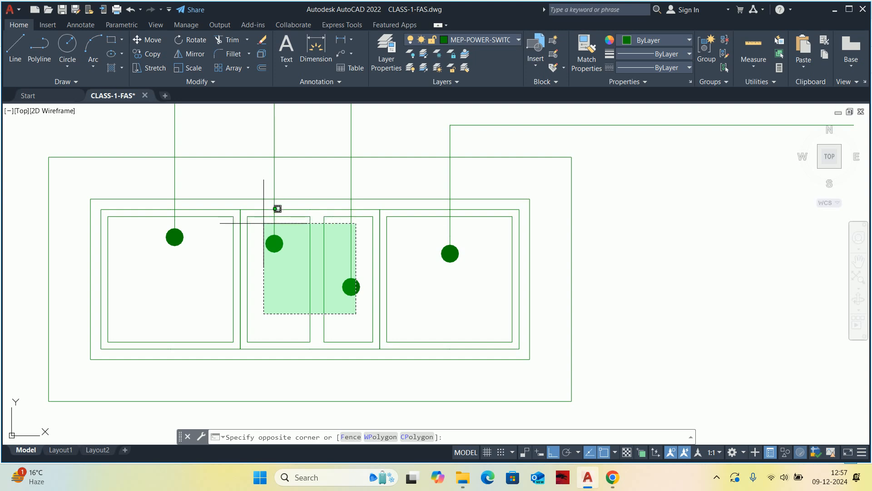
{"action": "scroll", "coordinate": [263, 223], "scroll_direction": "down", "scroll_amount": 6}
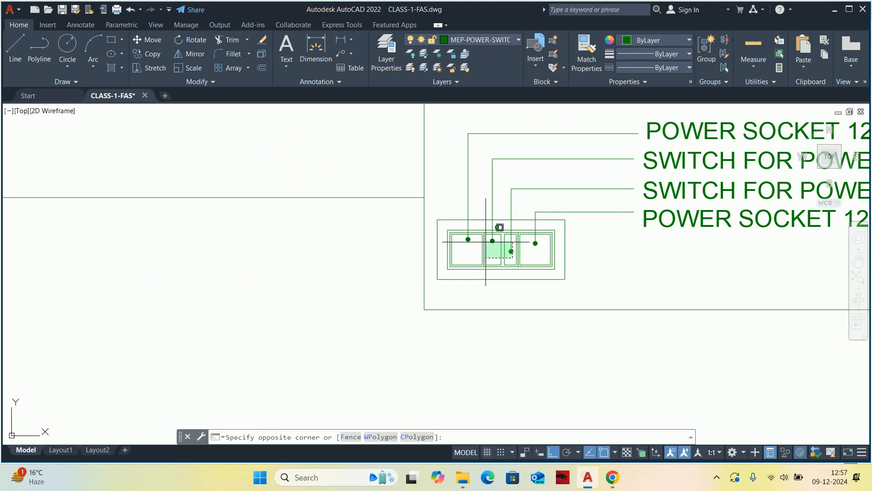
{"action": "scroll", "coordinate": [478, 243], "scroll_direction": "up", "scroll_amount": 5}
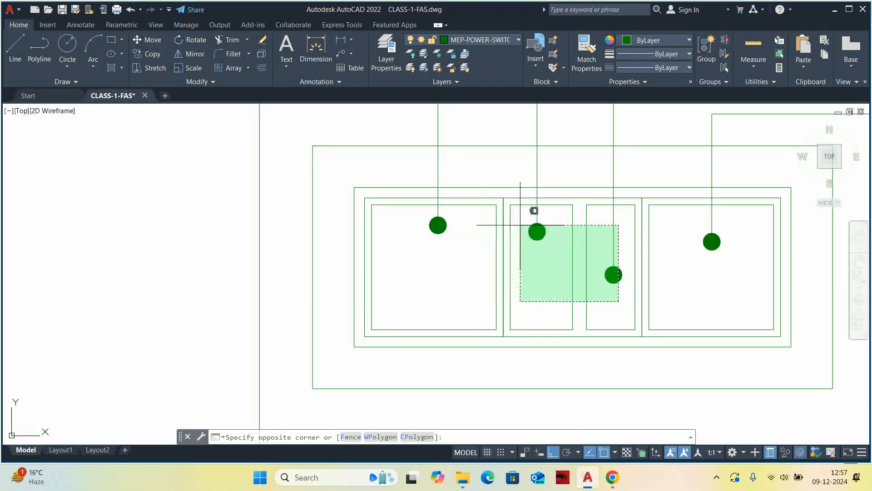
{"action": "left_click", "coordinate": [530, 223]}
{"action": "scroll", "coordinate": [491, 267], "scroll_direction": "down", "scroll_amount": 2}
{"action": "key", "text": "Delete"}
{"action": "scroll", "coordinate": [525, 254], "scroll_direction": "up", "scroll_amount": 4}
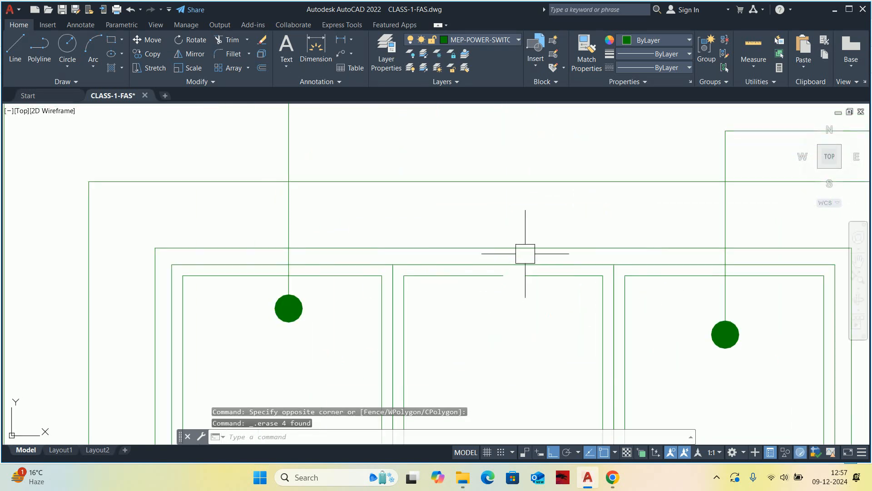
Erase the remaining inner outline pieces of the two narrow modules between the power sockets.
{"action": "left_click", "coordinate": [473, 274]}
{"action": "key", "text": "Delete"}
{"action": "scroll", "coordinate": [473, 269], "scroll_direction": "down", "scroll_amount": 2}
{"action": "scroll", "coordinate": [562, 330], "scroll_direction": "up", "scroll_amount": 5}
{"action": "left_click", "coordinate": [610, 326]}
{"action": "scroll", "coordinate": [468, 268], "scroll_direction": "down", "scroll_amount": 2}
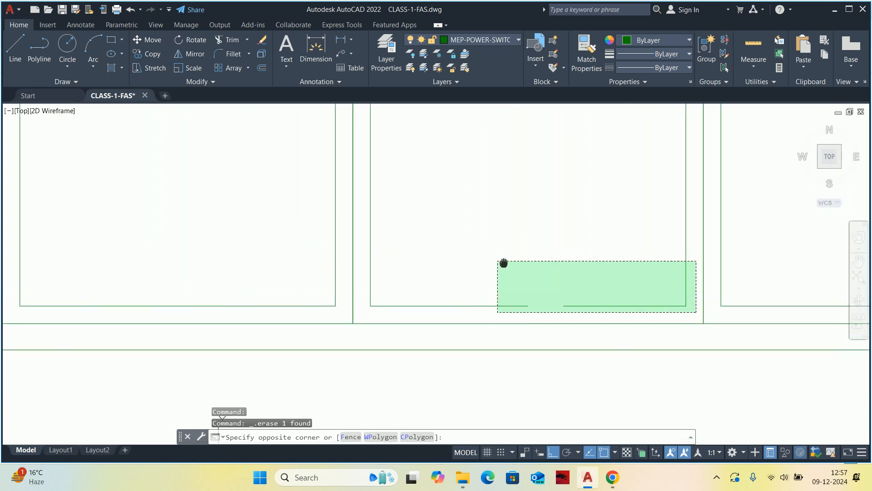
{"action": "left_click", "coordinate": [389, 250]}
{"action": "key", "text": "Delete"}
{"action": "scroll", "coordinate": [381, 246], "scroll_direction": "down", "scroll_amount": 6}
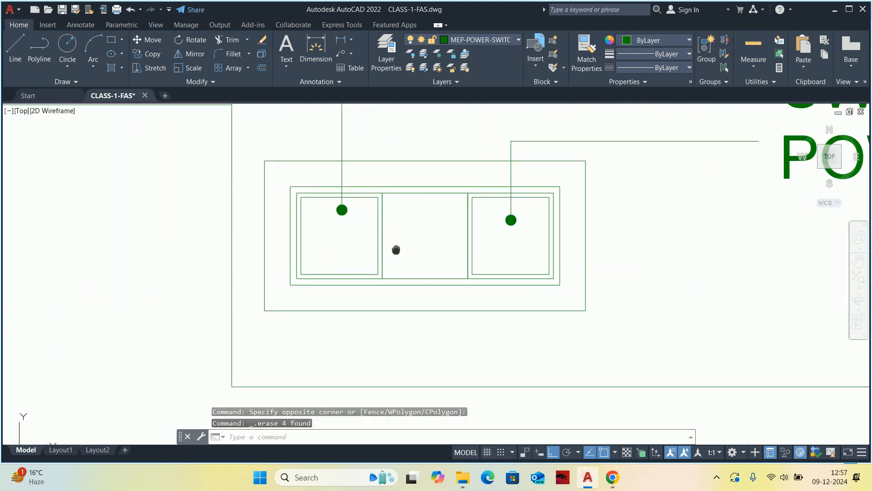
Trim away the upper and lower frame lines spanning the empty space between the two power socket modules.
{"action": "type", "text": "tr"}
{"action": "key", "text": "Return"}
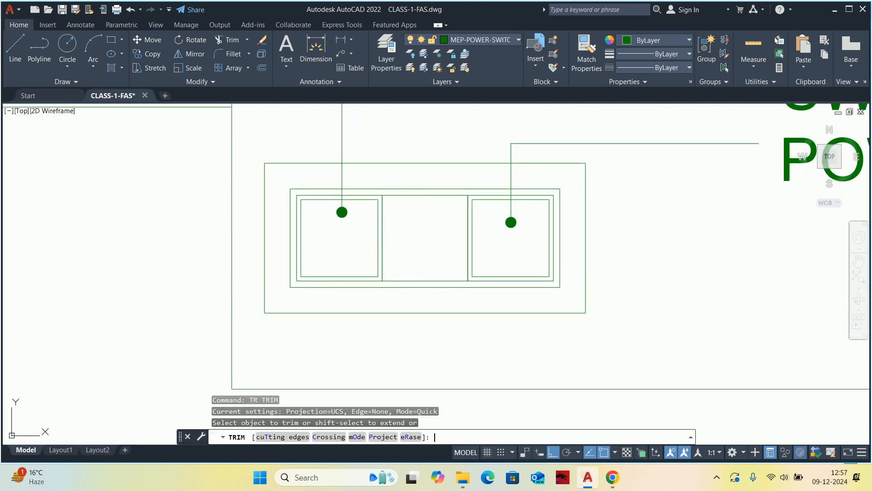
{"action": "scroll", "coordinate": [431, 216], "scroll_direction": "up", "scroll_amount": 2}
{"action": "left_click", "coordinate": [424, 201]}
{"action": "key", "text": "Return"}
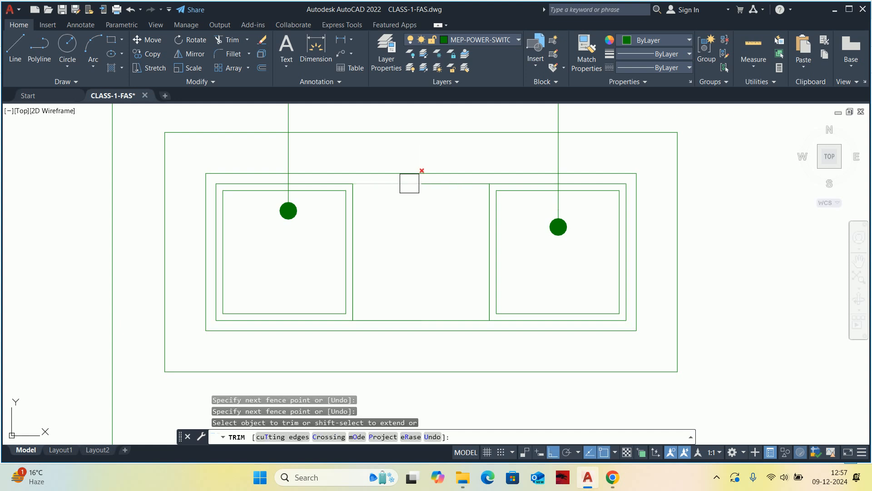
{"action": "left_click", "coordinate": [397, 188]}
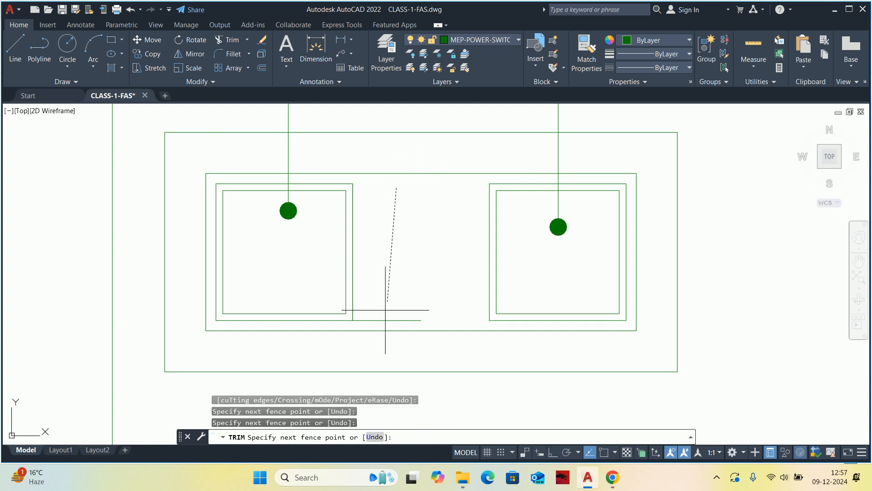
{"action": "left_click", "coordinate": [381, 327]}
{"action": "key", "text": "Return"}
{"action": "key", "text": "Escape"}
{"action": "scroll", "coordinate": [453, 270], "scroll_direction": "down", "scroll_amount": 2}
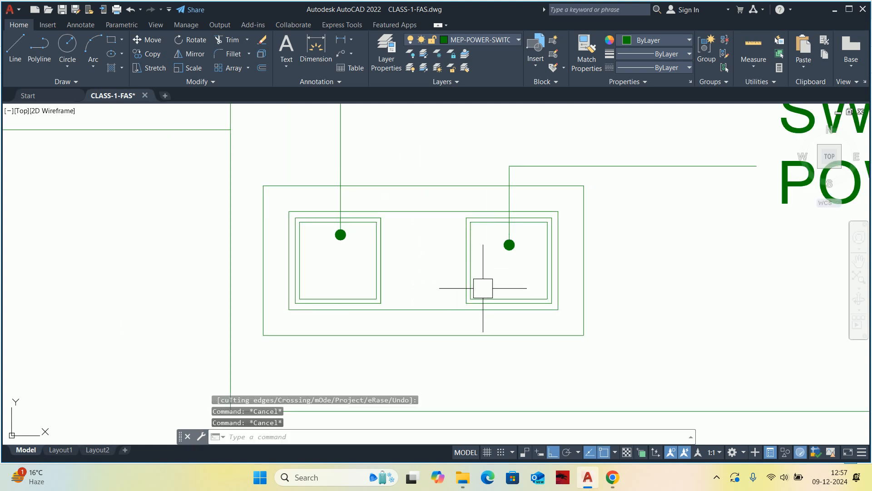
Stretch the right socket module, its leader and the board's outer frames leftward until the module meets the left socket module.
{"action": "type", "text": "s"}
{"action": "key", "text": "Return"}
{"action": "left_click", "coordinate": [610, 383]}
{"action": "left_click", "coordinate": [454, 148]}
{"action": "key", "text": "Return"}
{"action": "scroll", "coordinate": [517, 183], "scroll_direction": "up", "scroll_amount": 3}
{"action": "left_click", "coordinate": [488, 238]}
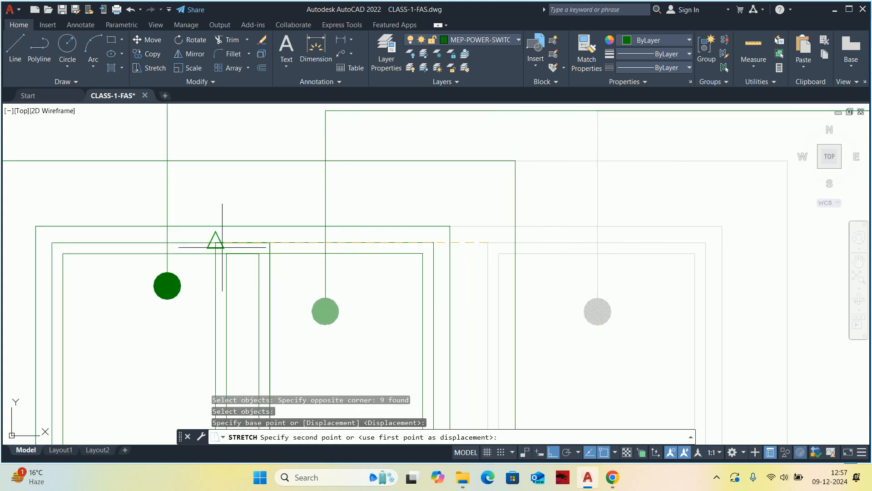
{"action": "key", "text": "Escape"}
{"action": "key", "text": "Escape"}
{"action": "key", "text": "Escape"}
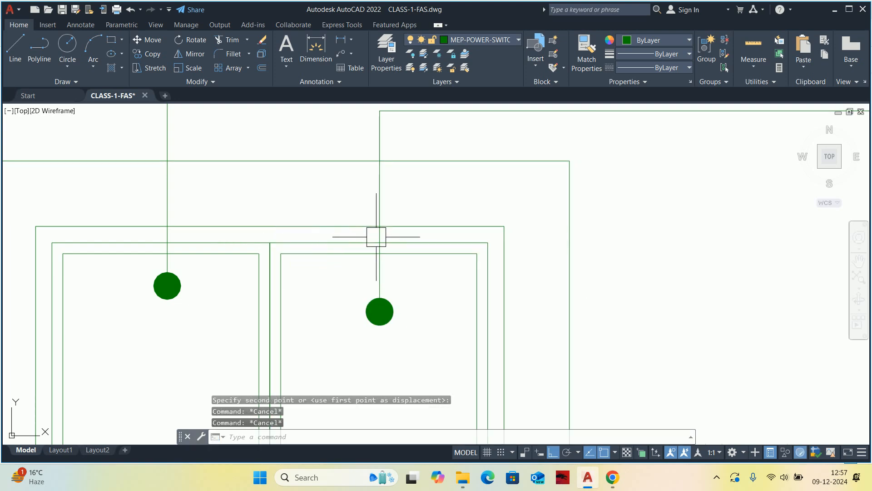
Erase the two SWITCH FOR POWER SOCKET labels from the 4 modular board detail.
{"action": "scroll", "coordinate": [351, 236], "scroll_direction": "down", "scroll_amount": 10}
{"action": "scroll", "coordinate": [419, 230], "scroll_direction": "up", "scroll_amount": 5}
{"action": "left_click", "coordinate": [509, 209]}
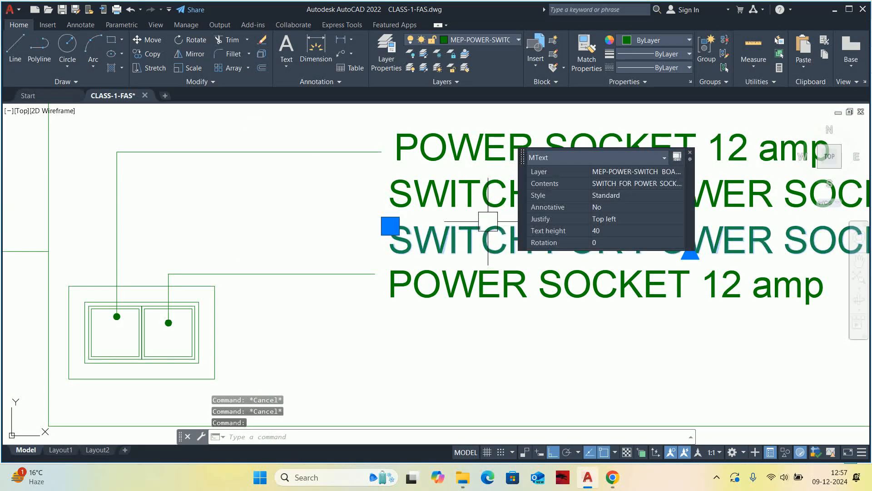
{"action": "key", "text": "Delete"}
{"action": "left_click", "coordinate": [497, 202]}
{"action": "key", "text": "Delete"}
Stretch the 4 modular board's upper frame edge, heading and first socket label with its leader downward to close the gap above the second label.
{"action": "scroll", "coordinate": [477, 200], "scroll_direction": "down", "scroll_amount": 4}
{"action": "middle_click_drag", "start_coordinate": [465, 201], "coordinate": [466, 208]}
{"action": "type", "text": "s"}
{"action": "key", "text": "Return"}
{"action": "left_click", "coordinate": [772, 212]}
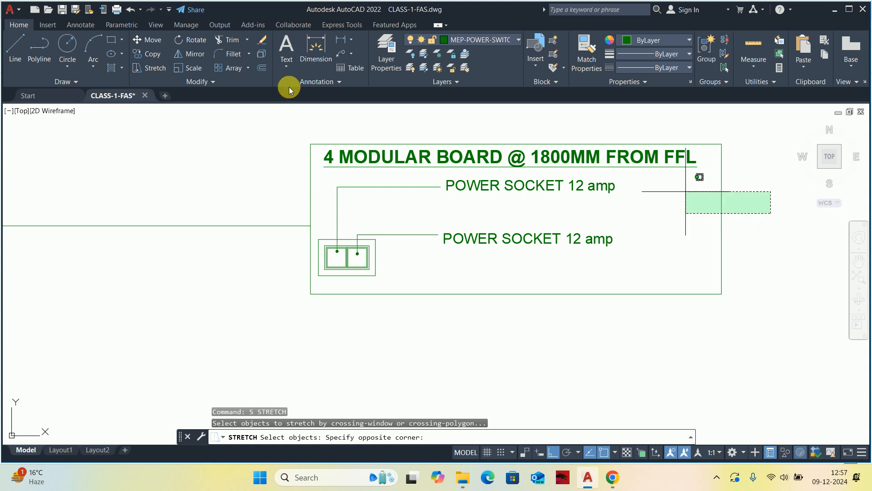
{"action": "left_click", "coordinate": [237, 105]}
{"action": "key", "text": "Return"}
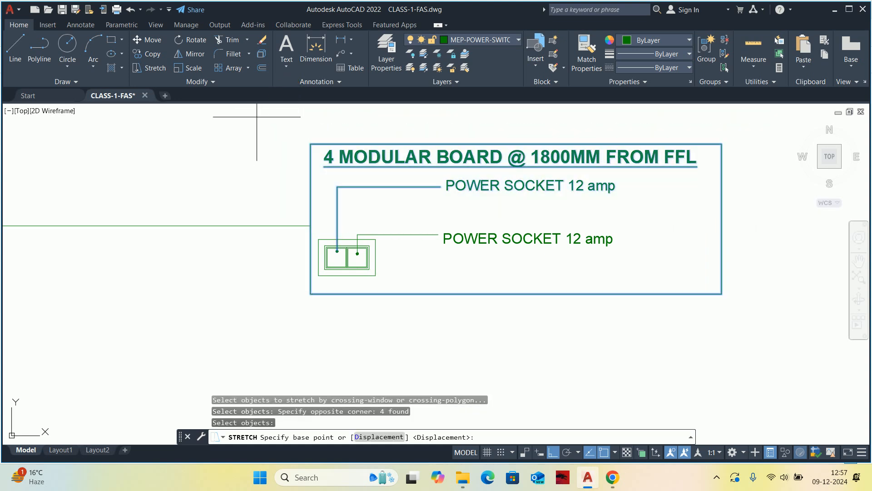
{"action": "left_click", "coordinate": [280, 130]}
{"action": "left_click", "coordinate": [268, 154]}
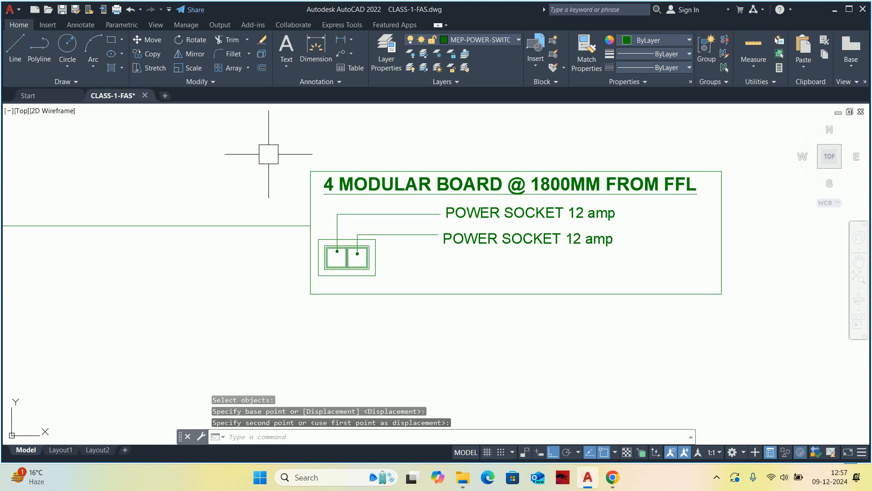
{"action": "key", "text": "Escape"}
{"action": "key", "text": "Escape"}
Stretch the 4 modular board detail and the lower end of its leader upward, closer to the 6 modular board.
{"action": "scroll", "coordinate": [495, 239], "scroll_direction": "down", "scroll_amount": 2}
{"action": "mouse_move", "coordinate": [494, 239]}
{"action": "middle_mouse_down"}
{"action": "mouse_move", "coordinate": [508, 245]}
{"action": "mouse_move", "coordinate": [475, 250]}
{"action": "middle_mouse_up"}
{"action": "scroll", "coordinate": [466, 246], "scroll_direction": "down", "scroll_amount": 4}
{"action": "type", "text": "s"}
{"action": "key", "text": "Return"}
{"action": "left_click", "coordinate": [611, 291]}
{"action": "left_click", "coordinate": [336, 220]}
{"action": "key", "text": "Return"}
{"action": "left_click", "coordinate": [312, 296]}
{"action": "left_click", "coordinate": [321, 285]}
Draw an angled leader with a horizontal landing from Office Cabin -1's uppermost switchboard symbol and erase the 8 modular board's straight leader.
{"action": "key", "text": "Escape"}
{"action": "scroll", "coordinate": [381, 243], "scroll_direction": "down", "scroll_amount": 4}
{"action": "middle_click_drag", "start_coordinate": [381, 243], "coordinate": [407, 238]}
{"action": "scroll", "coordinate": [408, 238], "scroll_direction": "up", "scroll_amount": 4}
{"action": "key", "text": "Escape"}
{"action": "key", "text": "Escape"}
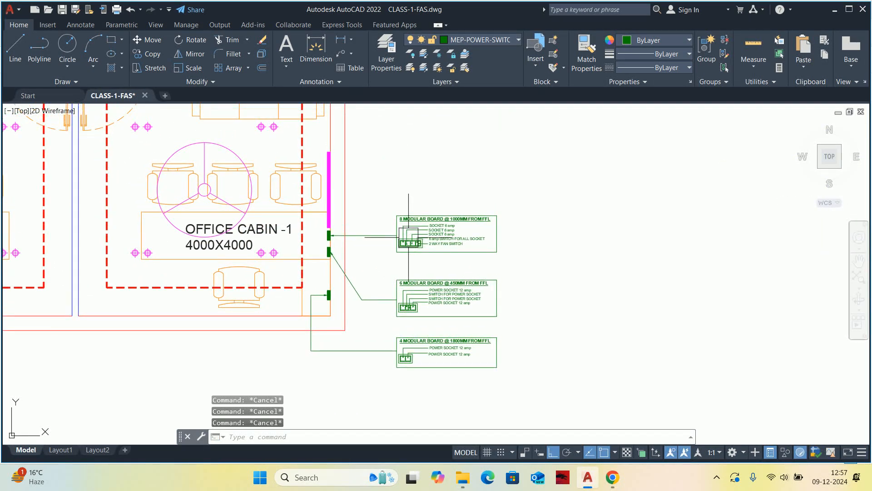
{"action": "type", "text": "le"}
{"action": "key", "text": "Return"}
{"action": "scroll", "coordinate": [332, 224], "scroll_direction": "up", "scroll_amount": 5}
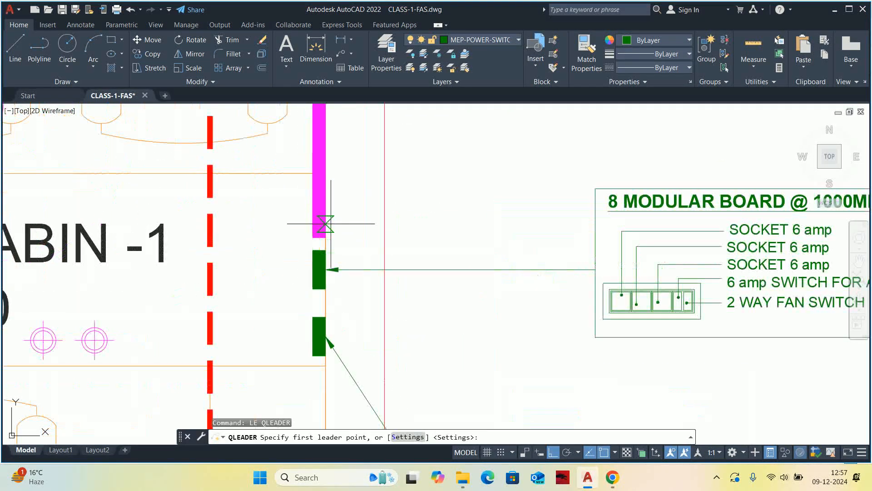
{"action": "left_click", "coordinate": [325, 250]}
{"action": "scroll", "coordinate": [435, 179], "scroll_direction": "down", "scroll_amount": 4}
{"action": "middle_click_drag", "start_coordinate": [435, 180], "coordinate": [423, 203]}
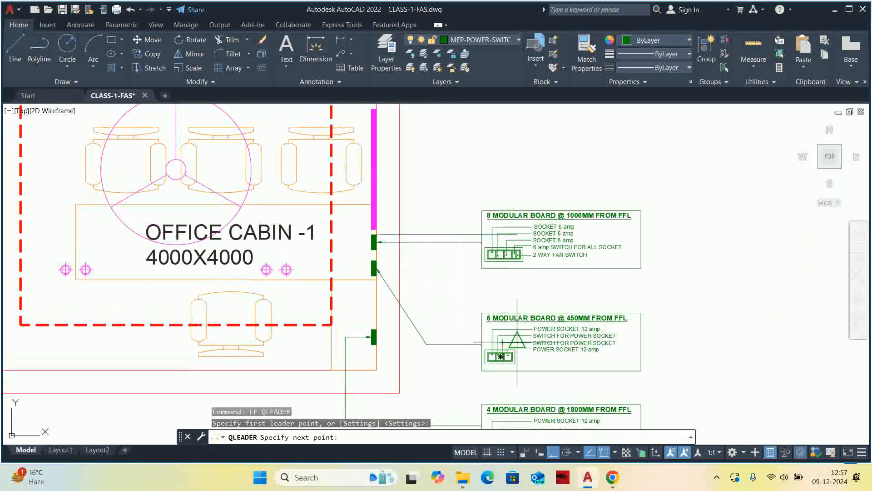
{"action": "left_click", "coordinate": [553, 454]}
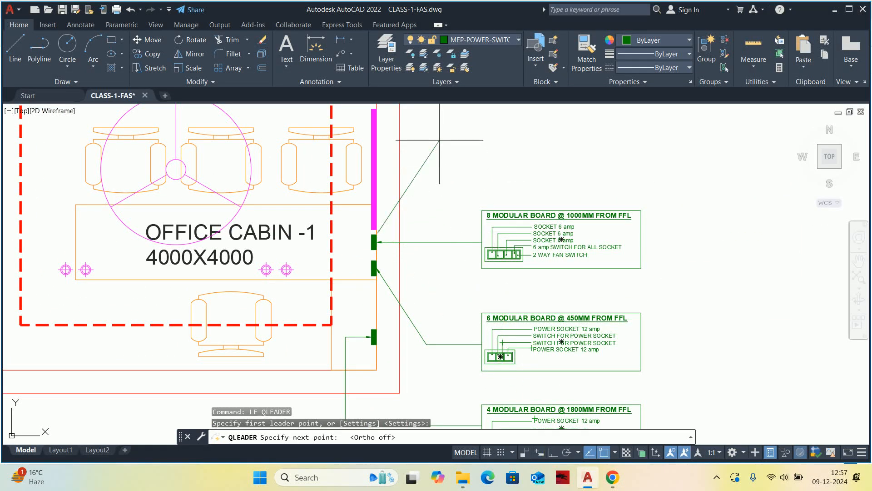
{"action": "left_click", "coordinate": [430, 169]}
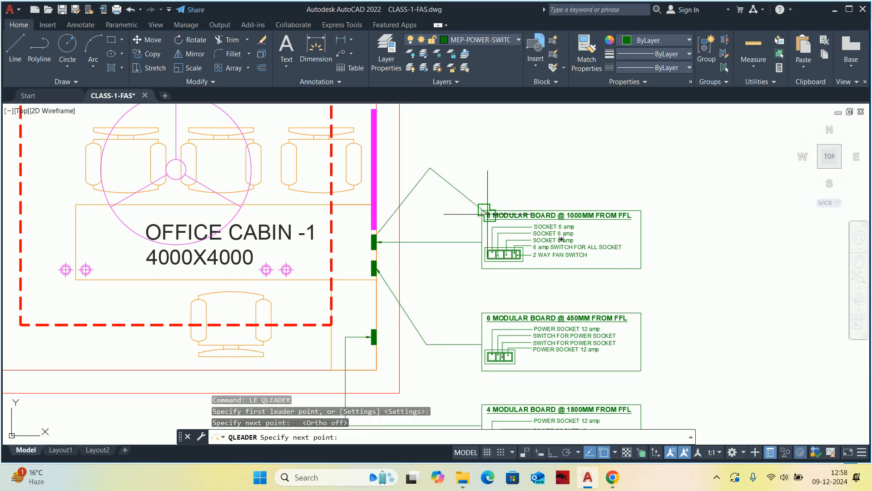
{"action": "key", "text": "F8"}
{"action": "left_click", "coordinate": [473, 172]}
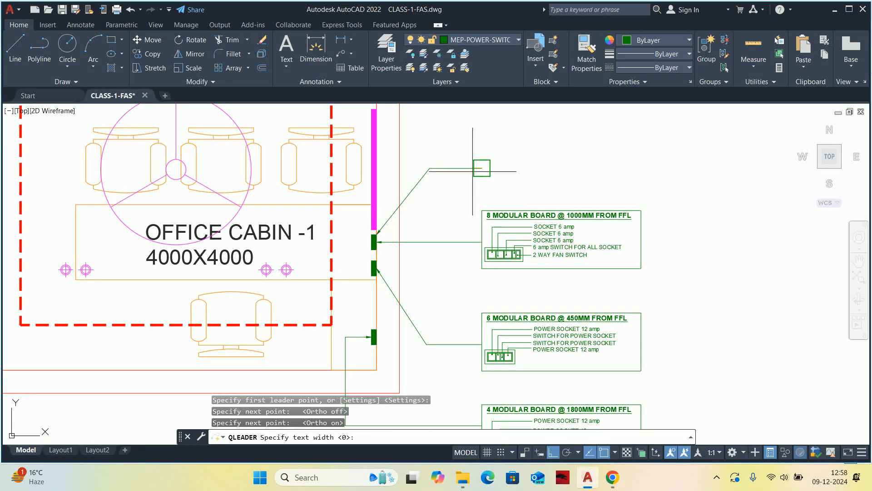
{"action": "key", "text": "Escape"}
{"action": "left_click", "coordinate": [450, 242]}
{"action": "key", "text": "Delete"}
Move the 8 modular board detail straight up to meet the end of the angled leader.
{"action": "type", "text": "m"}
{"action": "key", "text": "Return"}
{"action": "left_click", "coordinate": [455, 207]}
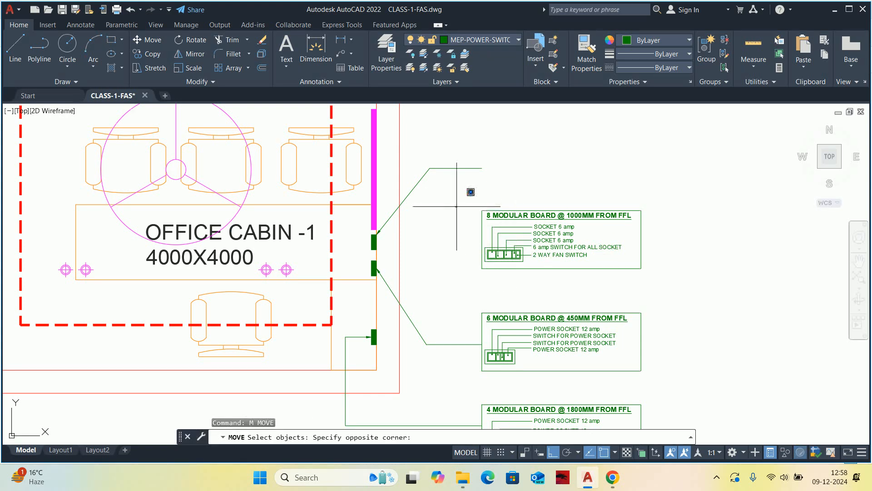
{"action": "left_click", "coordinate": [655, 280]}
{"action": "key", "text": "Return"}
{"action": "left_click", "coordinate": [505, 253]}
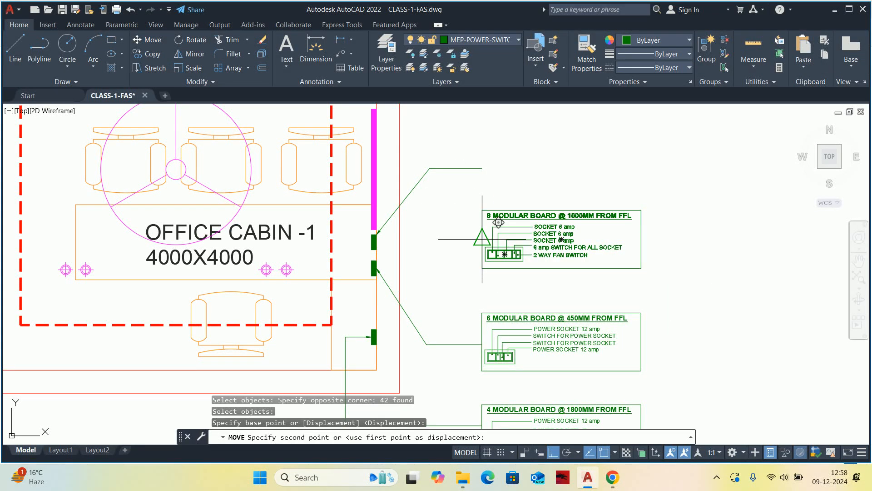
{"action": "left_click", "coordinate": [504, 182]}
{"action": "key", "text": "Escape"}
{"action": "key", "text": "Escape"}
Draw a straight horizontal leader from the middle switchboard symbol and erase the 6 modular board's bent leader.
{"action": "middle_click_drag", "start_coordinate": [462, 234], "coordinate": [429, 224]}
{"action": "type", "text": "le"}
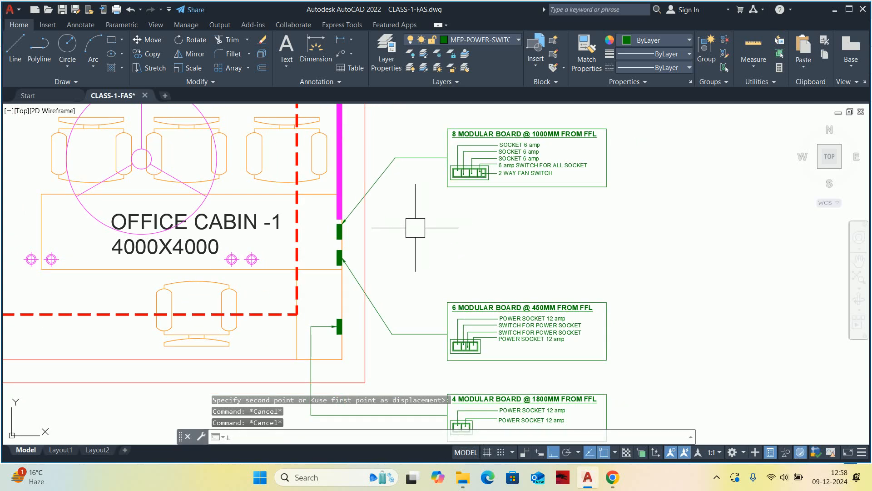
{"action": "key", "text": "Return"}
{"action": "scroll", "coordinate": [341, 257], "scroll_direction": "up", "scroll_amount": 4}
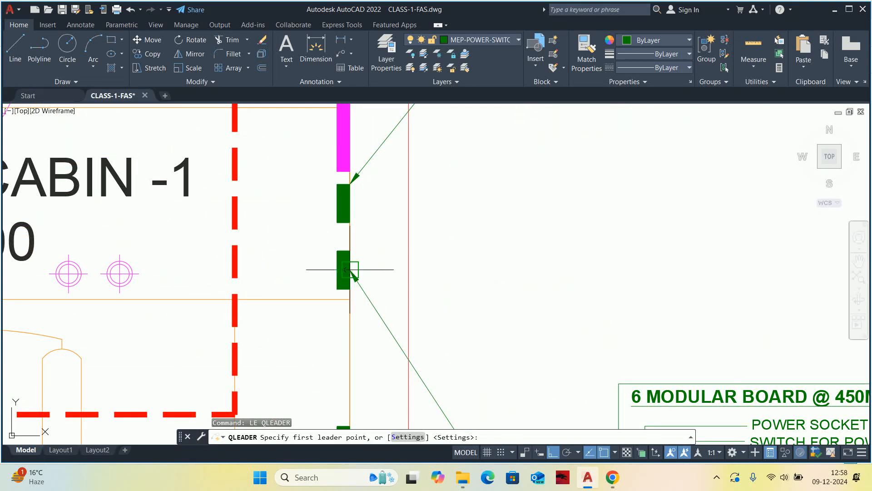
{"action": "left_click", "coordinate": [350, 271]}
{"action": "scroll", "coordinate": [545, 296], "scroll_direction": "down", "scroll_amount": 3}
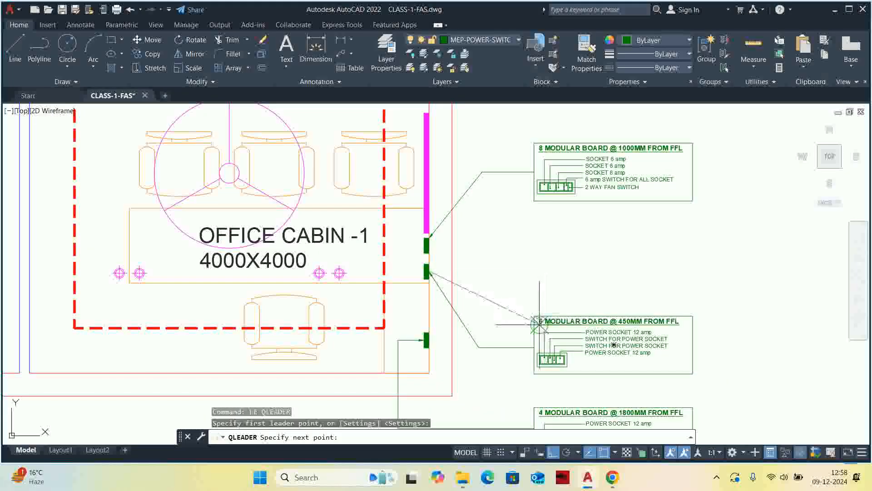
{"action": "left_click", "coordinate": [534, 272]}
{"action": "key", "text": "Escape"}
{"action": "key", "text": "Escape"}
{"action": "left_click", "coordinate": [499, 331]}
{"action": "left_click", "coordinate": [478, 358]}
{"action": "key", "text": "Delete"}
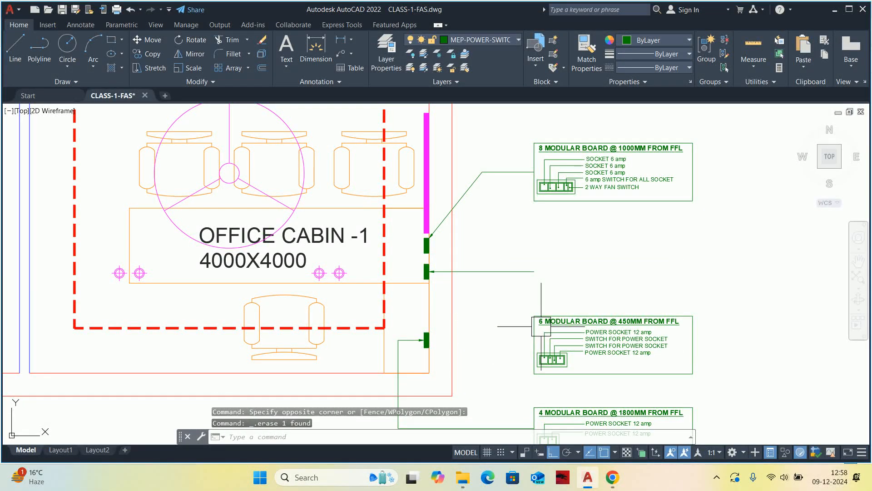
Move the 6 modular board detail straight up so its frame meets the end of the horizontal leader.
{"action": "type", "text": "M"}
{"action": "key", "text": "Return"}
{"action": "left_click", "coordinate": [533, 296]}
{"action": "left_click", "coordinate": [760, 361]}
{"action": "left_click", "coordinate": [745, 380]}
{"action": "left_click", "coordinate": [577, 341]}
{"action": "key", "text": "Return"}
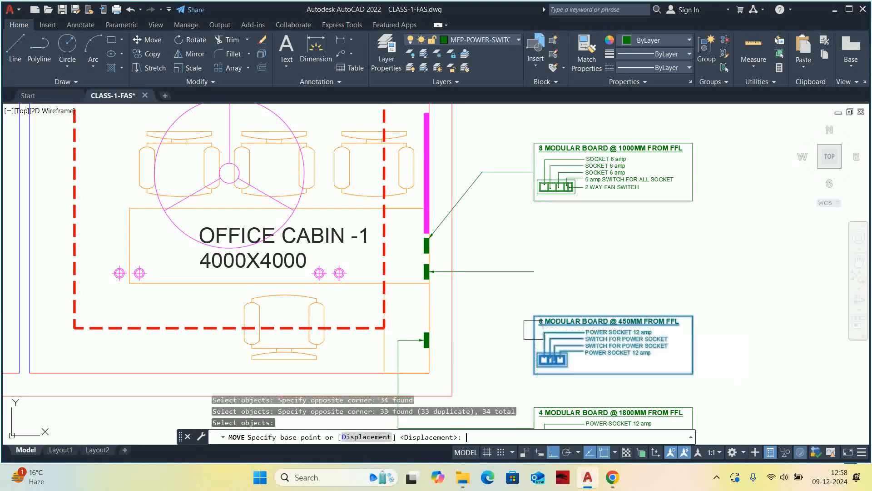
{"action": "left_click", "coordinate": [535, 344]}
{"action": "left_click", "coordinate": [530, 271]}
{"action": "key", "text": "Escape"}
Draw a horizontal leader from the lowest switchboard symbol, ending in line with the left edge of the 6 modular board's frame.
{"action": "scroll", "coordinate": [535, 307], "scroll_direction": "down", "scroll_amount": 2}
{"action": "middle_click_drag", "start_coordinate": [535, 308], "coordinate": [532, 256]}
{"action": "key", "text": "Escape"}
{"action": "key", "text": "Escape"}
{"action": "scroll", "coordinate": [532, 256], "scroll_direction": "up", "scroll_amount": 2}
{"action": "type", "text": "LE"}
{"action": "key", "text": "Return"}
{"action": "scroll", "coordinate": [425, 290], "scroll_direction": "up", "scroll_amount": 3}
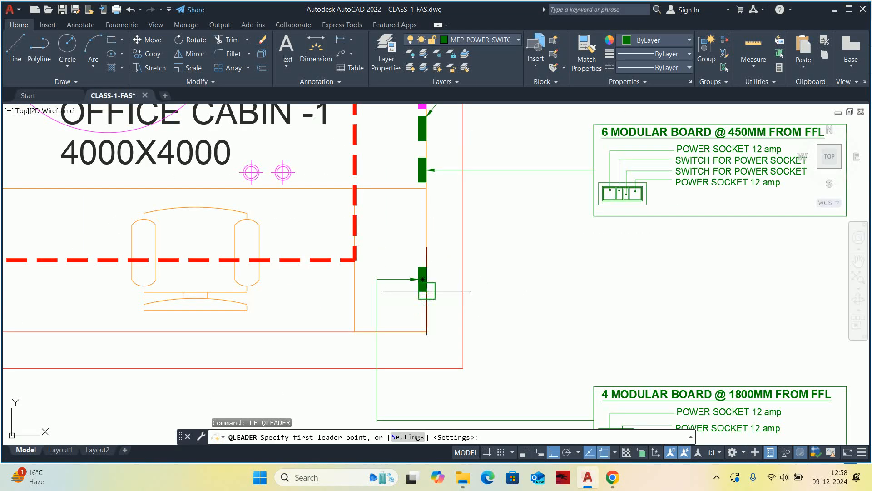
{"action": "scroll", "coordinate": [431, 280], "scroll_direction": "up", "scroll_amount": 3}
{"action": "left_click", "coordinate": [423, 279]}
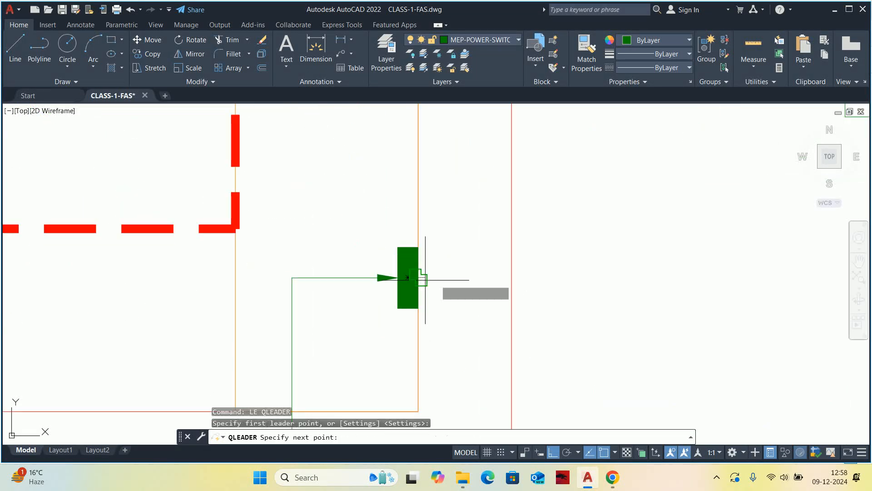
{"action": "scroll", "coordinate": [624, 291], "scroll_direction": "down", "scroll_amount": 3}
{"action": "middle_click_drag", "start_coordinate": [626, 290], "coordinate": [460, 292]}
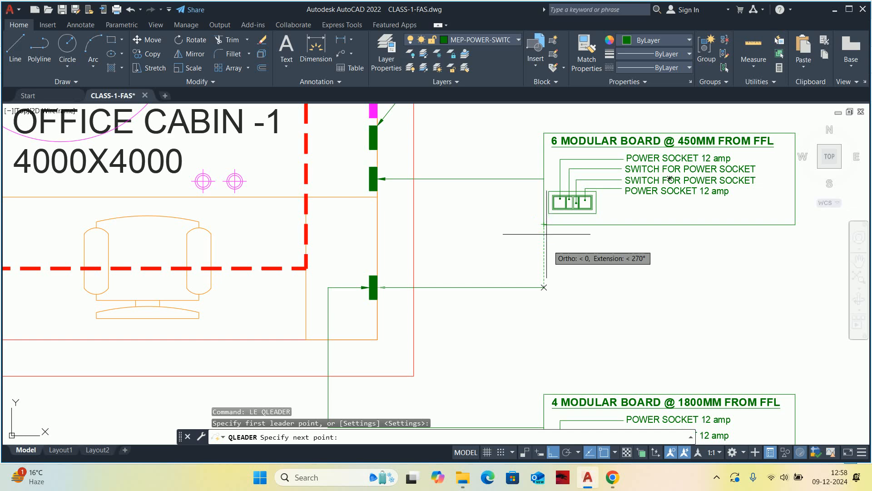
{"action": "left_click", "coordinate": [546, 286]}
{"action": "key", "text": "Escape"}
{"action": "key", "text": "Escape"}
Move the 4 modular board detail straight up so its frame meets the end of the lowest symbol's horizontal leader.
{"action": "scroll", "coordinate": [550, 291], "scroll_direction": "down", "scroll_amount": 2}
{"action": "scroll", "coordinate": [549, 291], "scroll_direction": "down", "scroll_amount": 2}
{"action": "type", "text": "m"}
{"action": "key", "text": "Return"}
{"action": "left_click", "coordinate": [490, 272]}
{"action": "left_click", "coordinate": [691, 382]}
{"action": "key", "text": "Return"}
{"action": "scroll", "coordinate": [503, 287], "scroll_direction": "up", "scroll_amount": 3}
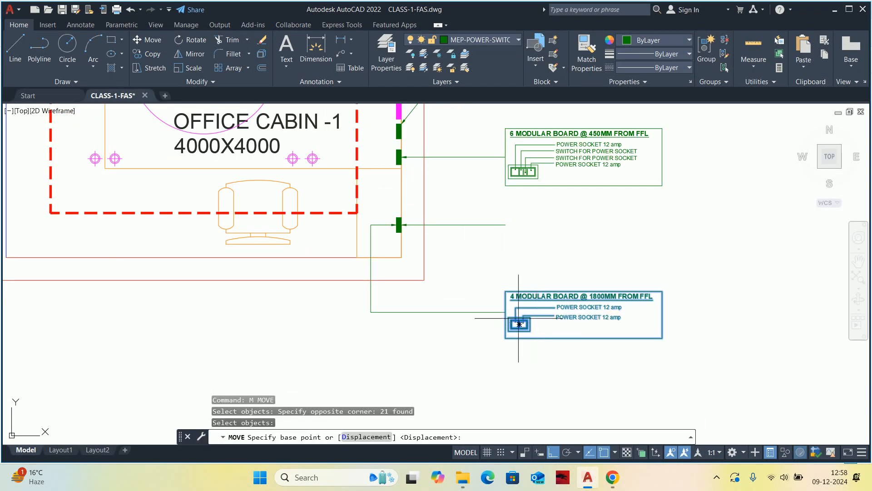
{"action": "left_click", "coordinate": [498, 306]}
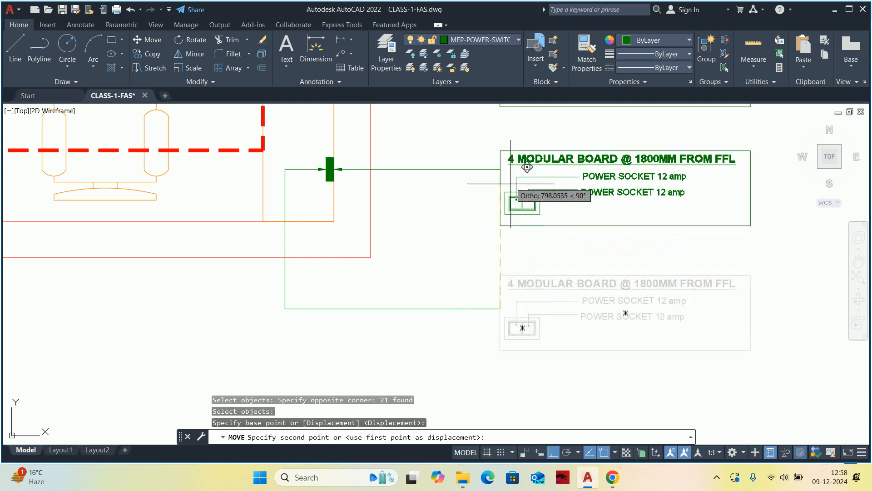
{"action": "left_click", "coordinate": [508, 168]}
{"action": "scroll", "coordinate": [518, 218], "scroll_direction": "down", "scroll_amount": 2}
{"action": "key", "text": "Escape"}
{"action": "key", "text": "Escape"}
Erase the 4 modular board's old leader and its connecting line below Office Cabin -1.
{"action": "left_click", "coordinate": [482, 278]}
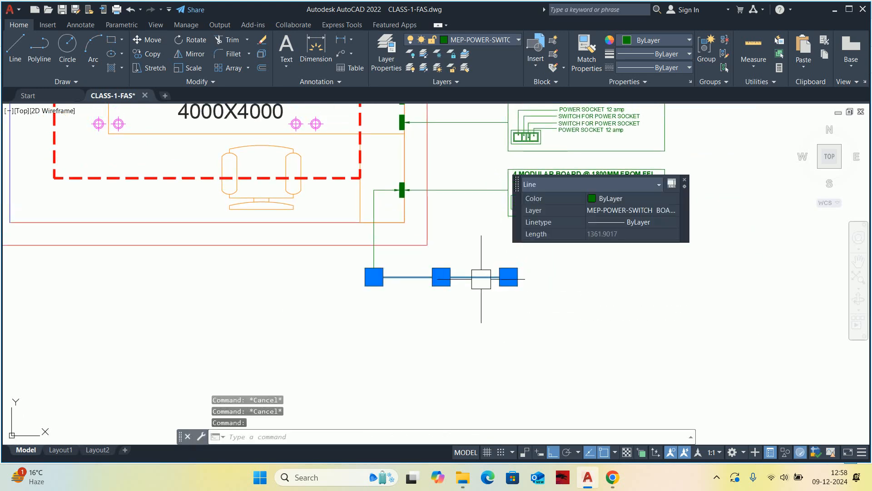
{"action": "key", "text": "Delete"}
{"action": "scroll", "coordinate": [379, 256], "scroll_direction": "down", "scroll_amount": 3}
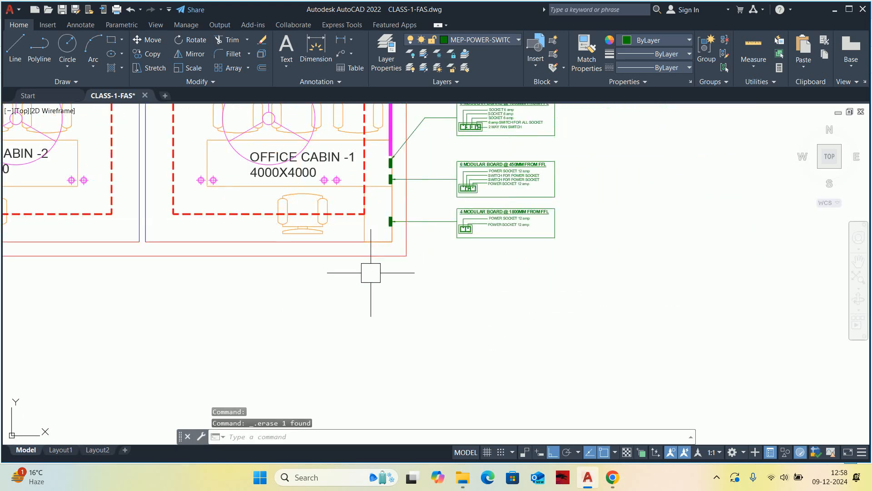
{"action": "key", "text": "Escape"}
{"action": "key", "text": "Escape"}
{"action": "key", "text": "Escape"}
Draw a rectangle 1200 long and 300 wide in the empty area below Office Cabin -1.
{"action": "scroll", "coordinate": [521, 247], "scroll_direction": "up", "scroll_amount": 3}
{"action": "type", "text": "RT"}
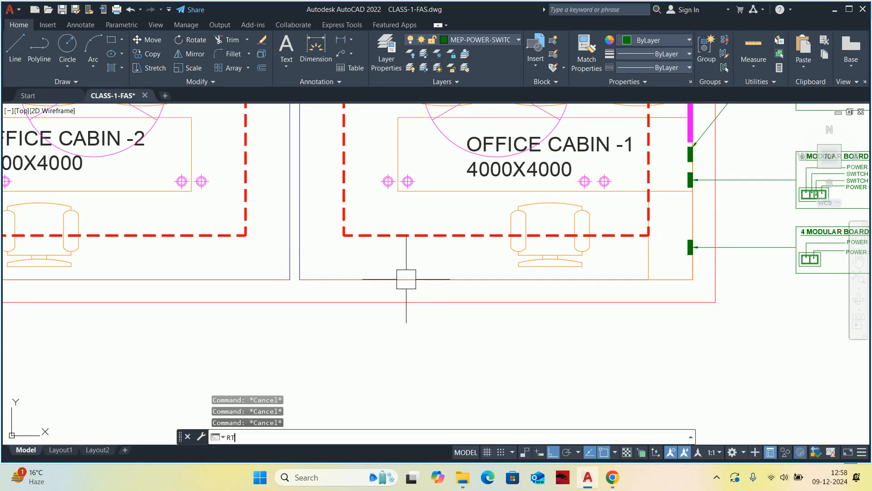
{"action": "type", "text": "C"}
{"action": "key", "text": "space"}
{"action": "middle_click_drag", "start_coordinate": [484, 282], "coordinate": [469, 202]}
{"action": "left_click", "coordinate": [457, 332]}
{"action": "type", "text": "D"}
{"action": "key", "text": "space"}
{"action": "type", "text": "1200"}
{"action": "key", "text": "Return"}
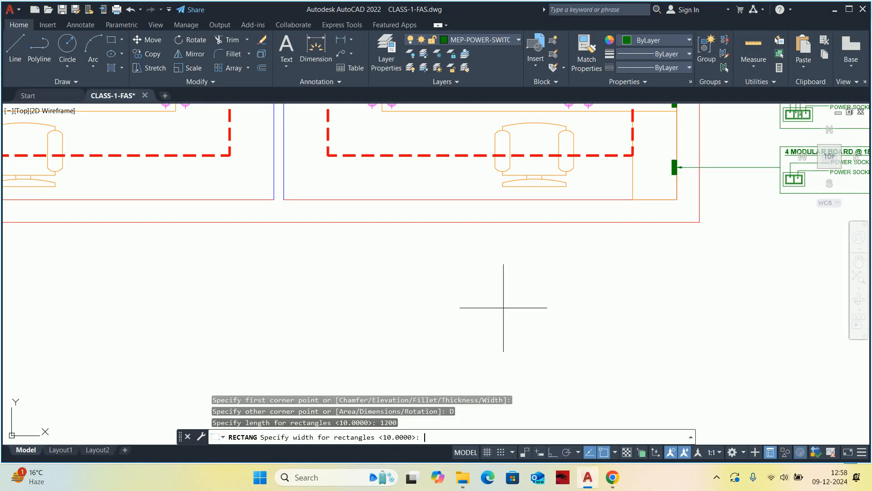
{"action": "type", "text": "300"}
{"action": "key", "text": "Return"}
{"action": "left_click", "coordinate": [518, 300]}
{"action": "scroll", "coordinate": [518, 312], "scroll_direction": "up", "scroll_amount": 4}
{"action": "key", "text": "Escape"}
{"action": "key", "text": "Escape"}
{"action": "key", "text": "Escape"}
Fillet the rectangle's two upper corners with radius 50, using the Multiple option.
{"action": "middle_click_drag", "start_coordinate": [507, 311], "coordinate": [474, 312]}
{"action": "type", "text": "F"}
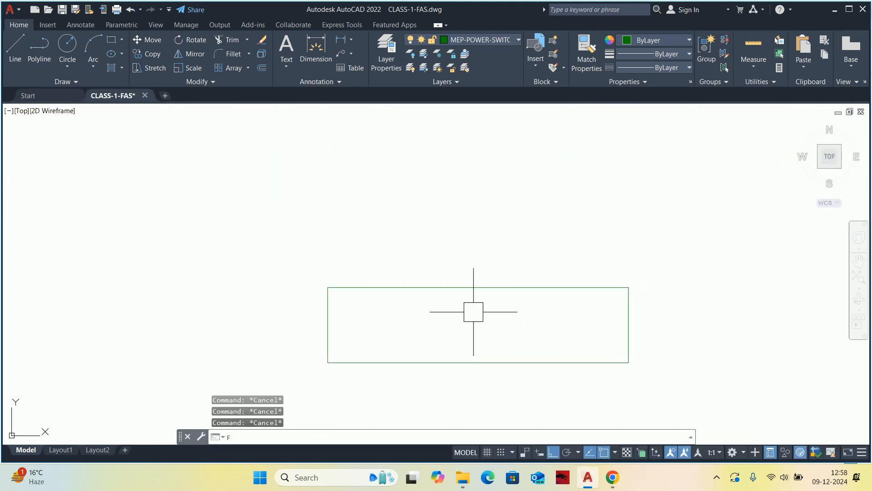
{"action": "key", "text": "Return"}
{"action": "type", "text": "R"}
{"action": "key", "text": "Return"}
{"action": "key", "text": "Return"}
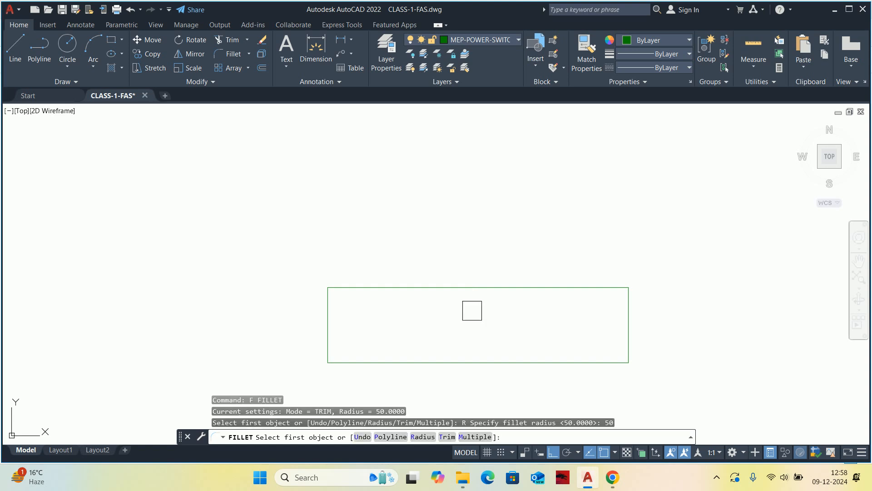
{"action": "type", "text": "M"}
{"action": "key", "text": "Return"}
{"action": "left_click", "coordinate": [328, 318]}
{"action": "left_click", "coordinate": [360, 287]}
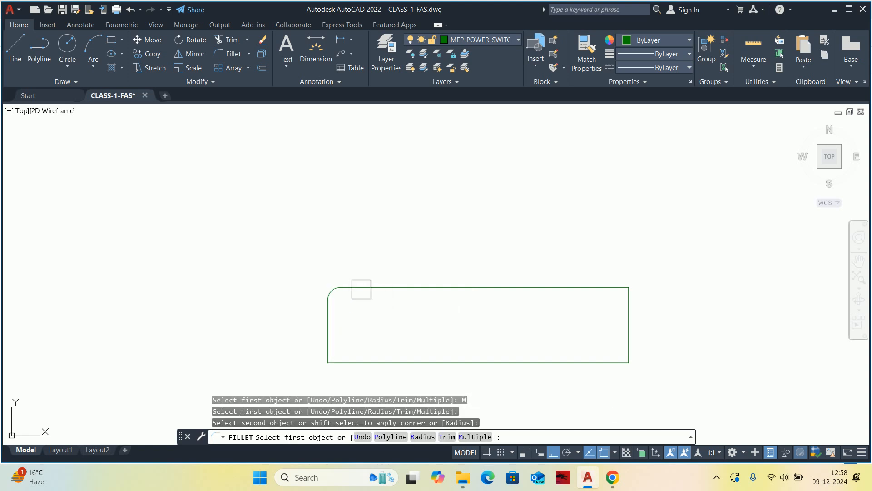
{"action": "left_click", "coordinate": [568, 295]}
{"action": "left_click", "coordinate": [629, 327]}
{"action": "key", "text": "Escape"}
Draw a horizontal line across the rectangle between the lower ends of its two corner fillets.
{"action": "type", "text": "L"}
{"action": "key", "text": "Return"}
{"action": "left_click", "coordinate": [328, 300]}
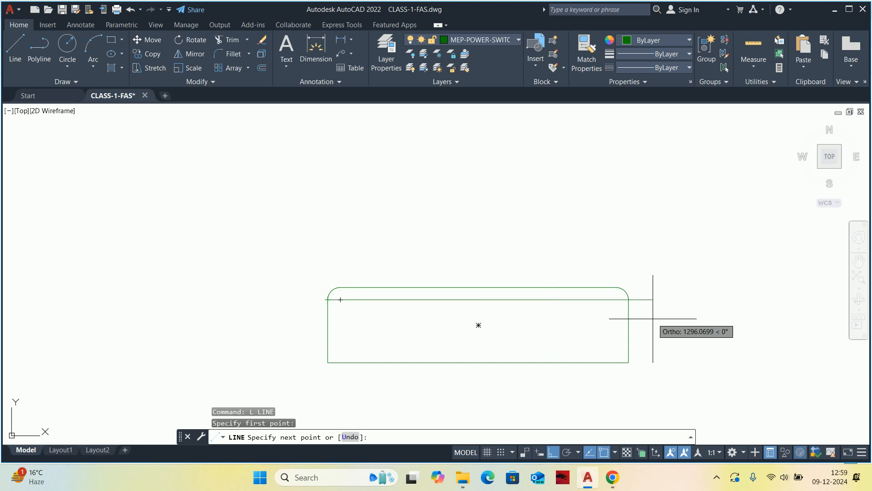
{"action": "left_click", "coordinate": [629, 299]}
{"action": "key", "text": "Escape"}
Match the rounded rectangle and its inner line to the properties of Office Cabin -1's magenta circular symbol.
{"action": "scroll", "coordinate": [591, 302], "scroll_direction": "down", "scroll_amount": 5}
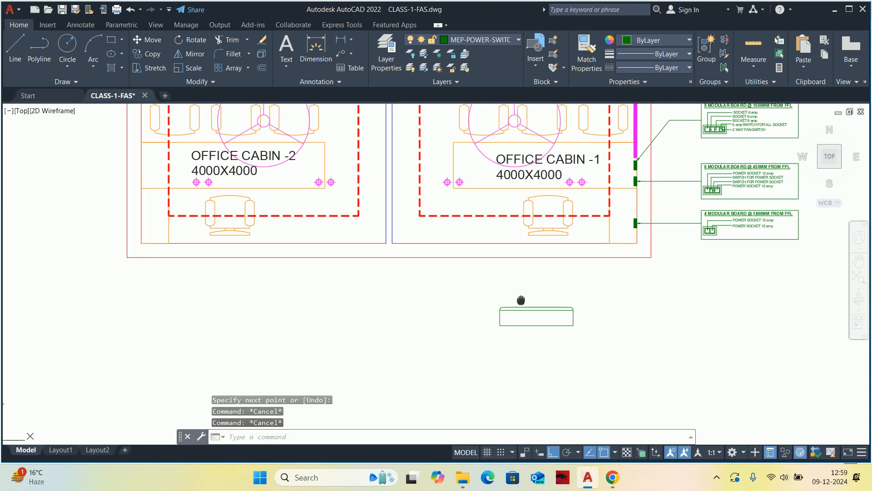
{"action": "type", "text": "MA"}
{"action": "key", "text": "Return"}
{"action": "scroll", "coordinate": [445, 195], "scroll_direction": "up", "scroll_amount": 4}
{"action": "left_click", "coordinate": [430, 192]}
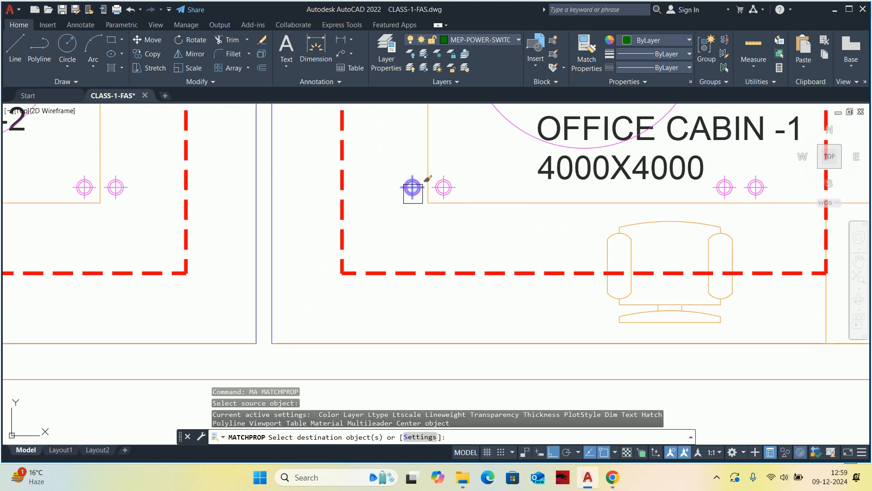
{"action": "scroll", "coordinate": [427, 209], "scroll_direction": "down", "scroll_amount": 4}
{"action": "left_click", "coordinate": [425, 302]}
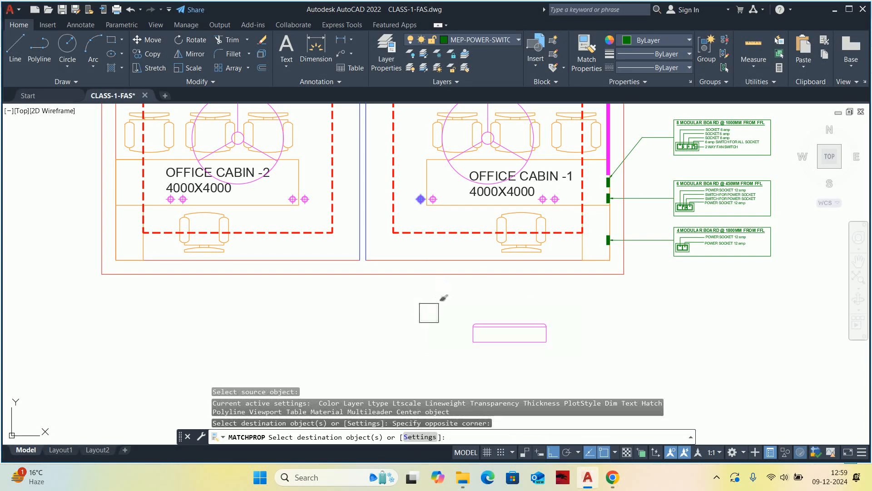
{"action": "key", "text": "Escape"}
{"action": "key", "text": "Escape"}
{"action": "key", "text": "Escape"}
Define a block named AC from the rounded rectangle and its inner line, with the lower edge's midpoint as base point.
{"action": "scroll", "coordinate": [513, 339], "scroll_direction": "up", "scroll_amount": 5}
{"action": "type", "text": "B"}
{"action": "key", "text": "Return"}
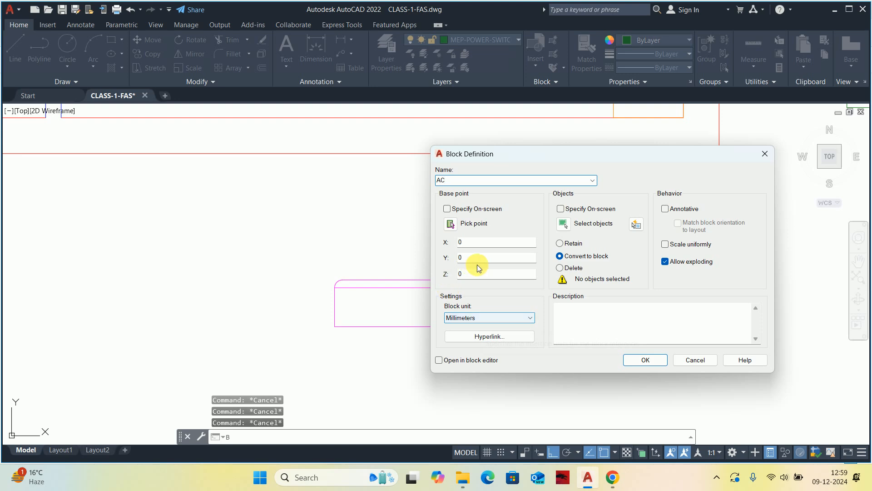
{"action": "left_click", "coordinate": [563, 223]}
{"action": "left_click", "coordinate": [271, 240]}
{"action": "left_click", "coordinate": [515, 404]}
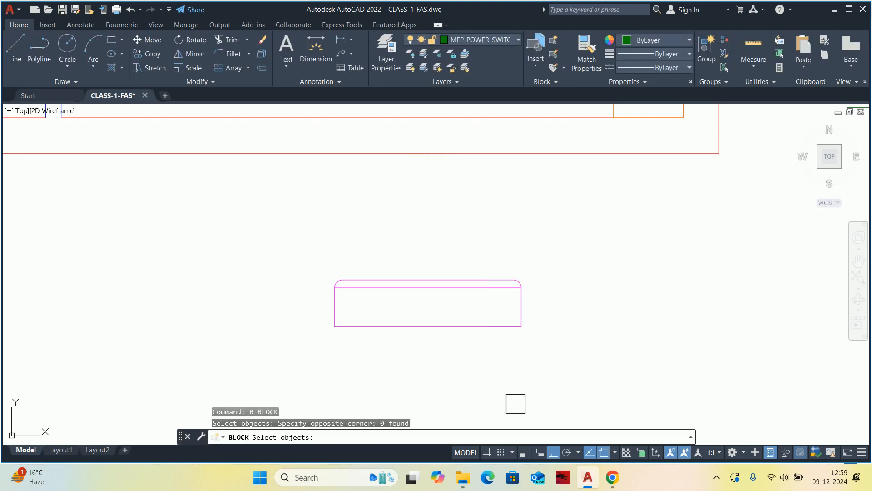
{"action": "left_click", "coordinate": [257, 248]}
{"action": "key", "text": "Return"}
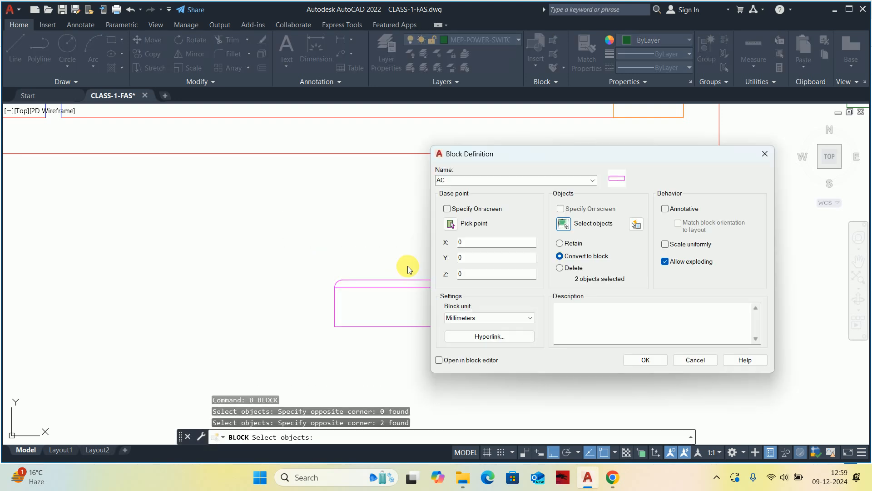
{"action": "left_click", "coordinate": [451, 224]}
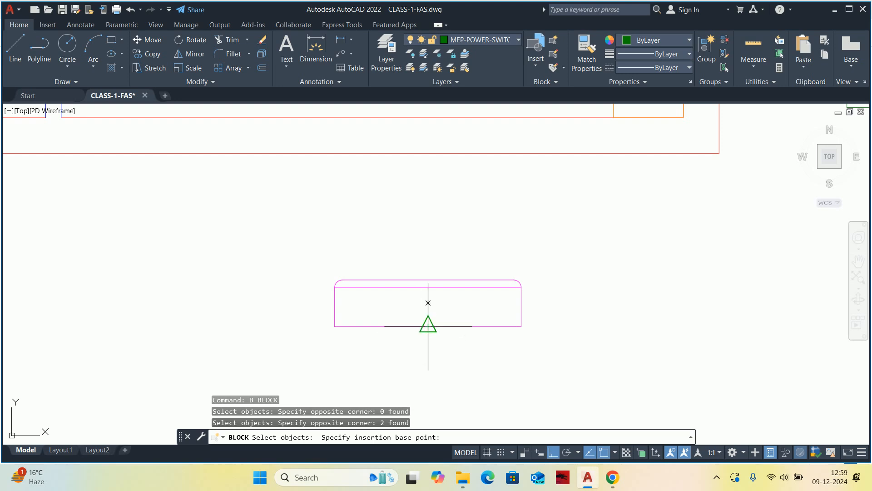
{"action": "left_click", "coordinate": [429, 327]}
{"action": "left_click", "coordinate": [647, 360]}
Move the AC block from its lower edge's midpoint onto the inner line of Office Cabin -1's lower wall, near the chair.
{"action": "left_click", "coordinate": [422, 324]}
{"action": "scroll", "coordinate": [418, 323], "scroll_direction": "down", "scroll_amount": 5}
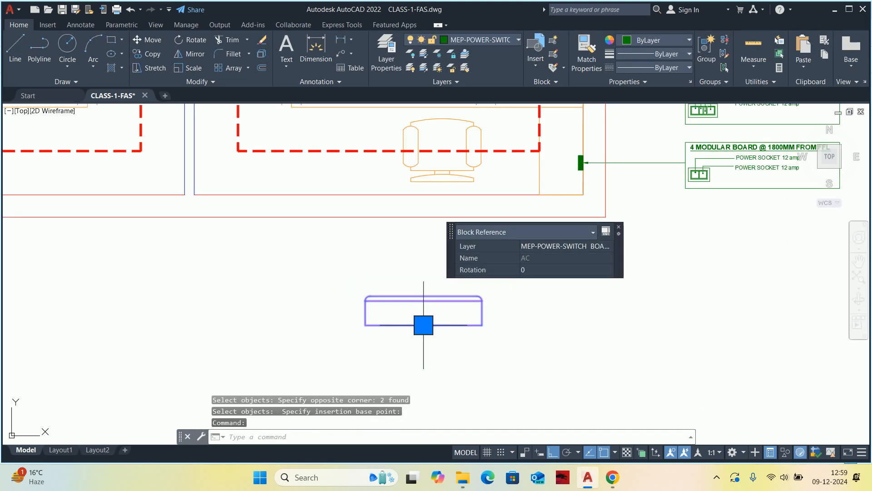
{"action": "type", "text": "m"}
{"action": "key", "text": "Return"}
{"action": "left_click", "coordinate": [418, 324]}
{"action": "scroll", "coordinate": [399, 302], "scroll_direction": "up", "scroll_amount": 4}
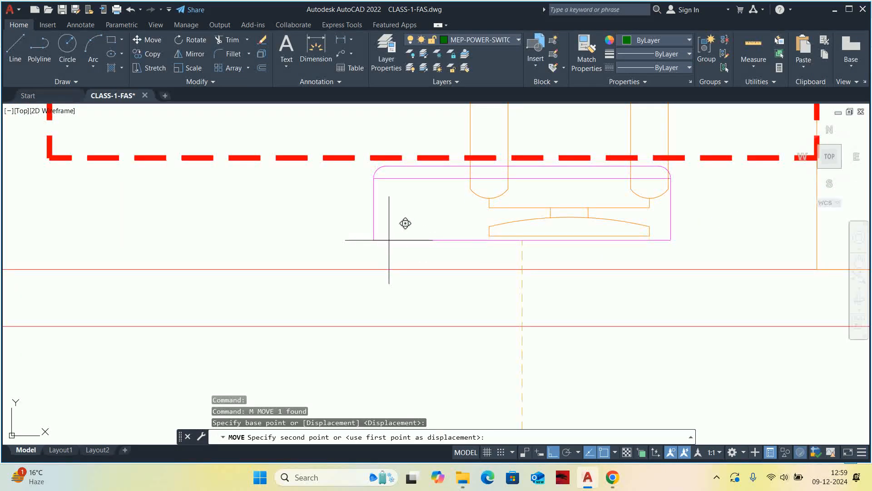
{"action": "scroll", "coordinate": [389, 263], "scroll_direction": "down", "scroll_amount": 2}
{"action": "key", "text": "Escape"}
{"action": "key", "text": "Escape"}
{"action": "key", "text": "Escape"}
{"action": "scroll", "coordinate": [418, 272], "scroll_direction": "down", "scroll_amount": 3}
{"action": "scroll", "coordinate": [427, 289], "scroll_direction": "up", "scroll_amount": 3}
{"action": "middle_click_drag", "start_coordinate": [427, 289], "coordinate": [391, 309]}
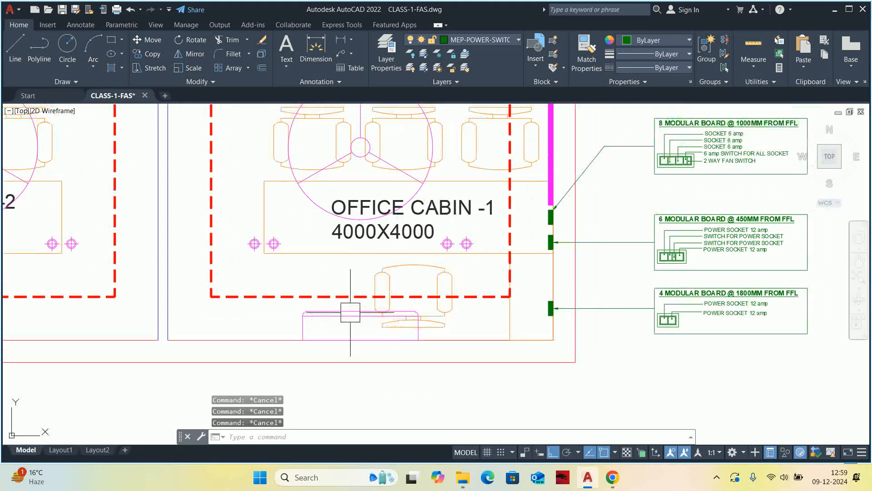
{"action": "scroll", "coordinate": [386, 318], "scroll_direction": "down", "scroll_amount": 2}
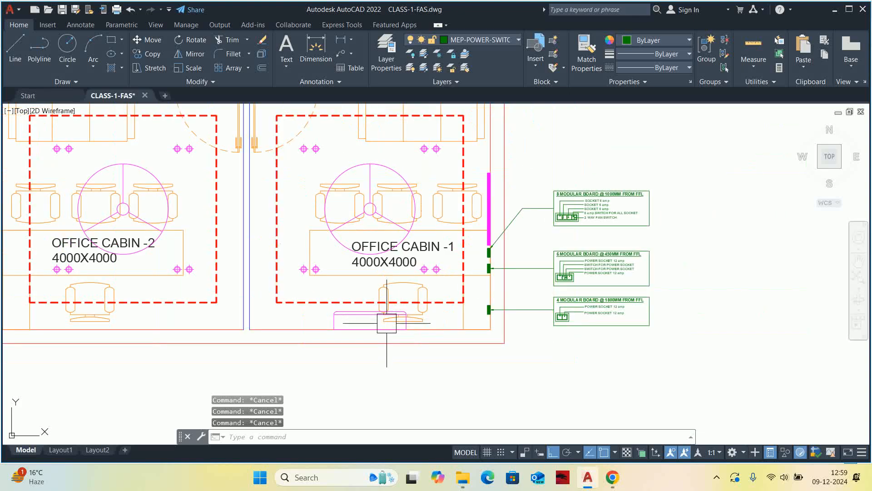
{"action": "mouse_move", "coordinate": [336, 335]}
{"action": "middle_mouse_down"}
{"action": "mouse_move", "coordinate": [310, 315]}
{"action": "mouse_move", "coordinate": [308, 362]}
{"action": "middle_mouse_up"}
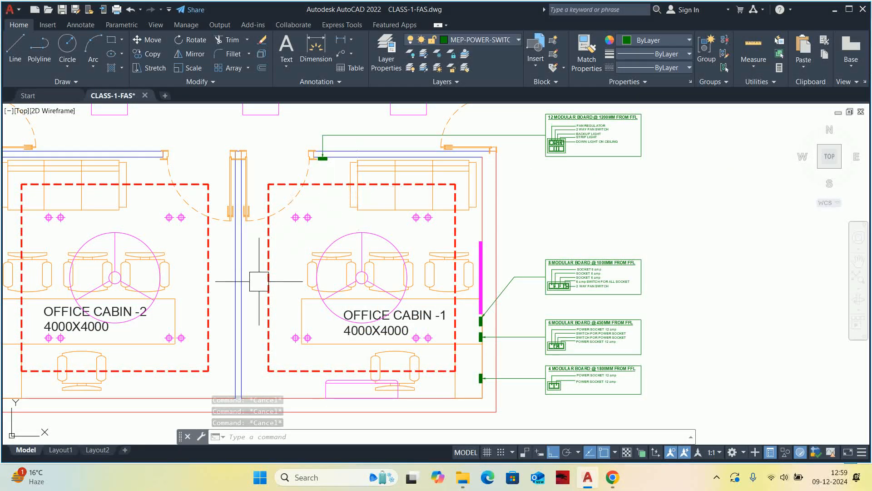
{"action": "scroll", "coordinate": [352, 358], "scroll_direction": "up", "scroll_amount": 2}
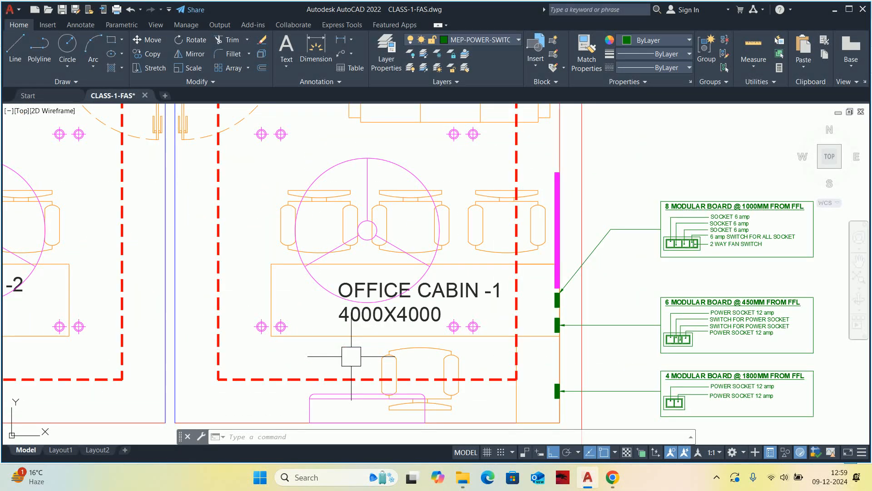
{"action": "middle_click_drag", "start_coordinate": [349, 354], "coordinate": [304, 322]}
{"action": "key", "text": "Escape"}
{"action": "key", "text": "Escape"}
{"action": "key", "text": "Escape"}
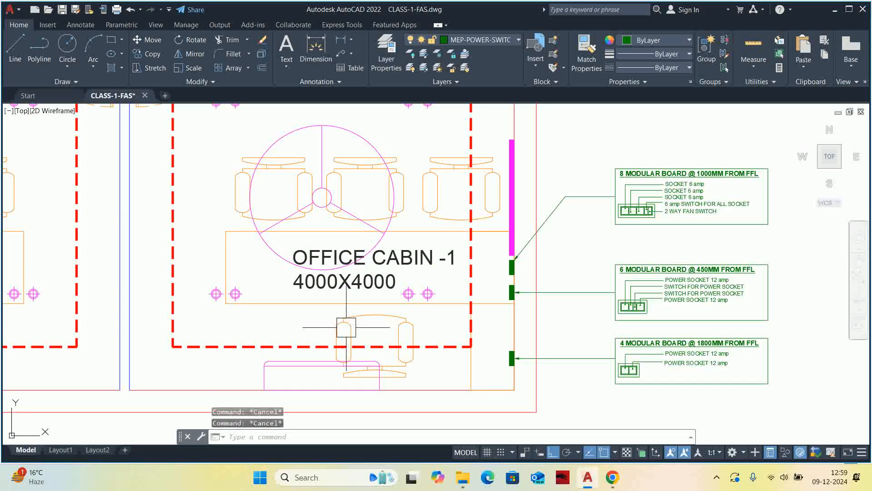
{"action": "type", "text": "co"}
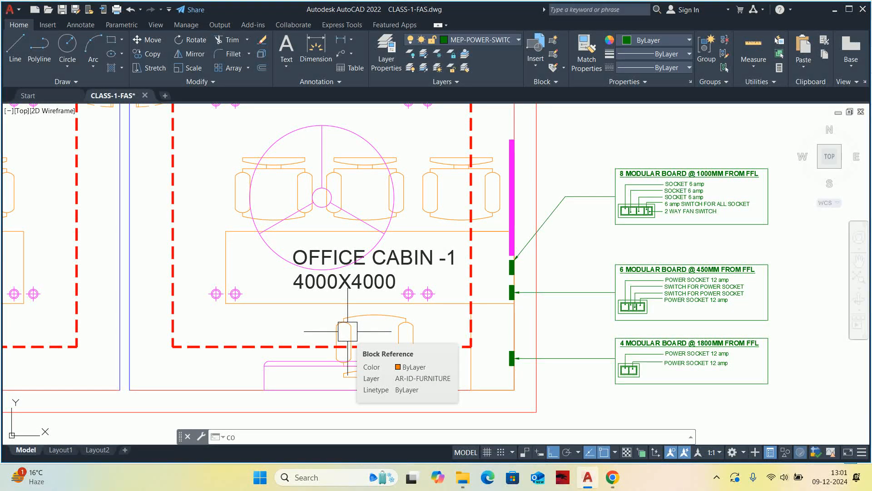
{"action": "key", "text": "Escape"}
{"action": "key", "text": "Escape"}
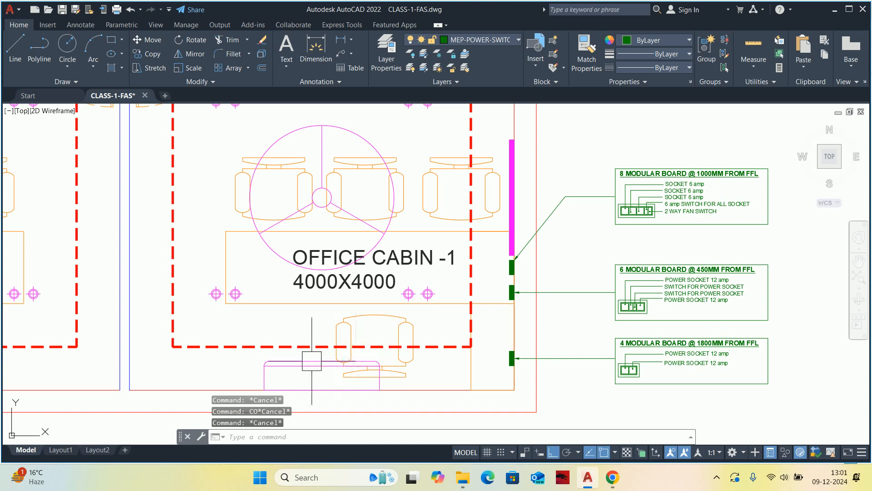
{"action": "key", "text": "Escape"}
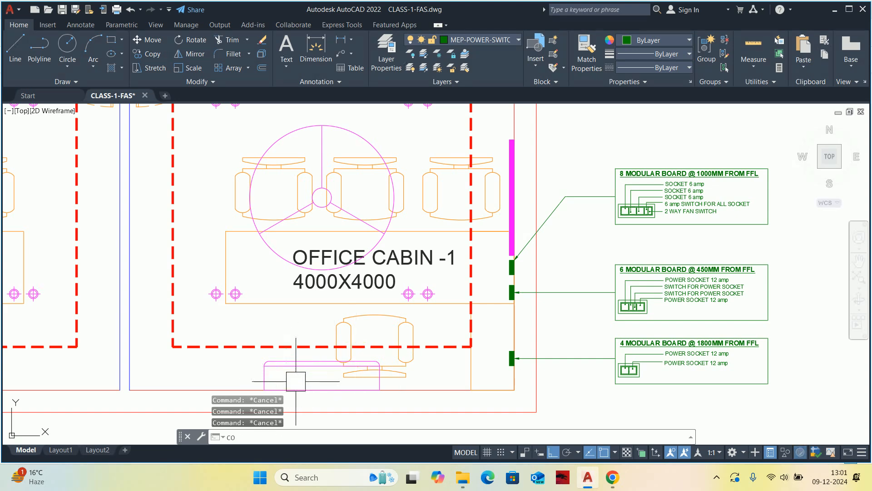
Copy the switchboard symbol of the 4 modular board onto Office Cabin -1's lower wall, just right of the AC unit.
{"action": "type", "text": "co"}
{"action": "key", "text": "Return"}
{"action": "scroll", "coordinate": [501, 358], "scroll_direction": "up", "scroll_amount": 2}
{"action": "left_click", "coordinate": [501, 359]}
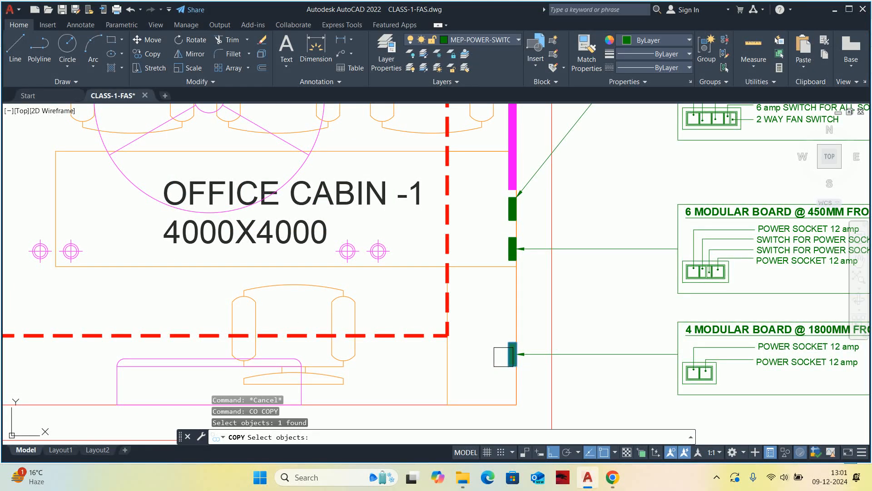
{"action": "key", "text": "Return"}
{"action": "scroll", "coordinate": [518, 358], "scroll_direction": "up", "scroll_amount": 3}
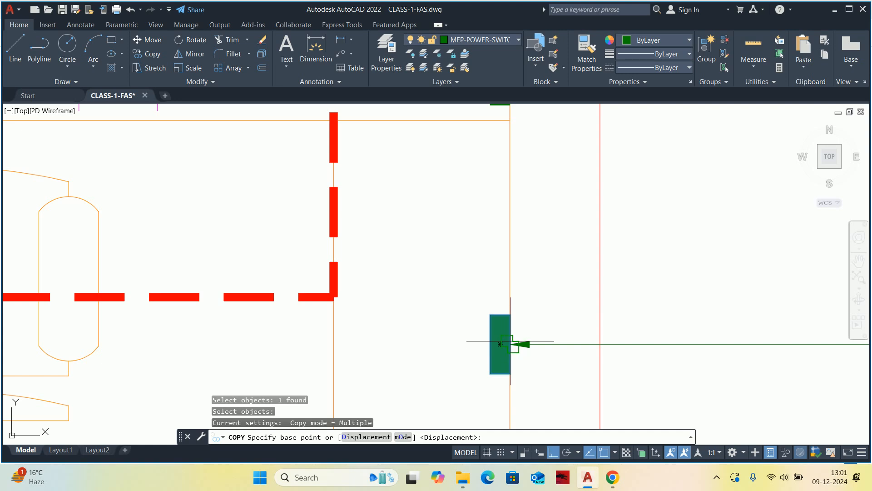
{"action": "left_click", "coordinate": [500, 344]}
{"action": "scroll", "coordinate": [493, 234], "scroll_direction": "down", "scroll_amount": 2}
{"action": "scroll", "coordinate": [409, 205], "scroll_direction": "down", "scroll_amount": 2}
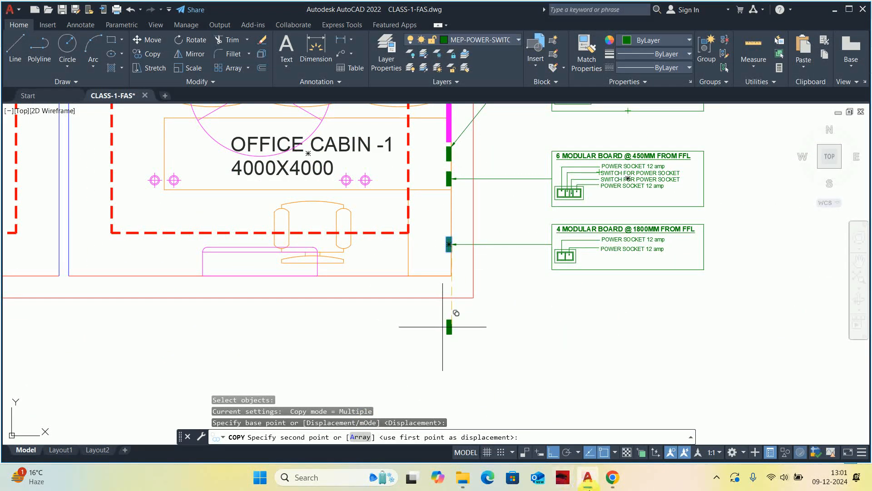
{"action": "key", "text": "F8"}
{"action": "scroll", "coordinate": [341, 284], "scroll_direction": "up", "scroll_amount": 2}
{"action": "scroll", "coordinate": [341, 285], "scroll_direction": "up", "scroll_amount": 3}
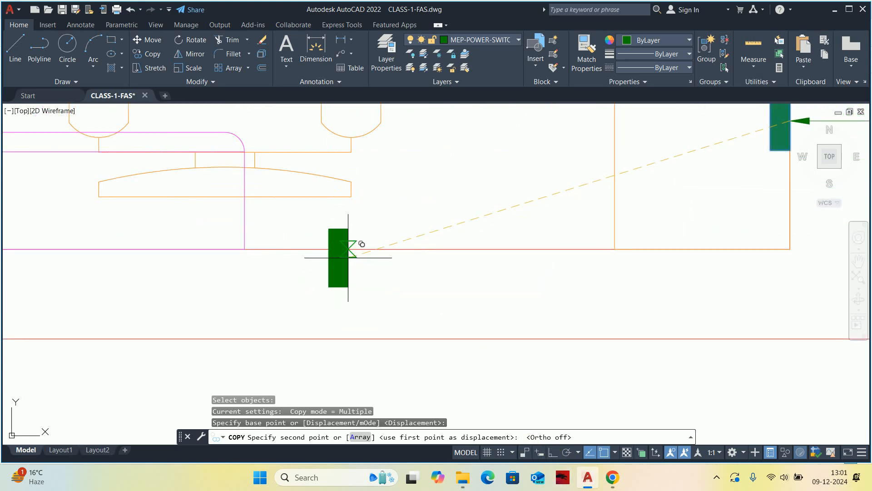
{"action": "key", "text": "Escape"}
Set the copied switchboard block's rotation to 0.
{"action": "left_click", "coordinate": [338, 228]}
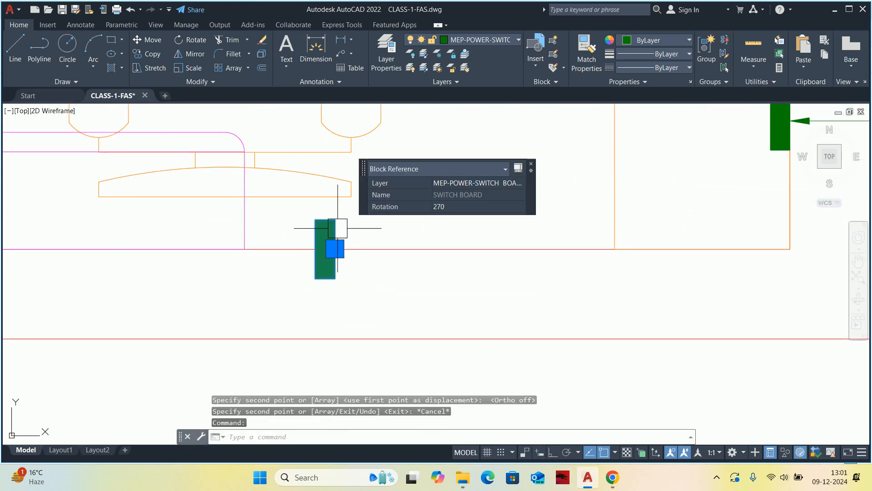
{"action": "left_click", "coordinate": [440, 208]}
{"action": "type", "text": "0"}
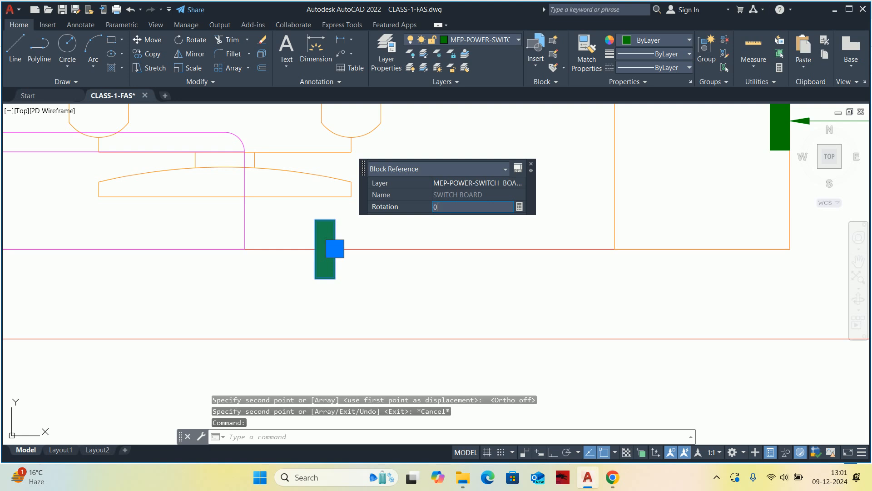
{"action": "key", "text": "Return"}
{"action": "key", "text": "Escape"}
Mirror the rotated switchboard about the inner line of the lower wall so it sits inside the cabin, erasing the source.
{"action": "type", "text": "mi"}
{"action": "key", "text": "Return"}
{"action": "left_click", "coordinate": [351, 267]}
{"action": "key", "text": "Return"}
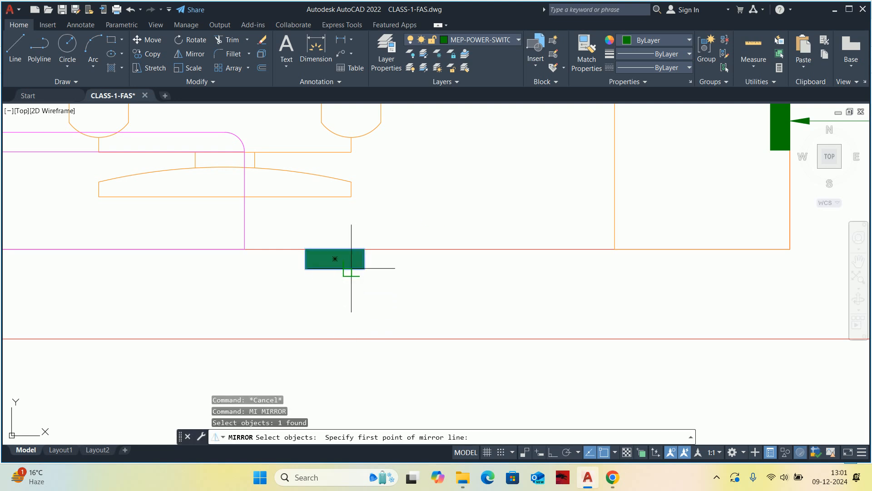
{"action": "left_click", "coordinate": [365, 249]}
{"action": "left_click", "coordinate": [395, 250]}
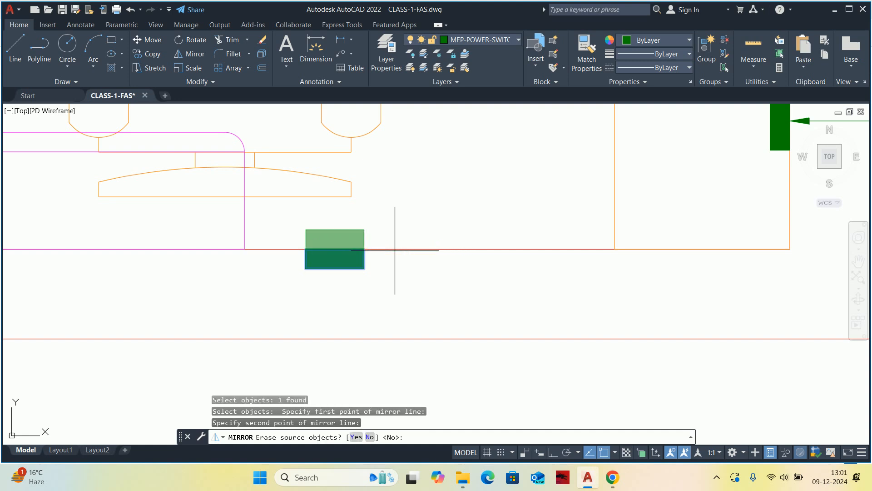
{"action": "key", "text": "Return"}
{"action": "key", "text": "Escape"}
{"action": "key", "text": "Escape"}
{"action": "key", "text": "Escape"}
{"action": "scroll", "coordinate": [354, 253], "scroll_direction": "down", "scroll_amount": 5}
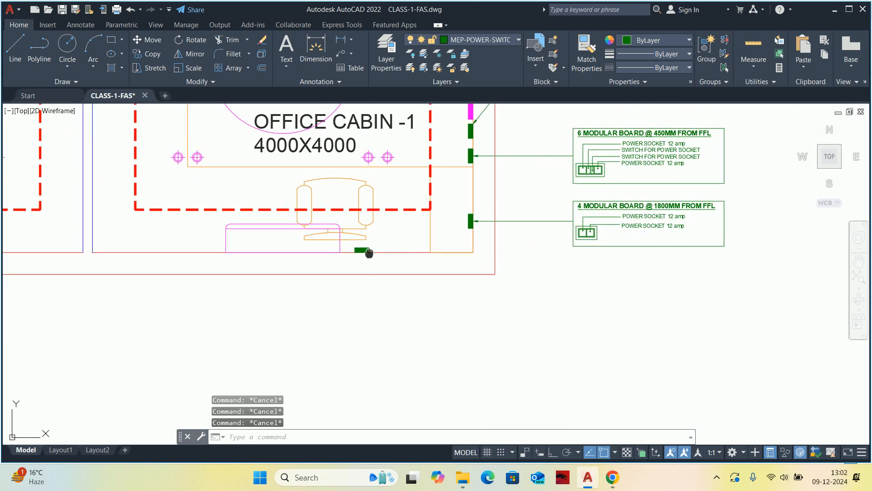
Draw a leader from the new switchboard about 663 straight down, then right to the left edge of the board details, without text.
{"action": "type", "text": "LE"}
{"action": "key", "text": "Return"}
{"action": "scroll", "coordinate": [327, 252], "scroll_direction": "up", "scroll_amount": 6}
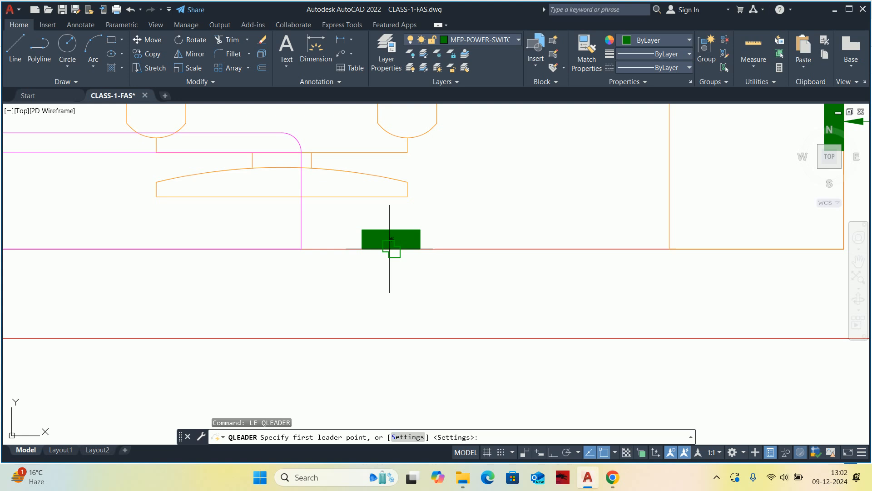
{"action": "left_click", "coordinate": [392, 249]}
{"action": "scroll", "coordinate": [372, 254], "scroll_direction": "down", "scroll_amount": 3}
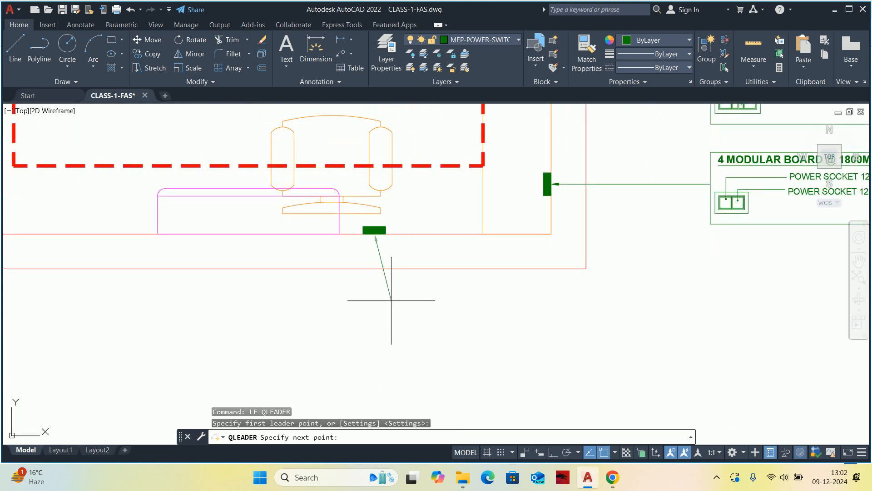
{"action": "left_click", "coordinate": [553, 452]}
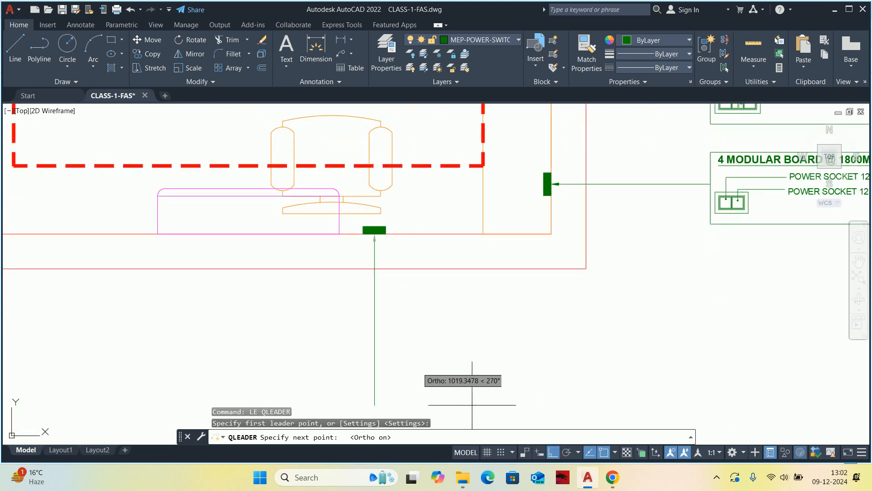
{"action": "left_click", "coordinate": [384, 333]}
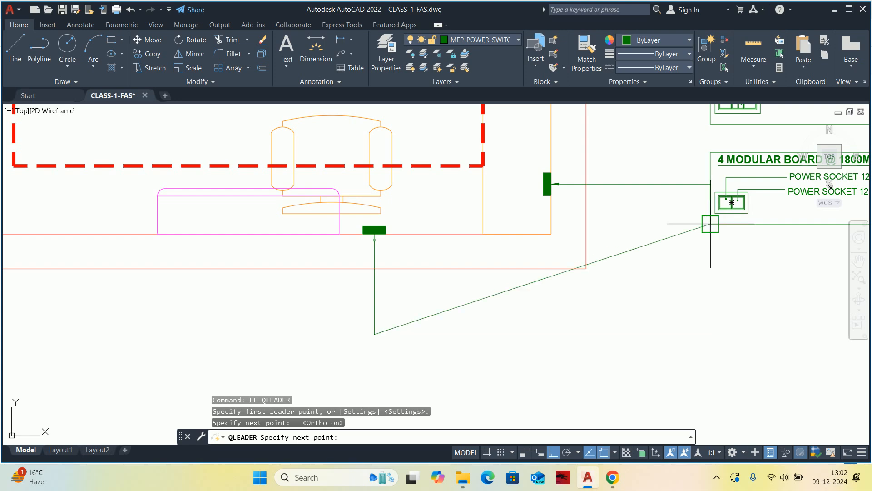
{"action": "left_click", "coordinate": [710, 278]}
{"action": "key", "text": "Escape"}
{"action": "scroll", "coordinate": [709, 278], "scroll_direction": "down", "scroll_amount": 4}
{"action": "middle_click_drag", "start_coordinate": [709, 279], "coordinate": [560, 279]}
{"action": "key", "text": "Escape"}
{"action": "key", "text": "Escape"}
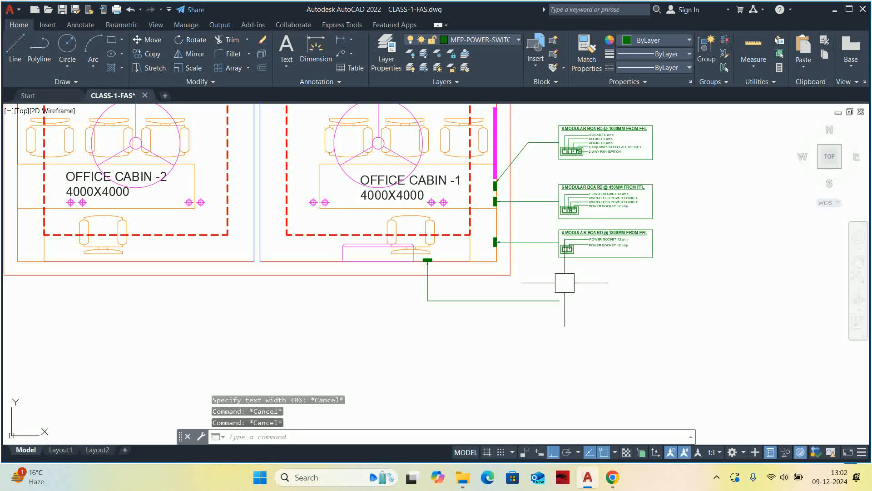
Stretch the new leader's horizontal segment upward, closer to the cabin's lower wall.
{"action": "type", "text": "s"}
{"action": "key", "text": "space"}
{"action": "left_click", "coordinate": [600, 317]}
{"action": "left_click", "coordinate": [373, 295]}
{"action": "key", "text": "space"}
{"action": "left_click", "coordinate": [385, 330]}
{"action": "key", "text": "Escape"}
{"action": "key", "text": "Escape"}
{"action": "scroll", "coordinate": [529, 292], "scroll_direction": "down", "scroll_amount": 2}
Copy the 4 modular board detail from its leader connection point to the end of the new switchboard's leader.
{"action": "type", "text": "co"}
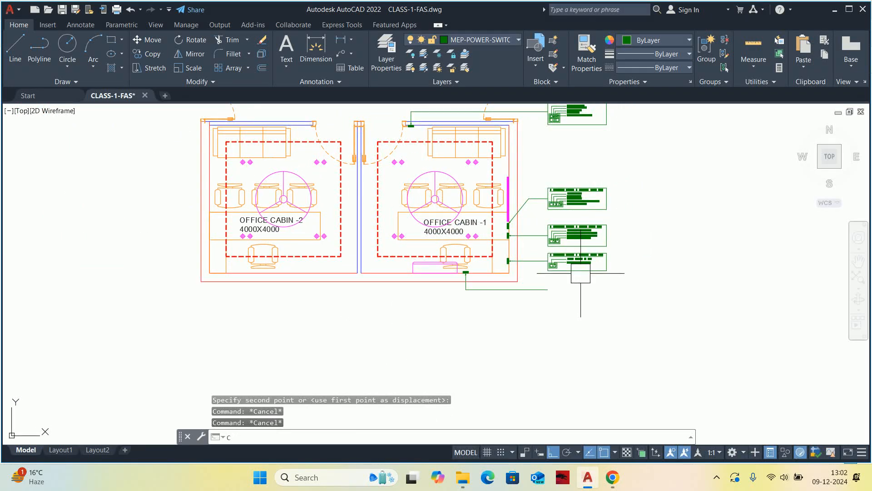
{"action": "key", "text": "space"}
{"action": "scroll", "coordinate": [597, 260], "scroll_direction": "up", "scroll_amount": 5}
{"action": "left_click", "coordinate": [451, 229]}
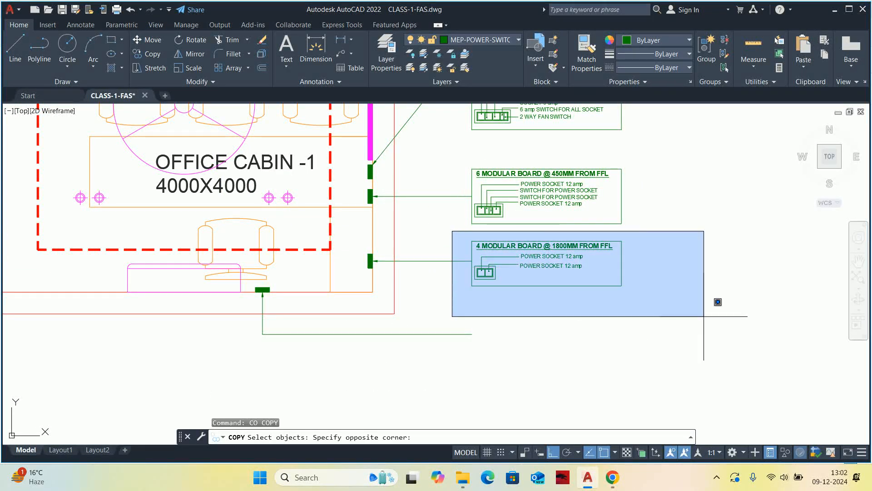
{"action": "left_click", "coordinate": [722, 318]}
{"action": "key", "text": "space"}
{"action": "left_click", "coordinate": [471, 261]}
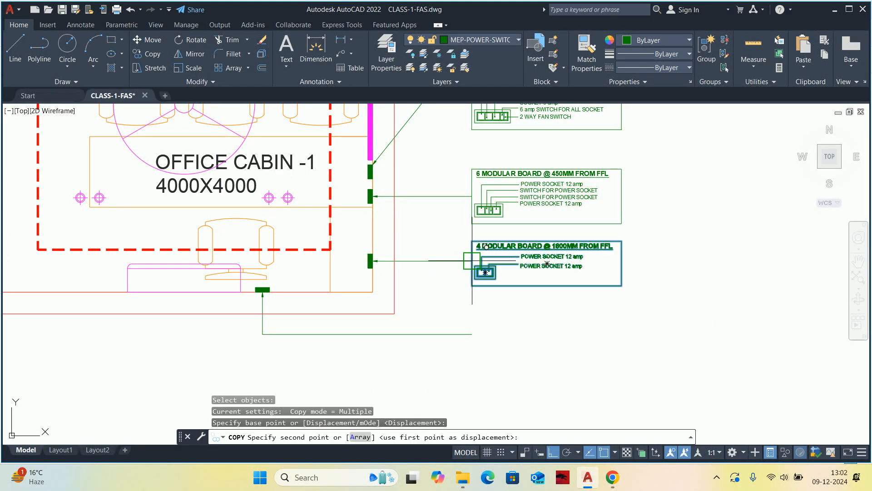
{"action": "key", "text": "Escape"}
{"action": "key", "text": "Escape"}
{"action": "key", "text": "Escape"}
Delete the lower POWER SOCKET 12 amp label and its leader from the copied board detail.
{"action": "scroll", "coordinate": [473, 339], "scroll_direction": "up", "scroll_amount": 8}
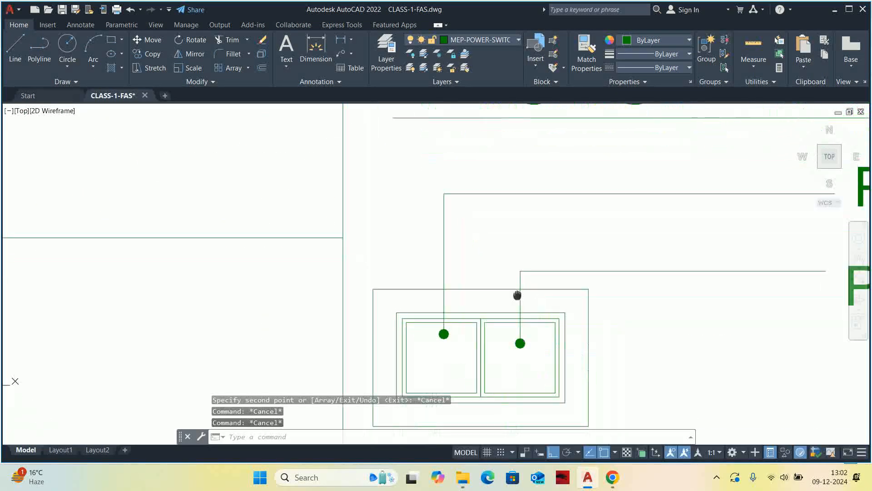
{"action": "scroll", "coordinate": [628, 296], "scroll_direction": "down", "scroll_amount": 2}
{"action": "left_click", "coordinate": [656, 316]}
{"action": "left_click", "coordinate": [599, 271]}
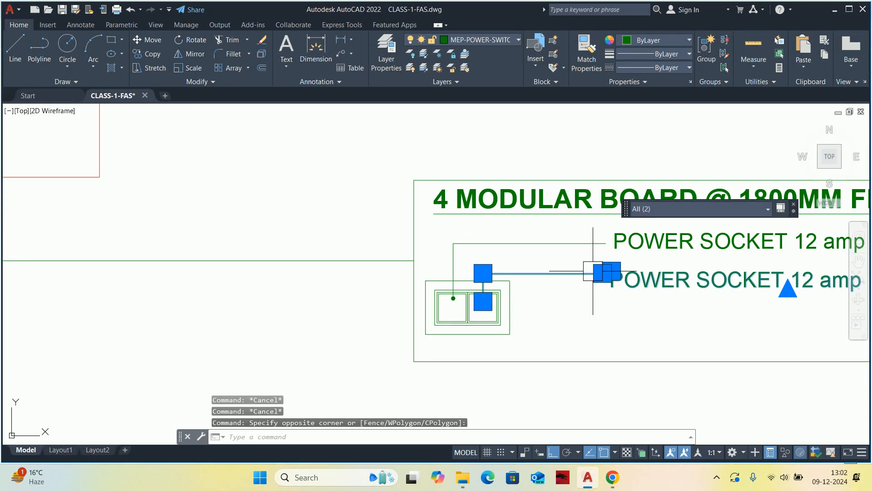
{"action": "key", "text": "Delete"}
{"action": "scroll", "coordinate": [598, 272], "scroll_direction": "down", "scroll_amount": 2}
{"action": "scroll", "coordinate": [541, 286], "scroll_direction": "up", "scroll_amount": 5}
{"action": "key", "text": "Escape"}
{"action": "key", "text": "Escape"}
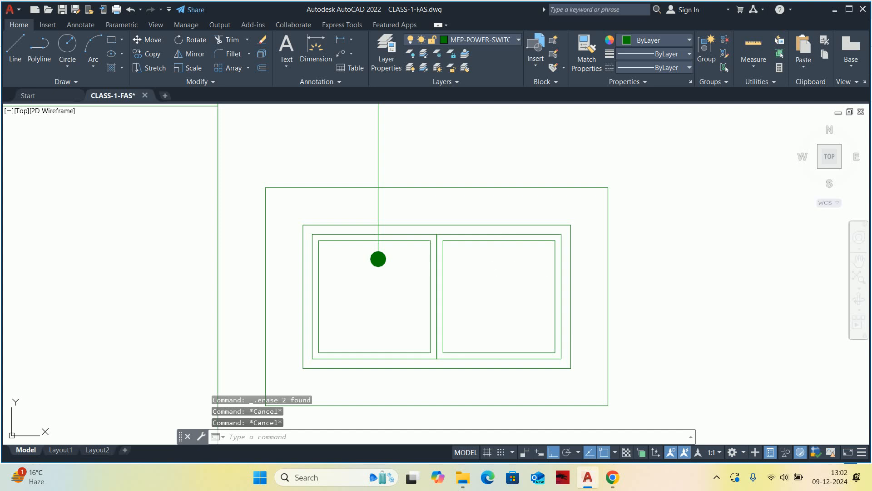
Delete the right-hand socket module outline from the copied 4 modular board detail, including its leftover inner lines.
{"action": "left_click", "coordinate": [504, 269]}
{"action": "left_click", "coordinate": [473, 230]}
{"action": "mouse_move", "coordinate": [468, 235]}
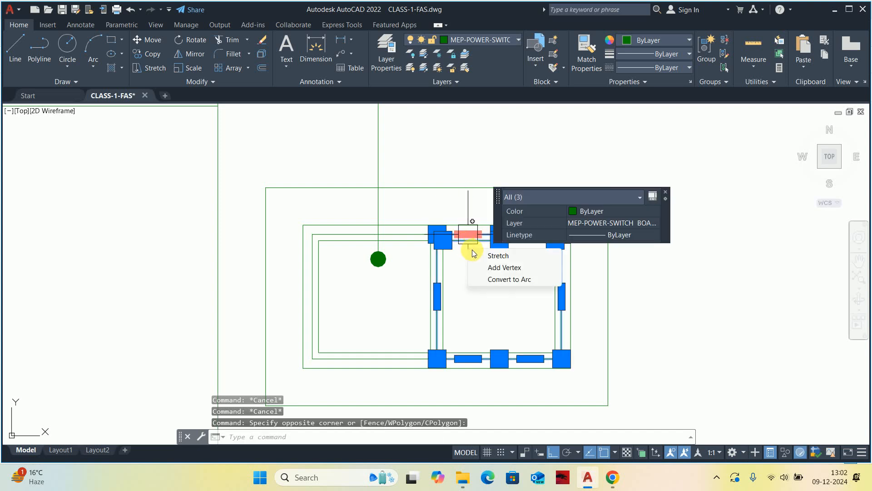
{"action": "key", "text": "Delete"}
{"action": "scroll", "coordinate": [559, 364], "scroll_direction": "up", "scroll_amount": 4}
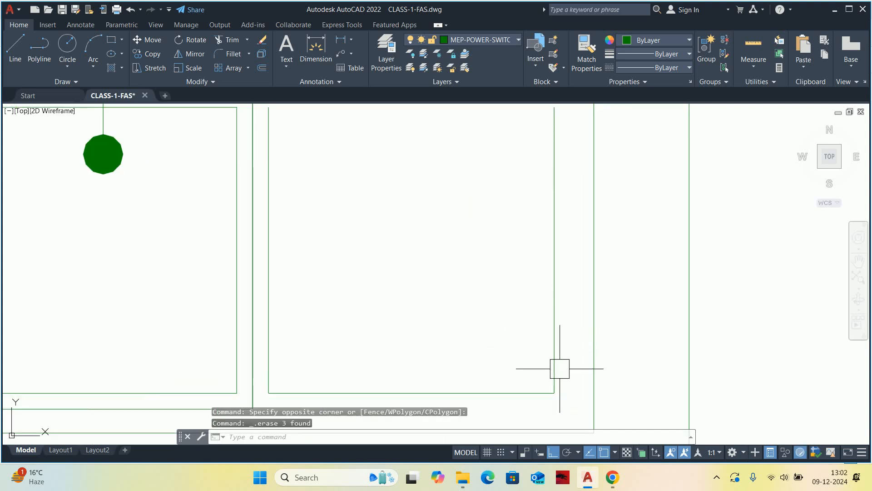
{"action": "left_click", "coordinate": [555, 390]}
{"action": "key", "text": "Delete"}
{"action": "scroll", "coordinate": [483, 339], "scroll_direction": "down", "scroll_amount": 5}
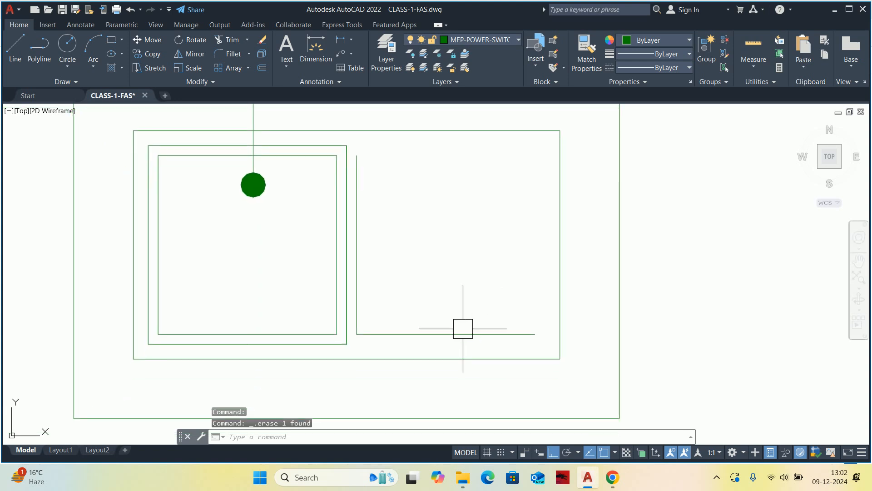
{"action": "scroll", "coordinate": [433, 331], "scroll_direction": "down", "scroll_amount": 2}
{"action": "left_click", "coordinate": [380, 288]}
{"action": "key", "text": "Delete"}
Stretch the right sides of the two outer board frames leftward to fit around the remaining socket module.
{"action": "middle_click_drag", "start_coordinate": [382, 286], "coordinate": [399, 289]}
{"action": "type", "text": "s"}
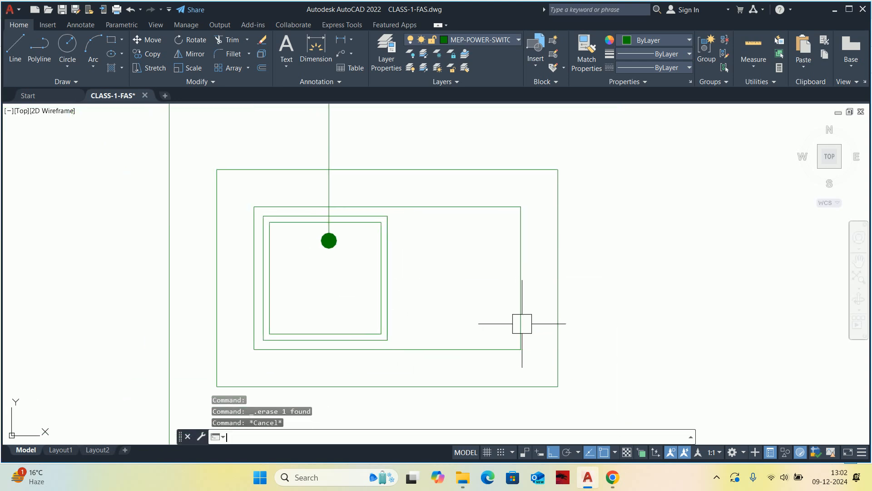
{"action": "key", "text": "Return"}
{"action": "left_click", "coordinate": [634, 418]}
{"action": "left_click", "coordinate": [478, 137]}
{"action": "key", "text": "Return"}
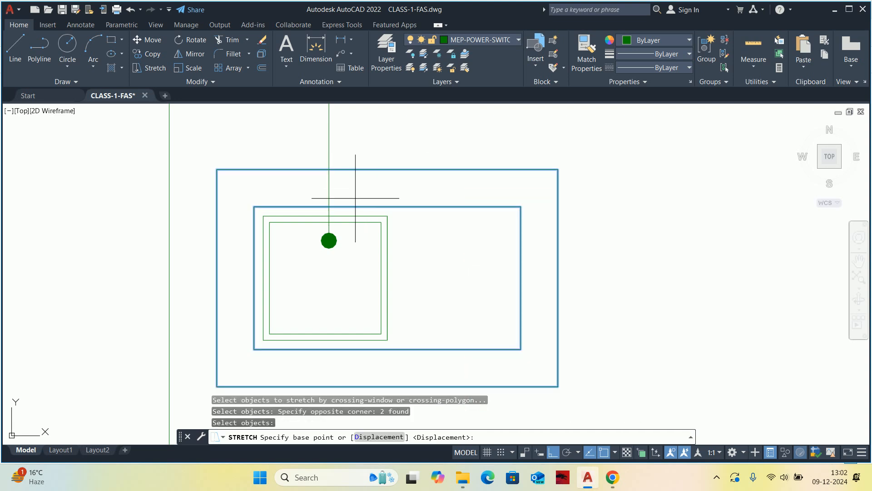
{"action": "scroll", "coordinate": [354, 205], "scroll_direction": "up", "scroll_amount": 2}
{"action": "left_click", "coordinate": [407, 221]}
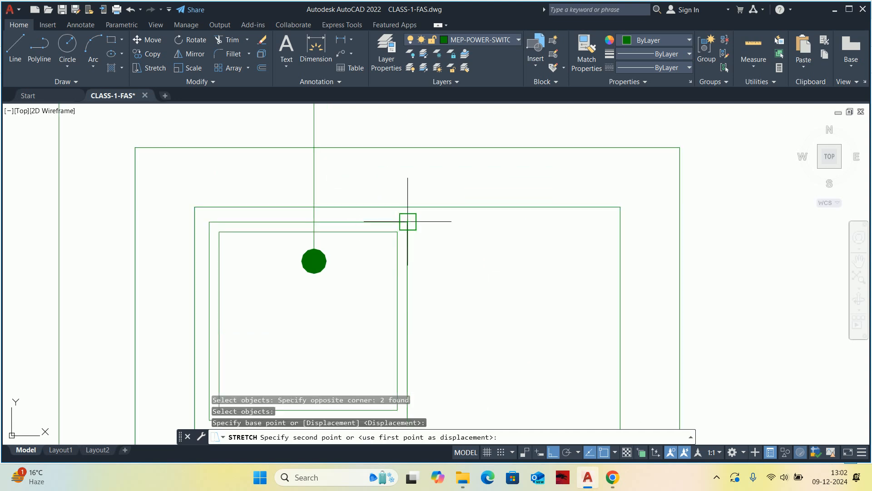
{"action": "key", "text": "Escape"}
{"action": "key", "text": "Escape"}
{"action": "scroll", "coordinate": [402, 207], "scroll_direction": "down", "scroll_amount": 10}
{"action": "middle_click_drag", "start_coordinate": [427, 233], "coordinate": [393, 244]}
{"action": "key", "text": "Escape"}
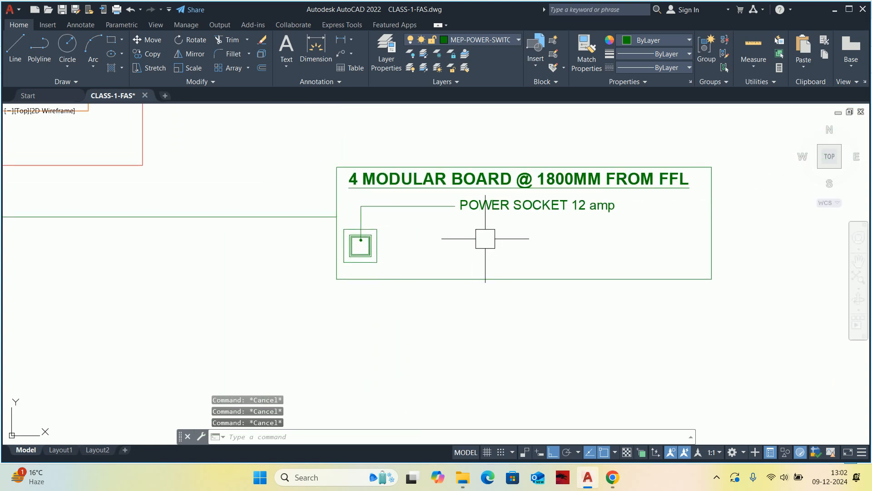
Draw a straight leader without text from the socket module's centre rightward, ending in line with the end of the leader above.
{"action": "type", "text": "LE"}
{"action": "key", "text": "Return"}
{"action": "scroll", "coordinate": [361, 241], "scroll_direction": "up", "scroll_amount": 5}
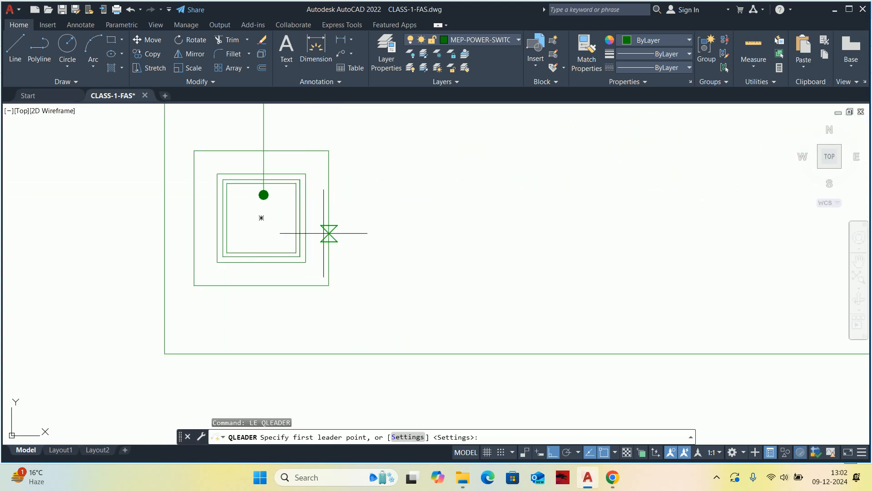
{"action": "left_click", "coordinate": [261, 218]}
{"action": "scroll", "coordinate": [520, 236], "scroll_direction": "down", "scroll_amount": 4}
{"action": "middle_click_drag", "start_coordinate": [564, 242], "coordinate": [457, 255]}
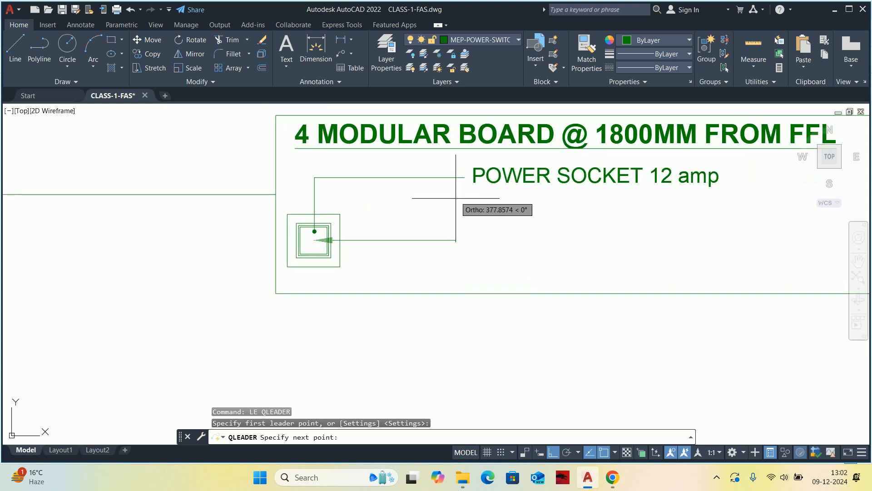
{"action": "left_click", "coordinate": [464, 229]}
{"action": "key", "text": "Escape"}
Match the new leader's properties to the existing POWER SOCKET leader with the dot end.
{"action": "key", "text": "Escape"}
{"action": "type", "text": "MA"}
{"action": "key", "text": "Return"}
{"action": "left_click", "coordinate": [426, 180]}
{"action": "left_click", "coordinate": [415, 240]}
{"action": "key", "text": "Escape"}
{"action": "key", "text": "Escape"}
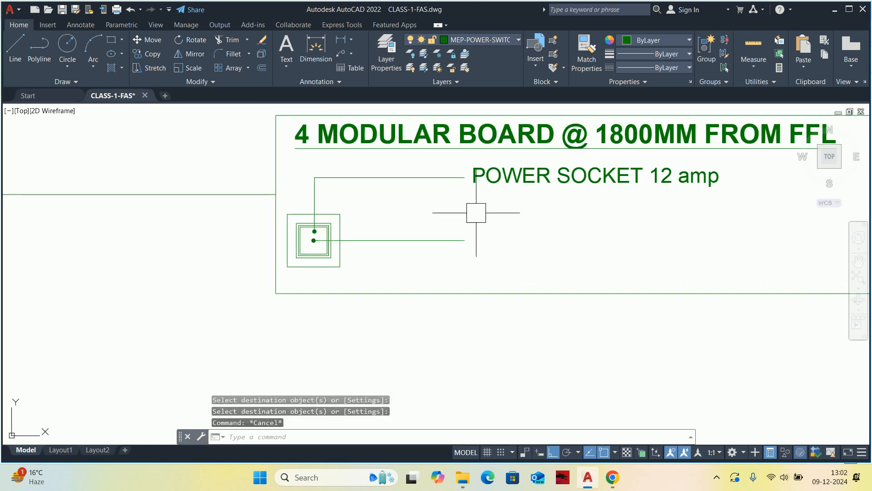
Move the POWER SOCKET 12 amp label from the old leader's end to the new leader's end.
{"action": "type", "text": "M"}
{"action": "key", "text": "Return"}
{"action": "left_click", "coordinate": [466, 182]}
{"action": "key", "text": "Return"}
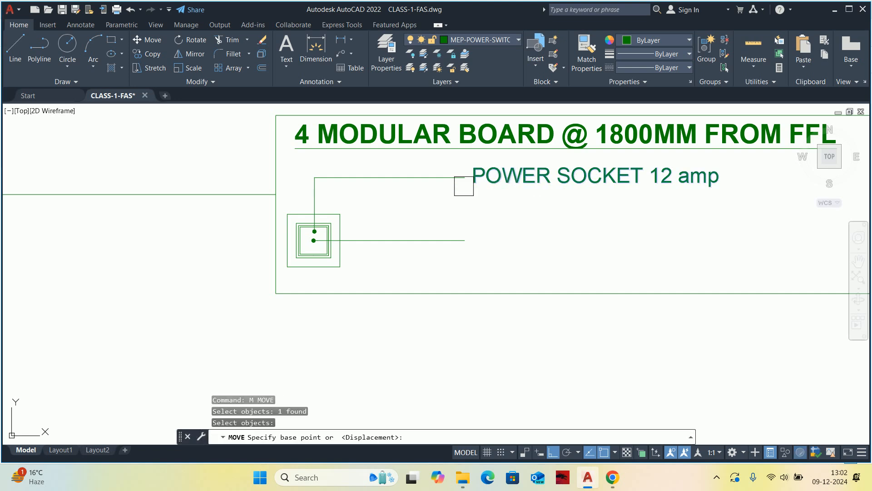
{"action": "left_click", "coordinate": [464, 178]}
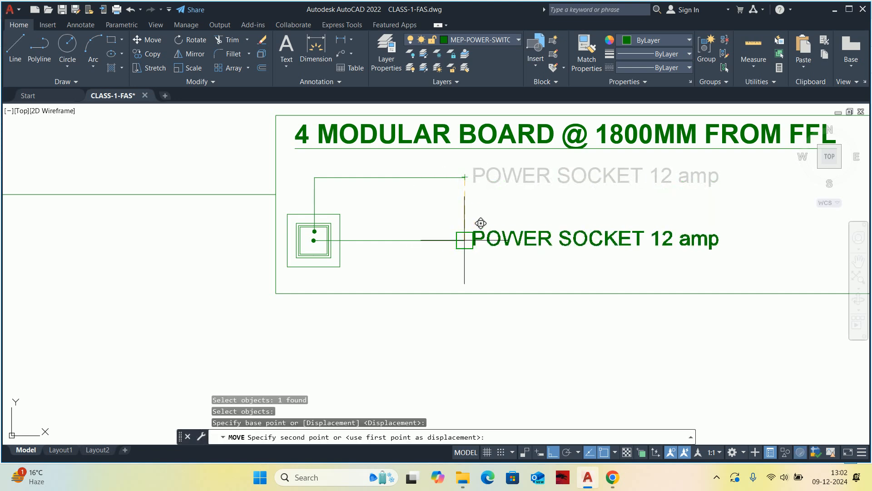
{"action": "left_click", "coordinate": [464, 239]}
{"action": "key", "text": "Escape"}
{"action": "key", "text": "Escape"}
Delete the old upper leader from the copied board detail.
{"action": "left_click", "coordinate": [392, 192]}
{"action": "left_click", "coordinate": [305, 171]}
{"action": "scroll", "coordinate": [314, 182], "scroll_direction": "down", "scroll_amount": 6}
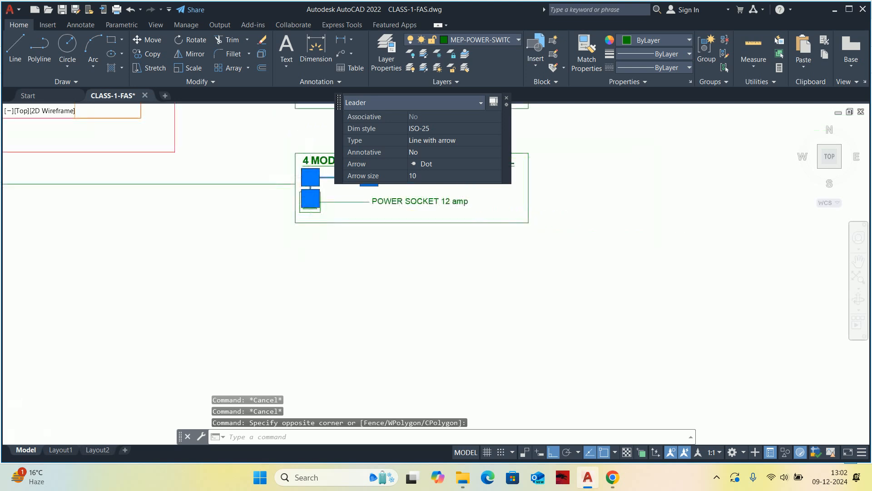
{"action": "key", "text": "Delete"}
{"action": "mouse_move", "coordinate": [439, 207]}
{"action": "middle_mouse_down"}
{"action": "mouse_move", "coordinate": [484, 232]}
{"action": "mouse_move", "coordinate": [528, 239]}
{"action": "middle_mouse_up"}
{"action": "key", "text": "Escape"}
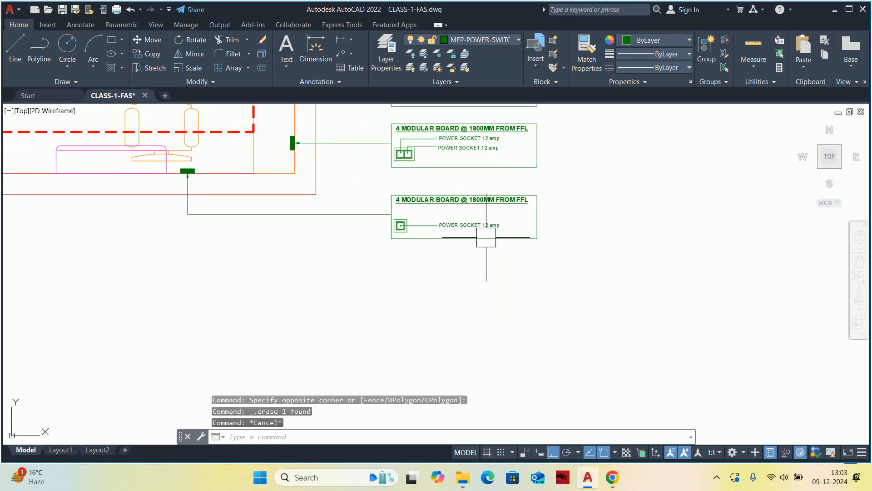
Change the copied board detail's label to read POWER SOCKET 16 amp.
{"action": "middle_click_drag", "start_coordinate": [375, 229], "coordinate": [430, 229]}
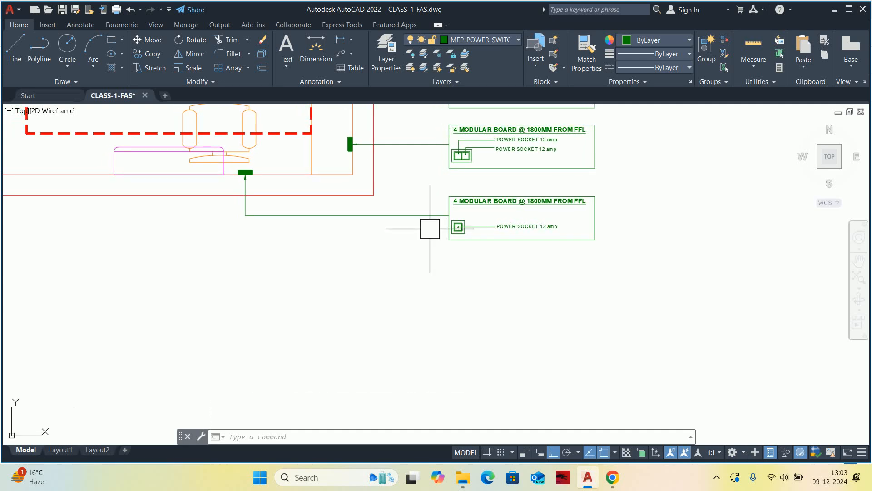
{"action": "scroll", "coordinate": [482, 214], "scroll_direction": "up", "scroll_amount": 4}
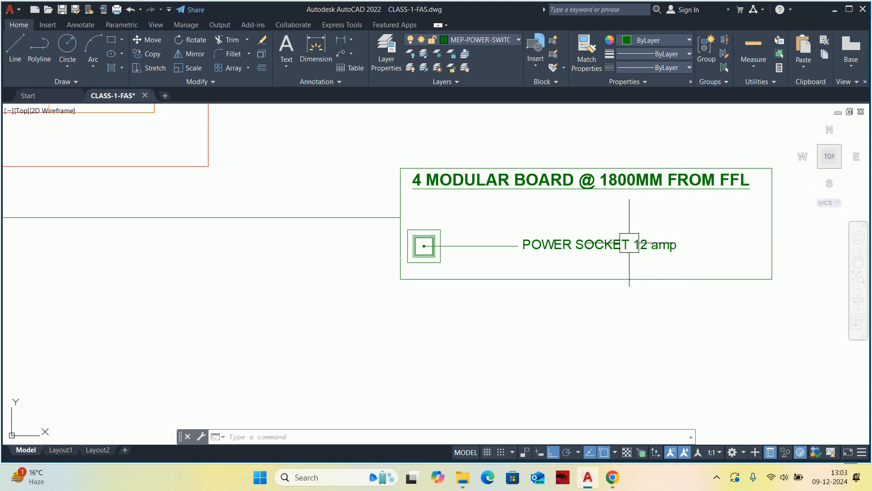
{"action": "scroll", "coordinate": [616, 244], "scroll_direction": "up", "scroll_amount": 4}
{"action": "middle_click_drag", "start_coordinate": [642, 252], "coordinate": [530, 253]}
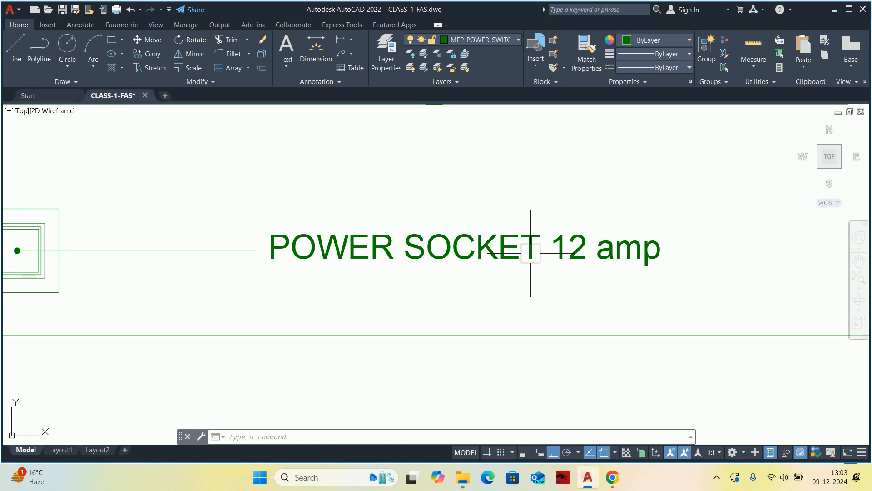
{"action": "double_click", "coordinate": [588, 253]}
{"action": "left_click_drag", "start_coordinate": [588, 253], "coordinate": [577, 254]}
{"action": "type", "text": "T"}
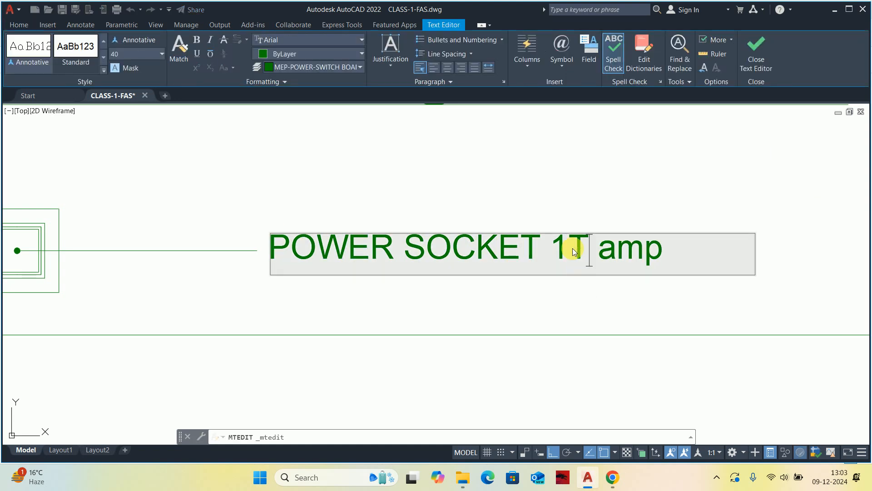
{"action": "key", "text": "BackSpace"}
{"action": "type", "text": "6"}
{"action": "left_click", "coordinate": [552, 353]}
{"action": "scroll", "coordinate": [552, 350], "scroll_direction": "down", "scroll_amount": 10}
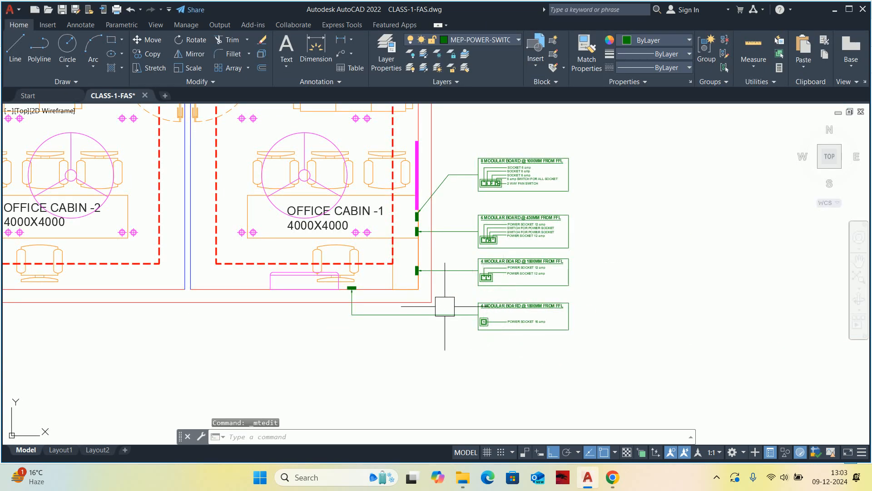
Examine the switchboards, leaders and board details around Office Cabin -1.
{"action": "middle_click_drag", "start_coordinate": [444, 306], "coordinate": [467, 296]}
{"action": "scroll", "coordinate": [377, 296], "scroll_direction": "up", "scroll_amount": 5}
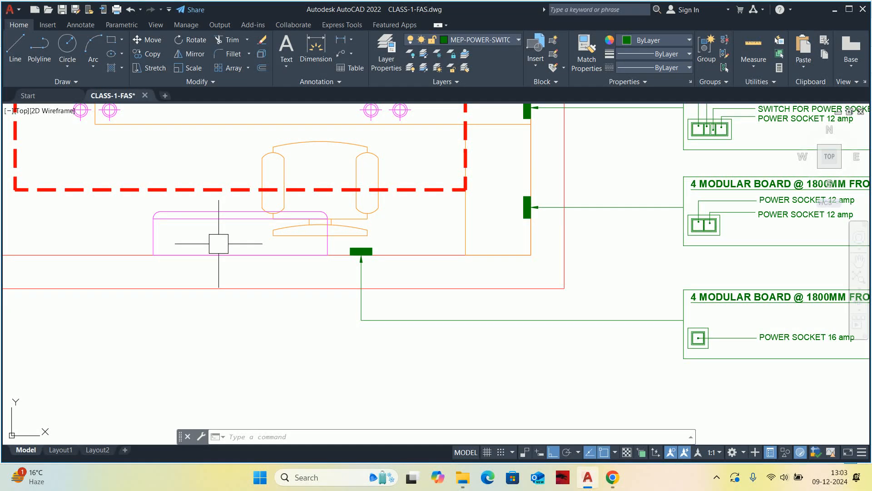
{"action": "scroll", "coordinate": [291, 249], "scroll_direction": "down", "scroll_amount": 3}
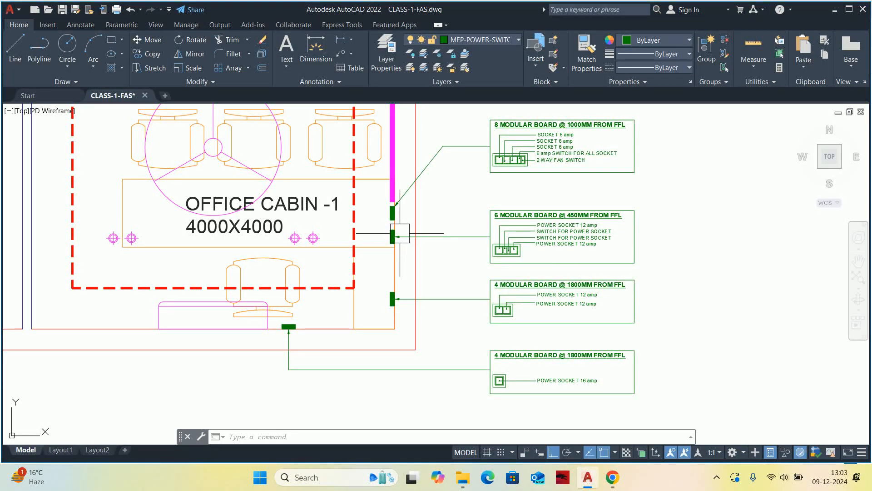
{"action": "mouse_move", "coordinate": [400, 234]}
{"action": "middle_mouse_down"}
{"action": "mouse_move", "coordinate": [421, 262]}
{"action": "mouse_move", "coordinate": [420, 281]}
{"action": "middle_mouse_up"}
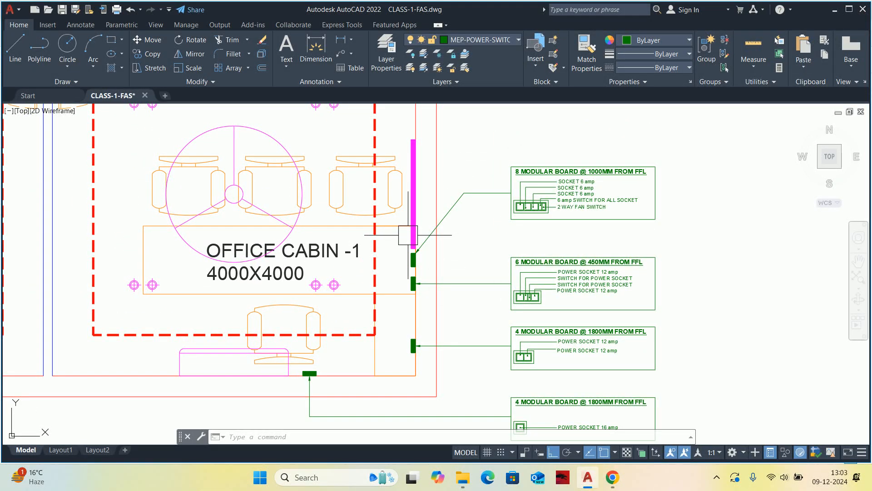
{"action": "scroll", "coordinate": [408, 235], "scroll_direction": "down", "scroll_amount": 3}
{"action": "middle_click_drag", "start_coordinate": [408, 237], "coordinate": [411, 287]}
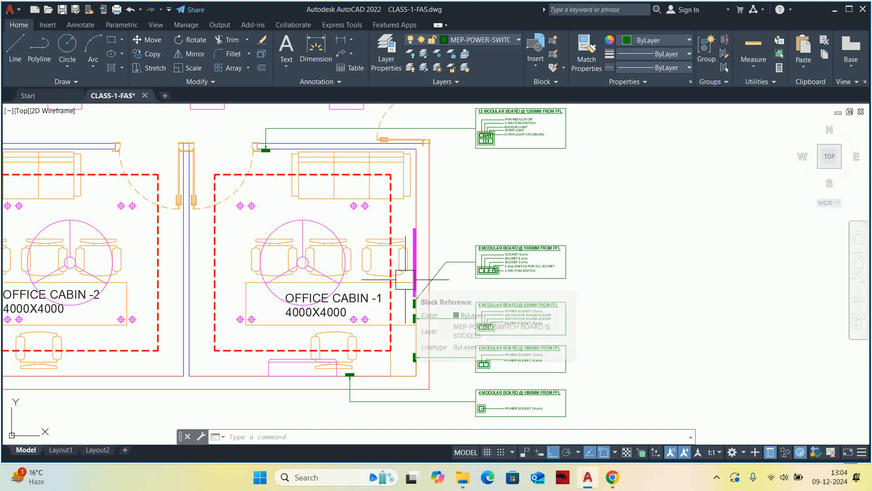
{"action": "scroll", "coordinate": [412, 295], "scroll_direction": "up", "scroll_amount": 4}
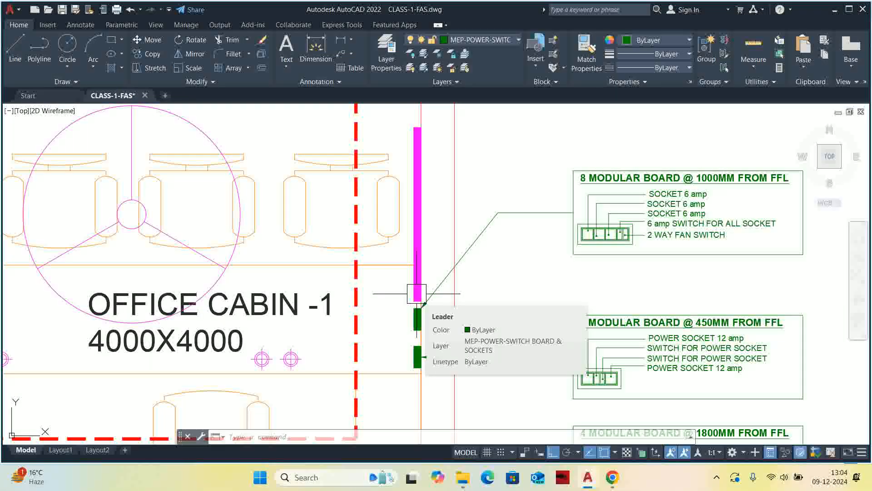
{"action": "scroll", "coordinate": [417, 293], "scroll_direction": "down", "scroll_amount": 6}
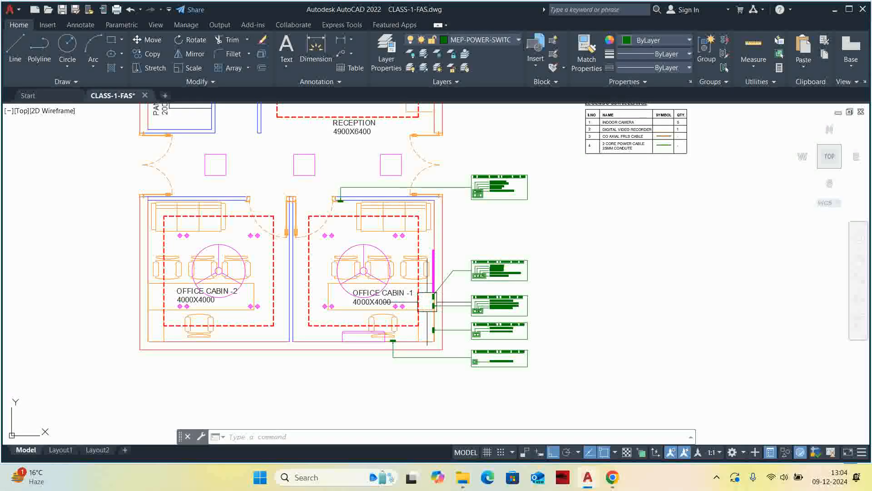
{"action": "middle_click_drag", "start_coordinate": [458, 278], "coordinate": [447, 289]}
Start a Mirror of the Office Cabin -1 electrical items, selecting the four lower board details and their leaders.
{"action": "key", "text": "Escape"}
{"action": "key", "text": "Escape"}
{"action": "key", "text": "Escape"}
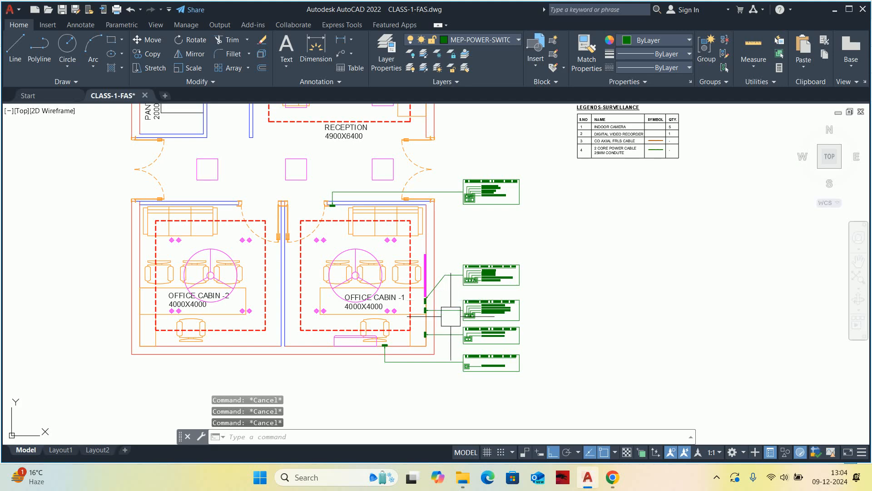
{"action": "type", "text": "MI"}
{"action": "key", "text": "Return"}
{"action": "left_click", "coordinate": [542, 408]}
{"action": "left_click", "coordinate": [411, 202]}
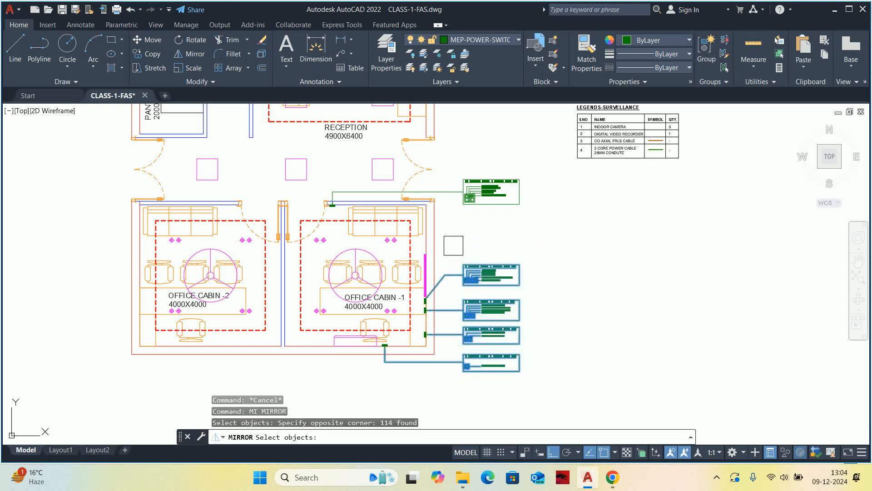
Add the lower-wall switchboard and the AC unit to the mirror selection.
{"action": "scroll", "coordinate": [411, 331], "scroll_direction": "up", "scroll_amount": 6}
{"action": "scroll", "coordinate": [291, 326], "scroll_direction": "up", "scroll_amount": 2}
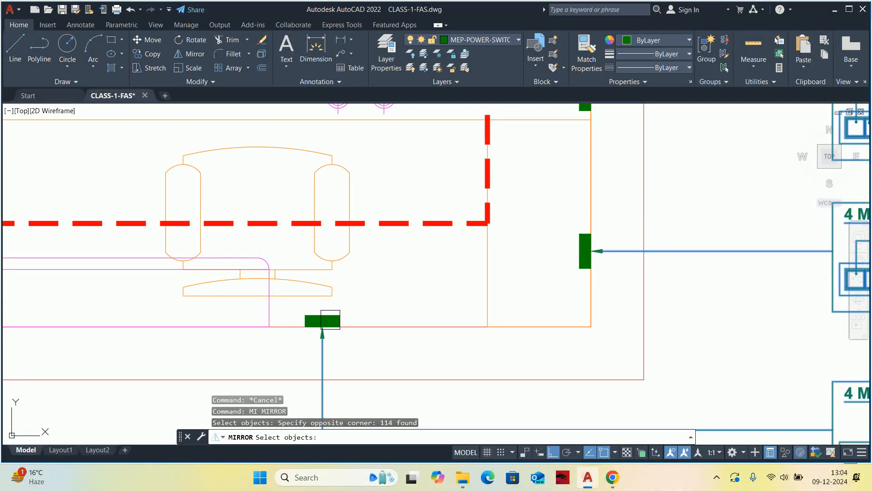
{"action": "left_click", "coordinate": [331, 320]}
{"action": "scroll", "coordinate": [344, 315], "scroll_direction": "up", "scroll_amount": 2}
{"action": "left_click", "coordinate": [353, 310]}
{"action": "left_click", "coordinate": [303, 326]}
{"action": "middle_click_drag", "start_coordinate": [323, 323], "coordinate": [419, 334]}
{"action": "left_click", "coordinate": [323, 326]}
{"action": "scroll", "coordinate": [352, 325], "scroll_direction": "down", "scroll_amount": 6}
{"action": "middle_click_drag", "start_coordinate": [352, 326], "coordinate": [346, 339]}
Add the three switchboards on Office Cabin -1's right wall to the mirror selection.
{"action": "scroll", "coordinate": [461, 306], "scroll_direction": "up", "scroll_amount": 3}
{"action": "left_click", "coordinate": [456, 298]}
{"action": "left_click", "coordinate": [469, 255]}
{"action": "middle_click_drag", "start_coordinate": [469, 256], "coordinate": [481, 370]}
{"action": "left_click", "coordinate": [460, 274]}
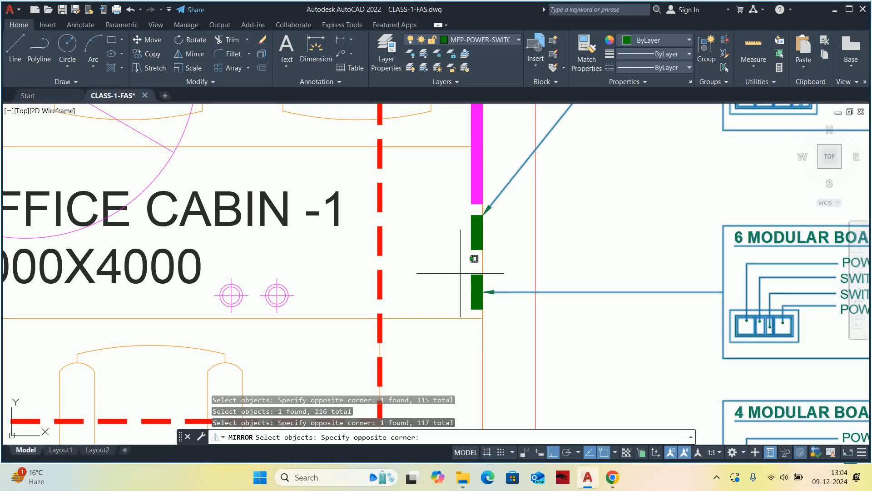
{"action": "left_click", "coordinate": [517, 312]}
{"action": "middle_click_drag", "start_coordinate": [478, 246], "coordinate": [485, 308]}
{"action": "scroll", "coordinate": [465, 277], "scroll_direction": "up", "scroll_amount": 2}
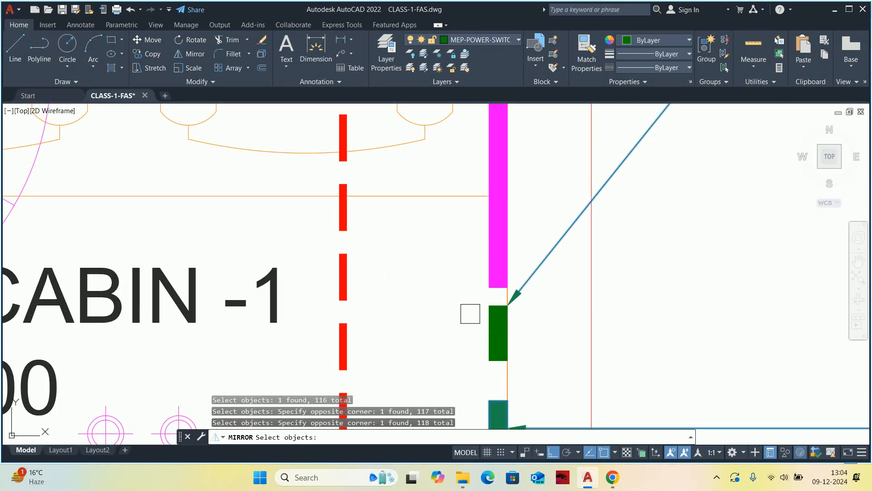
{"action": "left_click", "coordinate": [567, 372]}
{"action": "scroll", "coordinate": [500, 314], "scroll_direction": "down", "scroll_amount": 11}
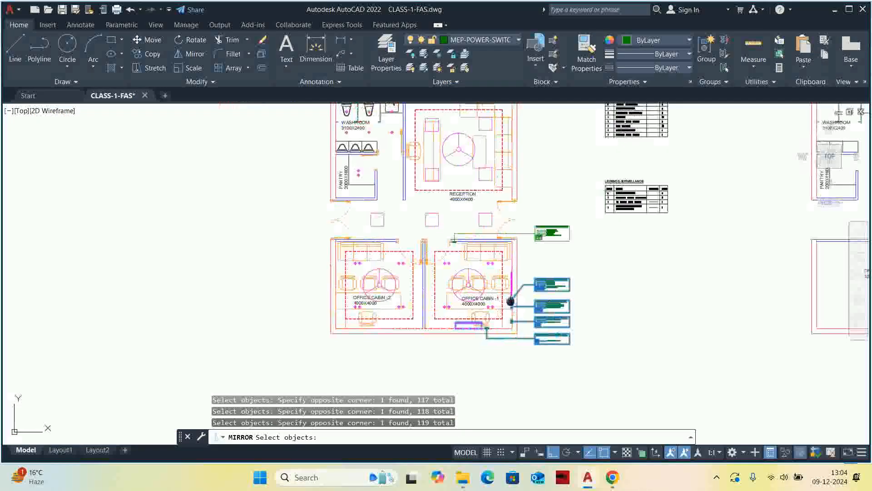
Add the switchboard on Office Cabin -1's upper wall and its leader to the mirror selection.
{"action": "scroll", "coordinate": [458, 245], "scroll_direction": "up", "scroll_amount": 10}
{"action": "left_click", "coordinate": [450, 217]}
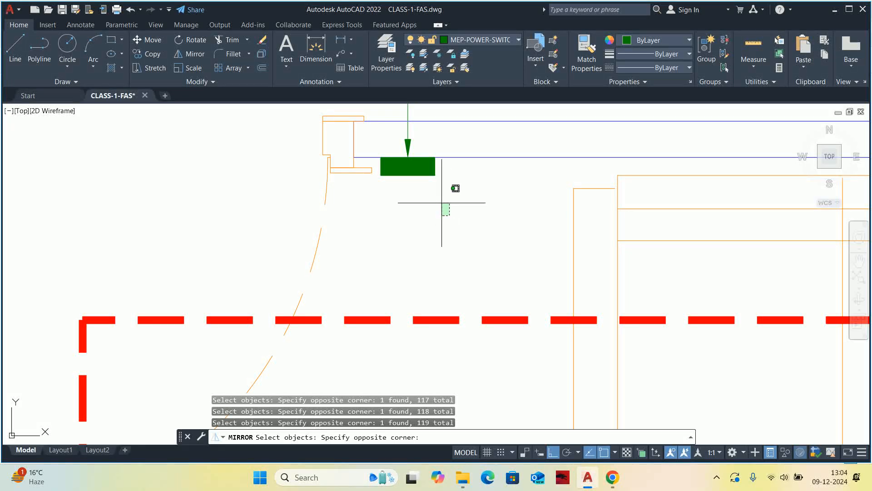
{"action": "left_click", "coordinate": [413, 172]}
{"action": "middle_click_drag", "start_coordinate": [411, 165], "coordinate": [391, 316]}
{"action": "scroll", "coordinate": [403, 286], "scroll_direction": "down", "scroll_amount": 4}
{"action": "left_click", "coordinate": [411, 252]}
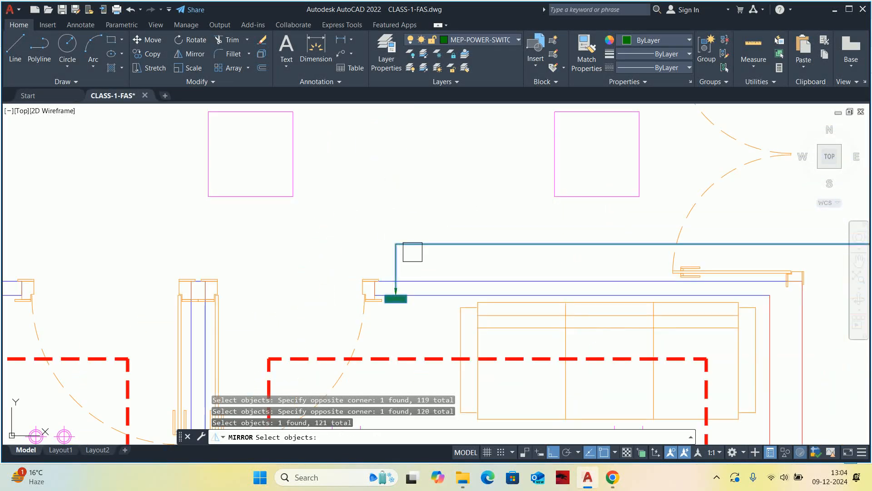
Add the 12 modular board detail beside Office Cabin -1's upper wall to the mirror selection.
{"action": "scroll", "coordinate": [404, 244], "scroll_direction": "down", "scroll_amount": 6}
{"action": "left_click", "coordinate": [604, 269]}
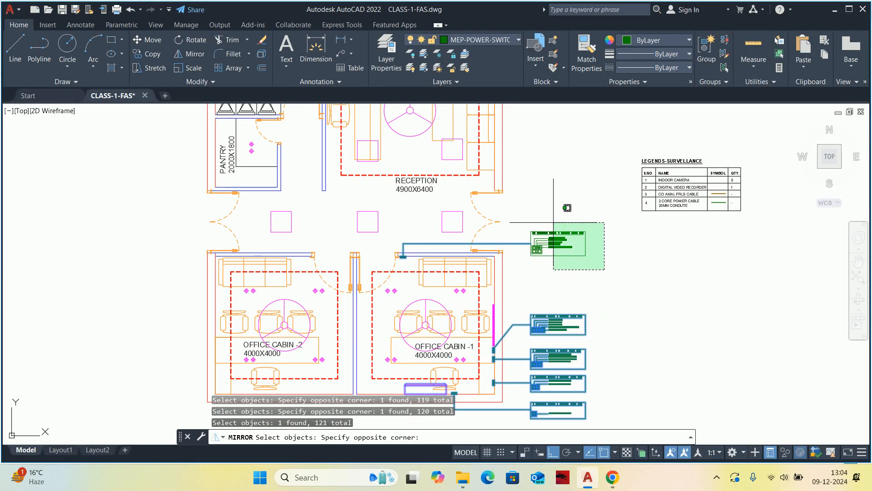
{"action": "left_click", "coordinate": [528, 228]}
{"action": "scroll", "coordinate": [528, 228], "scroll_direction": "up", "scroll_amount": 6}
{"action": "left_click", "coordinate": [499, 201]}
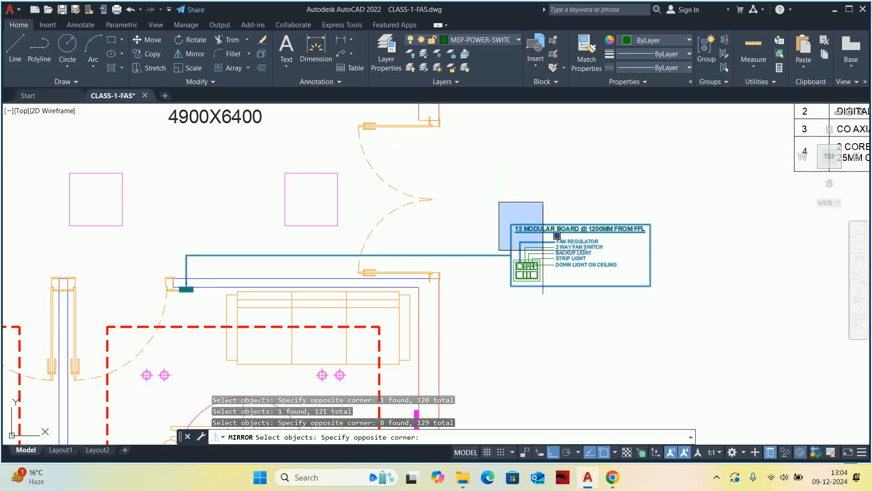
{"action": "left_click", "coordinate": [711, 350]}
{"action": "scroll", "coordinate": [703, 345], "scroll_direction": "down", "scroll_amount": 5}
{"action": "middle_click_drag", "start_coordinate": [619, 338], "coordinate": [554, 228]}
{"action": "scroll", "coordinate": [431, 325], "scroll_direction": "up", "scroll_amount": 4}
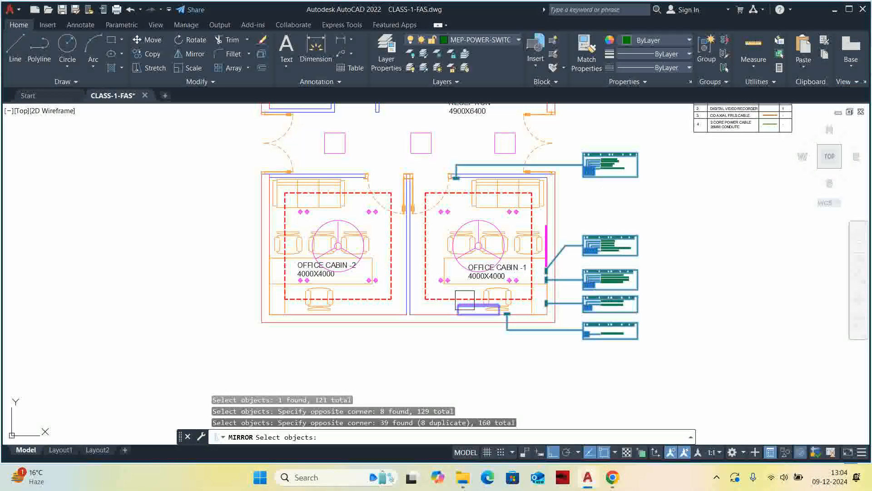
Mirror the selected items into Office Cabin -2 about a vertical line through the midpoint of the lower outer wall, keeping the originals.
{"action": "key", "text": "Return"}
{"action": "left_click", "coordinate": [388, 321]}
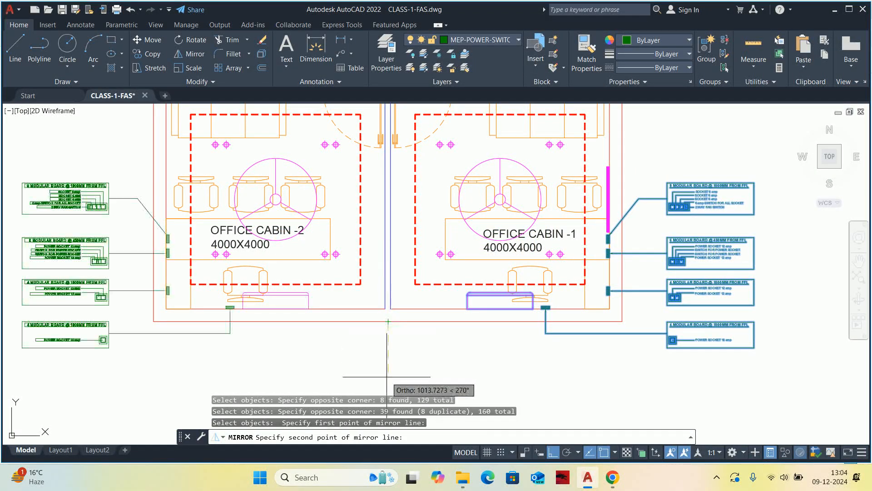
{"action": "left_click", "coordinate": [388, 361]}
{"action": "key", "text": "Escape"}
Examine the mirrored switchboards, leaders and board details around both office cabins.
{"action": "scroll", "coordinate": [388, 359], "scroll_direction": "down", "scroll_amount": 2}
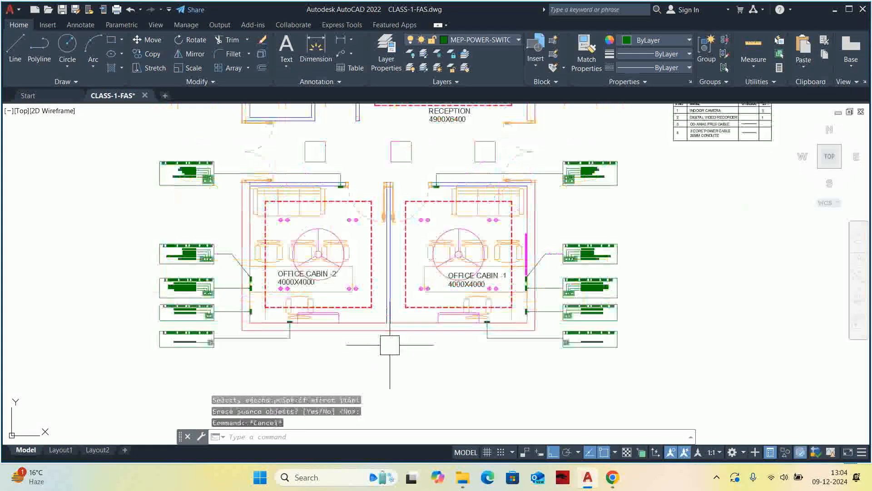
{"action": "key", "text": "Escape"}
{"action": "scroll", "coordinate": [416, 335], "scroll_direction": "down", "scroll_amount": 2}
{"action": "middle_click_drag", "start_coordinate": [412, 311], "coordinate": [422, 314]}
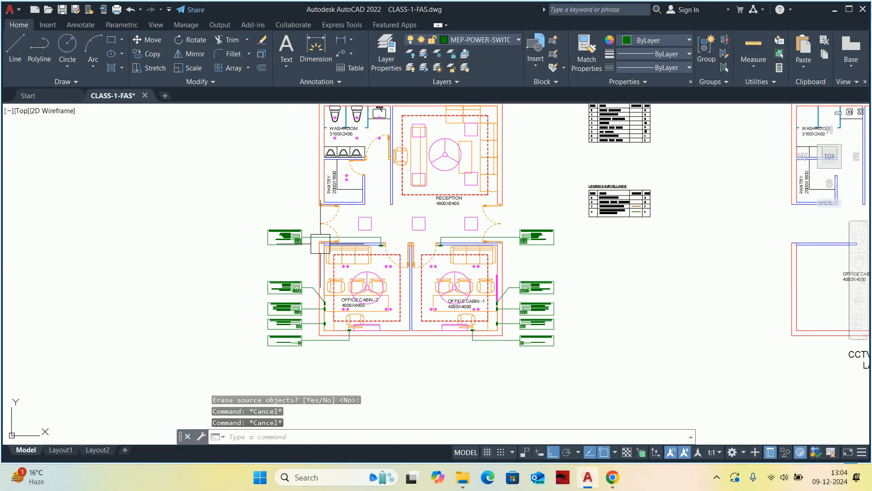
{"action": "middle_click_drag", "start_coordinate": [385, 250], "coordinate": [384, 275]}
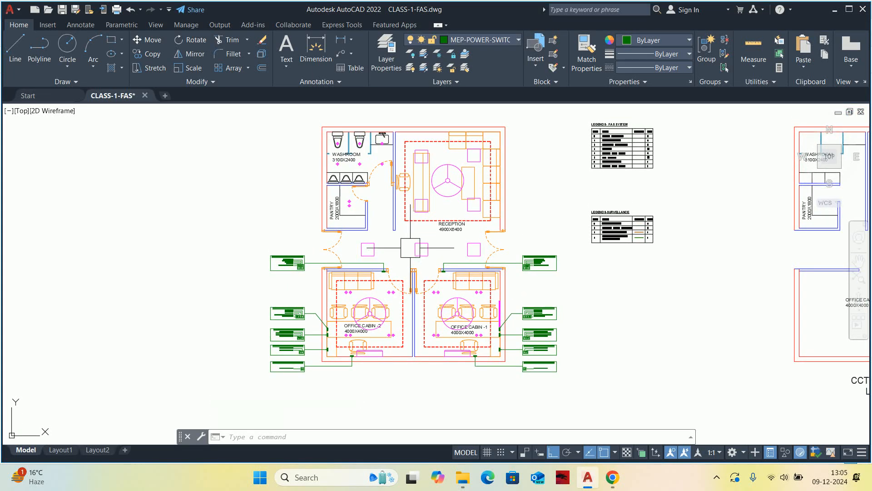
{"action": "middle_click_drag", "start_coordinate": [410, 247], "coordinate": [377, 296]}
{"action": "key", "text": "Escape"}
{"action": "key", "text": "Escape"}
{"action": "scroll", "coordinate": [390, 261], "scroll_direction": "up", "scroll_amount": 2}
{"action": "key", "text": "Escape"}
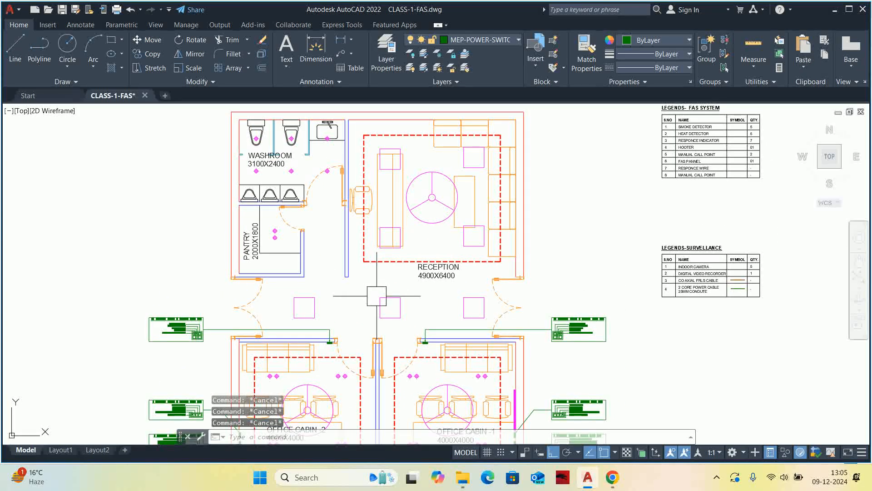
{"action": "middle_click_drag", "start_coordinate": [497, 338], "coordinate": [498, 254]}
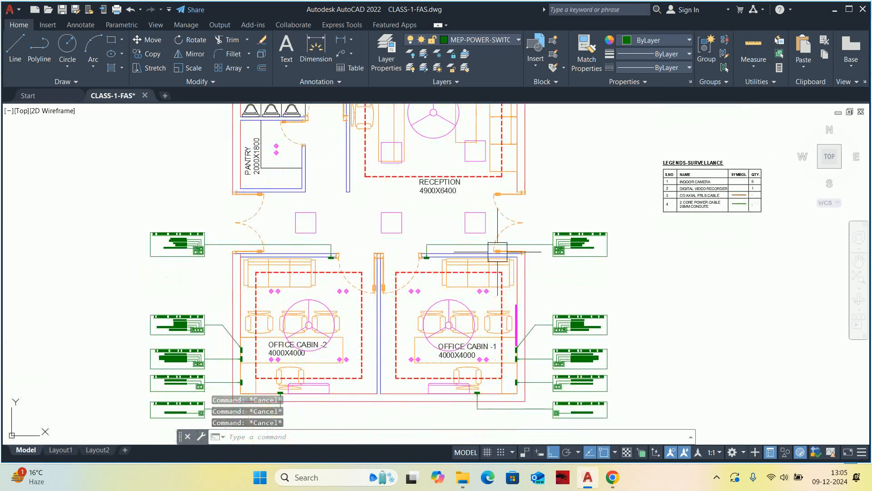
{"action": "middle_click_drag", "start_coordinate": [500, 331], "coordinate": [493, 330]}
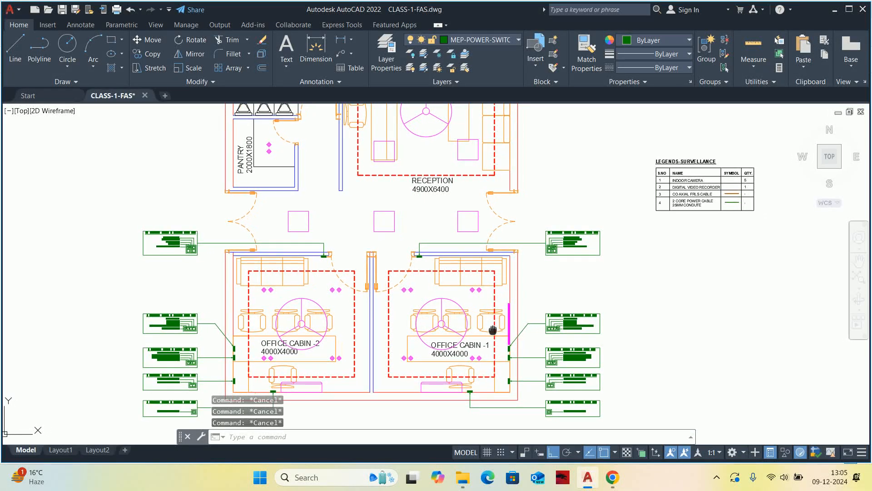
Create a new layer named MEP-POWER-WIRE and set its color to magenta.
{"action": "type", "text": "LA"}
{"action": "key", "text": "Return"}
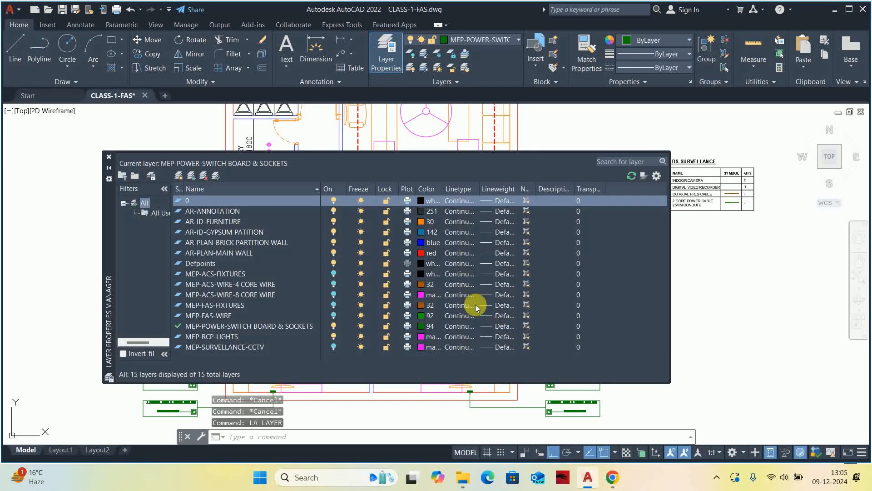
{"action": "left_click", "coordinate": [179, 175]}
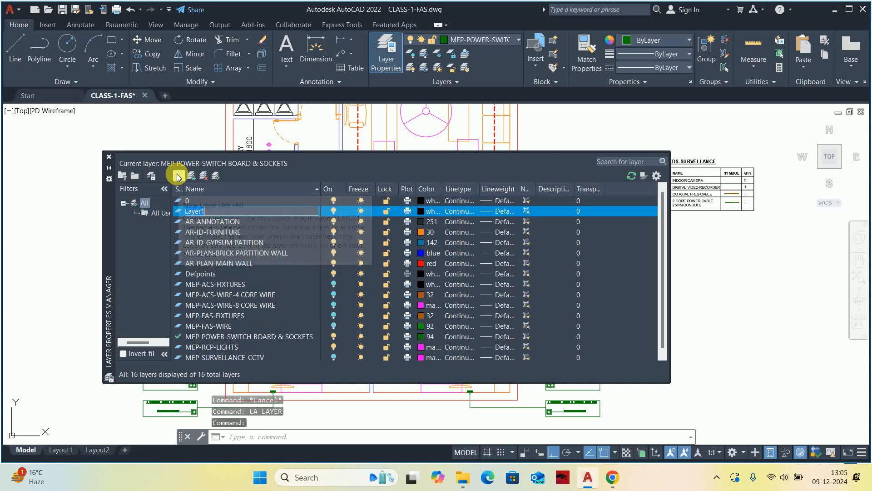
{"action": "type", "text": "MEP-"}
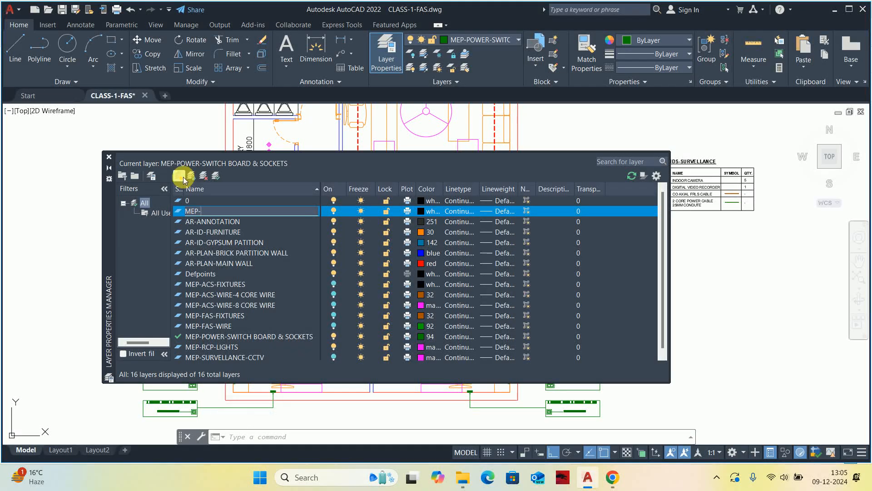
{"action": "type", "text": "POWER-WIRE"}
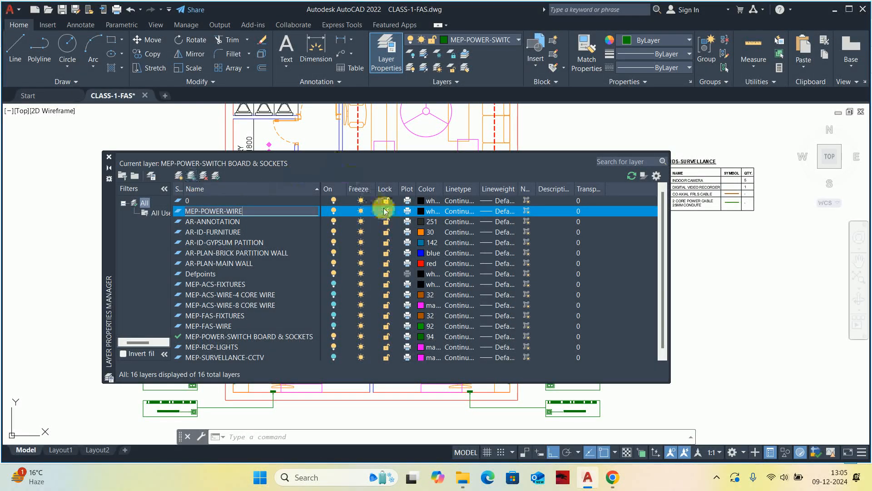
{"action": "left_click", "coordinate": [420, 210]}
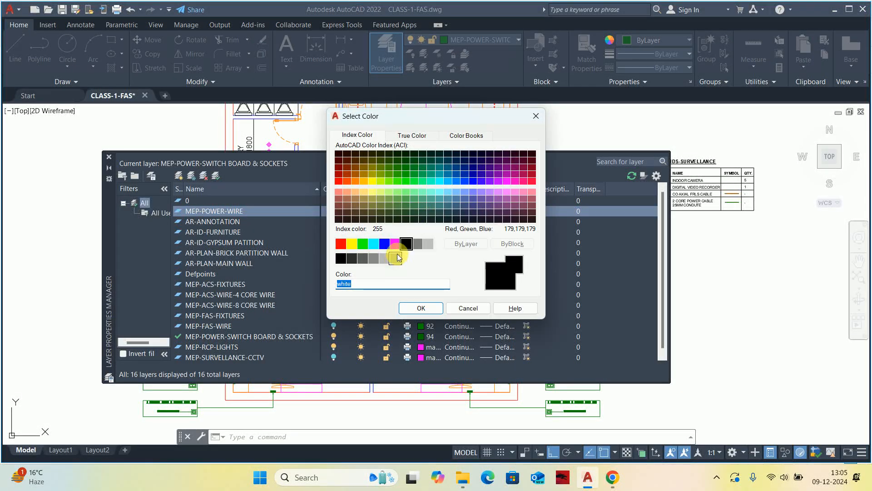
{"action": "left_click", "coordinate": [395, 244]}
{"action": "left_click", "coordinate": [421, 308]}
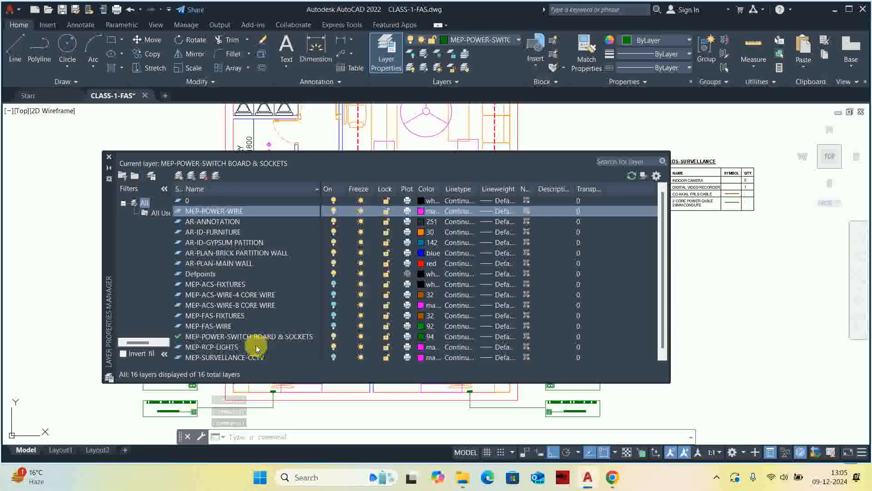
Change the color of the MEP-RCP-LIGHTS layer to index color 32.
{"action": "left_click", "coordinate": [232, 347]}
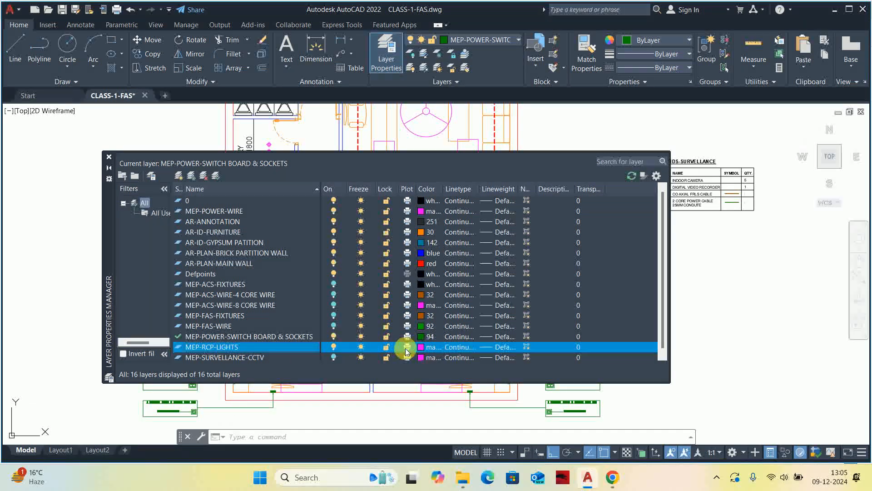
{"action": "left_click", "coordinate": [422, 347]}
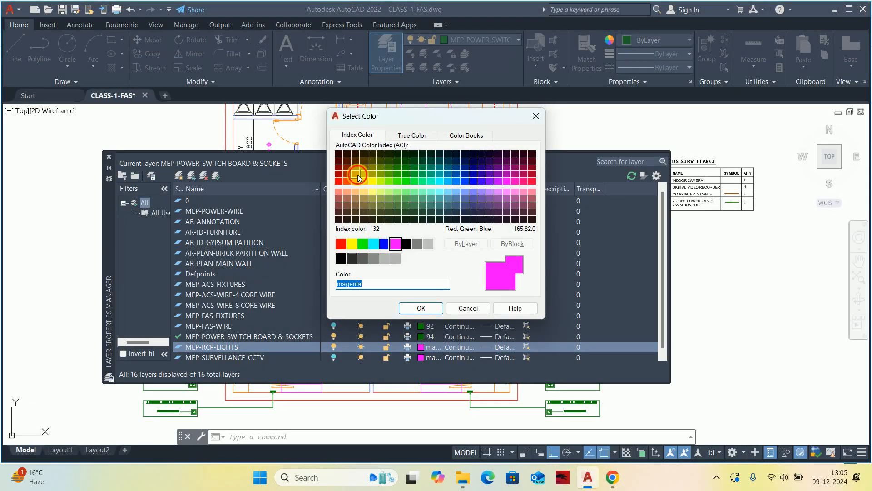
{"action": "left_click", "coordinate": [358, 174]}
{"action": "left_click", "coordinate": [421, 308]}
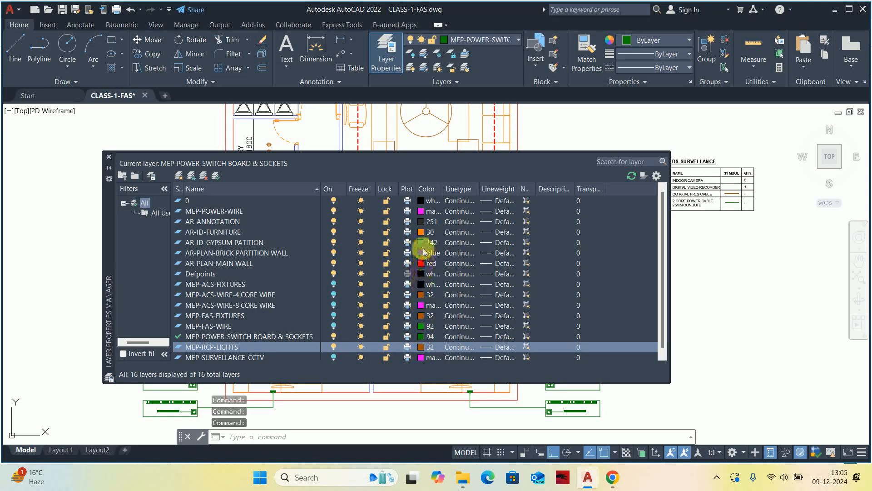
Set the AR-ID-FURNITURE layer's color to index color 40 and return to the floor plan.
{"action": "left_click", "coordinate": [419, 233]}
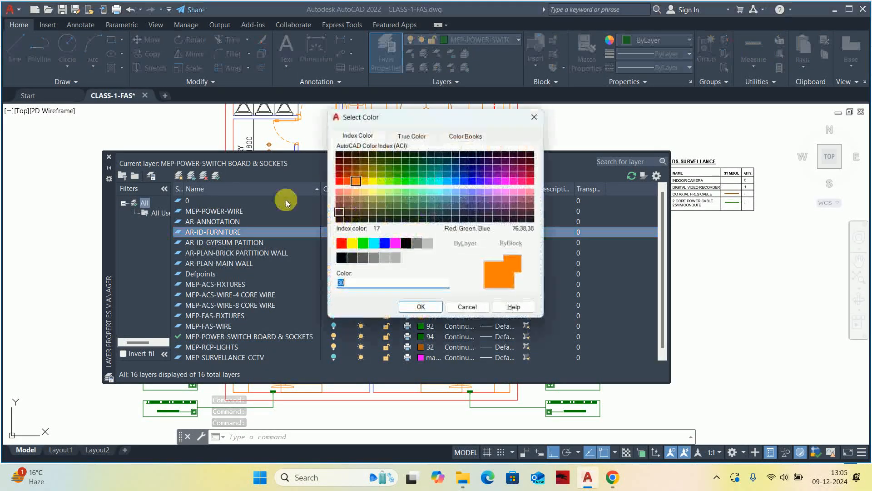
{"action": "left_click", "coordinate": [363, 181]}
{"action": "left_click", "coordinate": [421, 308]}
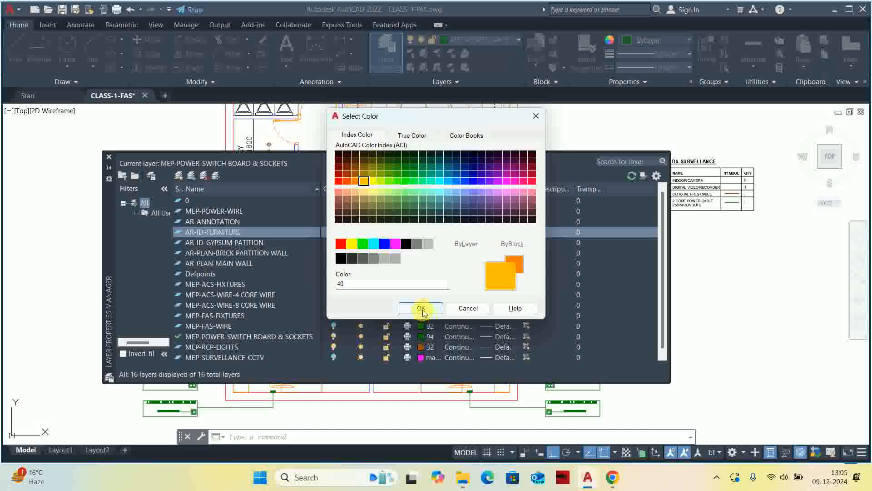
{"action": "left_click", "coordinate": [109, 157]}
{"action": "scroll", "coordinate": [390, 294], "scroll_direction": "down", "scroll_amount": 2}
{"action": "scroll", "coordinate": [390, 293], "scroll_direction": "up", "scroll_amount": 3}
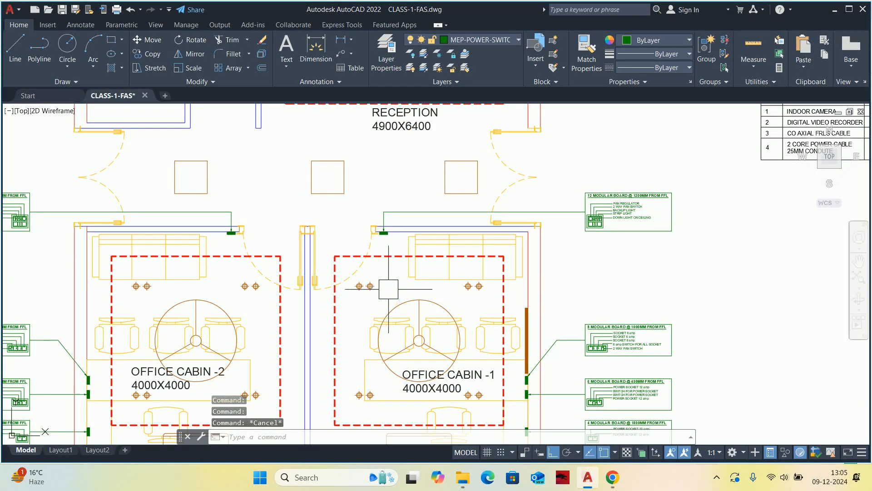
Make MEP-POWER-WIRE the current layer.
{"action": "type", "text": "la"}
{"action": "key", "text": "Return"}
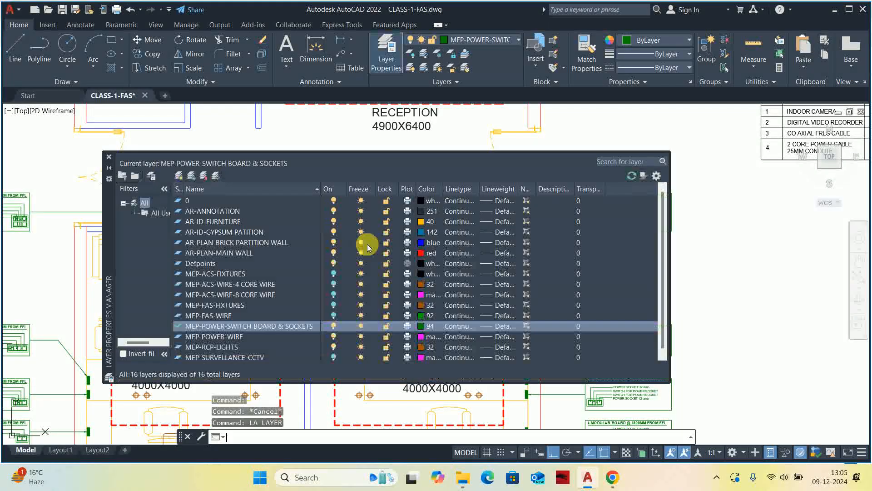
{"action": "left_click", "coordinate": [223, 326]}
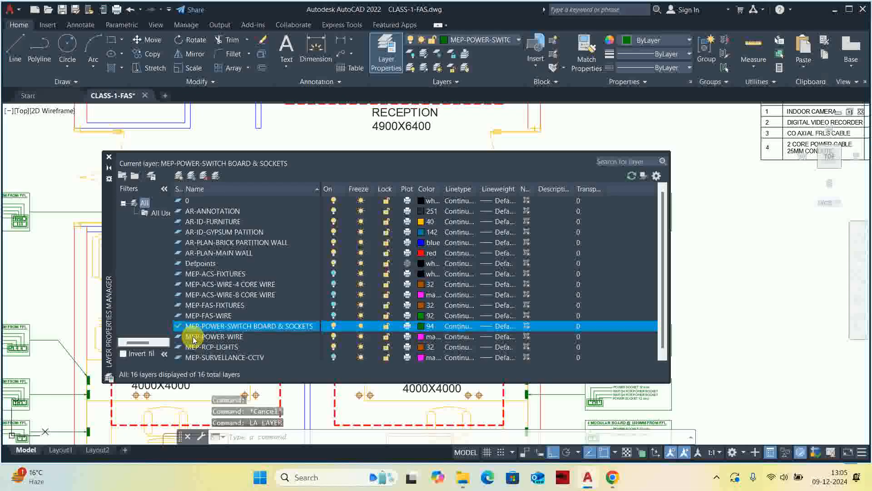
{"action": "double_click", "coordinate": [221, 337]}
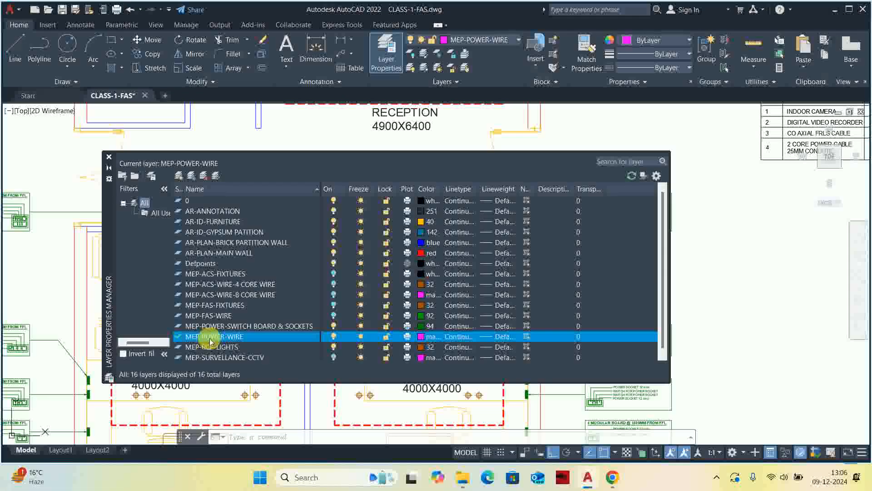
Rename the MEP-RCP-LIGHTS layer to MEP-LIGHTS and close the layer manager.
{"action": "left_click", "coordinate": [210, 347]}
{"action": "right_click", "coordinate": [210, 348]}
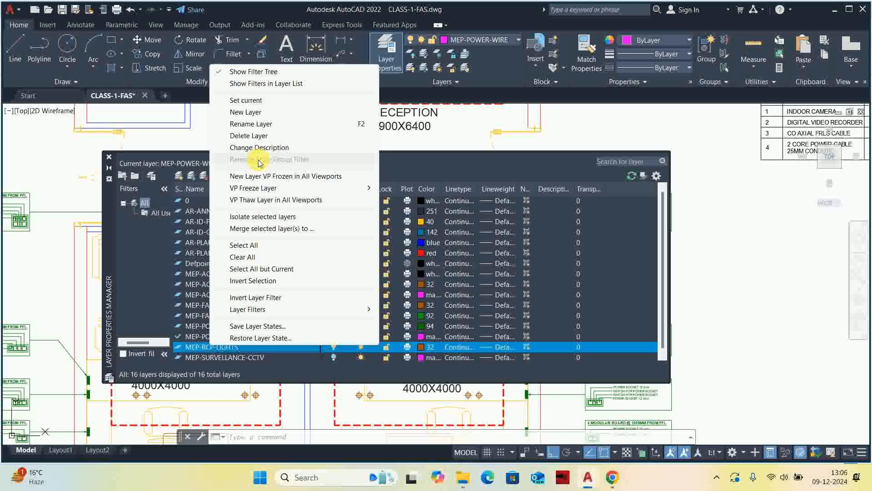
{"action": "left_click", "coordinate": [246, 126]}
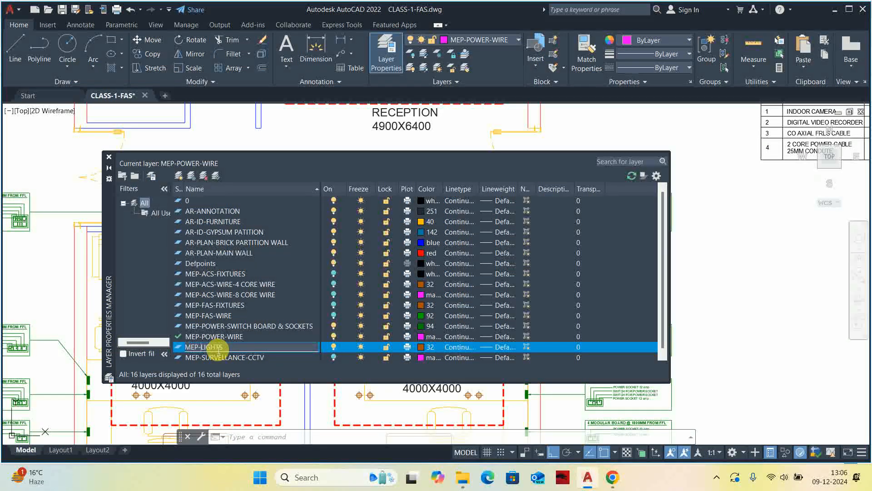
{"action": "type", "text": "-"}
{"action": "key", "text": "Return"}
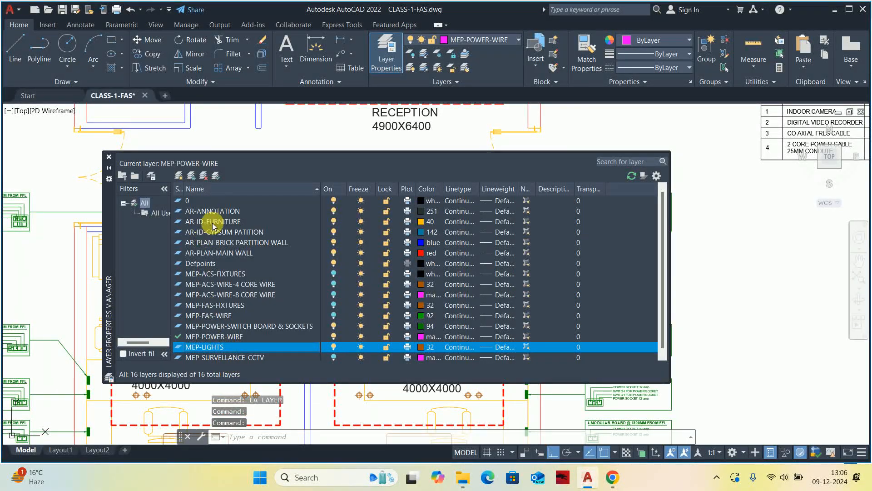
{"action": "left_click", "coordinate": [214, 336]}
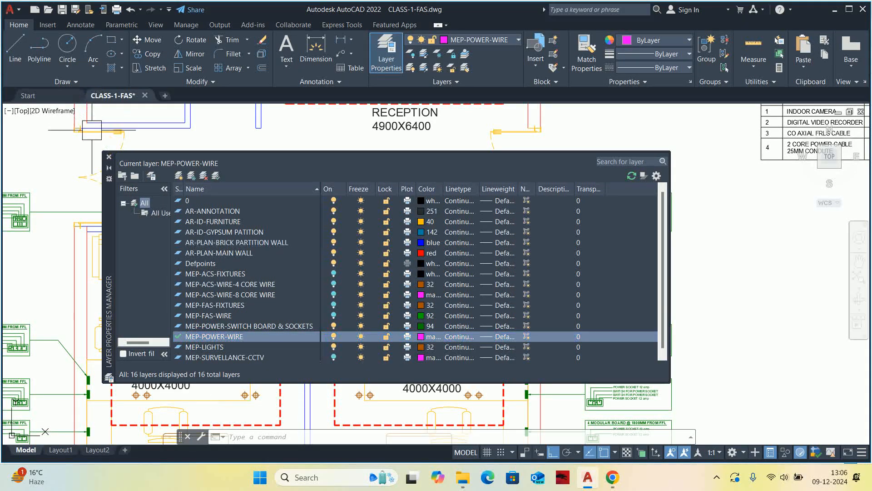
{"action": "left_click", "coordinate": [108, 157]}
Draw a leader from the second module in the lower row of the 12 modular board detail, ending in line with the leaders above.
{"action": "scroll", "coordinate": [409, 296], "scroll_direction": "down", "scroll_amount": 4}
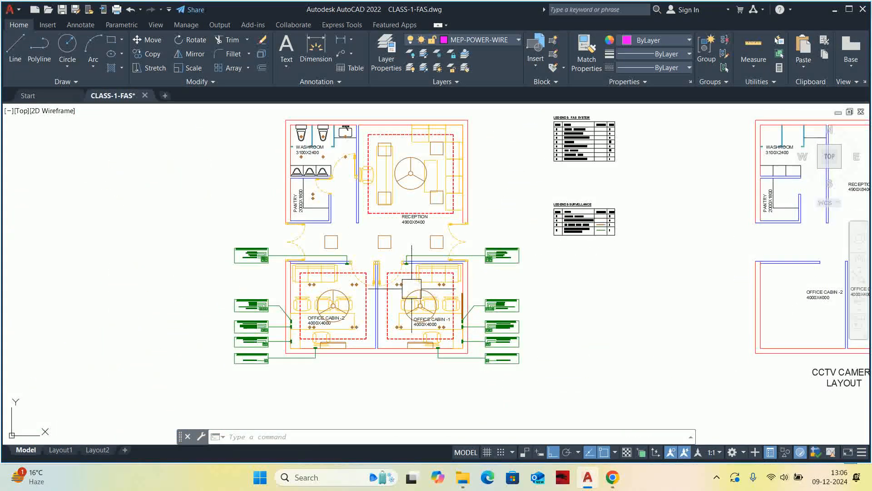
{"action": "scroll", "coordinate": [412, 289], "scroll_direction": "up", "scroll_amount": 6}
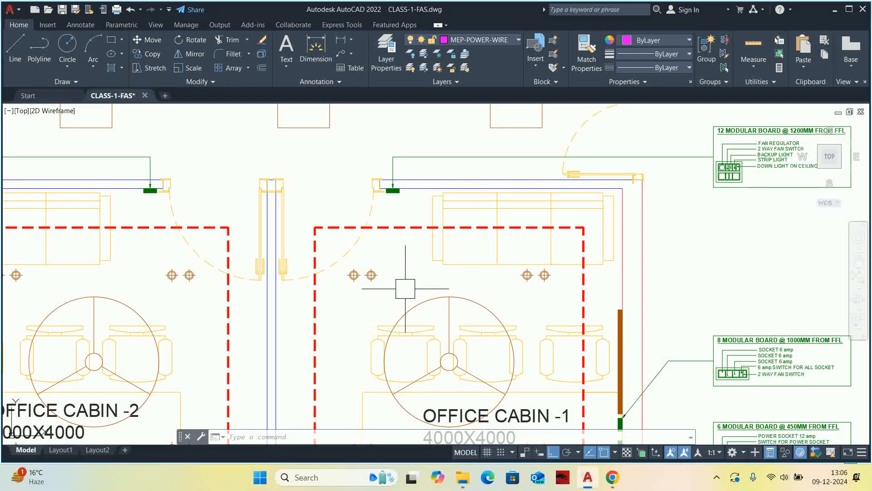
{"action": "scroll", "coordinate": [653, 188], "scroll_direction": "up", "scroll_amount": 6}
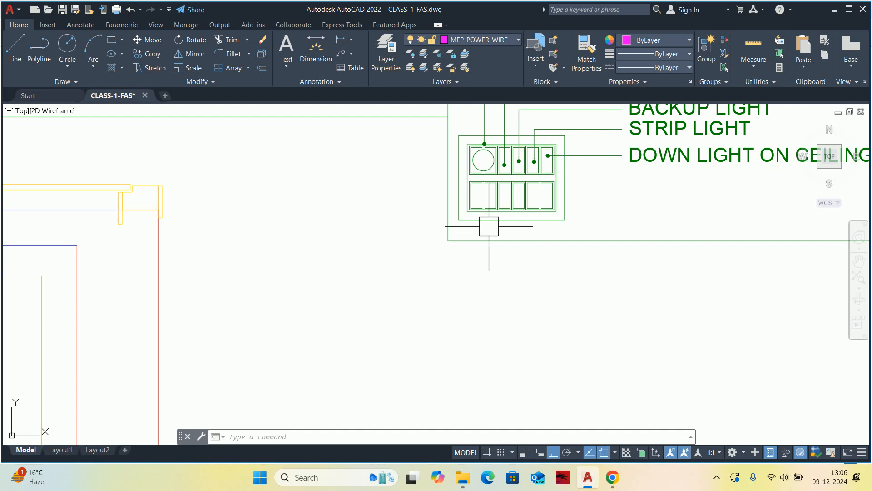
{"action": "scroll", "coordinate": [494, 224], "scroll_direction": "up", "scroll_amount": 4}
{"action": "mouse_move", "coordinate": [530, 172]}
{"action": "middle_mouse_down"}
{"action": "mouse_move", "coordinate": [501, 211]}
{"action": "mouse_move", "coordinate": [506, 221]}
{"action": "middle_mouse_up"}
{"action": "type", "text": "L"}
{"action": "key", "text": "Escape"}
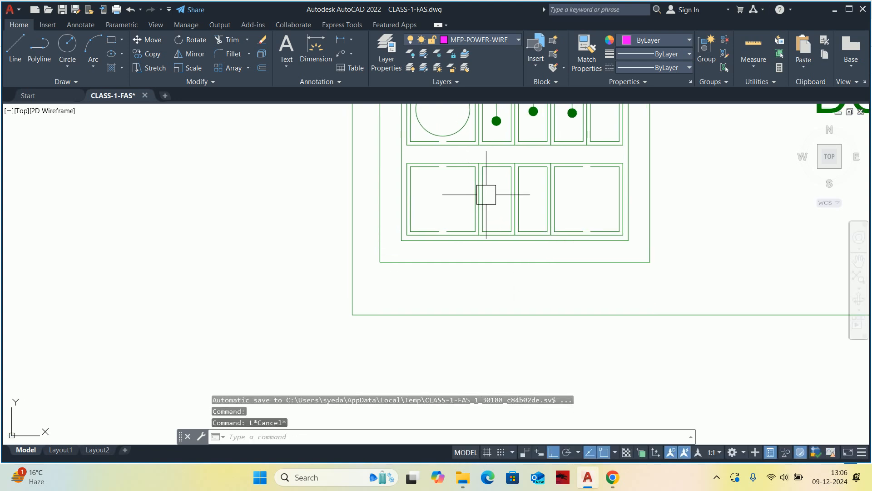
{"action": "key", "text": "Escape"}
{"action": "key", "text": "Escape"}
{"action": "type", "text": "L"}
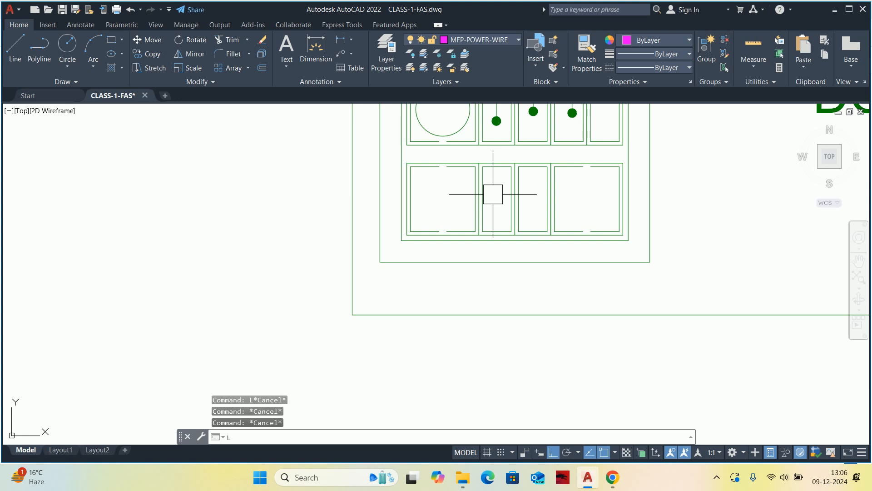
{"action": "type", "text": "E"}
{"action": "key", "text": "Return"}
{"action": "left_click", "coordinate": [498, 195]}
{"action": "scroll", "coordinate": [670, 205], "scroll_direction": "down", "scroll_amount": 3}
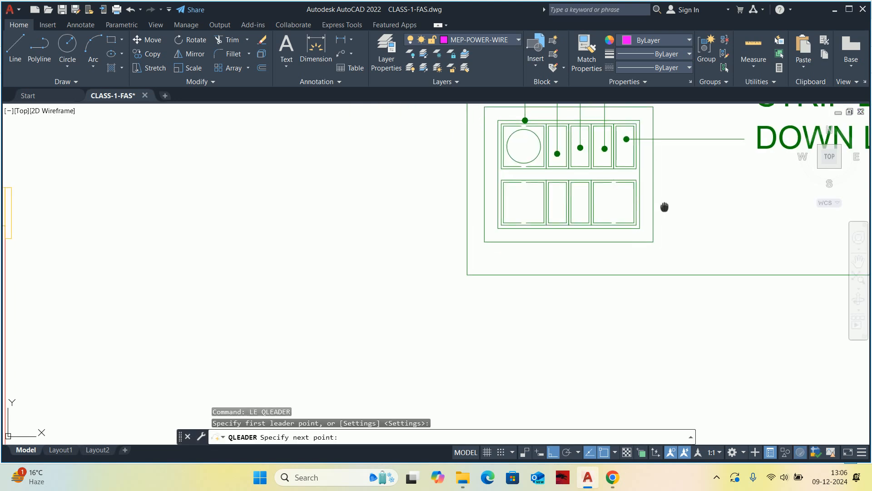
{"action": "scroll", "coordinate": [661, 195], "scroll_direction": "up", "scroll_amount": 2}
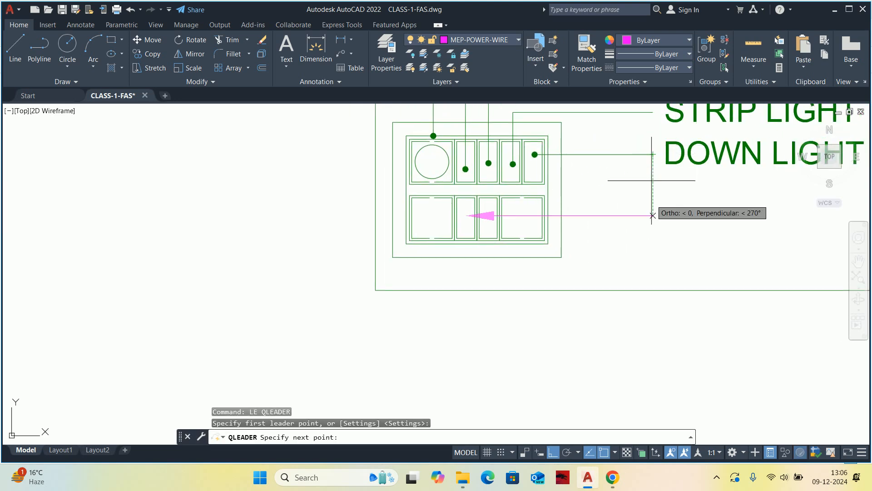
{"action": "key", "text": "Escape"}
Match the new leader's properties to an existing leader of the 12 modular board detail.
{"action": "mouse_move", "coordinate": [607, 205]}
{"action": "middle_mouse_down"}
{"action": "mouse_move", "coordinate": [570, 214]}
{"action": "mouse_move", "coordinate": [541, 207]}
{"action": "middle_mouse_up"}
{"action": "type", "text": "ma"}
{"action": "key", "text": "Return"}
{"action": "left_click", "coordinate": [578, 163]}
{"action": "key", "text": "Escape"}
{"action": "key", "text": "Escape"}
{"action": "key", "text": "Escape"}
Copy the DOWN LIGHT ON CEILING label straight down to the end of the new leader.
{"action": "scroll", "coordinate": [567, 221], "scroll_direction": "down", "scroll_amount": 2}
{"action": "type", "text": "co"}
{"action": "key", "text": "Return"}
{"action": "left_click", "coordinate": [538, 190]}
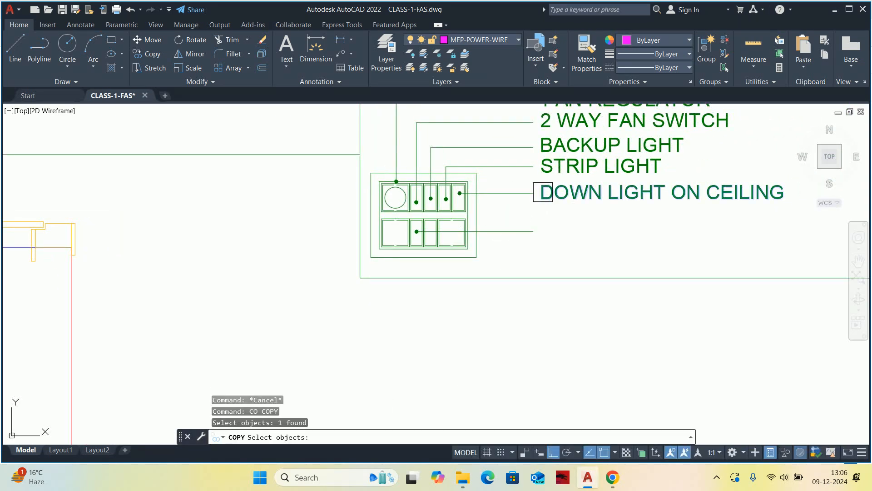
{"action": "key", "text": "Return"}
{"action": "scroll", "coordinate": [541, 192], "scroll_direction": "up", "scroll_amount": 2}
{"action": "left_click", "coordinate": [528, 193]}
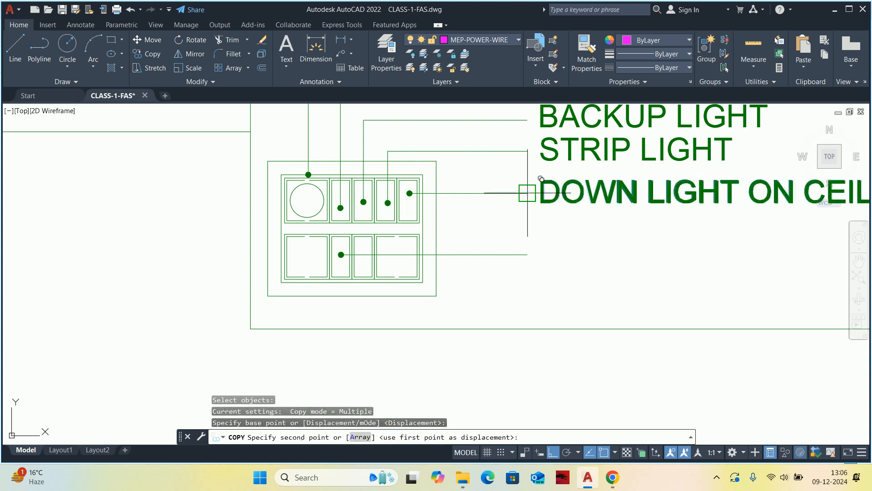
{"action": "left_click", "coordinate": [528, 253]}
{"action": "key", "text": "Escape"}
{"action": "scroll", "coordinate": [532, 250], "scroll_direction": "down", "scroll_amount": 3}
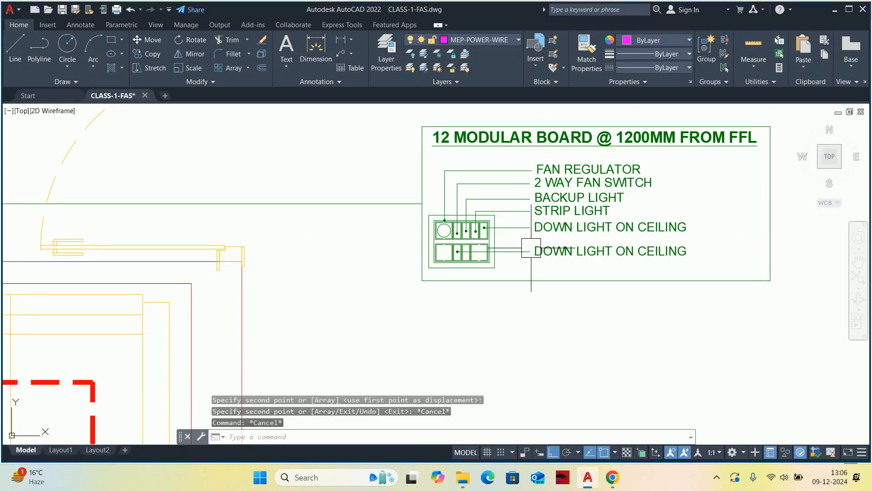
Turn off the AR-ID-FURNITURE and AR-ANNOTATION layers by picking furniture and room text in Office Cabin -1.
{"action": "scroll", "coordinate": [531, 249], "scroll_direction": "down", "scroll_amount": 2}
{"action": "key", "text": "Escape"}
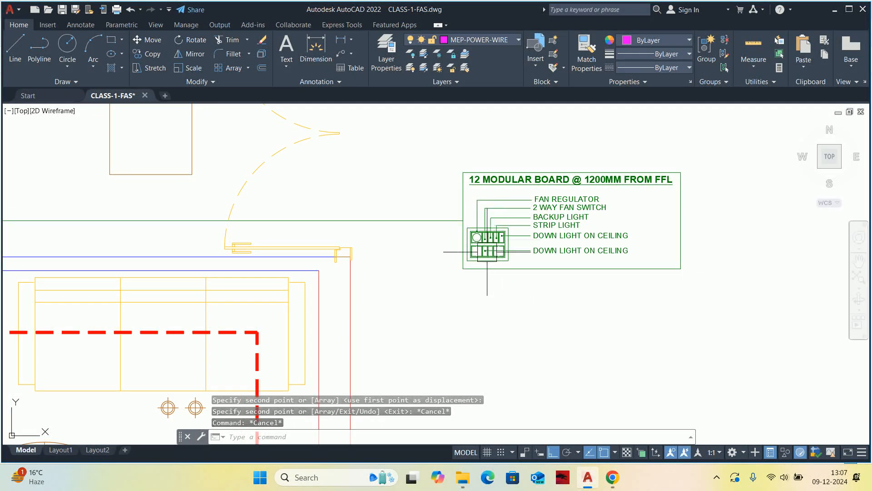
{"action": "scroll", "coordinate": [545, 234], "scroll_direction": "down", "scroll_amount": 2}
{"action": "key", "text": "Escape"}
{"action": "middle_click_drag", "start_coordinate": [334, 274], "coordinate": [403, 222]}
{"action": "middle_click_drag", "start_coordinate": [273, 256], "coordinate": [274, 215]}
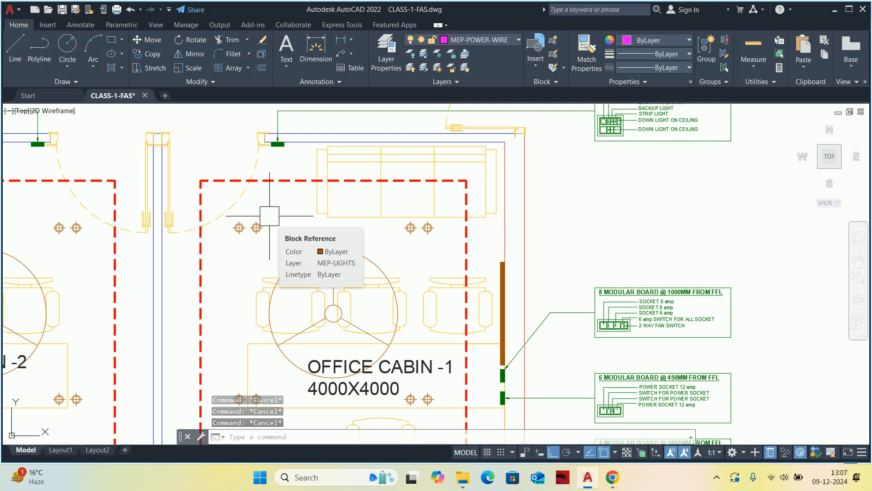
{"action": "middle_click_drag", "start_coordinate": [269, 215], "coordinate": [271, 195]}
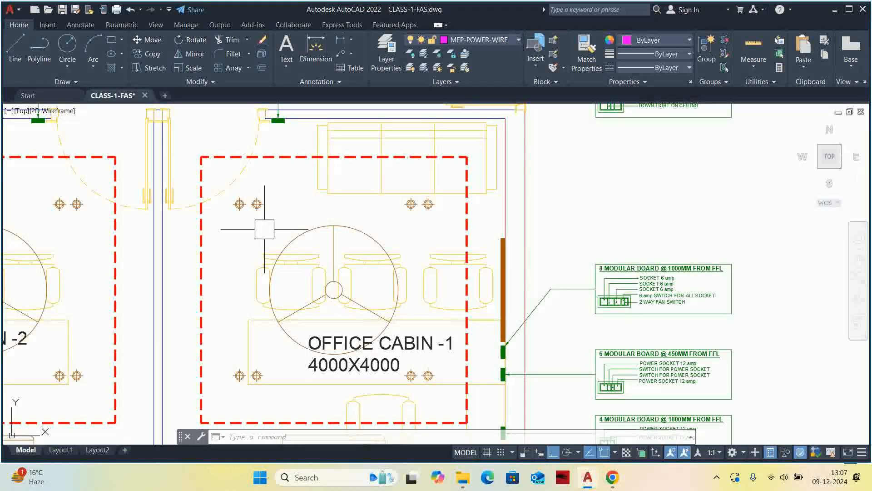
{"action": "type", "text": "LAYOFF"}
{"action": "key", "text": "Return"}
{"action": "left_click", "coordinate": [252, 272]}
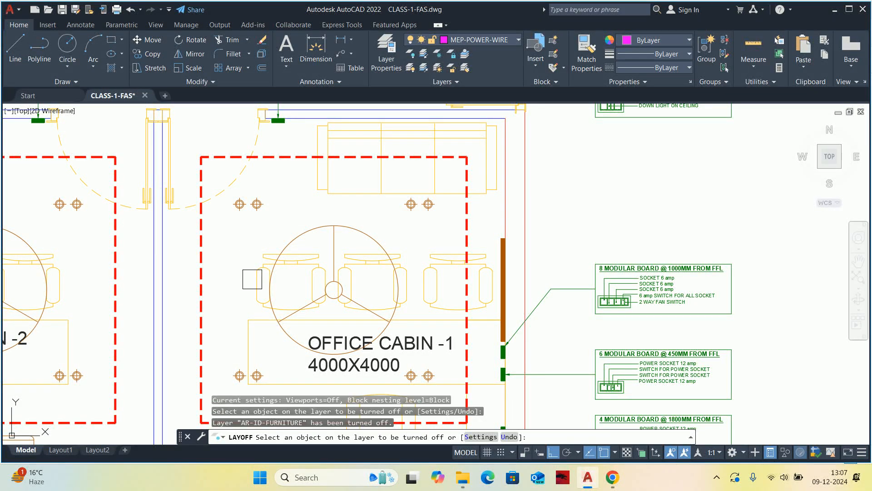
{"action": "scroll", "coordinate": [267, 240], "scroll_direction": "down", "scroll_amount": 2}
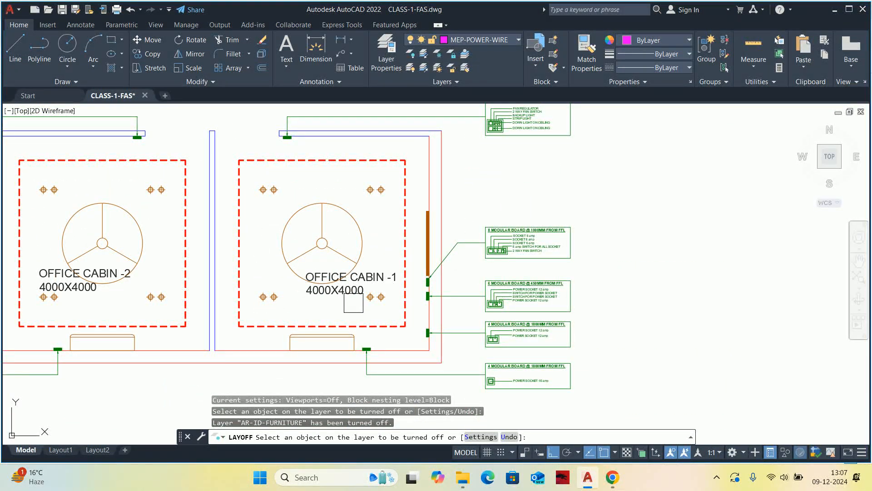
{"action": "left_click", "coordinate": [348, 301]}
{"action": "scroll", "coordinate": [343, 301], "scroll_direction": "down", "scroll_amount": 2}
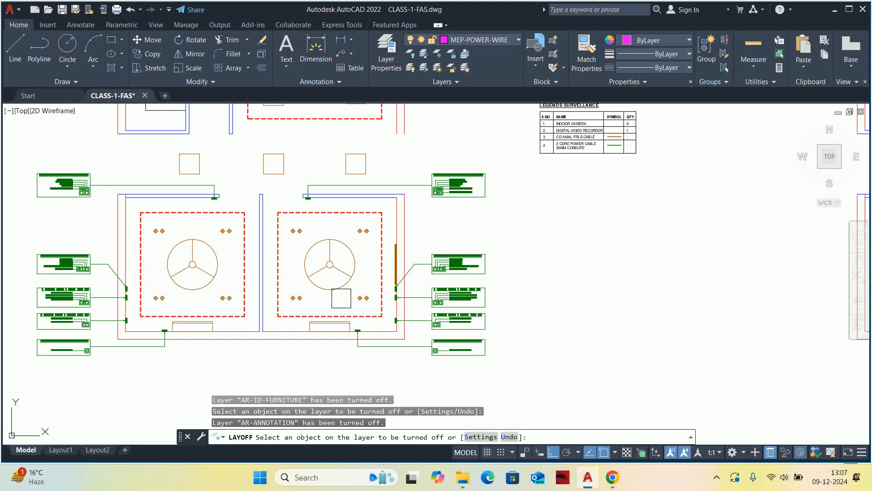
{"action": "scroll", "coordinate": [339, 295], "scroll_direction": "up", "scroll_amount": 2}
{"action": "key", "text": "Escape"}
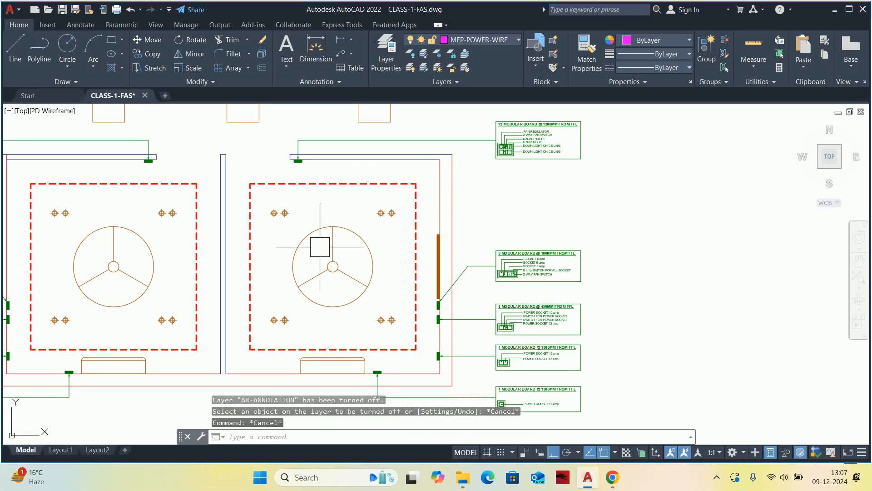
{"action": "scroll", "coordinate": [317, 246], "scroll_direction": "up", "scroll_amount": 1}
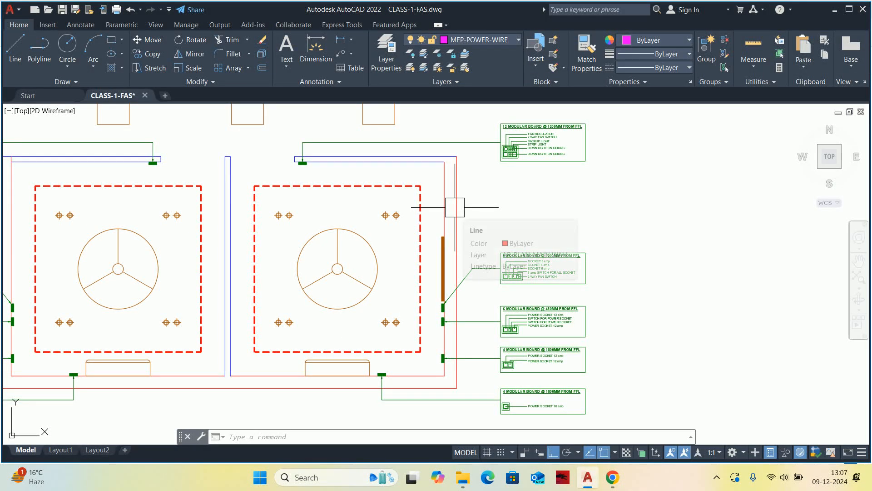
{"action": "type", "text": "PL"}
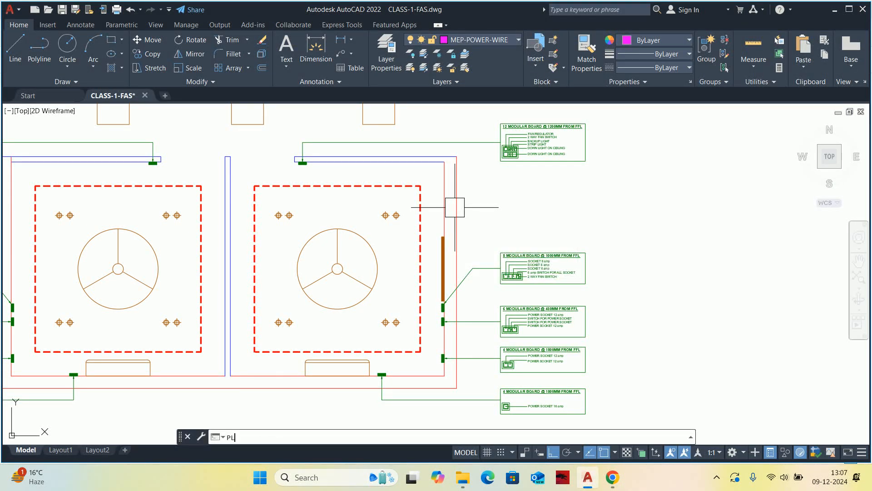
{"action": "key", "text": "Escape"}
{"action": "key", "text": "Escape"}
Set the MEP-POWER-WIRE layer's linetype to HIDDEN and close the layer manager.
{"action": "type", "text": "LA"}
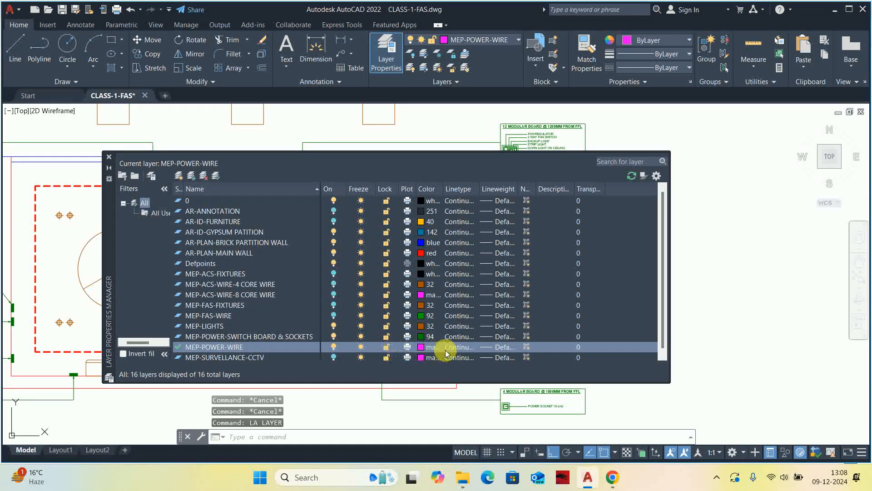
{"action": "left_click", "coordinate": [455, 348]}
{"action": "left_click", "coordinate": [432, 214]}
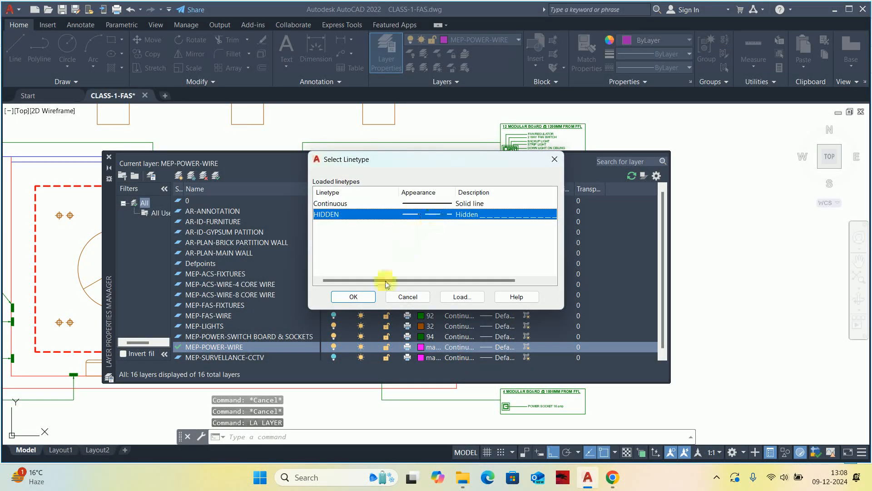
{"action": "left_click", "coordinate": [354, 298]}
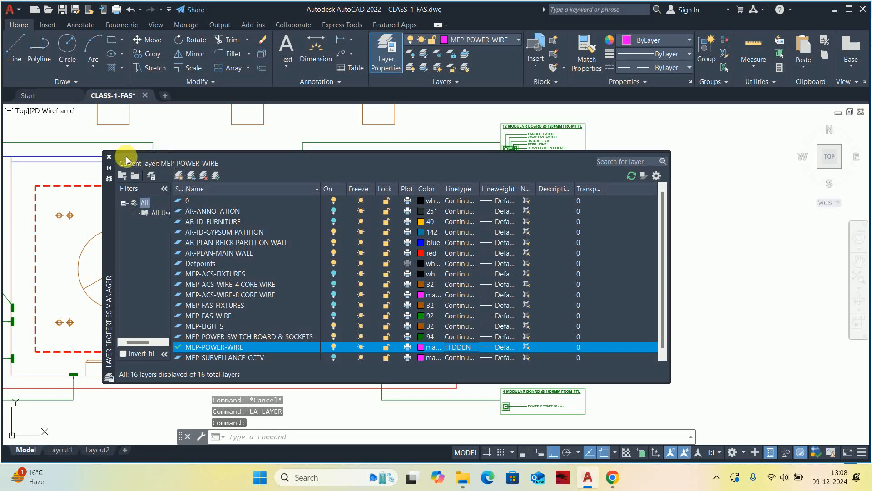
{"action": "left_click", "coordinate": [110, 157]}
Start a wire polyline on the lower edge of Office Cabin -1's switchboard beside the entrance.
{"action": "type", "text": "pl"}
{"action": "key", "text": "Return"}
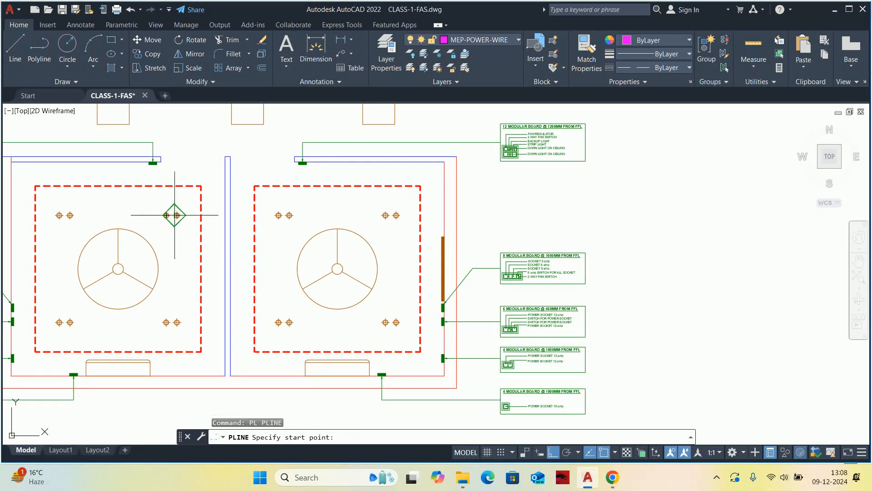
{"action": "scroll", "coordinate": [270, 169], "scroll_direction": "up", "scroll_amount": 5}
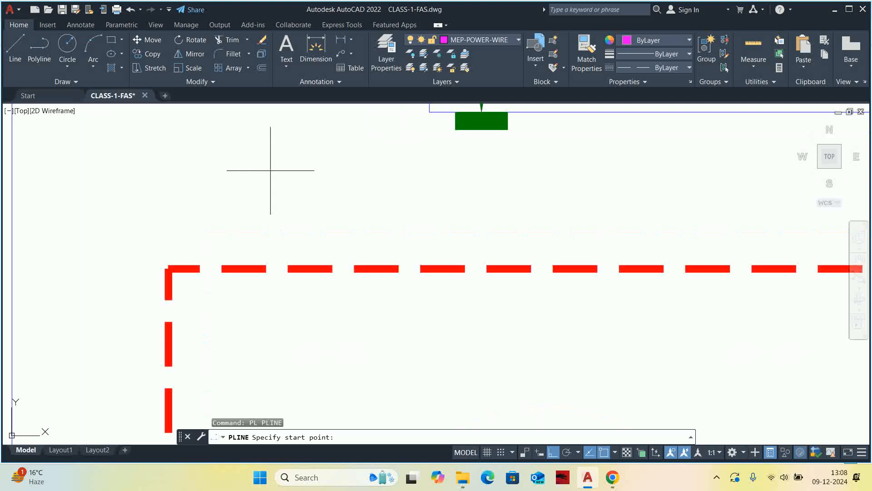
{"action": "scroll", "coordinate": [471, 176], "scroll_direction": "down", "scroll_amount": 3}
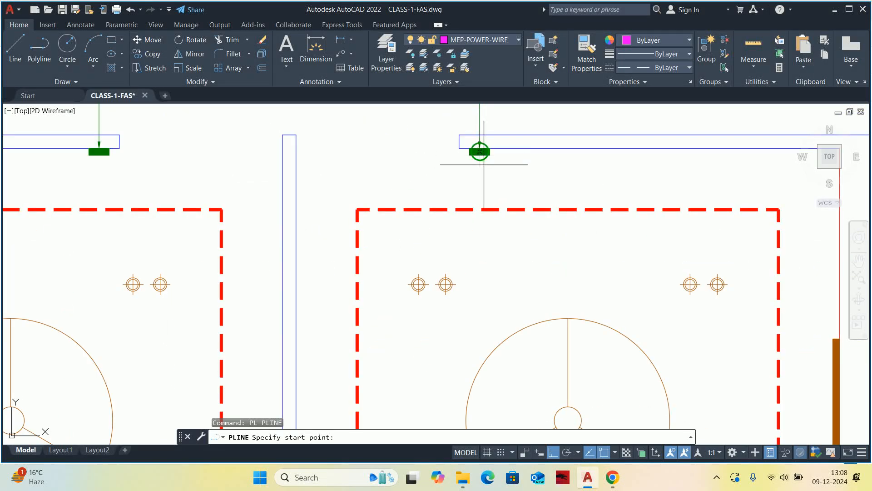
{"action": "scroll", "coordinate": [482, 153], "scroll_direction": "up", "scroll_amount": 4}
{"action": "scroll", "coordinate": [440, 140], "scroll_direction": "up", "scroll_amount": 4}
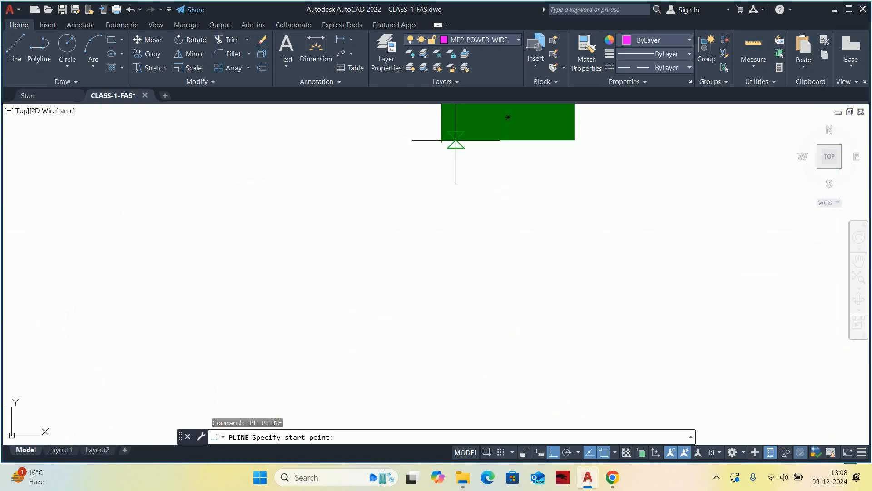
{"action": "left_click", "coordinate": [457, 143]}
Try to run the wire polyline directly to the ceiling fan's centre in Office Cabin -1 and undo that segment.
{"action": "scroll", "coordinate": [438, 249], "scroll_direction": "down", "scroll_amount": 5}
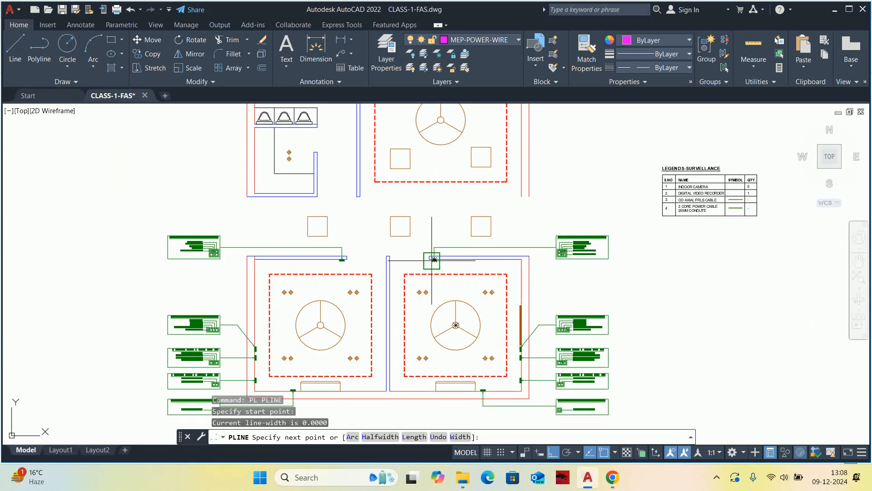
{"action": "scroll", "coordinate": [552, 262], "scroll_direction": "up", "scroll_amount": 4}
{"action": "middle_click_drag", "start_coordinate": [552, 263], "coordinate": [696, 245]}
{"action": "scroll", "coordinate": [274, 273], "scroll_direction": "down", "scroll_amount": 3}
{"action": "scroll", "coordinate": [265, 338], "scroll_direction": "up", "scroll_amount": 2}
{"action": "middle_click_drag", "start_coordinate": [265, 343], "coordinate": [282, 189]}
{"action": "scroll", "coordinate": [306, 302], "scroll_direction": "down", "scroll_amount": 3}
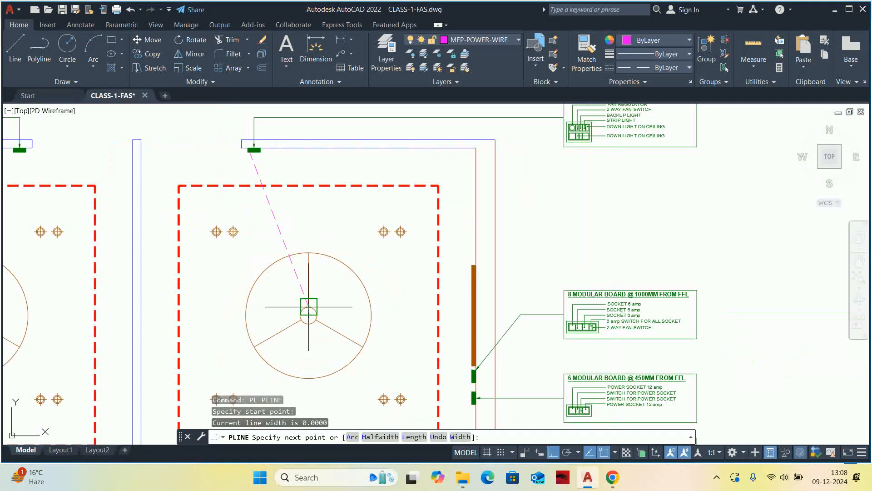
{"action": "scroll", "coordinate": [305, 312], "scroll_direction": "up", "scroll_amount": 6}
{"action": "left_click", "coordinate": [313, 320]}
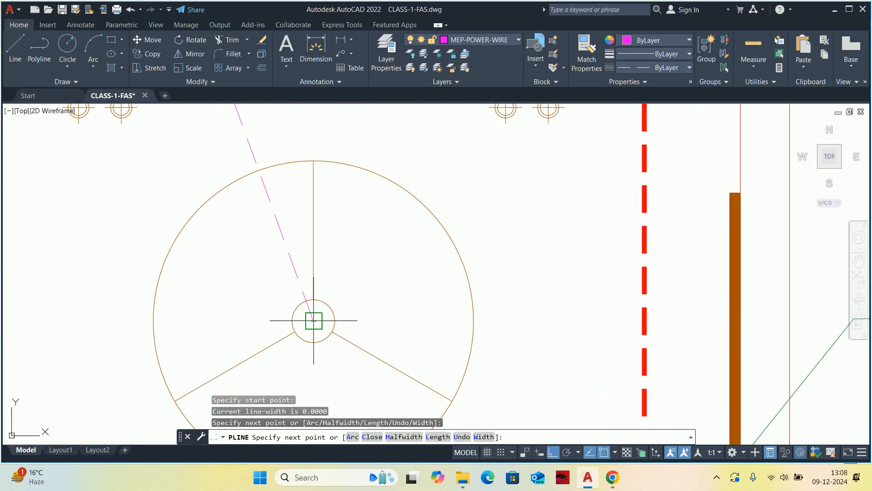
{"action": "scroll", "coordinate": [314, 321], "scroll_direction": "down", "scroll_amount": 4}
{"action": "middle_click_drag", "start_coordinate": [313, 321], "coordinate": [302, 286]}
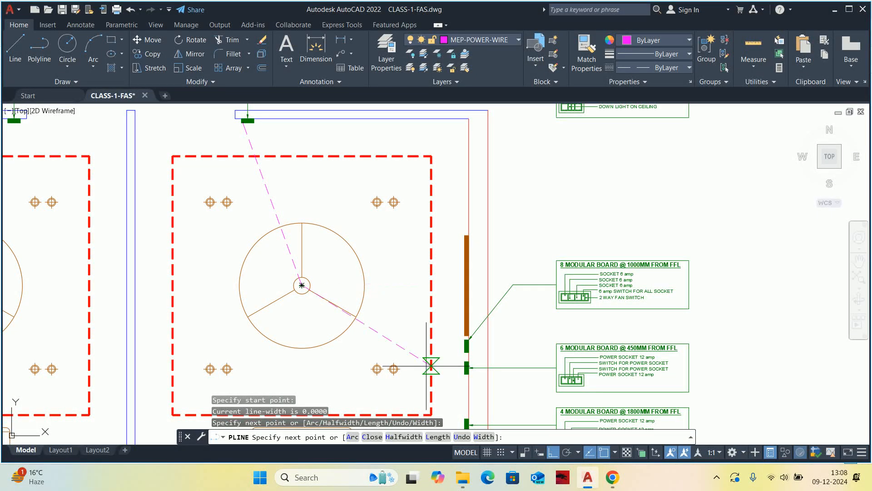
{"action": "scroll", "coordinate": [468, 368], "scroll_direction": "up", "scroll_amount": 2}
{"action": "key", "text": "ctrl+z"}
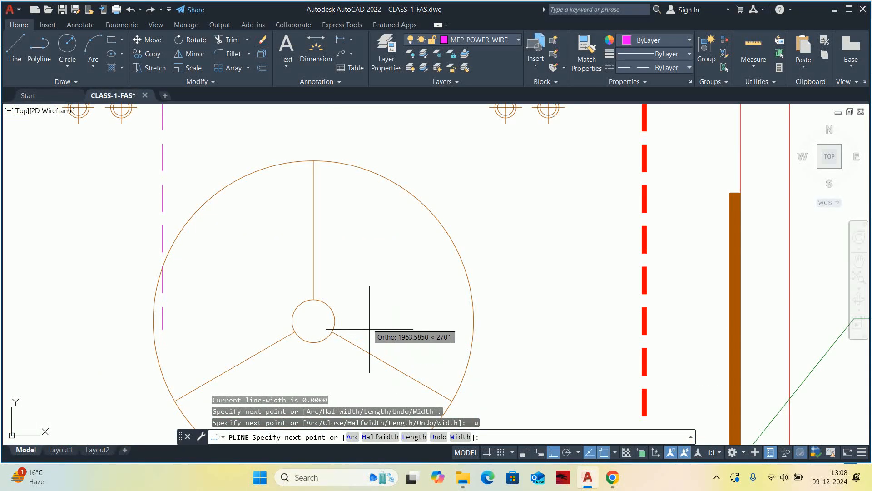
Run the wire polyline from the entrance switchboard to the 8 modular board on Office Cabin -1's outer wall.
{"action": "scroll", "coordinate": [368, 328], "scroll_direction": "down", "scroll_amount": 4}
{"action": "middle_click_drag", "start_coordinate": [400, 351], "coordinate": [371, 321]}
{"action": "scroll", "coordinate": [471, 357], "scroll_direction": "up", "scroll_amount": 2}
{"action": "scroll", "coordinate": [514, 364], "scroll_direction": "up", "scroll_amount": 2}
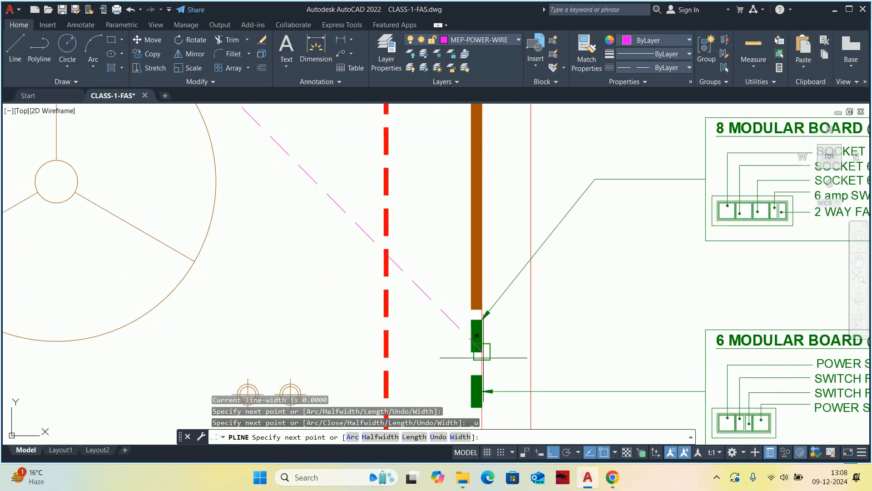
{"action": "middle_click_drag", "start_coordinate": [458, 340], "coordinate": [440, 335]}
{"action": "scroll", "coordinate": [396, 327], "scroll_direction": "down", "scroll_amount": 1}
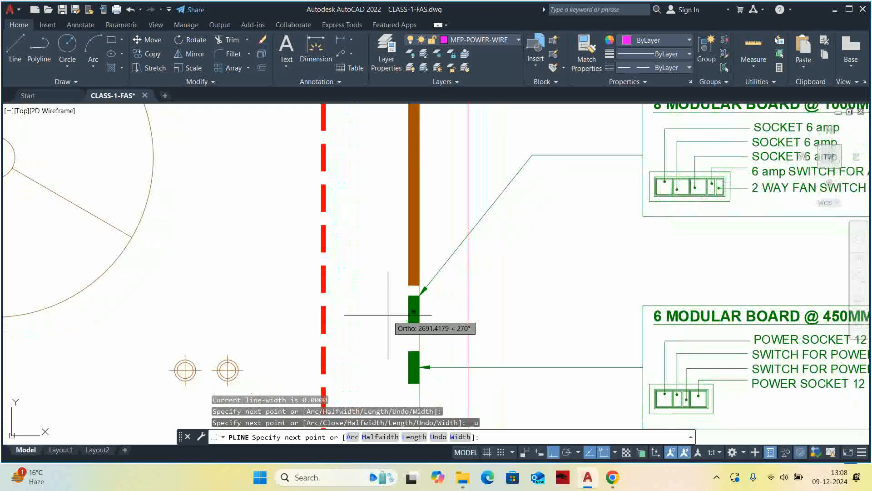
{"action": "scroll", "coordinate": [422, 333], "scroll_direction": "up", "scroll_amount": 3}
{"action": "left_click", "coordinate": [432, 326]}
Continue the wire polyline from the 8 modular board to the ceiling fan's centre and end it there.
{"action": "scroll", "coordinate": [282, 298], "scroll_direction": "down", "scroll_amount": 4}
{"action": "mouse_move", "coordinate": [289, 301]}
{"action": "middle_mouse_down"}
{"action": "mouse_move", "coordinate": [536, 374]}
{"action": "mouse_move", "coordinate": [596, 402]}
{"action": "middle_mouse_up"}
{"action": "scroll", "coordinate": [367, 291], "scroll_direction": "up", "scroll_amount": 4}
{"action": "left_click", "coordinate": [376, 321]}
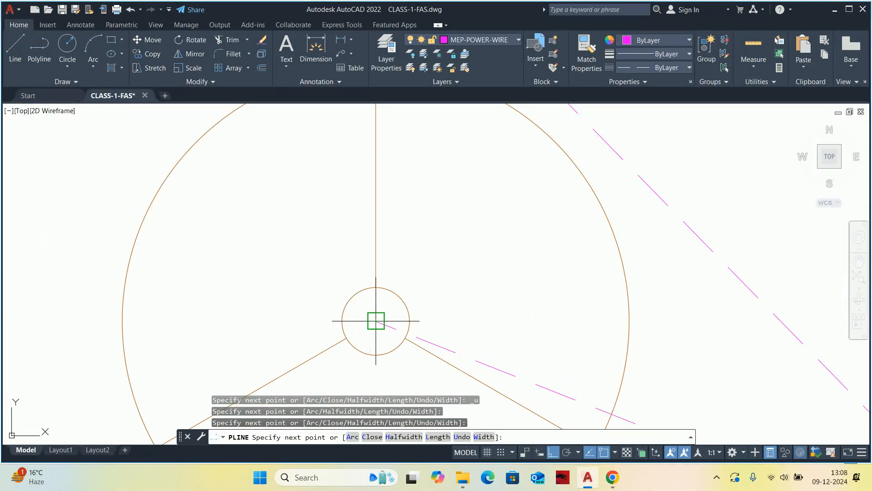
{"action": "key", "text": "Escape"}
{"action": "key", "text": "Escape"}
{"action": "key", "text": "Escape"}
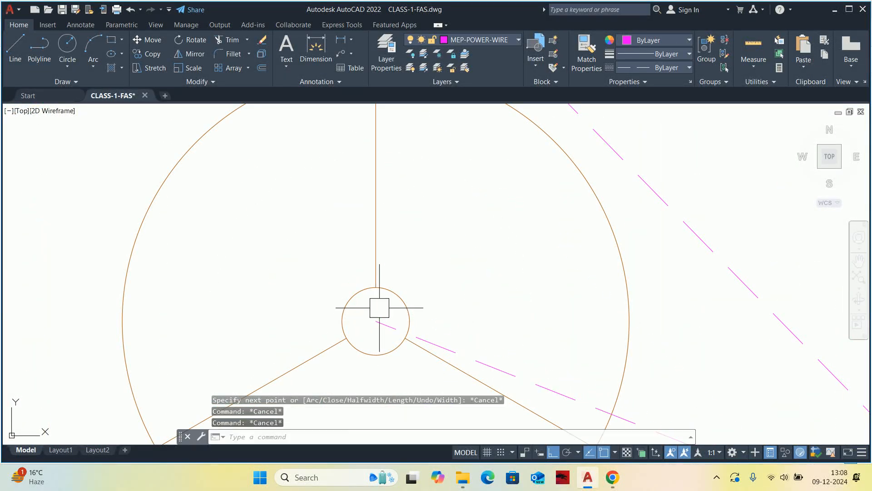
Examine Office Cabin -1's wiring against the circuits listed in the 12 modular board detail.
{"action": "scroll", "coordinate": [380, 307], "scroll_direction": "down", "scroll_amount": 2}
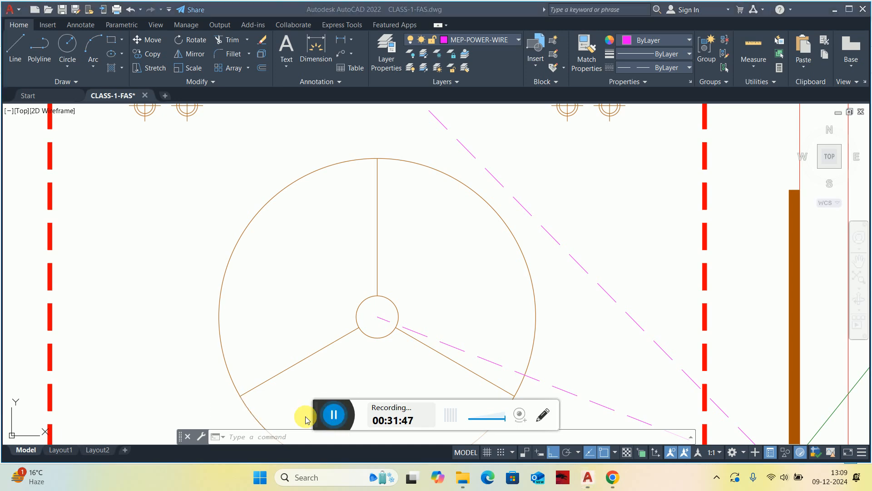
{"action": "scroll", "coordinate": [394, 306], "scroll_direction": "down", "scroll_amount": 5}
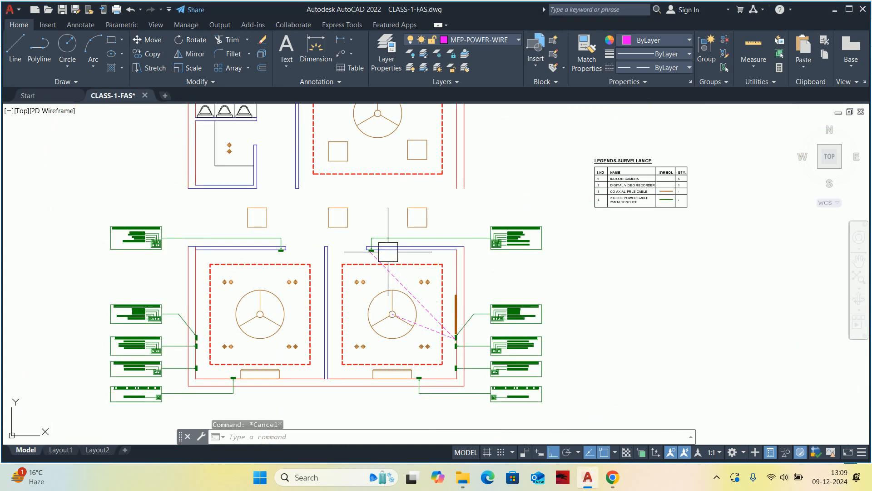
{"action": "scroll", "coordinate": [411, 308], "scroll_direction": "up", "scroll_amount": 3}
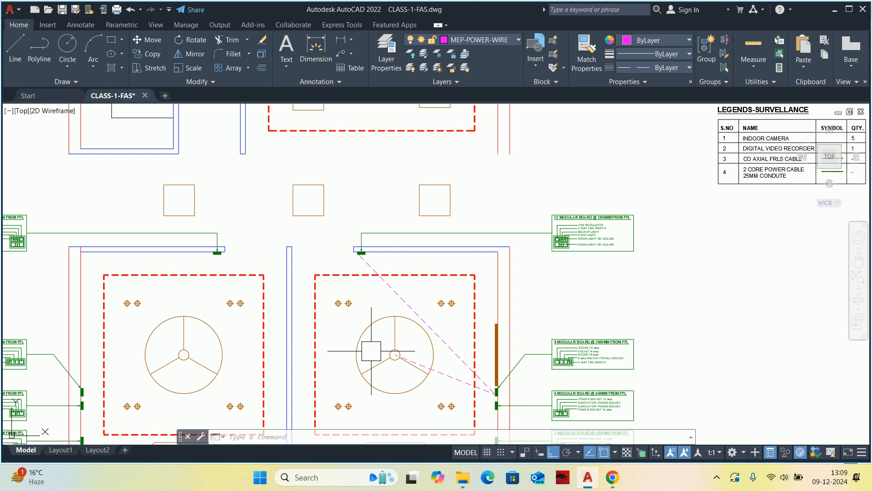
{"action": "key", "text": "Escape"}
{"action": "key", "text": "Escape"}
{"action": "key", "text": "Escape"}
{"action": "scroll", "coordinate": [382, 340], "scroll_direction": "up", "scroll_amount": 3}
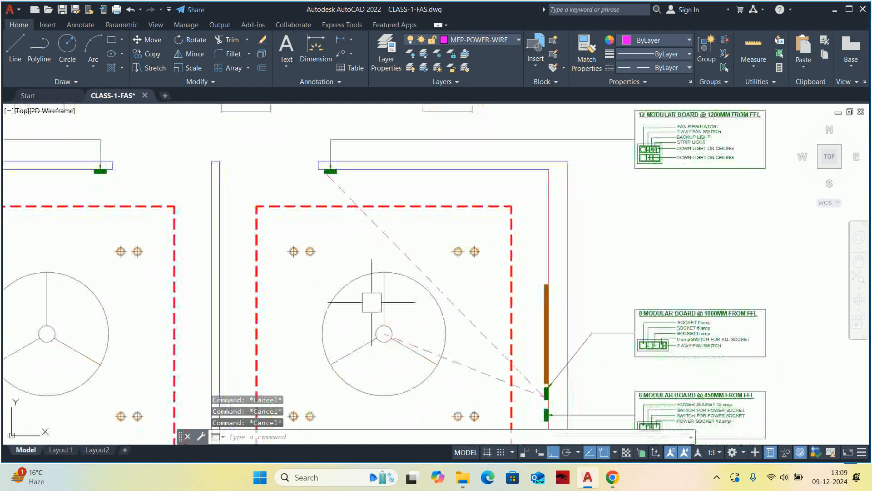
{"action": "middle_click_drag", "start_coordinate": [601, 342], "coordinate": [585, 317]}
{"action": "middle_click_drag", "start_coordinate": [637, 245], "coordinate": [619, 271]}
{"action": "scroll", "coordinate": [261, 238], "scroll_direction": "up", "scroll_amount": 2}
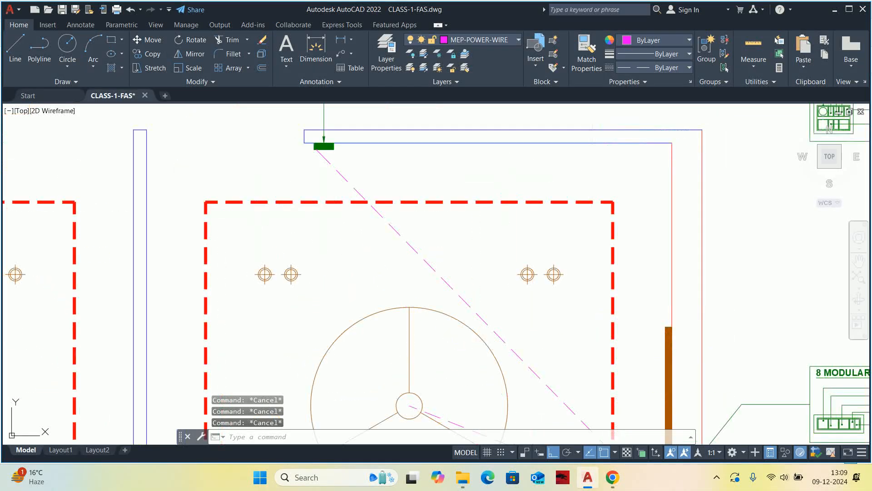
{"action": "middle_click_drag", "start_coordinate": [768, 106], "coordinate": [616, 269]}
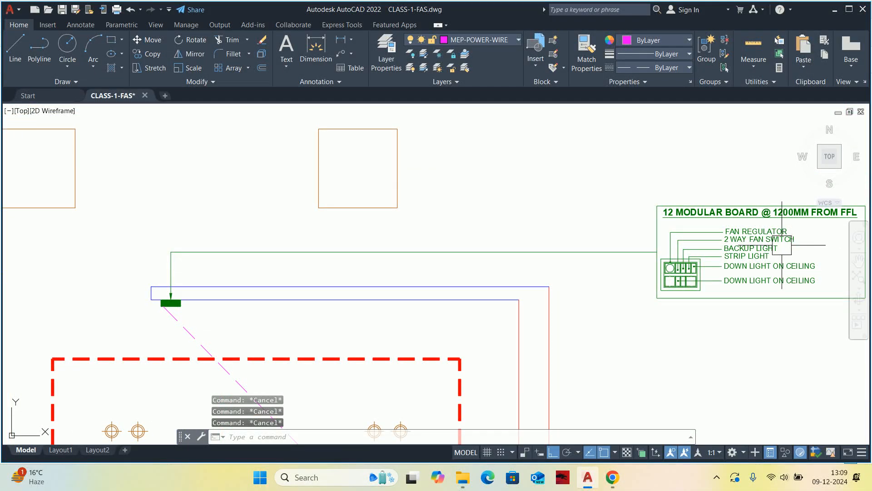
{"action": "scroll", "coordinate": [781, 248], "scroll_direction": "up", "scroll_amount": 2}
{"action": "scroll", "coordinate": [703, 248], "scroll_direction": "down", "scroll_amount": 4}
{"action": "mouse_move", "coordinate": [535, 289]}
{"action": "middle_mouse_down"}
{"action": "mouse_move", "coordinate": [547, 281]}
{"action": "mouse_move", "coordinate": [497, 252]}
{"action": "mouse_move", "coordinate": [448, 259]}
{"action": "mouse_move", "coordinate": [388, 249]}
{"action": "middle_mouse_up"}
{"action": "scroll", "coordinate": [465, 262], "scroll_direction": "up", "scroll_amount": 1}
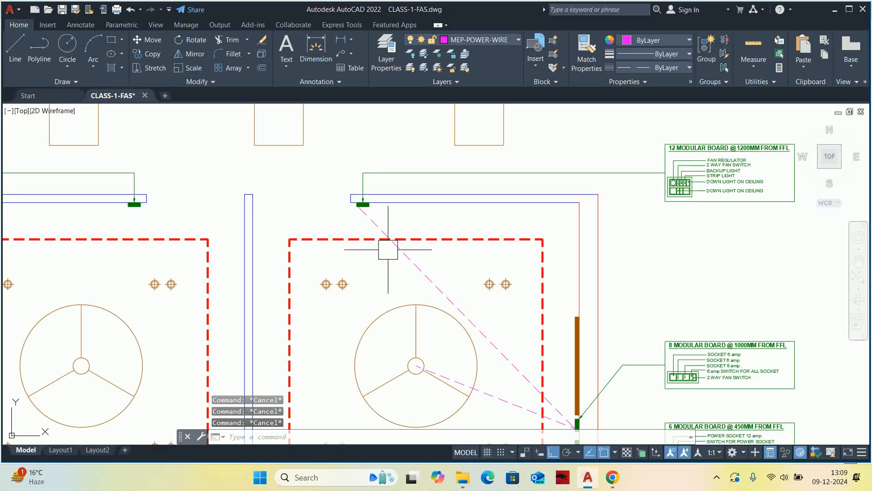
Draw a wire polyline from the entrance switchboard's lower edge to the upper end of the brown bar on Office Cabin -1's outer wall.
{"action": "type", "text": "L"}
{"action": "key", "text": "space"}
{"action": "scroll", "coordinate": [372, 212], "scroll_direction": "up", "scroll_amount": 5}
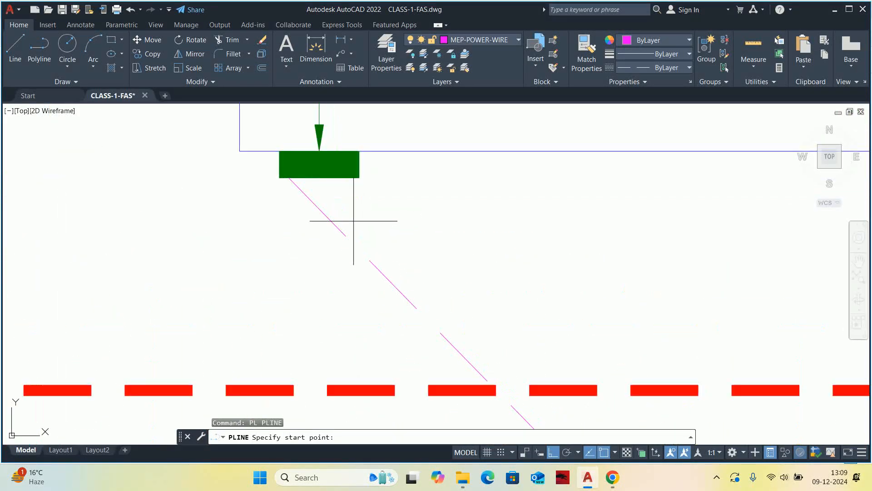
{"action": "left_click", "coordinate": [353, 186]}
{"action": "scroll", "coordinate": [400, 181], "scroll_direction": "down", "scroll_amount": 5}
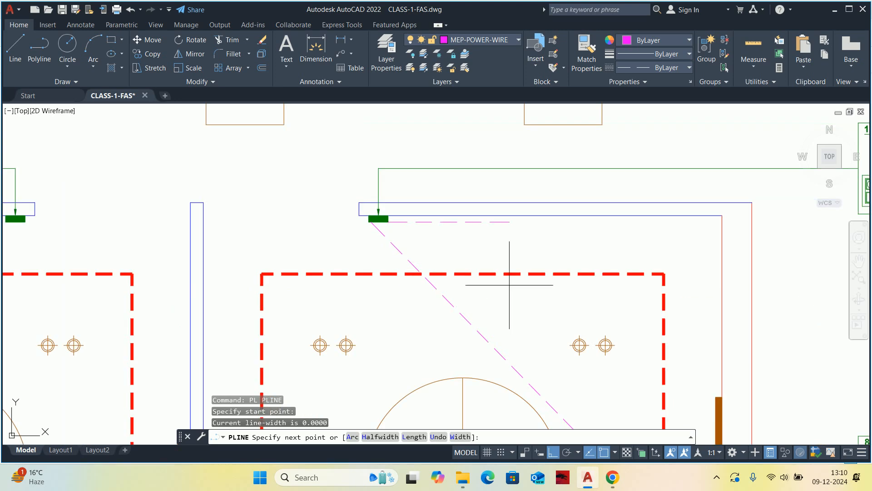
{"action": "middle_click_drag", "start_coordinate": [561, 302], "coordinate": [350, 146]}
{"action": "scroll", "coordinate": [436, 222], "scroll_direction": "up", "scroll_amount": 2}
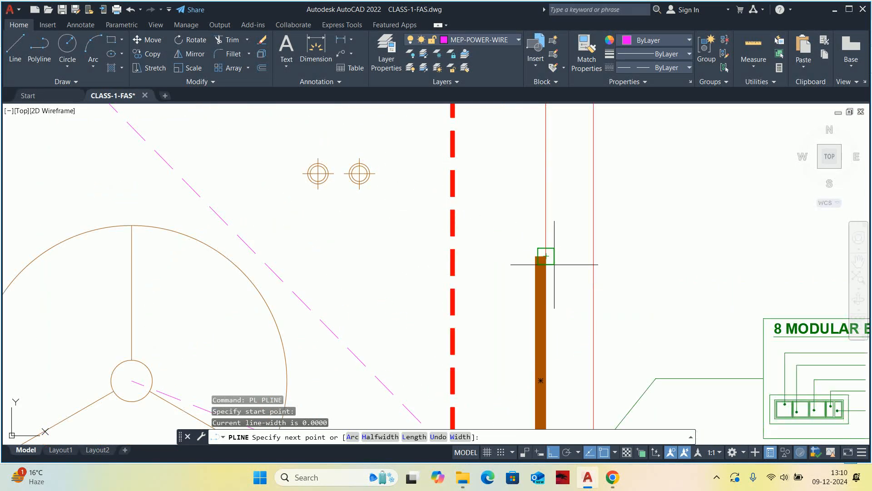
{"action": "left_click", "coordinate": [531, 274]}
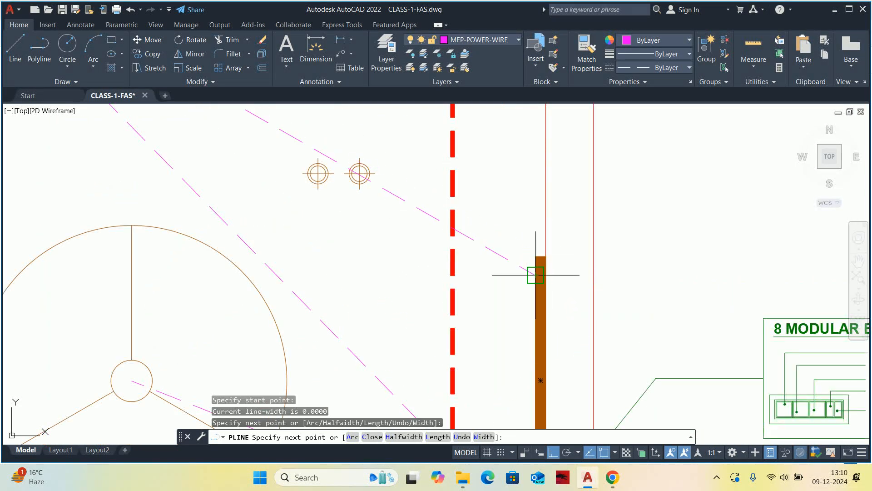
{"action": "key", "text": "Escape"}
{"action": "key", "text": "Escape"}
Stretch the start of the 8 modular board's wire along the entrance switchboard's lower edge, beside the brown bar's wire.
{"action": "scroll", "coordinate": [478, 235], "scroll_direction": "down", "scroll_amount": 5}
{"action": "scroll", "coordinate": [552, 188], "scroll_direction": "up", "scroll_amount": 5}
{"action": "scroll", "coordinate": [601, 208], "scroll_direction": "down", "scroll_amount": 4}
{"action": "key", "text": "space"}
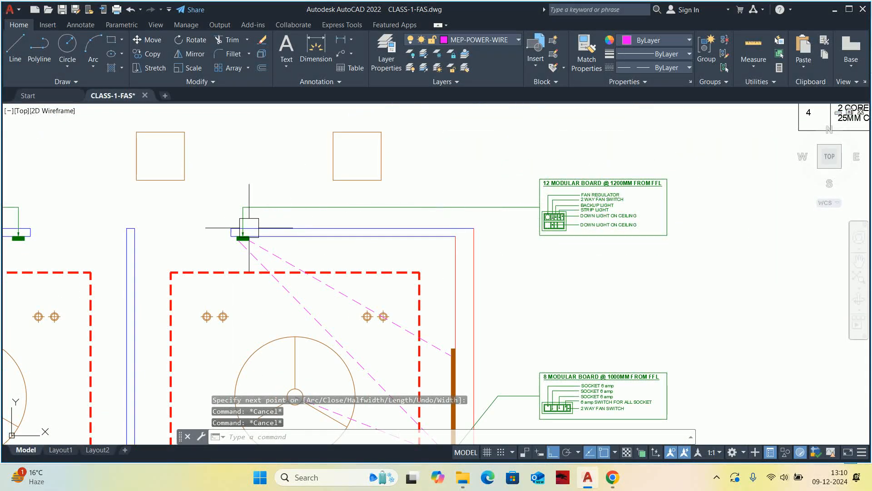
{"action": "scroll", "coordinate": [402, 247], "scroll_direction": "up", "scroll_amount": 3}
{"action": "scroll", "coordinate": [404, 250], "scroll_direction": "up", "scroll_amount": 4}
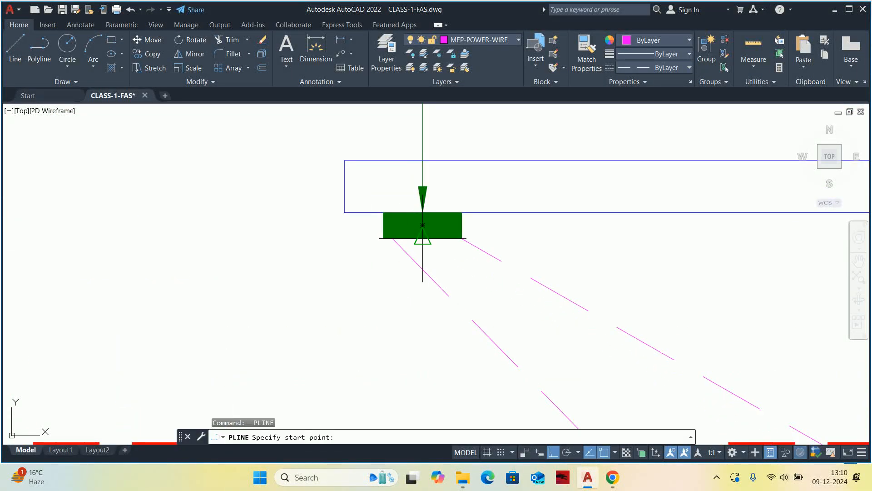
{"action": "scroll", "coordinate": [393, 246], "scroll_direction": "up", "scroll_amount": 5}
{"action": "key", "text": "Escape"}
{"action": "left_click", "coordinate": [418, 248]}
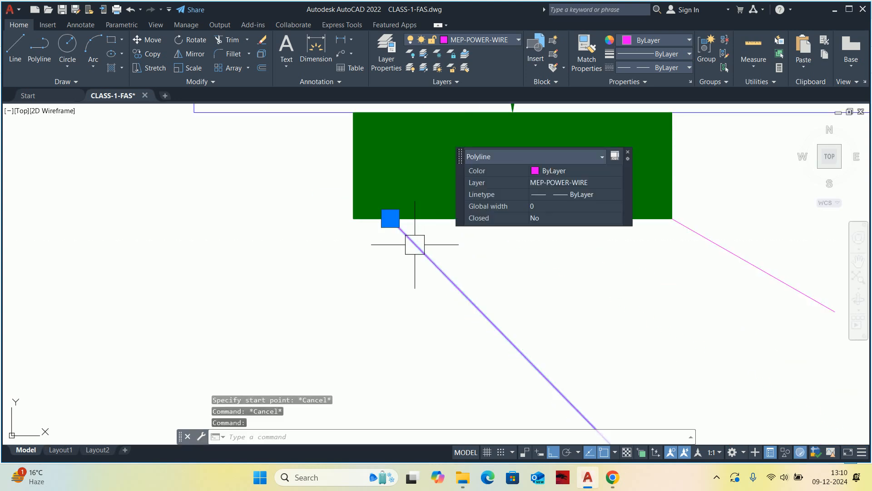
{"action": "left_click", "coordinate": [390, 219]}
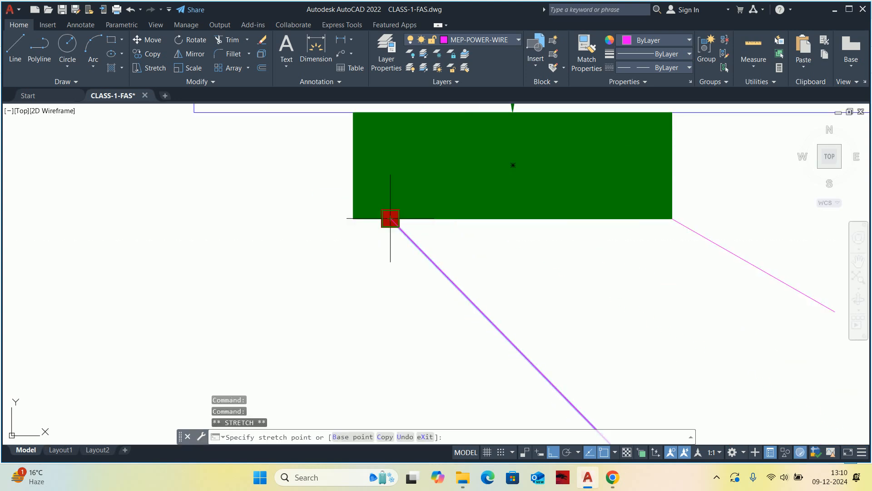
{"action": "left_click", "coordinate": [640, 220]}
{"action": "key", "text": "Escape"}
{"action": "key", "text": "Escape"}
Draw a wire polyline from the entrance switchboard's lower-left corner to the nearest corner of the cabin's red dashed ceiling outline.
{"action": "scroll", "coordinate": [547, 223], "scroll_direction": "down", "scroll_amount": 2}
{"action": "key", "text": "space"}
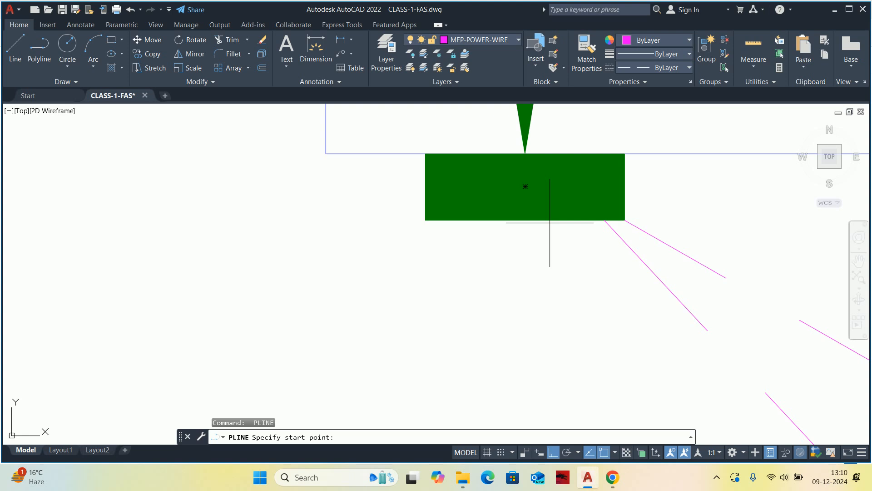
{"action": "left_click", "coordinate": [427, 219]}
{"action": "scroll", "coordinate": [351, 321], "scroll_direction": "down", "scroll_amount": 6}
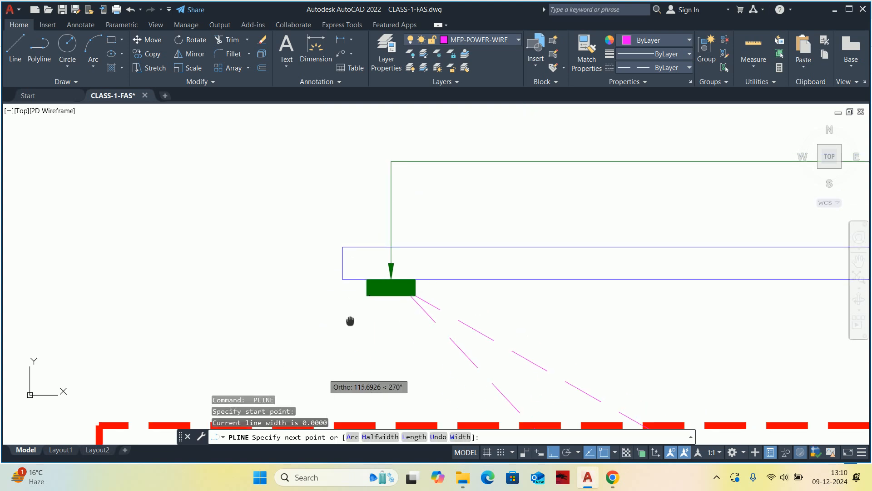
{"action": "left_click", "coordinate": [244, 275]}
{"action": "key", "text": "Escape"}
{"action": "key", "text": "Escape"}
Start a wire polyline at the midpoint of the entrance switchboard's lower edge and run it to the leftmost downlight of the cabin's upper row.
{"action": "scroll", "coordinate": [405, 251], "scroll_direction": "down", "scroll_amount": 2}
{"action": "middle_click_drag", "start_coordinate": [405, 251], "coordinate": [401, 232]}
{"action": "scroll", "coordinate": [526, 200], "scroll_direction": "down", "scroll_amount": 2}
{"action": "scroll", "coordinate": [818, 154], "scroll_direction": "up", "scroll_amount": 6}
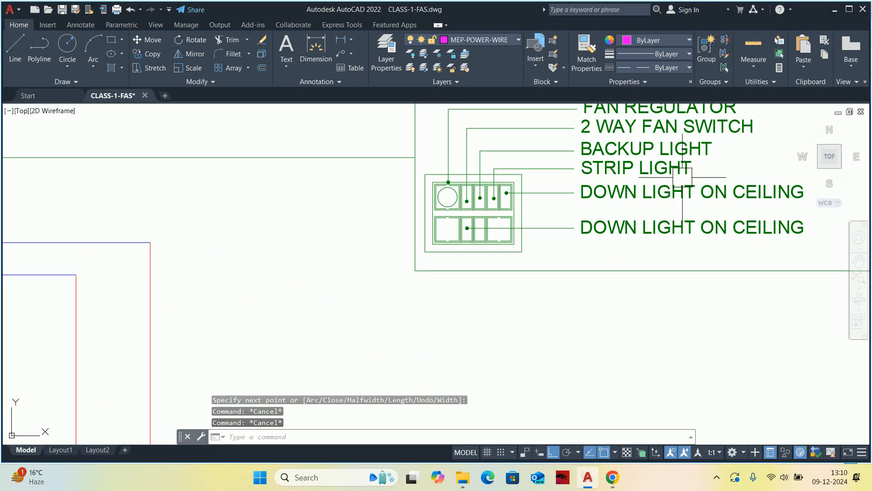
{"action": "scroll", "coordinate": [663, 203], "scroll_direction": "down", "scroll_amount": 6}
{"action": "key", "text": "Return"}
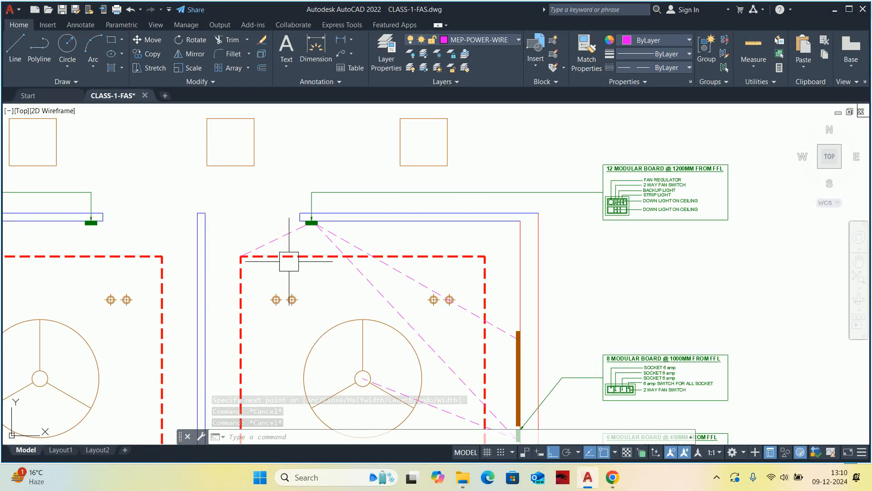
{"action": "scroll", "coordinate": [288, 259], "scroll_direction": "up", "scroll_amount": 6}
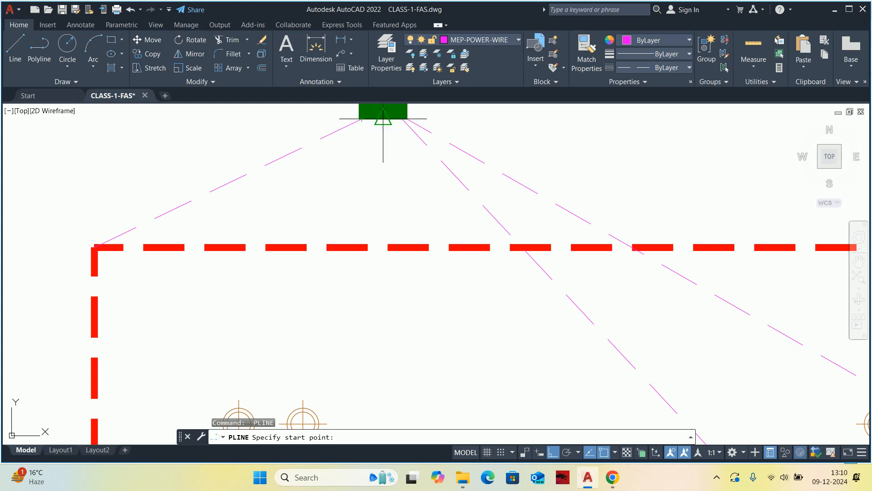
{"action": "scroll", "coordinate": [372, 126], "scroll_direction": "up", "scroll_amount": 4}
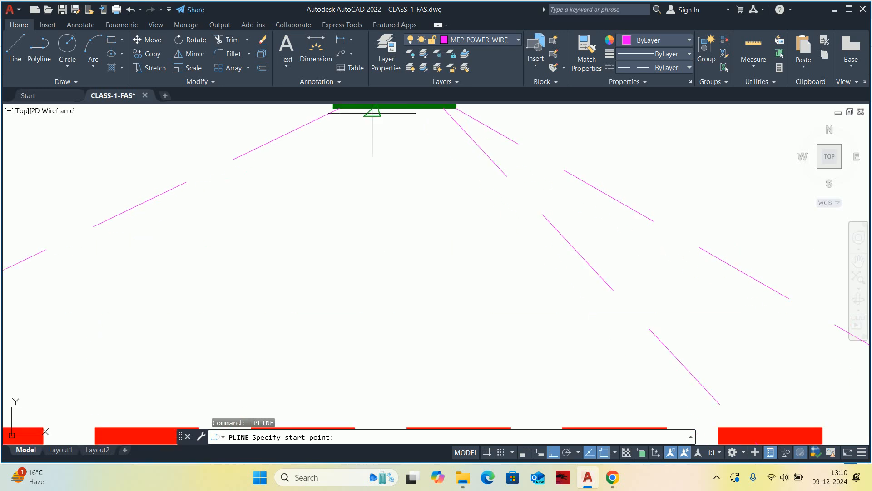
{"action": "left_click", "coordinate": [375, 112]}
{"action": "scroll", "coordinate": [386, 182], "scroll_direction": "down", "scroll_amount": 6}
{"action": "middle_click_drag", "start_coordinate": [366, 345], "coordinate": [376, 214]}
{"action": "scroll", "coordinate": [381, 135], "scroll_direction": "down", "scroll_amount": 2}
{"action": "scroll", "coordinate": [360, 146], "scroll_direction": "up", "scroll_amount": 6}
{"action": "scroll", "coordinate": [377, 215], "scroll_direction": "down", "scroll_amount": 2}
{"action": "scroll", "coordinate": [299, 237], "scroll_direction": "up", "scroll_amount": 2}
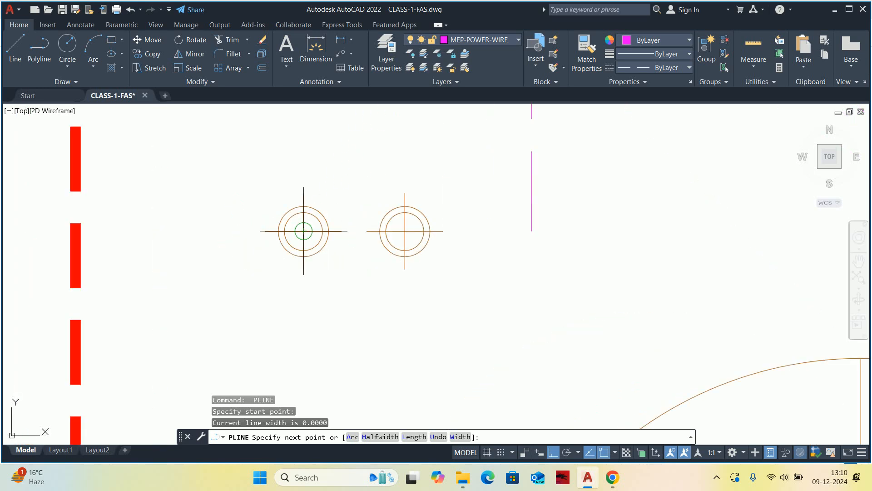
{"action": "left_click", "coordinate": [304, 231]}
Continue the wire polyline through the centres of the remaining three downlights in the upper row and end it there.
{"action": "left_click", "coordinate": [405, 231]}
{"action": "scroll", "coordinate": [481, 230], "scroll_direction": "down", "scroll_amount": 8}
{"action": "middle_click_drag", "start_coordinate": [610, 227], "coordinate": [263, 220]}
{"action": "scroll", "coordinate": [297, 215], "scroll_direction": "up", "scroll_amount": 6}
{"action": "scroll", "coordinate": [163, 232], "scroll_direction": "up", "scroll_amount": 4}
{"action": "left_click", "coordinate": [144, 261]}
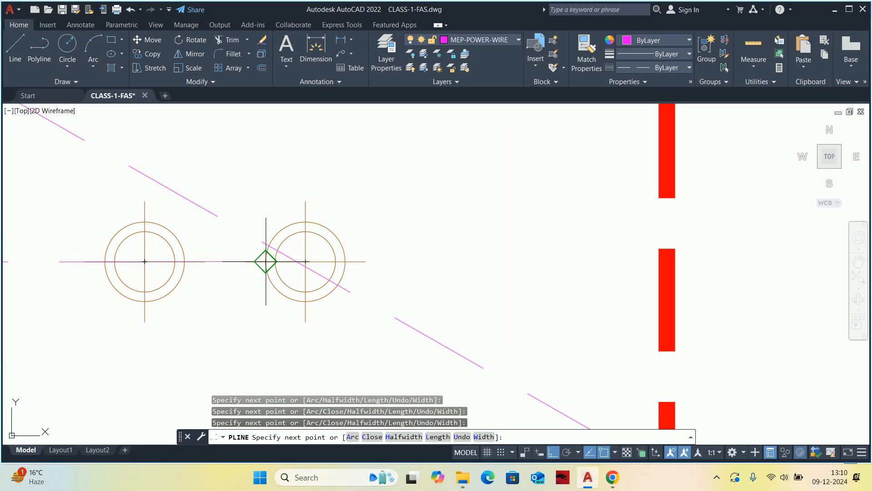
{"action": "left_click", "coordinate": [305, 262]}
{"action": "key", "text": "Return"}
{"action": "scroll", "coordinate": [309, 255], "scroll_direction": "down", "scroll_amount": 12}
{"action": "key", "text": "Escape"}
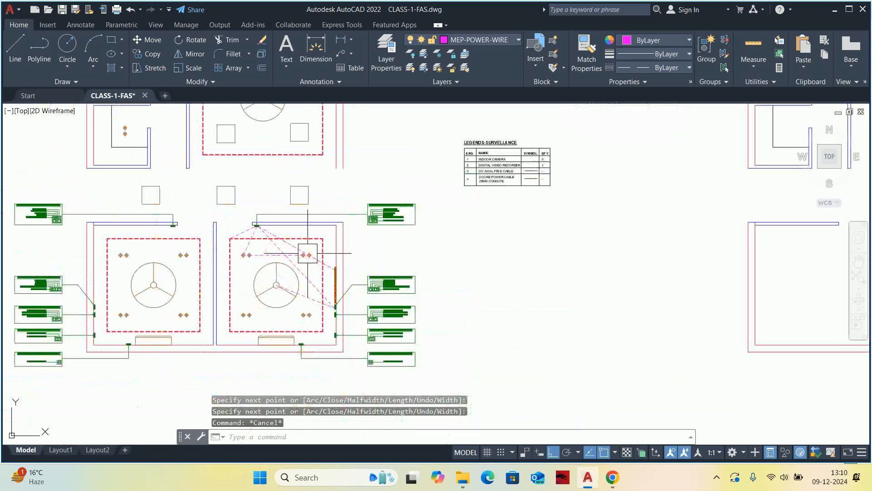
{"action": "middle_click_drag", "start_coordinate": [268, 251], "coordinate": [287, 247]}
{"action": "key", "text": "Escape"}
Start another wire polyline on the entrance switchboard's lower edge and run it to the leftmost downlight of the cabin's lower row.
{"action": "scroll", "coordinate": [270, 225], "scroll_direction": "up", "scroll_amount": 8}
{"action": "key", "text": "Return"}
{"action": "scroll", "coordinate": [314, 226], "scroll_direction": "up", "scroll_amount": 4}
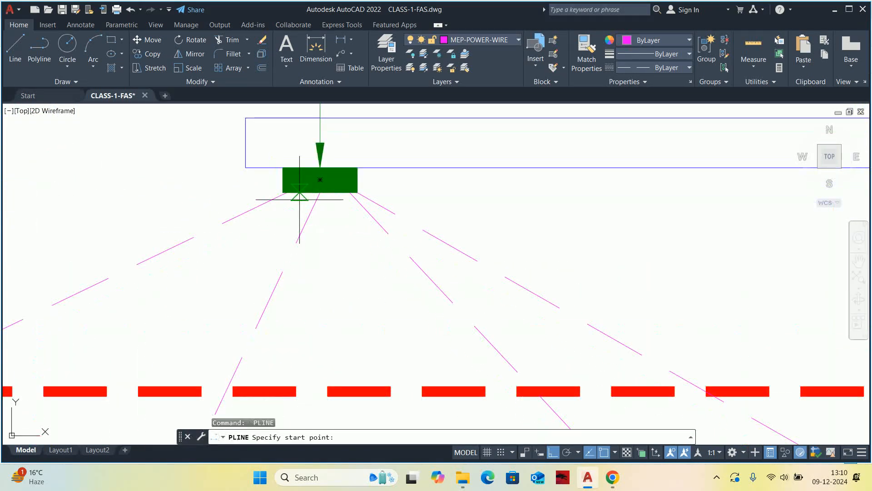
{"action": "scroll", "coordinate": [299, 190], "scroll_direction": "up", "scroll_amount": 2}
{"action": "left_click", "coordinate": [298, 192]}
{"action": "scroll", "coordinate": [219, 314], "scroll_direction": "down", "scroll_amount": 6}
{"action": "middle_click_drag", "start_coordinate": [214, 319], "coordinate": [315, 191]}
{"action": "scroll", "coordinate": [315, 191], "scroll_direction": "down", "scroll_amount": 2}
{"action": "middle_click_drag", "start_coordinate": [248, 375], "coordinate": [282, 270]}
{"action": "scroll", "coordinate": [283, 270], "scroll_direction": "down", "scroll_amount": 1}
{"action": "scroll", "coordinate": [272, 330], "scroll_direction": "up", "scroll_amount": 8}
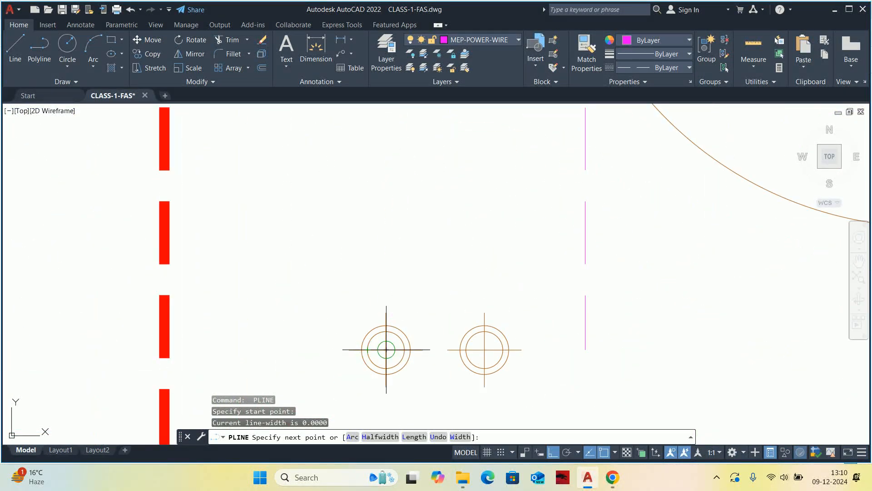
{"action": "left_click", "coordinate": [386, 349]}
Extend the wire polyline through the other three downlights of the lower row and finish it at the last one.
{"action": "left_click", "coordinate": [485, 350]}
{"action": "scroll", "coordinate": [484, 349], "scroll_direction": "down", "scroll_amount": 5}
{"action": "scroll", "coordinate": [307, 319], "scroll_direction": "up", "scroll_amount": 5}
{"action": "left_click", "coordinate": [251, 349]}
{"action": "left_click", "coordinate": [351, 348]}
{"action": "key", "text": "Escape"}
{"action": "scroll", "coordinate": [379, 303], "scroll_direction": "down", "scroll_amount": 5}
{"action": "key", "text": "Escape"}
{"action": "scroll", "coordinate": [379, 303], "scroll_direction": "down", "scroll_amount": 4}
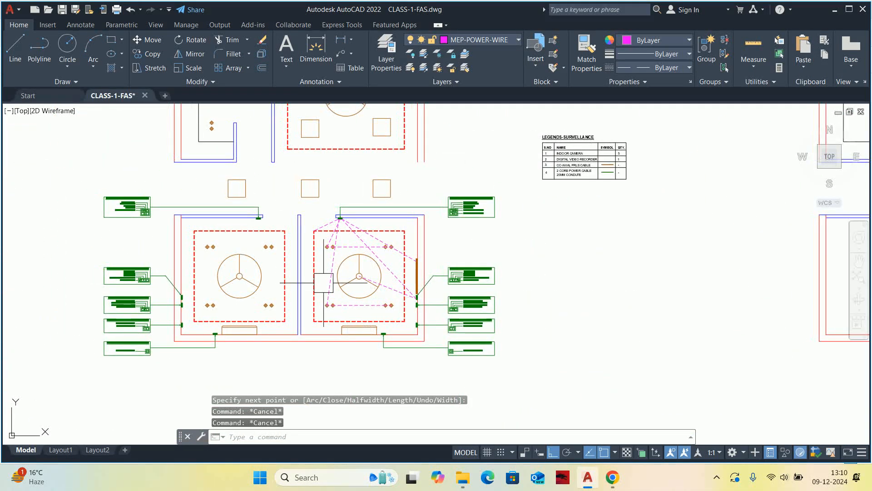
Draw a wire polyline from the entrance switchboard's lower edge to the small switchboard on the cabin's bottom wall.
{"action": "scroll", "coordinate": [347, 292], "scroll_direction": "up", "scroll_amount": 7}
{"action": "key", "text": "Return"}
{"action": "scroll", "coordinate": [399, 208], "scroll_direction": "up", "scroll_amount": 8}
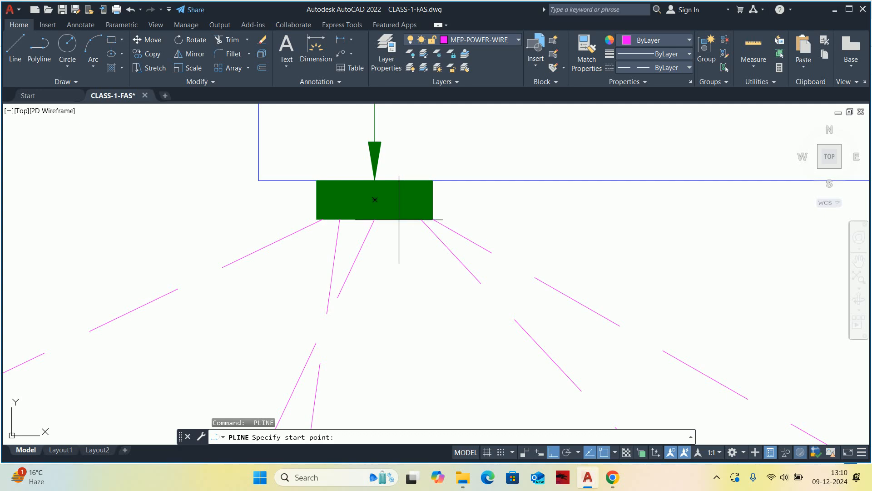
{"action": "left_click", "coordinate": [401, 221]}
{"action": "scroll", "coordinate": [421, 331], "scroll_direction": "down", "scroll_amount": 6}
{"action": "scroll", "coordinate": [474, 255], "scroll_direction": "up", "scroll_amount": 3}
{"action": "scroll", "coordinate": [522, 345], "scroll_direction": "up", "scroll_amount": 6}
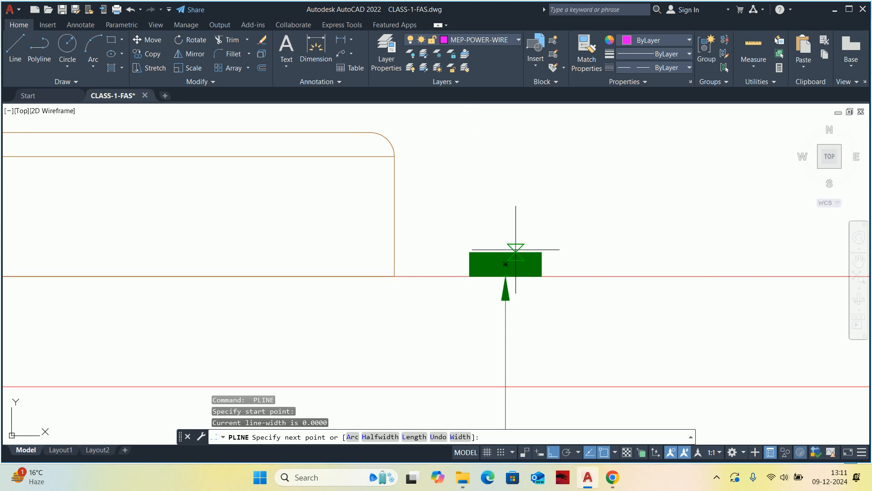
{"action": "left_click", "coordinate": [516, 250]}
{"action": "key", "text": "Return"}
{"action": "key", "text": "Escape"}
{"action": "key", "text": "Escape"}
{"action": "key", "text": "Escape"}
Convert the wire between the entrance switchboard and the brown bar to an arc bulging towards the cabin's upper-right corner, with Ortho off.
{"action": "scroll", "coordinate": [523, 234], "scroll_direction": "down", "scroll_amount": 12}
{"action": "middle_click_drag", "start_coordinate": [516, 214], "coordinate": [495, 226]}
{"action": "scroll", "coordinate": [508, 222], "scroll_direction": "up", "scroll_amount": 6}
{"action": "scroll", "coordinate": [456, 203], "scroll_direction": "down", "scroll_amount": 2}
{"action": "mouse_move", "coordinate": [456, 206]}
{"action": "middle_mouse_down"}
{"action": "mouse_move", "coordinate": [459, 292]}
{"action": "mouse_move", "coordinate": [473, 221]}
{"action": "middle_mouse_up"}
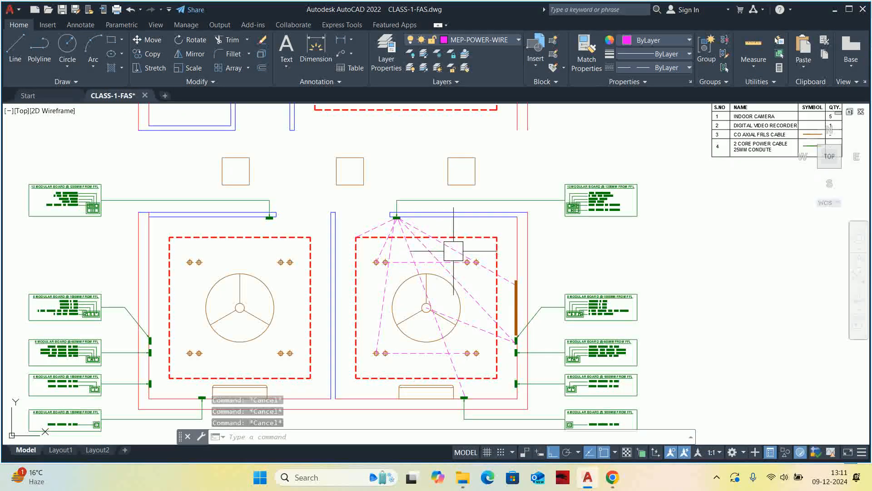
{"action": "scroll", "coordinate": [454, 250], "scroll_direction": "up", "scroll_amount": 6}
{"action": "left_click", "coordinate": [471, 252]}
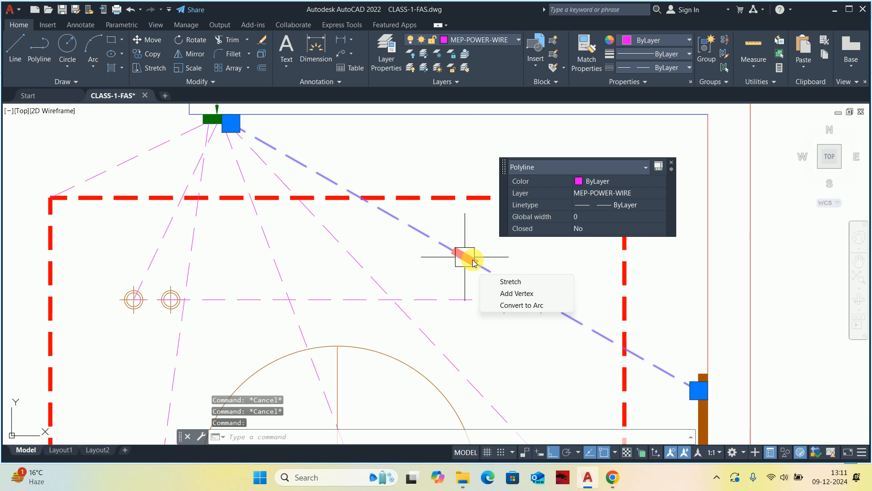
{"action": "left_click", "coordinate": [535, 306]}
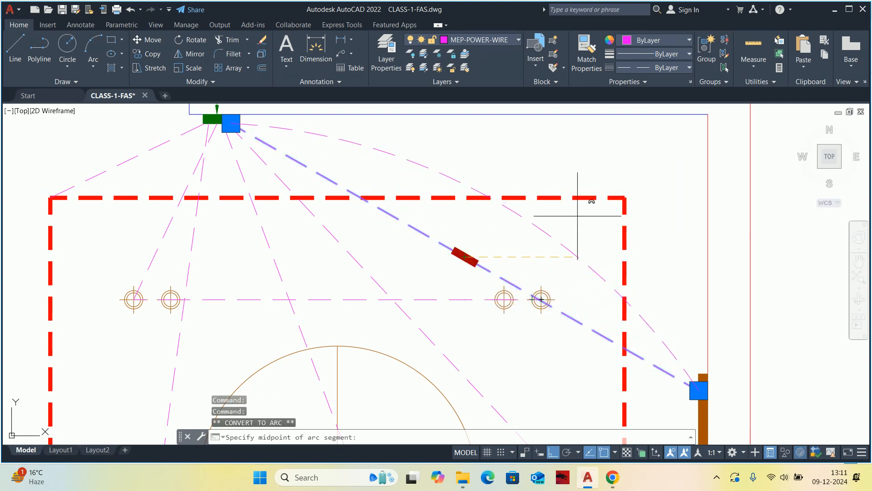
{"action": "left_click", "coordinate": [551, 455]}
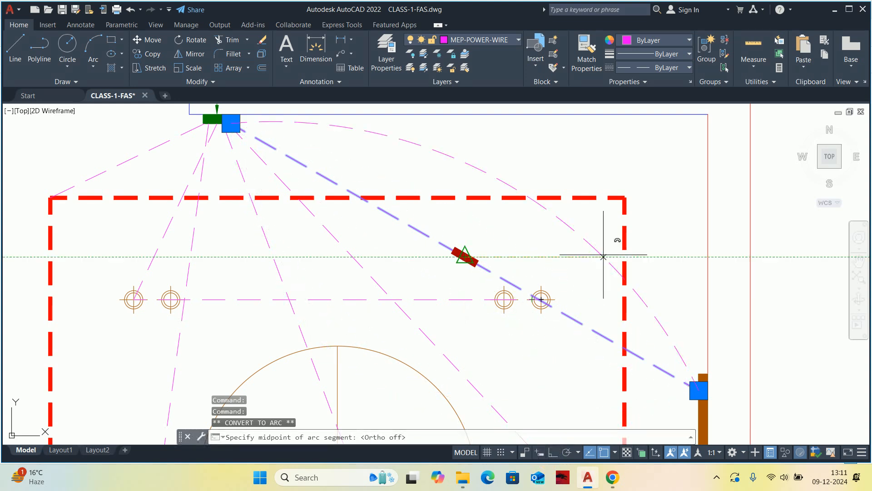
{"action": "left_click", "coordinate": [655, 318]}
{"action": "scroll", "coordinate": [394, 237], "scroll_direction": "down", "scroll_amount": 2}
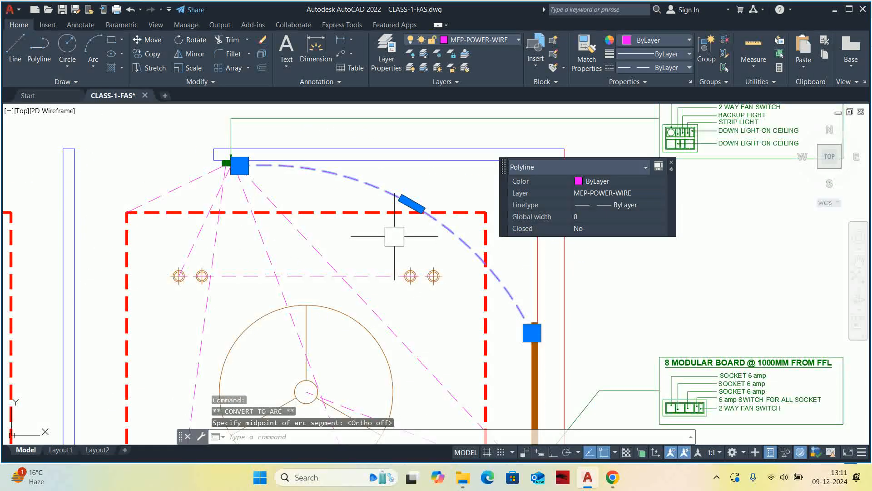
{"action": "key", "text": "Escape"}
{"action": "key", "text": "Escape"}
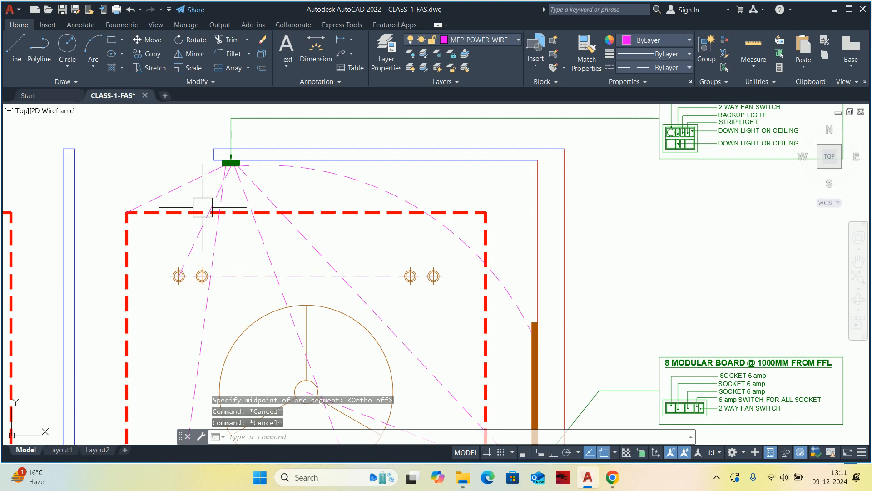
{"action": "scroll", "coordinate": [200, 200], "scroll_direction": "up", "scroll_amount": 2}
{"action": "middle_click_drag", "start_coordinate": [195, 199], "coordinate": [335, 223]}
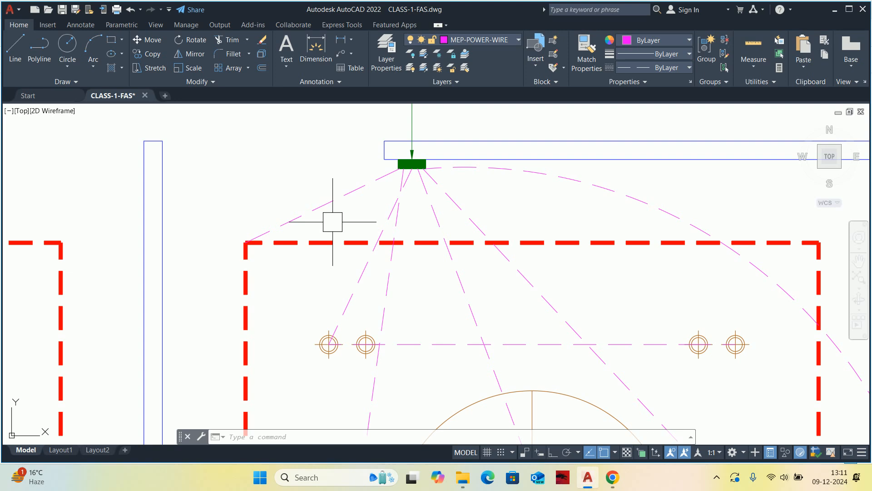
{"action": "scroll", "coordinate": [333, 221], "scroll_direction": "down", "scroll_amount": 5}
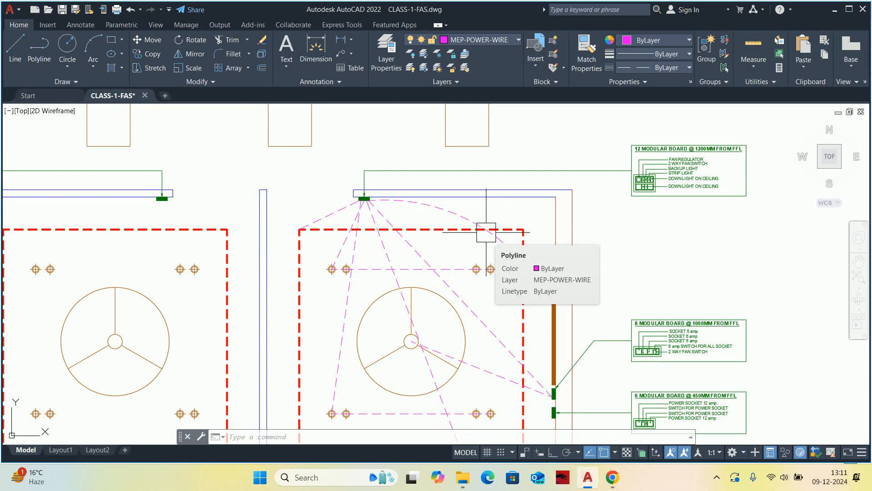
{"action": "scroll", "coordinate": [486, 232], "scroll_direction": "down", "scroll_amount": 2}
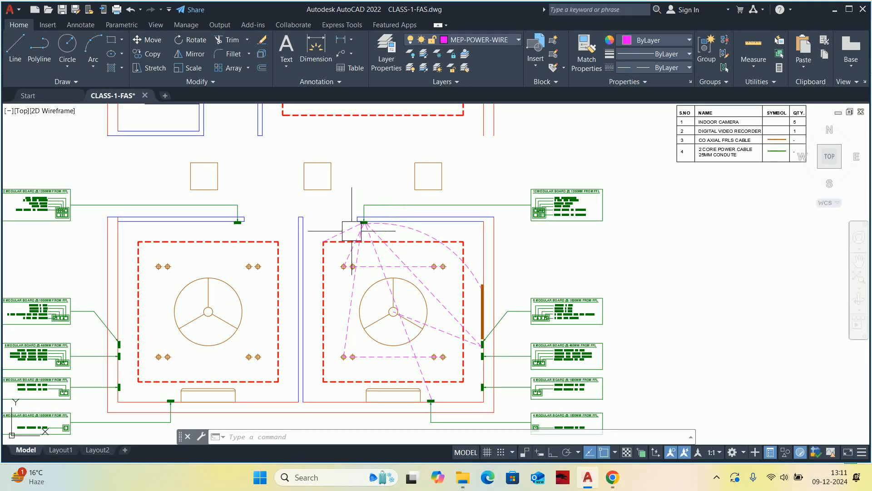
Convert the wire between the entrance switchboard and the red dashed rectangle's upper-left corner to an arc bulging down towards the cabin.
{"action": "scroll", "coordinate": [343, 223], "scroll_direction": "up", "scroll_amount": 5}
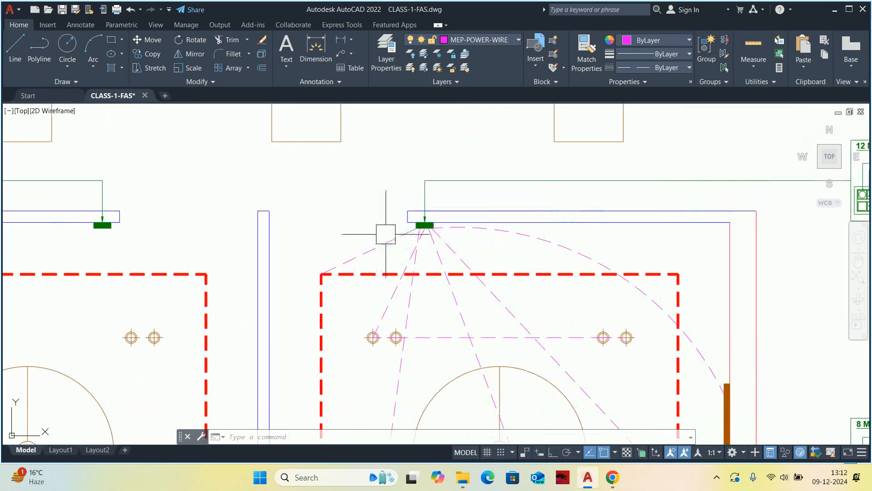
{"action": "left_click", "coordinate": [345, 231]}
{"action": "scroll", "coordinate": [362, 261], "scroll_direction": "up", "scroll_amount": 3}
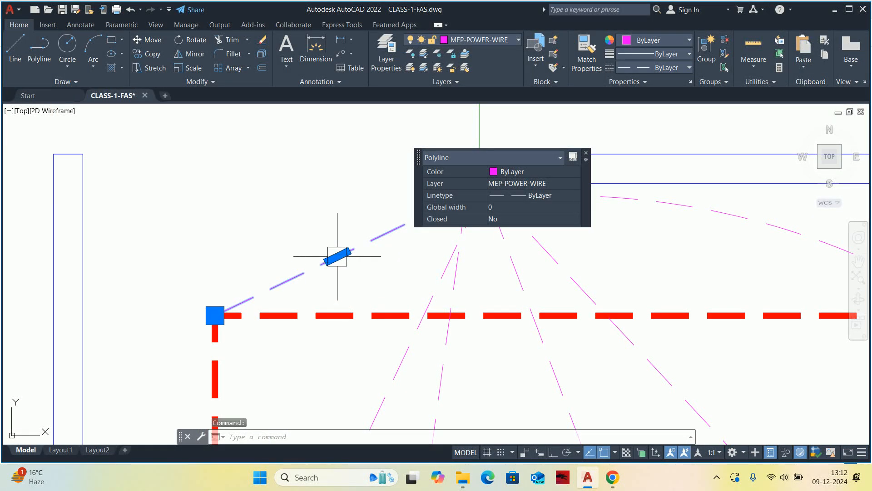
{"action": "mouse_move", "coordinate": [340, 262]}
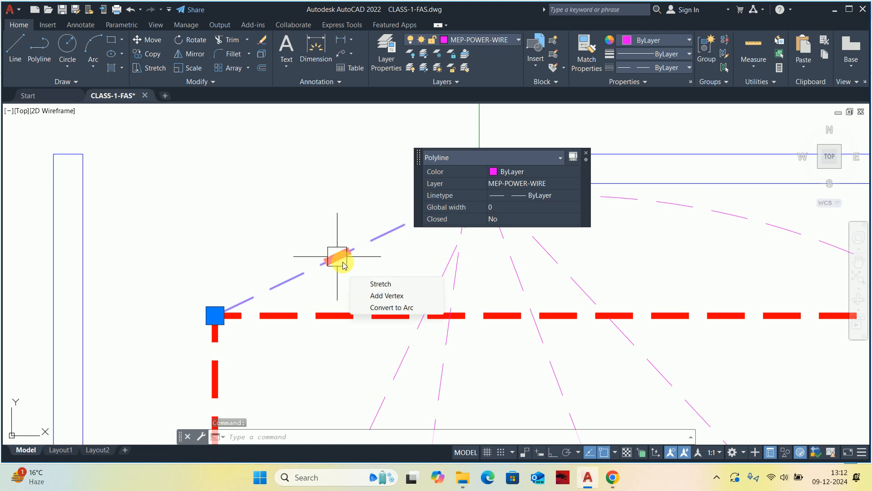
{"action": "left_click", "coordinate": [371, 304]}
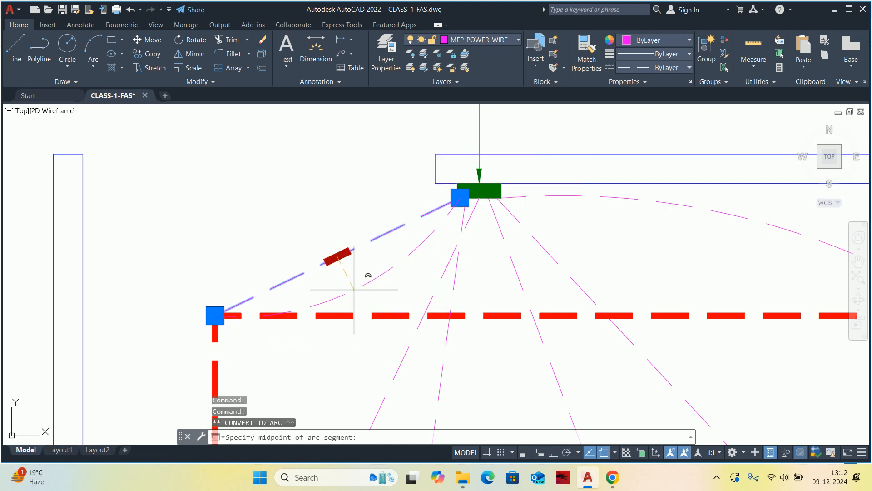
{"action": "left_click", "coordinate": [352, 279]}
{"action": "middle_click_drag", "start_coordinate": [360, 273], "coordinate": [302, 181]}
{"action": "scroll", "coordinate": [302, 181], "scroll_direction": "down", "scroll_amount": 2}
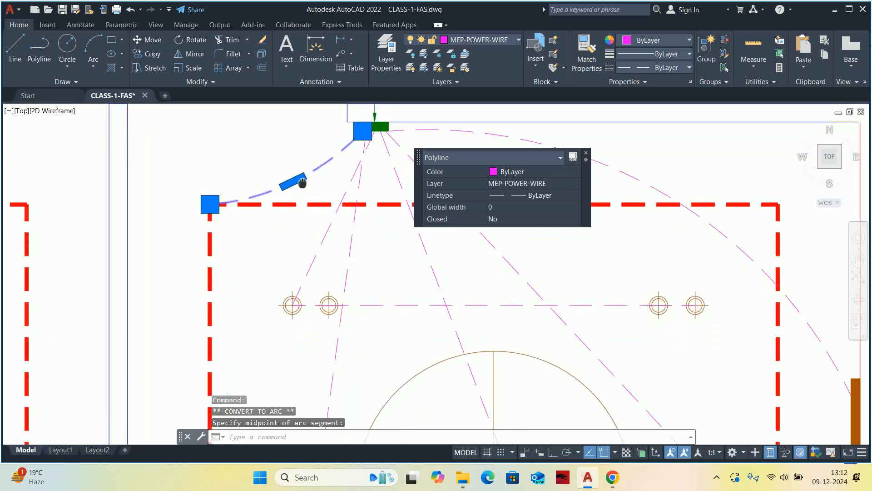
{"action": "key", "text": "Escape"}
{"action": "key", "text": "Escape"}
Convert the wire segment from the entrance switchboard to the lower row's leftmost downlight to an arc bulging towards the cabin's left side.
{"action": "left_click", "coordinate": [348, 259]}
{"action": "middle_click_drag", "start_coordinate": [348, 259], "coordinate": [298, 177]}
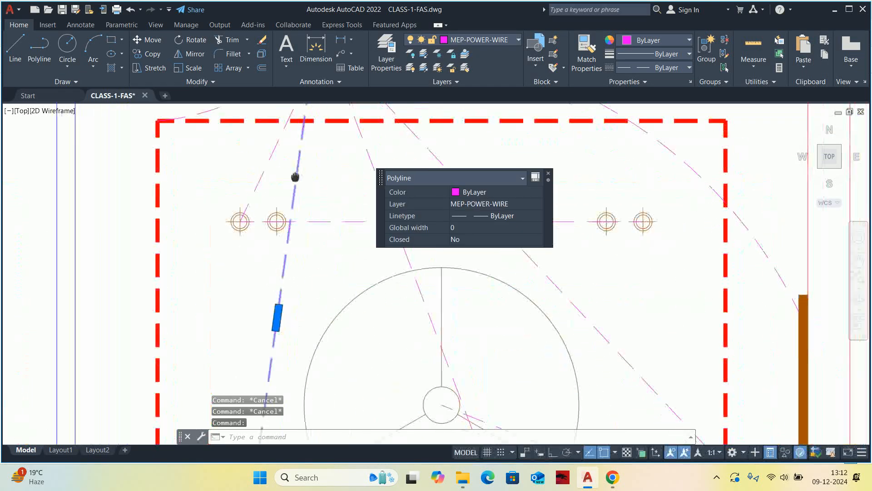
{"action": "scroll", "coordinate": [298, 182], "scroll_direction": "down", "scroll_amount": 2}
{"action": "mouse_move", "coordinate": [286, 284]}
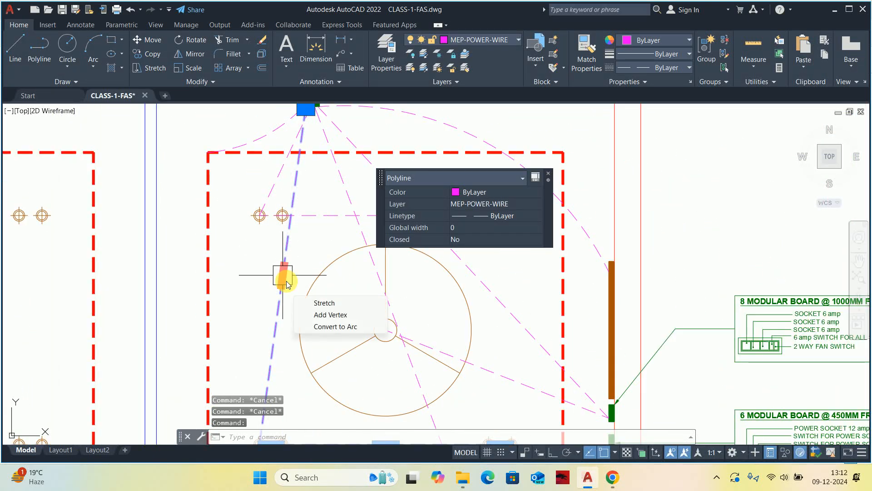
{"action": "left_click", "coordinate": [323, 327]}
{"action": "scroll", "coordinate": [252, 252], "scroll_direction": "up", "scroll_amount": 2}
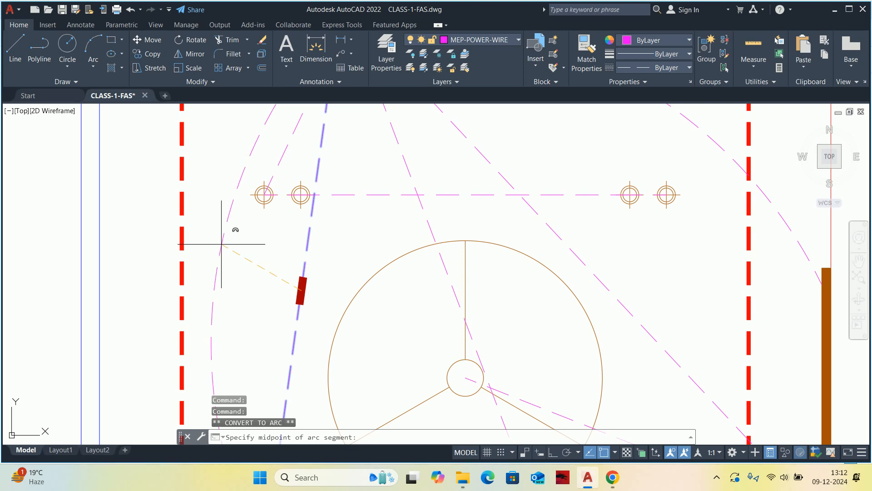
{"action": "left_click", "coordinate": [230, 246]}
{"action": "scroll", "coordinate": [246, 246], "scroll_direction": "down", "scroll_amount": 3}
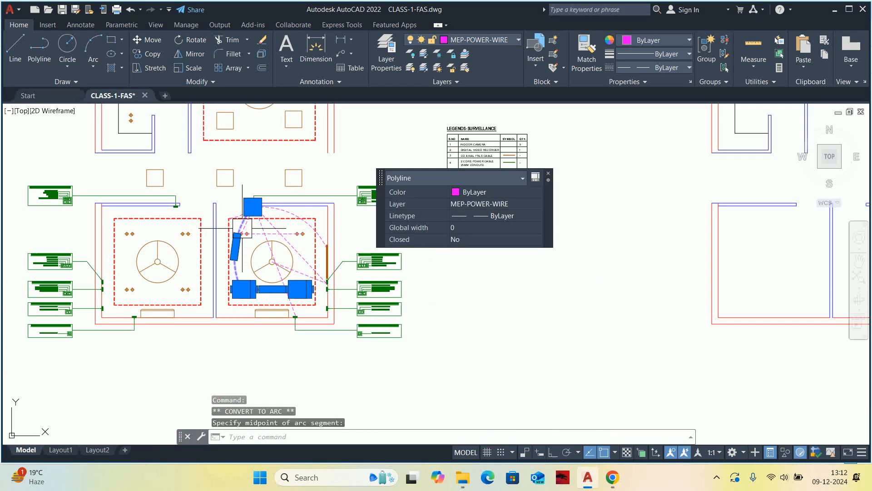
Convert the long wire segment between the two inner downlights of the lower row to an arc bulging up towards the fan.
{"action": "scroll", "coordinate": [246, 223], "scroll_direction": "up", "scroll_amount": 4}
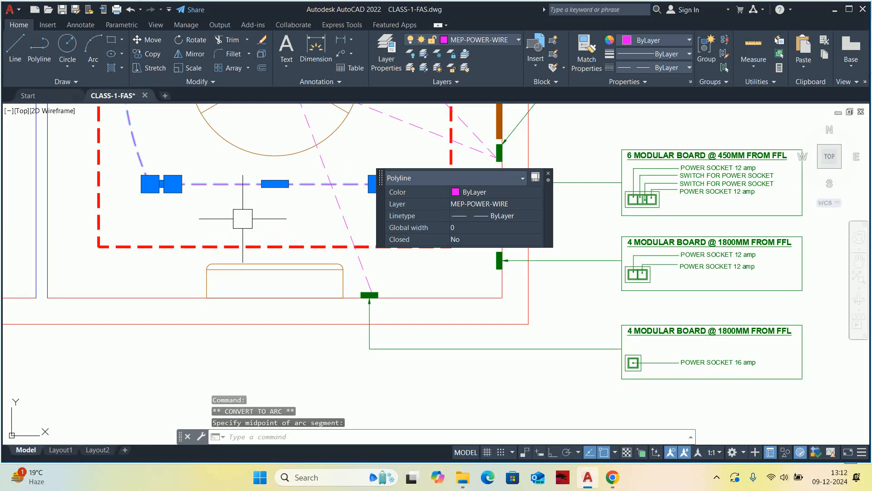
{"action": "middle_click_drag", "start_coordinate": [278, 206], "coordinate": [284, 218]}
{"action": "mouse_move", "coordinate": [288, 201]}
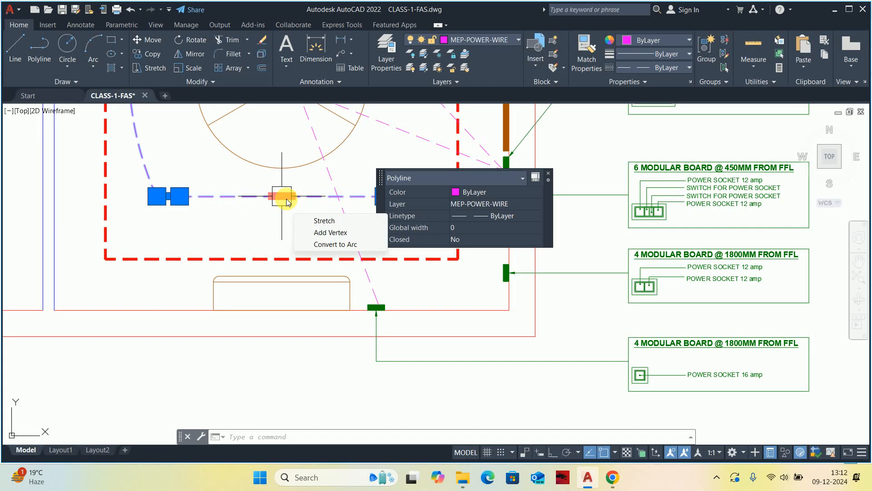
{"action": "left_click", "coordinate": [334, 245]}
{"action": "scroll", "coordinate": [254, 195], "scroll_direction": "up", "scroll_amount": 4}
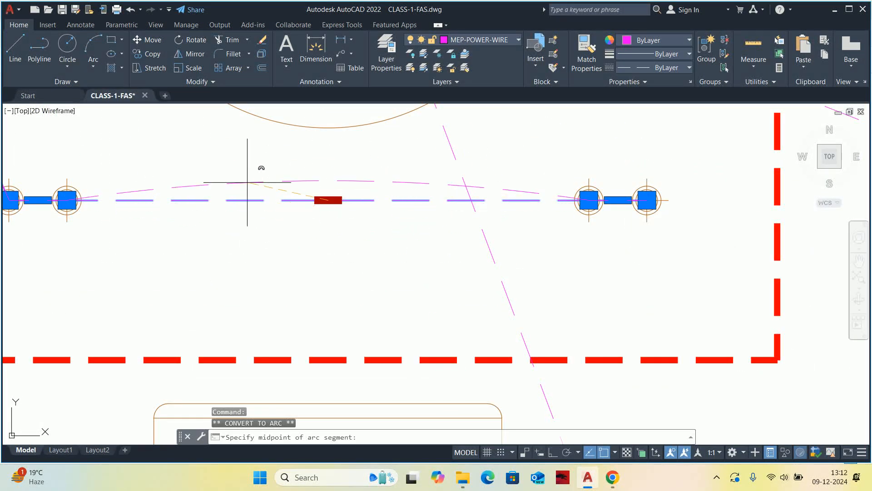
{"action": "left_click", "coordinate": [255, 155]}
{"action": "scroll", "coordinate": [241, 297], "scroll_direction": "down", "scroll_amount": 5}
{"action": "scroll", "coordinate": [279, 256], "scroll_direction": "down", "scroll_amount": 2}
{"action": "middle_click_drag", "start_coordinate": [278, 257], "coordinate": [285, 281]}
{"action": "key", "text": "Escape"}
{"action": "key", "text": "Escape"}
Convert the wire between the entrance switchboard and the bottom-wall switchboard to an arc bulging towards the cabin's lower-left side.
{"action": "scroll", "coordinate": [279, 264], "scroll_direction": "up", "scroll_amount": 4}
{"action": "left_click", "coordinate": [286, 265]}
{"action": "scroll", "coordinate": [282, 267], "scroll_direction": "down", "scroll_amount": 2}
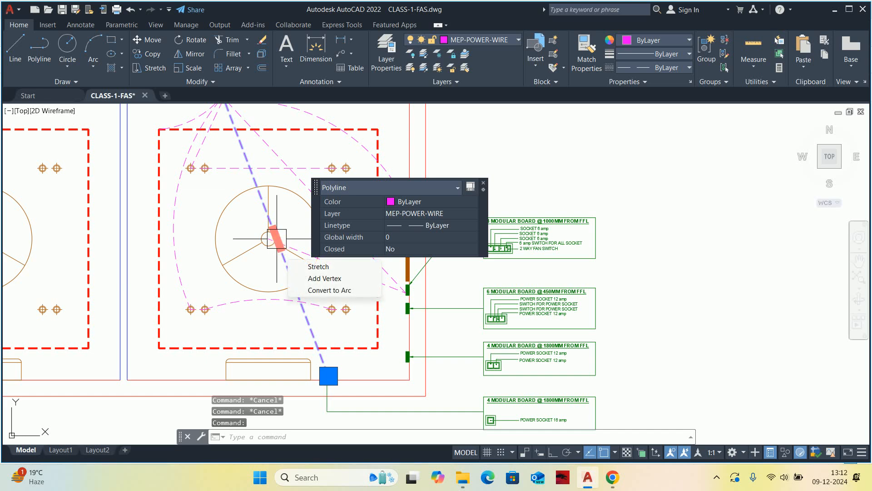
{"action": "mouse_move", "coordinate": [277, 238]}
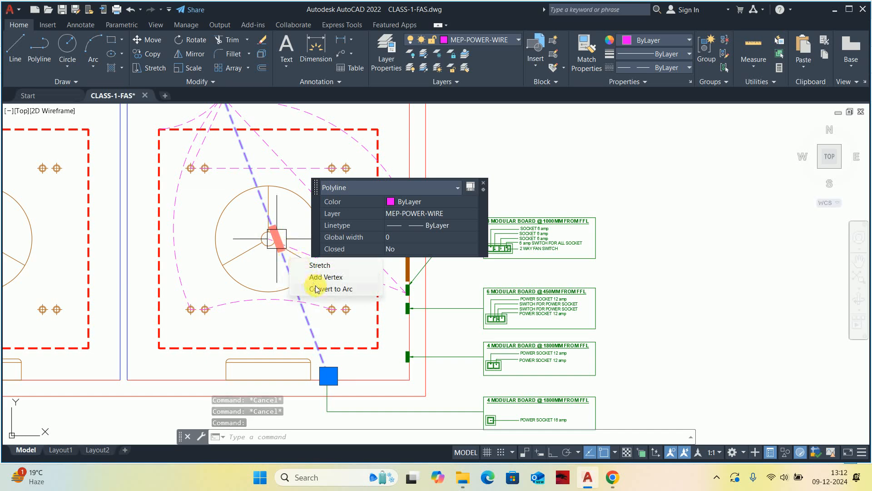
{"action": "left_click", "coordinate": [347, 286]}
{"action": "scroll", "coordinate": [253, 256], "scroll_direction": "up", "scroll_amount": 4}
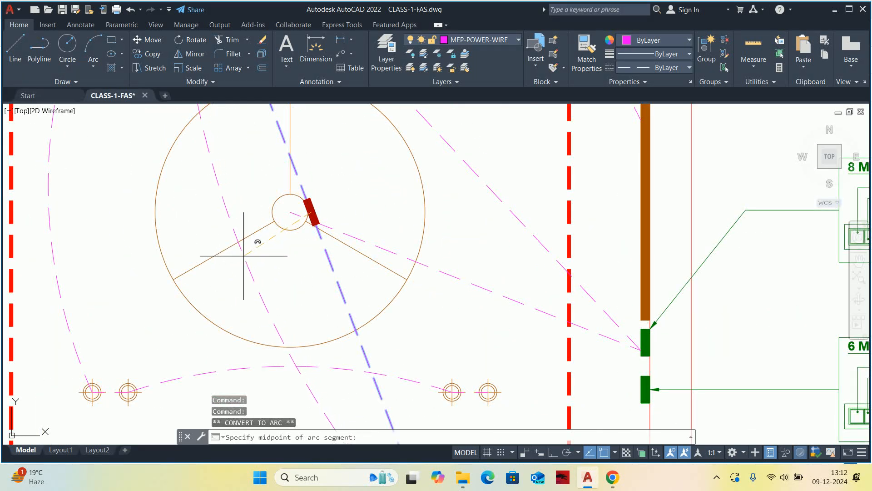
{"action": "left_click", "coordinate": [245, 247]}
{"action": "scroll", "coordinate": [277, 259], "scroll_direction": "down", "scroll_amount": 6}
Convert the wire segment between the fan's centre and the 8-modular switchboard on the right wall to an arc bulging upwards.
{"action": "scroll", "coordinate": [359, 255], "scroll_direction": "up", "scroll_amount": 6}
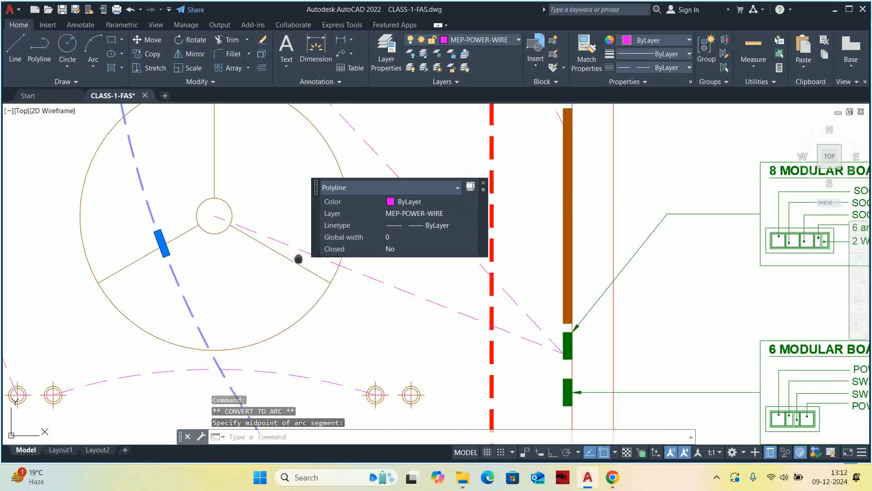
{"action": "left_click", "coordinate": [230, 305]}
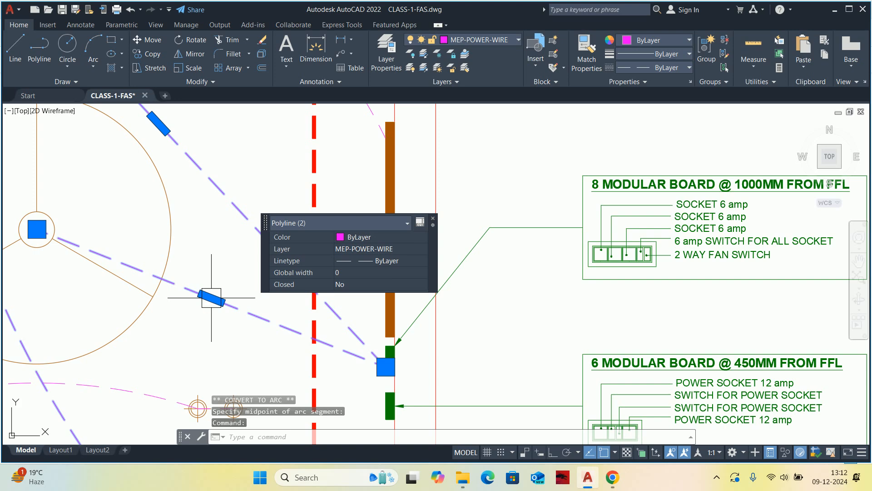
{"action": "mouse_move", "coordinate": [212, 299]}
{"action": "left_click", "coordinate": [247, 347]}
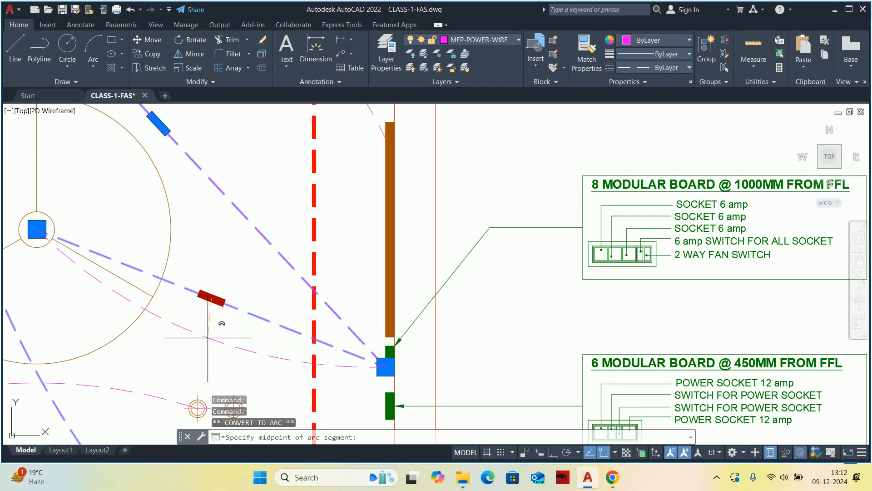
{"action": "left_click", "coordinate": [224, 249]}
{"action": "scroll", "coordinate": [227, 309], "scroll_direction": "down", "scroll_amount": 4}
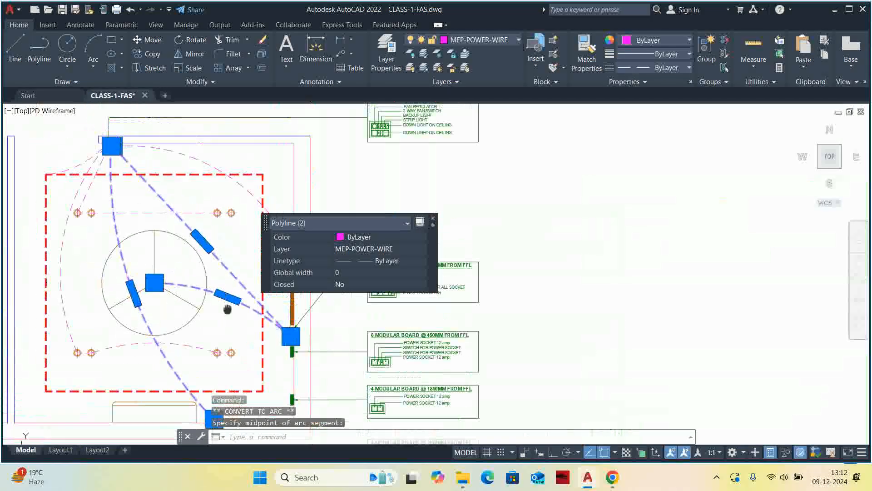
{"action": "middle_click_drag", "start_coordinate": [227, 309], "coordinate": [237, 332]}
{"action": "key", "text": "Escape"}
{"action": "key", "text": "Escape"}
{"action": "left_click", "coordinate": [214, 270]}
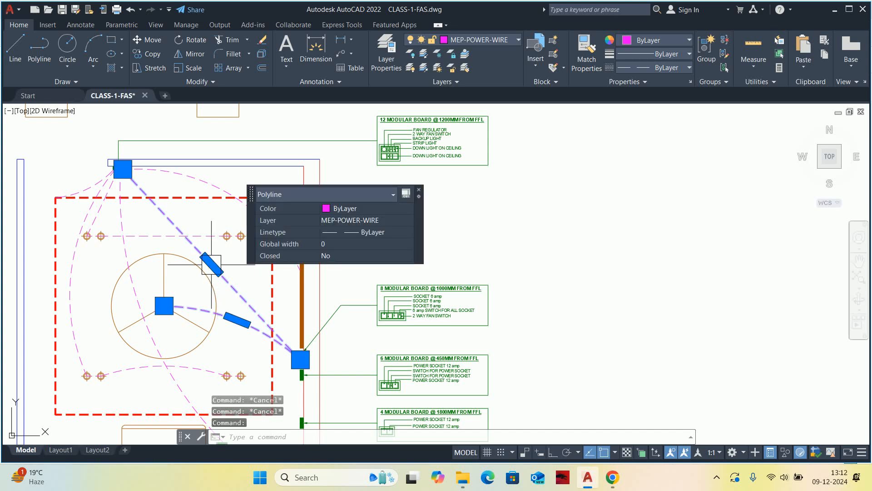
{"action": "scroll", "coordinate": [214, 266], "scroll_direction": "up", "scroll_amount": 4}
{"action": "mouse_move", "coordinate": [203, 264]}
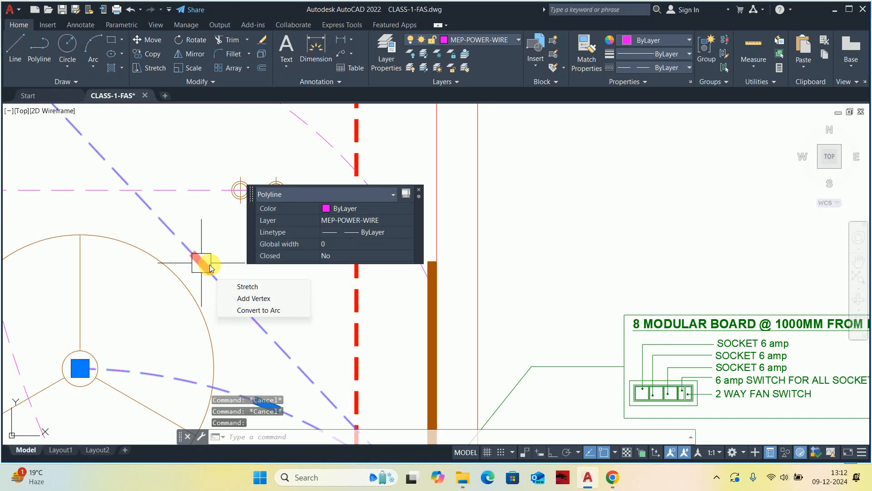
{"action": "left_click", "coordinate": [247, 298]}
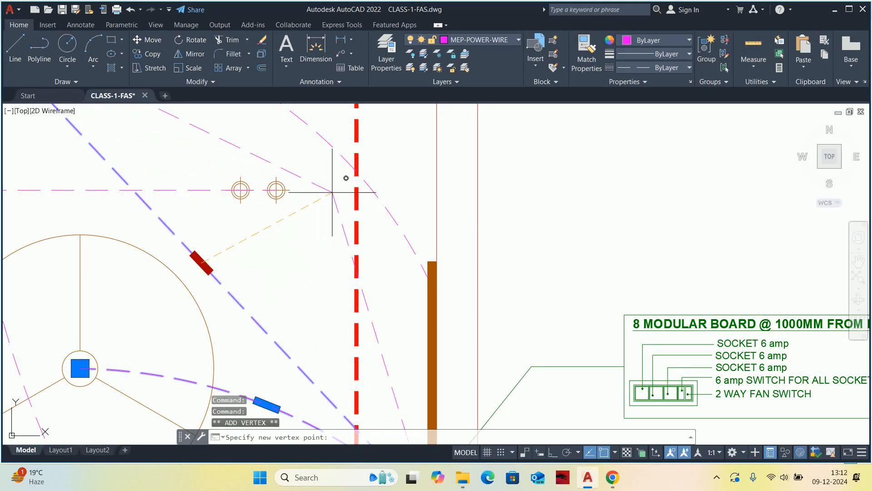
{"action": "scroll", "coordinate": [320, 193], "scroll_direction": "down", "scroll_amount": 4}
{"action": "key", "text": "Escape"}
Convert the diagonal wire segment between the entrance switchboard and the 8-modular switchboard to an arc bulging towards the cabin's upper-right corner.
{"action": "scroll", "coordinate": [269, 226], "scroll_direction": "up", "scroll_amount": 4}
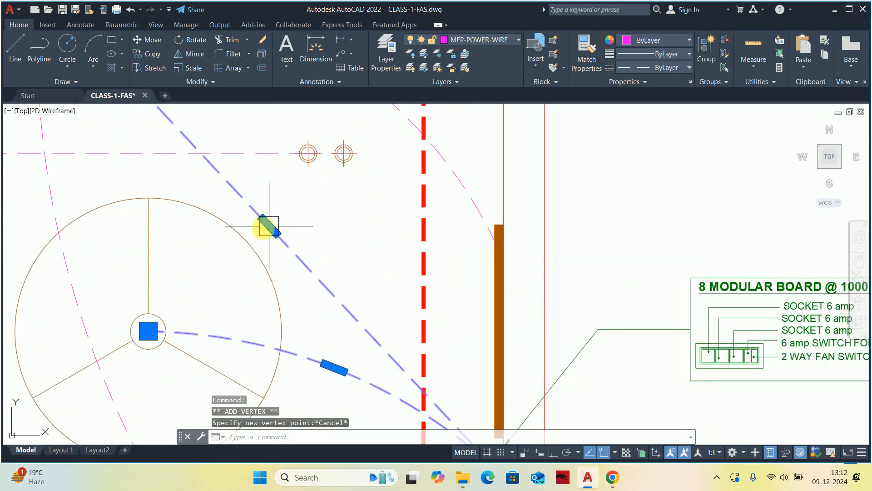
{"action": "mouse_move", "coordinate": [269, 226]}
{"action": "left_click", "coordinate": [293, 273]}
{"action": "scroll", "coordinate": [311, 224], "scroll_direction": "down", "scroll_amount": 2}
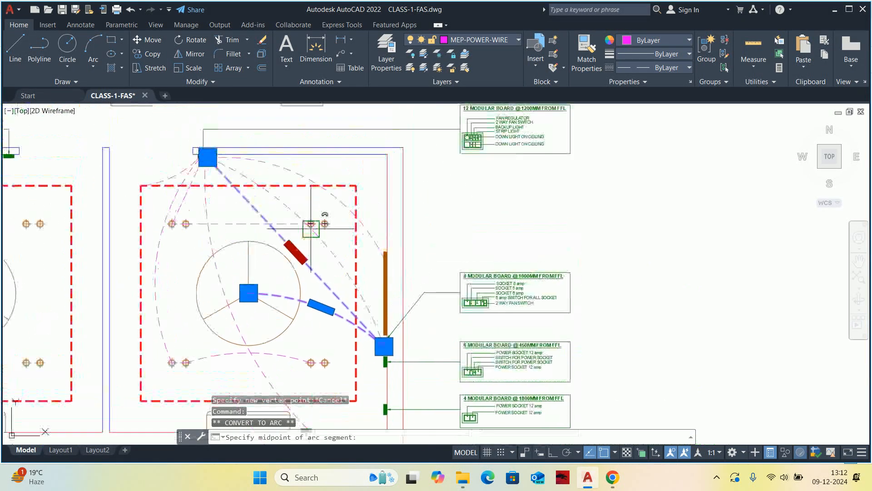
{"action": "scroll", "coordinate": [339, 227], "scroll_direction": "up", "scroll_amount": 2}
{"action": "left_click", "coordinate": [339, 226]}
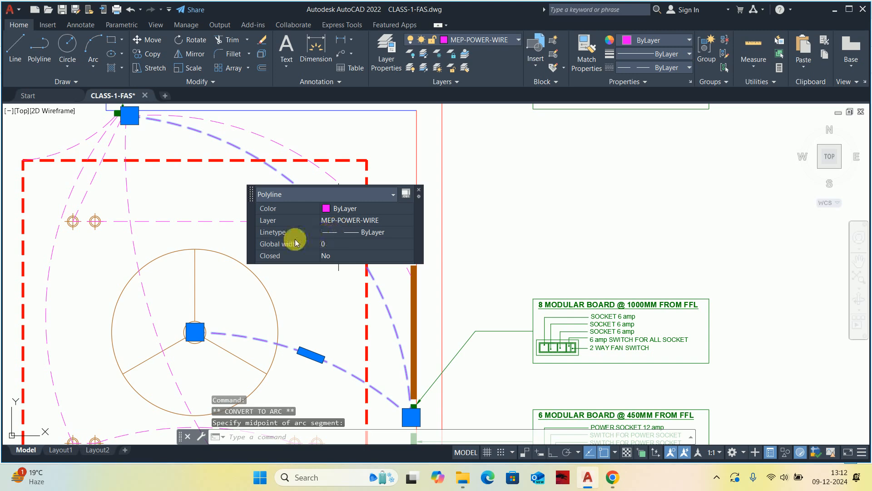
{"action": "key", "text": "Escape"}
{"action": "key", "text": "Escape"}
{"action": "key", "text": "Escape"}
{"action": "scroll", "coordinate": [292, 238], "scroll_direction": "down", "scroll_amount": 3}
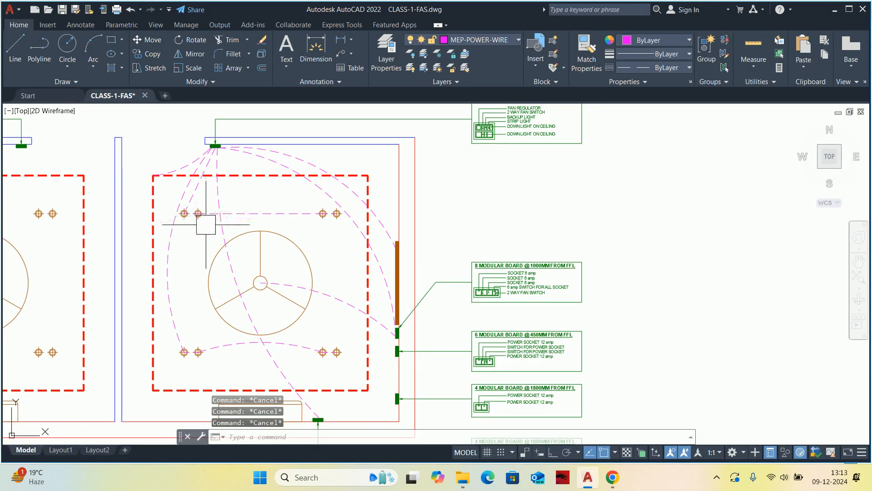
Convert the wire segment from the entrance switchboard to the upper row's leftmost downlight to an arc bulging towards the lower right.
{"action": "scroll", "coordinate": [206, 223], "scroll_direction": "up", "scroll_amount": 4}
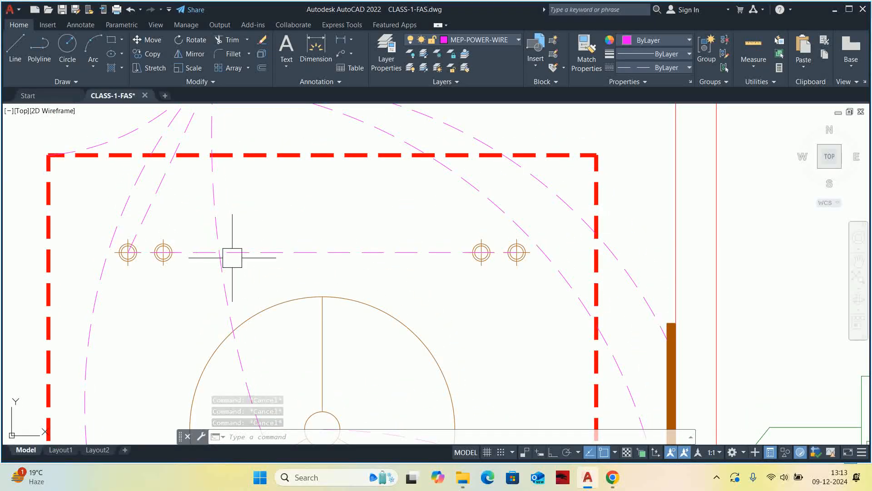
{"action": "left_click", "coordinate": [160, 197]}
{"action": "mouse_move", "coordinate": [167, 168]}
{"action": "left_click", "coordinate": [206, 220]}
{"action": "scroll", "coordinate": [183, 197], "scroll_direction": "up", "scroll_amount": 2}
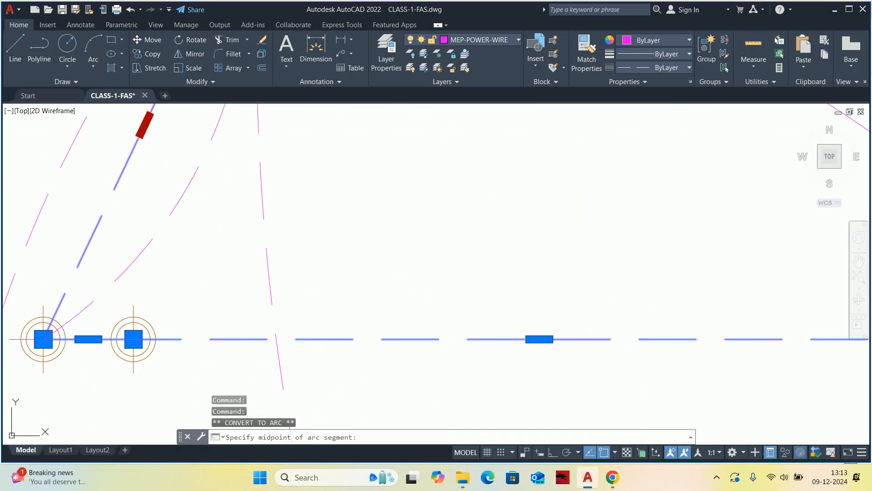
{"action": "key", "text": "Escape"}
{"action": "scroll", "coordinate": [197, 218], "scroll_direction": "down", "scroll_amount": 5}
{"action": "key", "text": "Escape"}
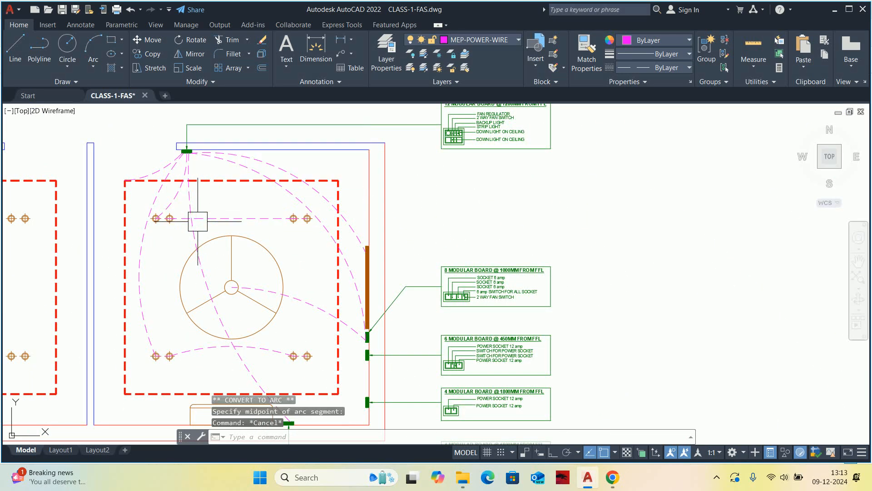
{"action": "key", "text": "Escape"}
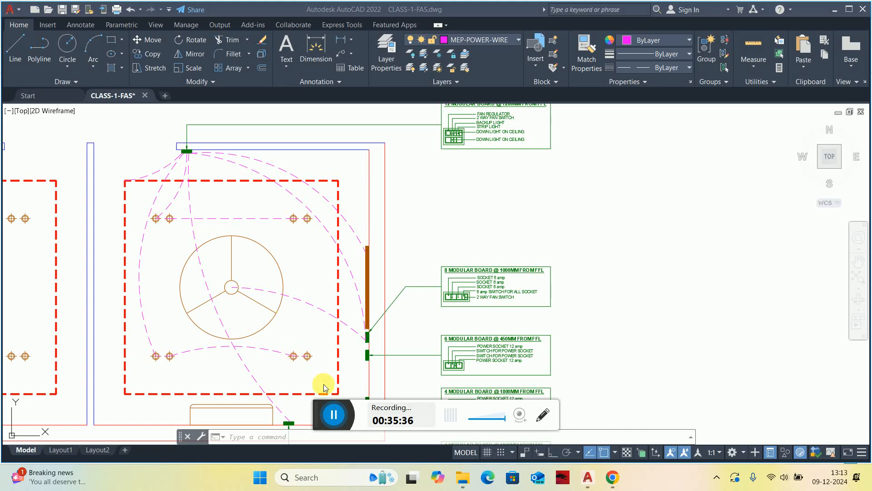
Convert the straight wire segment between the upper row's left and right downlight pairs to an arc bulging upwards.
{"action": "scroll", "coordinate": [234, 238], "scroll_direction": "up", "scroll_amount": 3}
{"action": "middle_click_drag", "start_coordinate": [233, 238], "coordinate": [309, 276]}
{"action": "scroll", "coordinate": [310, 275], "scroll_direction": "down", "scroll_amount": 2}
{"action": "left_click", "coordinate": [303, 245]}
{"action": "left_click", "coordinate": [294, 261]}
{"action": "scroll", "coordinate": [321, 255], "scroll_direction": "up", "scroll_amount": 4}
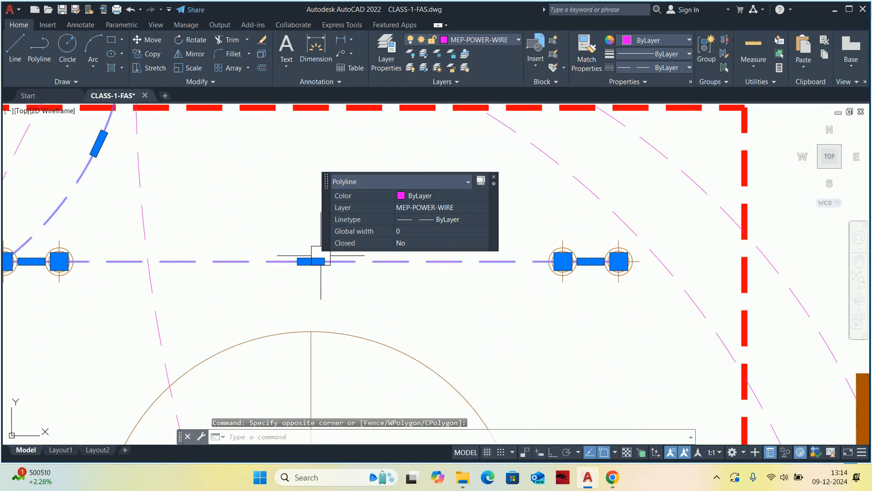
{"action": "mouse_move", "coordinate": [311, 261]}
{"action": "left_click", "coordinate": [354, 311]}
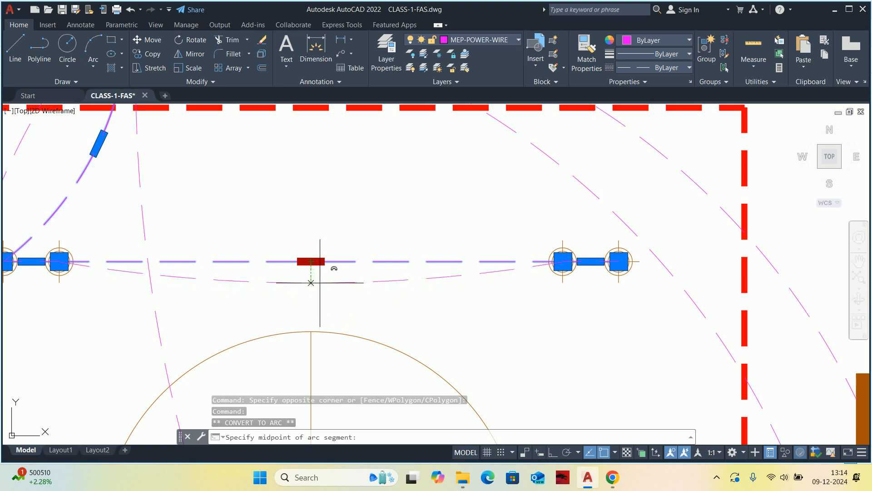
{"action": "key", "text": "Escape"}
{"action": "key", "text": "Escape"}
{"action": "scroll", "coordinate": [317, 203], "scroll_direction": "down", "scroll_amount": 3}
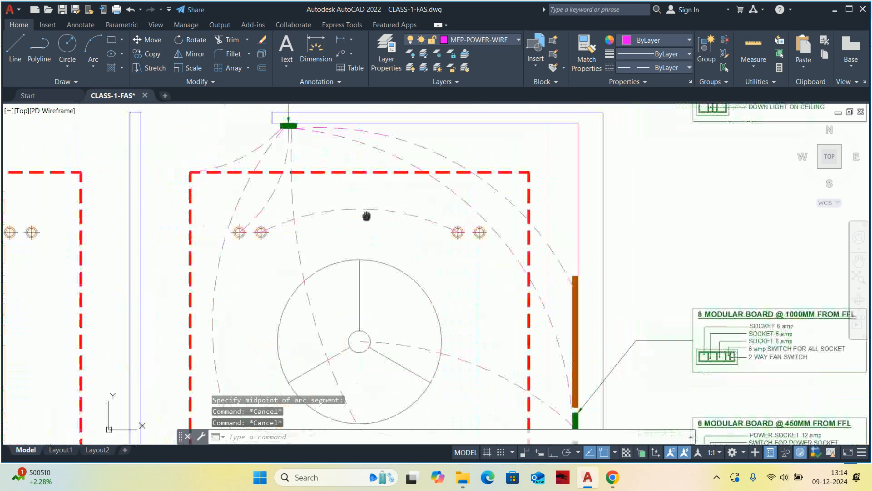
Draw a small circle centred where the upper downlight arc crosses the wire running down to the bottom-wall switchboard.
{"action": "scroll", "coordinate": [355, 223], "scroll_direction": "up", "scroll_amount": 3}
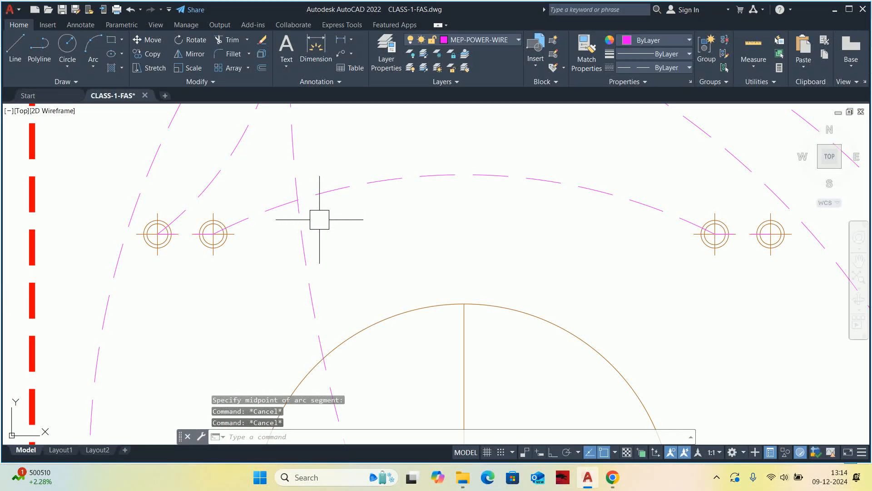
{"action": "type", "text": "c"}
{"action": "key", "text": "Return"}
{"action": "scroll", "coordinate": [305, 203], "scroll_direction": "up", "scroll_amount": 4}
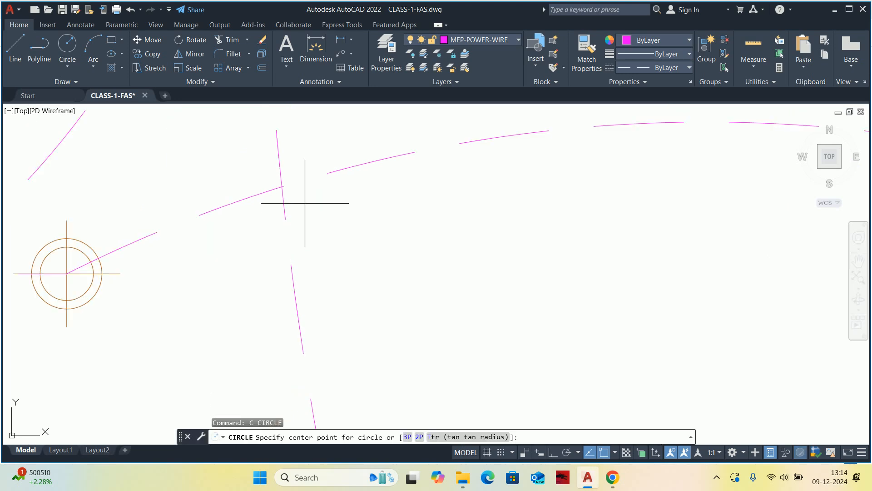
{"action": "scroll", "coordinate": [296, 193], "scroll_direction": "up", "scroll_amount": 2}
{"action": "left_click", "coordinate": [269, 177]}
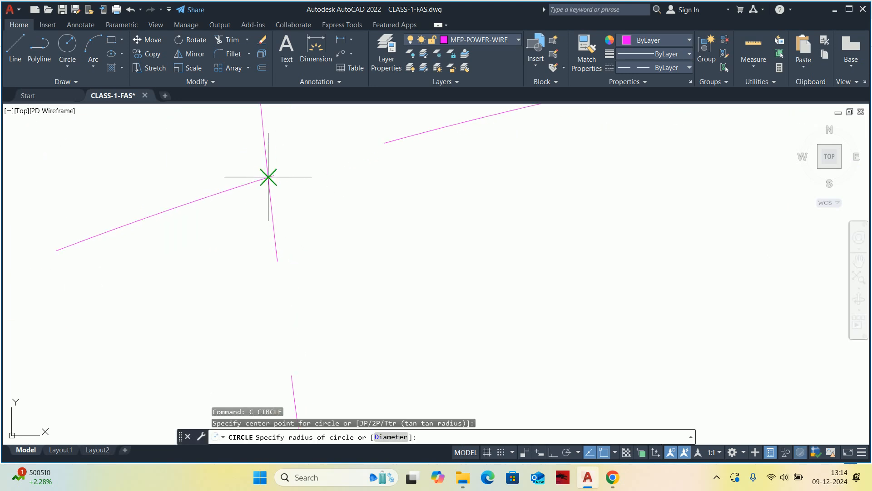
{"action": "scroll", "coordinate": [336, 241], "scroll_direction": "down", "scroll_amount": 6}
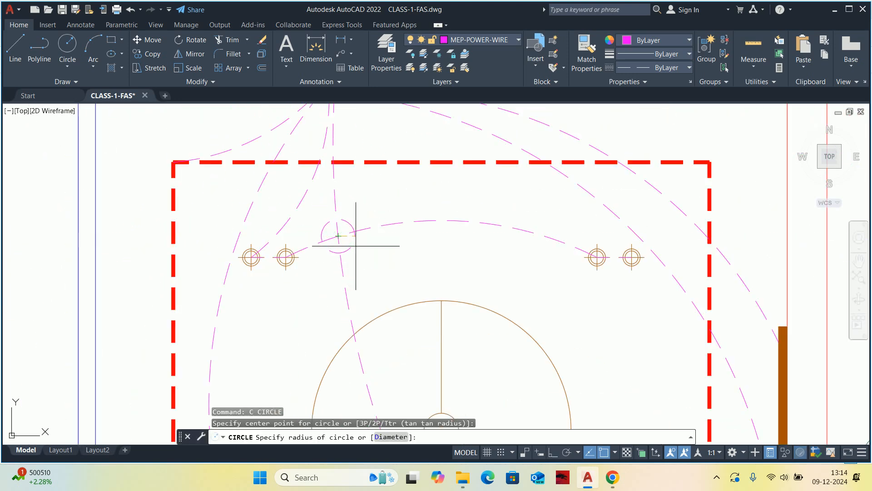
{"action": "scroll", "coordinate": [345, 240], "scroll_direction": "up", "scroll_amount": 4}
{"action": "left_click", "coordinate": [345, 246]}
{"action": "key", "text": "Escape"}
{"action": "key", "text": "Escape"}
Trim the circle's left half and the downward wire inside it to form a jump-over arc at the crossing.
{"action": "type", "text": "tr"}
{"action": "key", "text": "Return"}
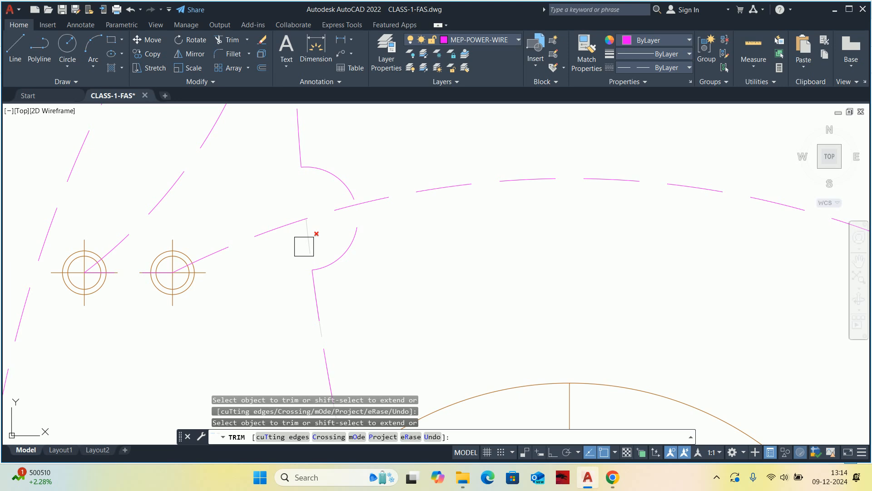
{"action": "key", "text": "Escape"}
{"action": "key", "text": "Escape"}
{"action": "scroll", "coordinate": [318, 240], "scroll_direction": "down", "scroll_amount": 5}
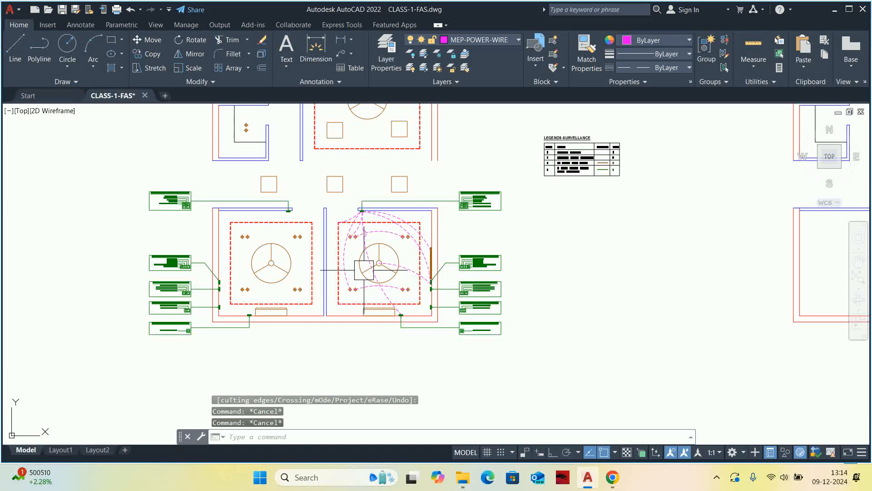
{"action": "scroll", "coordinate": [363, 243], "scroll_direction": "up", "scroll_amount": 4}
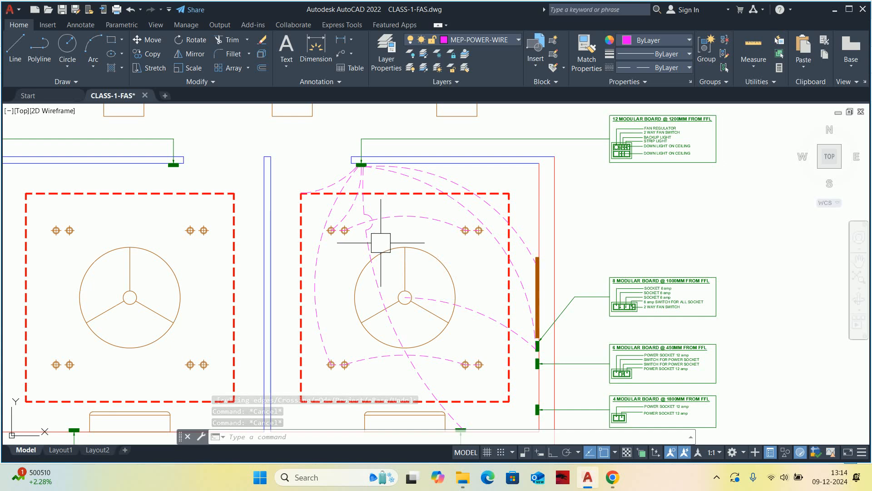
{"action": "scroll", "coordinate": [382, 241], "scroll_direction": "down", "scroll_amount": 3}
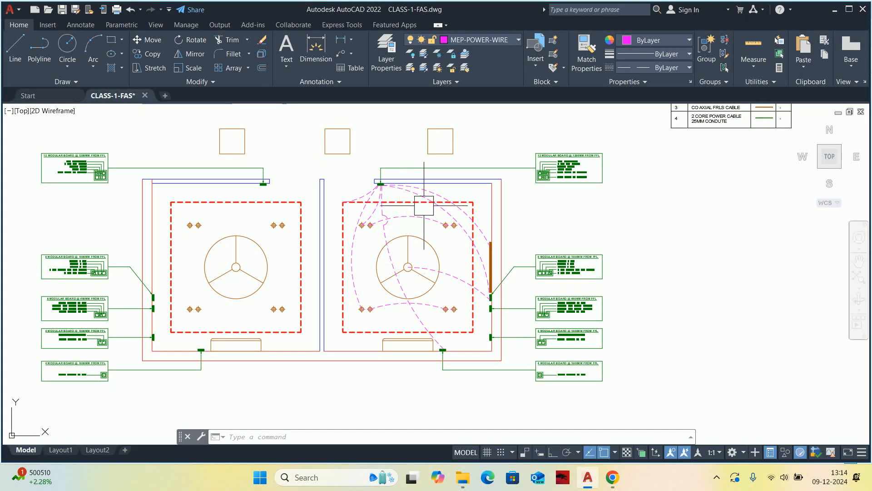
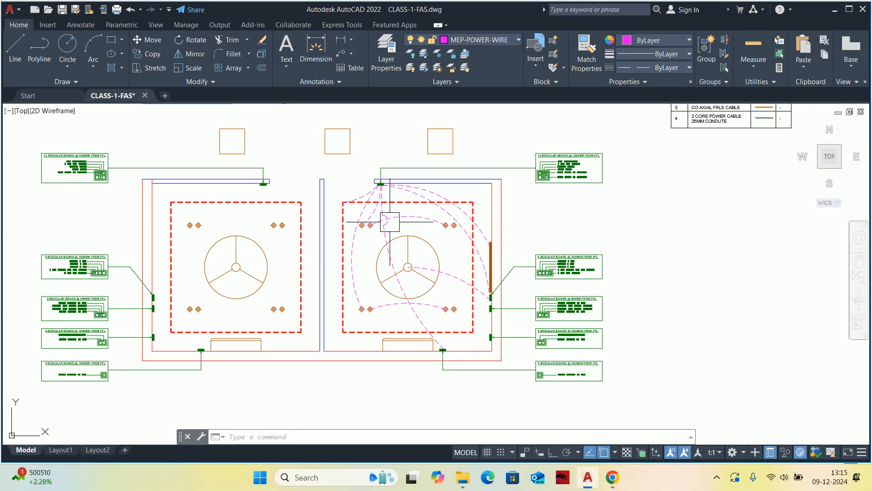
Mirror all the right cabin's dashed power wires into the left cabin about the partition wall's vertical centreline, keeping the originals.
{"action": "scroll", "coordinate": [515, 277], "scroll_direction": "down", "scroll_amount": 2}
{"action": "mouse_move", "coordinate": [322, 239]}
{"action": "middle_mouse_down"}
{"action": "mouse_move", "coordinate": [339, 248]}
{"action": "mouse_move", "coordinate": [312, 327]}
{"action": "middle_mouse_up"}
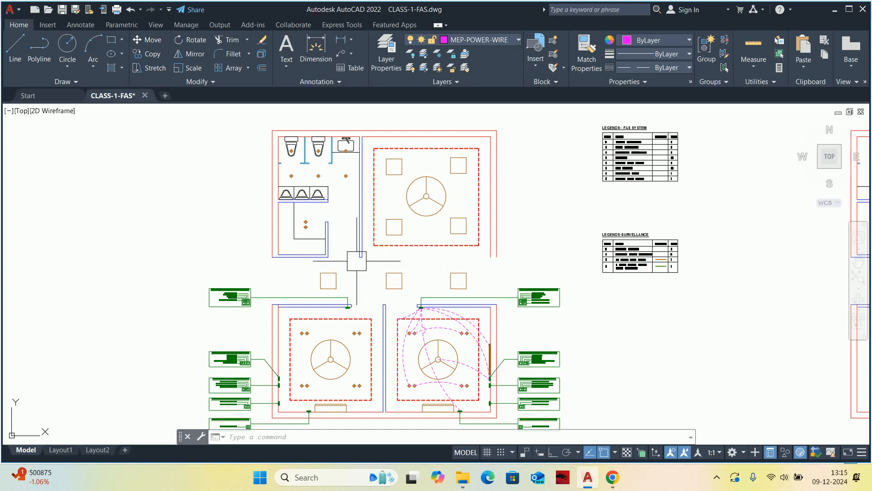
{"action": "middle_click_drag", "start_coordinate": [412, 365], "coordinate": [403, 312]}
{"action": "type", "text": "i"}
{"action": "key", "text": "Return"}
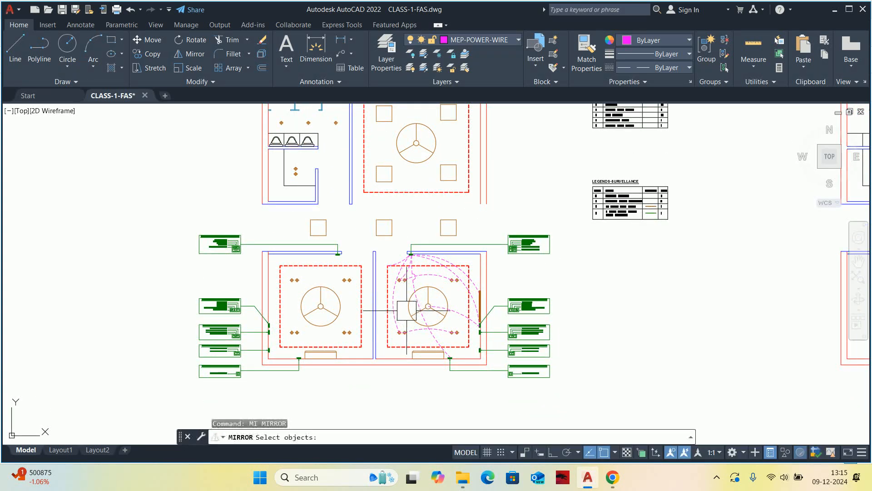
{"action": "scroll", "coordinate": [425, 275], "scroll_direction": "up", "scroll_amount": 8}
{"action": "left_click", "coordinate": [289, 228]}
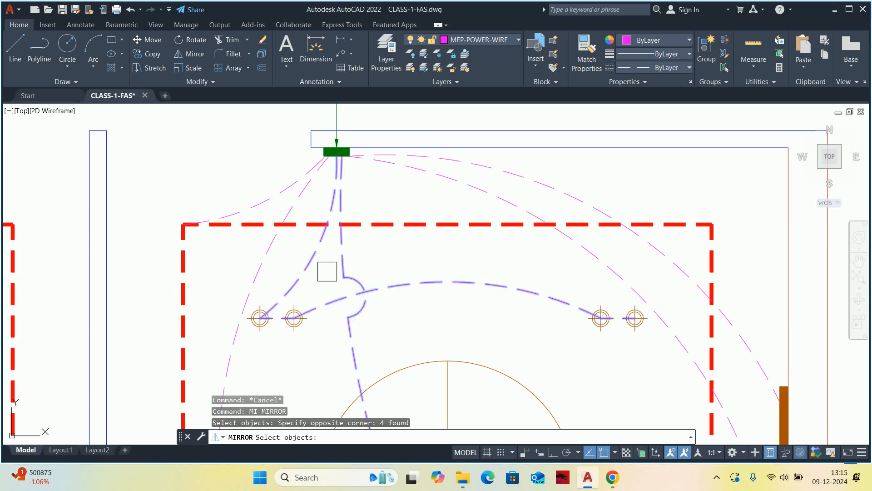
{"action": "scroll", "coordinate": [322, 284], "scroll_direction": "up", "scroll_amount": 2}
{"action": "left_click", "coordinate": [322, 286]}
{"action": "left_click", "coordinate": [221, 249]}
{"action": "middle_click_drag", "start_coordinate": [195, 229], "coordinate": [143, 376]}
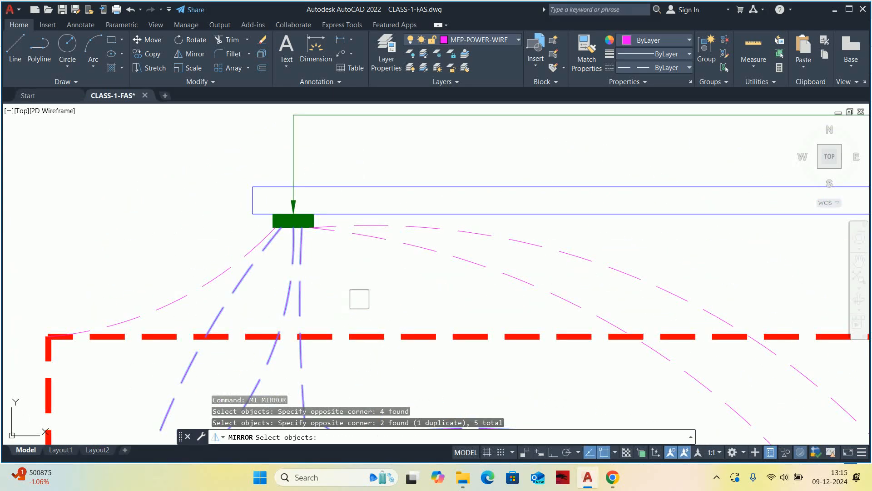
{"action": "left_click", "coordinate": [399, 297]}
{"action": "left_click", "coordinate": [337, 226]}
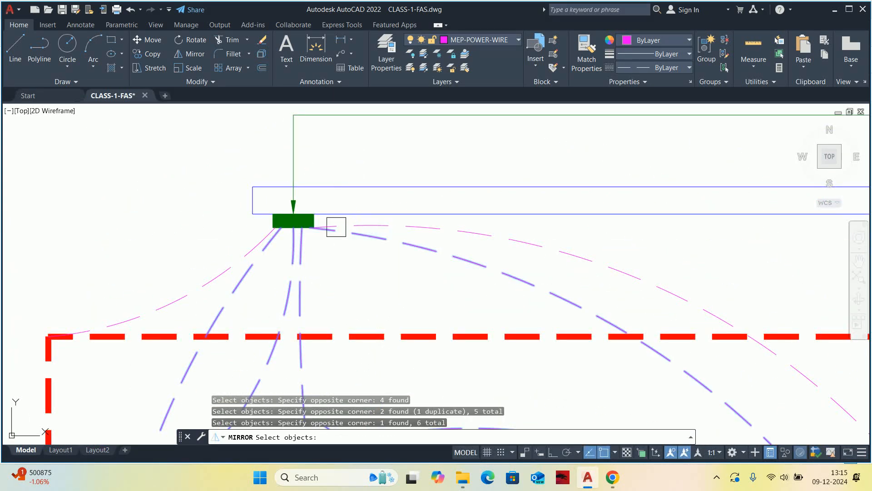
{"action": "left_click", "coordinate": [442, 231]}
{"action": "left_click", "coordinate": [385, 259]}
{"action": "left_click", "coordinate": [196, 262]}
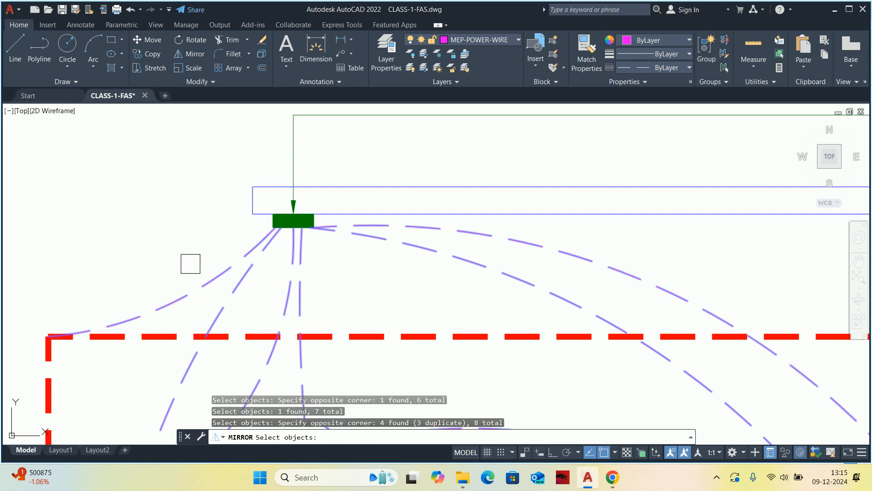
{"action": "scroll", "coordinate": [202, 285], "scroll_direction": "down", "scroll_amount": 3}
{"action": "middle_click_drag", "start_coordinate": [205, 287], "coordinate": [223, 211]}
{"action": "scroll", "coordinate": [248, 251], "scroll_direction": "down", "scroll_amount": 2}
{"action": "middle_click_drag", "start_coordinate": [311, 313], "coordinate": [320, 204]}
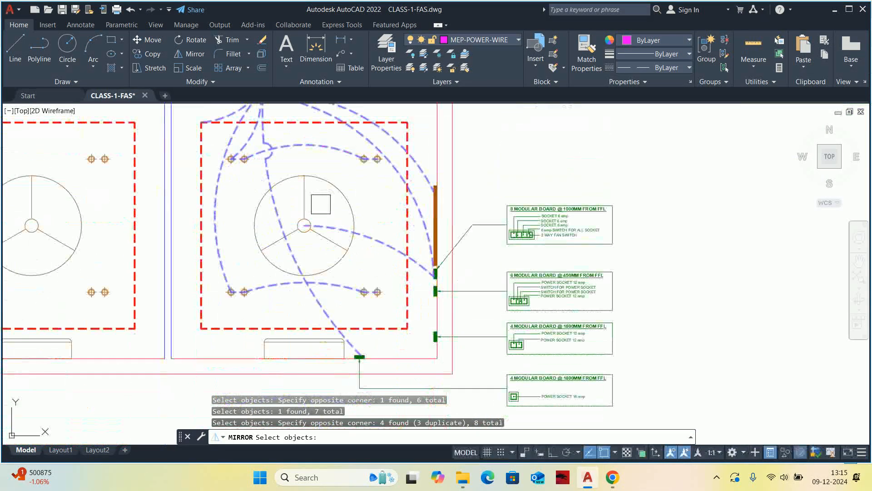
{"action": "middle_click_drag", "start_coordinate": [353, 289], "coordinate": [393, 288]}
{"action": "middle_click_drag", "start_coordinate": [379, 302], "coordinate": [426, 277]}
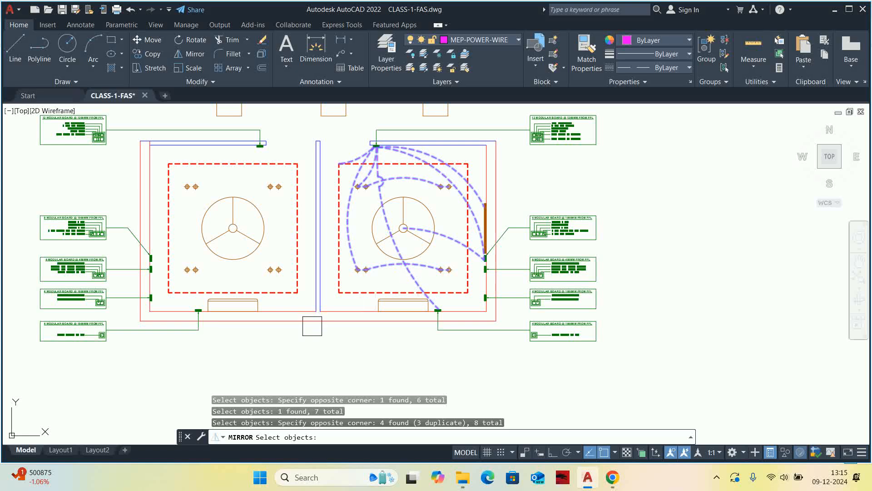
{"action": "left_click", "coordinate": [318, 320]}
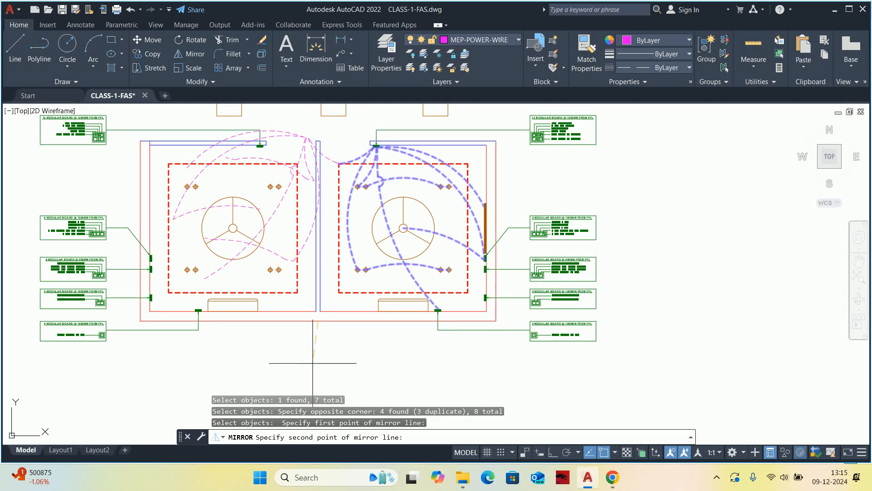
{"action": "left_click", "coordinate": [552, 456]}
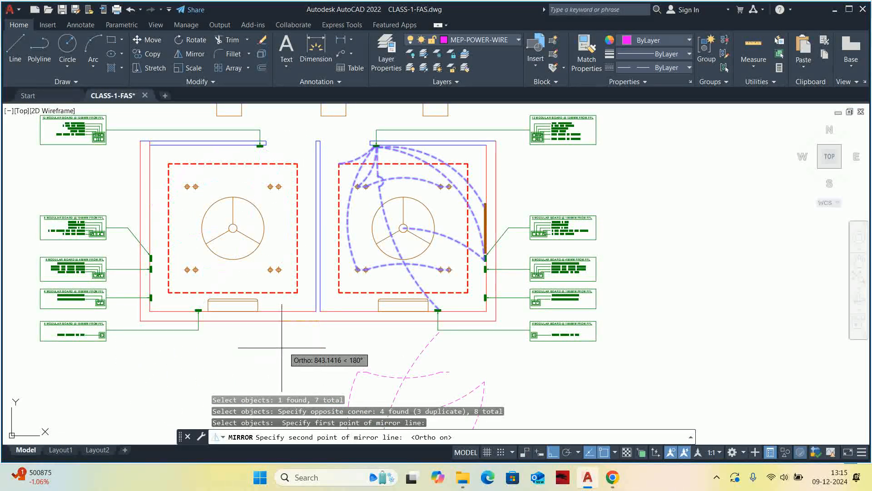
{"action": "mouse_move", "coordinate": [296, 352]}
{"action": "middle_mouse_down"}
{"action": "mouse_move", "coordinate": [306, 301]}
{"action": "mouse_move", "coordinate": [312, 314]}
{"action": "middle_mouse_up"}
{"action": "left_click", "coordinate": [307, 314]}
{"action": "key", "text": "Return"}
{"action": "scroll", "coordinate": [308, 314], "scroll_direction": "down", "scroll_amount": 2}
{"action": "key", "text": "Escape"}
{"action": "key", "text": "Escape"}
Mirror the brown bar on the right cabin's outer wall onto the left cabin's outer wall, keeping the original.
{"action": "scroll", "coordinate": [298, 256], "scroll_direction": "up", "scroll_amount": 8}
{"action": "key", "text": "Return"}
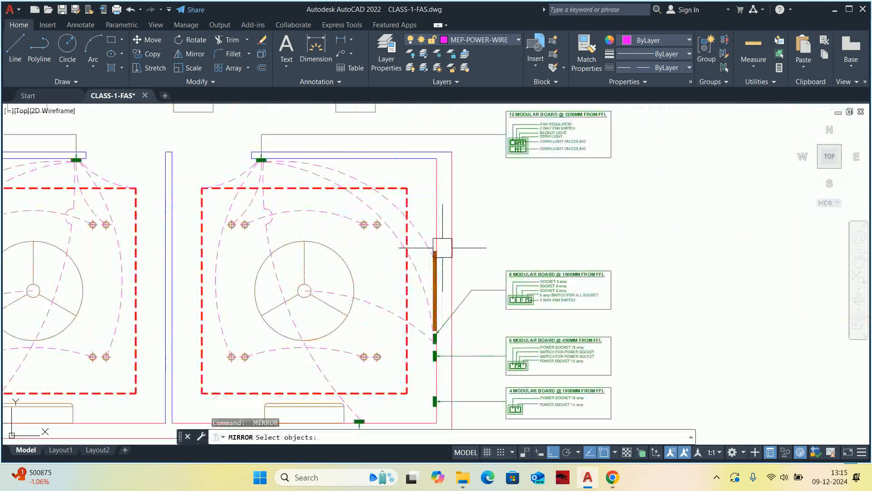
{"action": "left_click", "coordinate": [426, 271]}
{"action": "scroll", "coordinate": [426, 271], "scroll_direction": "down", "scroll_amount": 6}
{"action": "key", "text": "Return"}
{"action": "left_click", "coordinate": [308, 340]}
{"action": "left_click", "coordinate": [303, 376]}
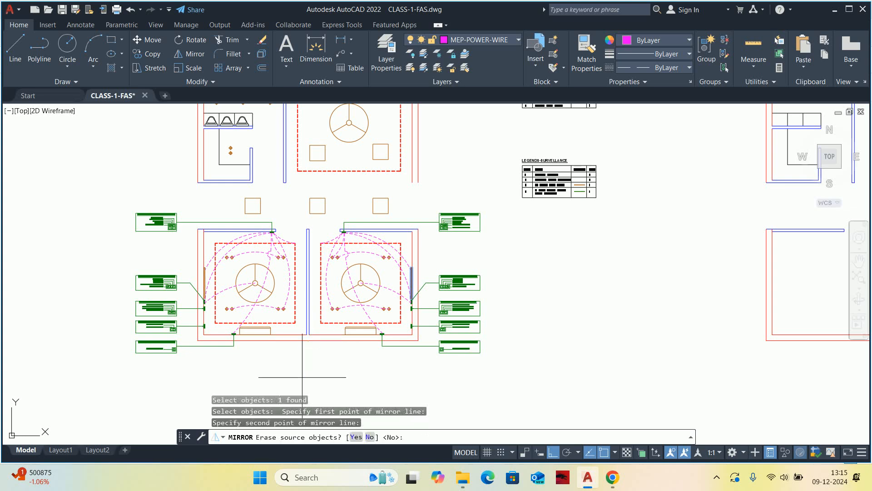
{"action": "key", "text": "Return"}
{"action": "key", "text": "Escape"}
{"action": "scroll", "coordinate": [311, 345], "scroll_direction": "down", "scroll_amount": 4}
{"action": "middle_click_drag", "start_coordinate": [321, 338], "coordinate": [350, 322]}
{"action": "key", "text": "Escape"}
{"action": "key", "text": "Escape"}
Examine the mirrored wiring in both cabins, including the wires meeting at the entrance switchboards.
{"action": "scroll", "coordinate": [320, 310], "scroll_direction": "up", "scroll_amount": 2}
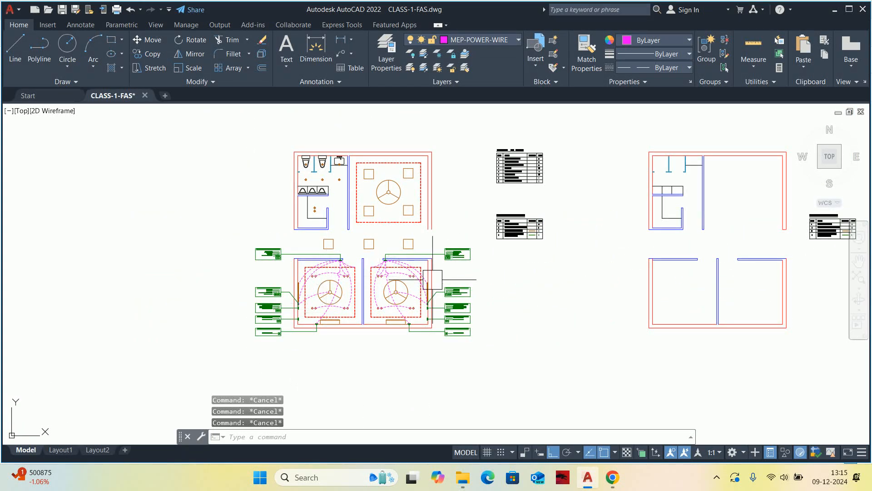
{"action": "scroll", "coordinate": [435, 285], "scroll_direction": "up", "scroll_amount": 2}
{"action": "middle_click_drag", "start_coordinate": [432, 285], "coordinate": [441, 289]}
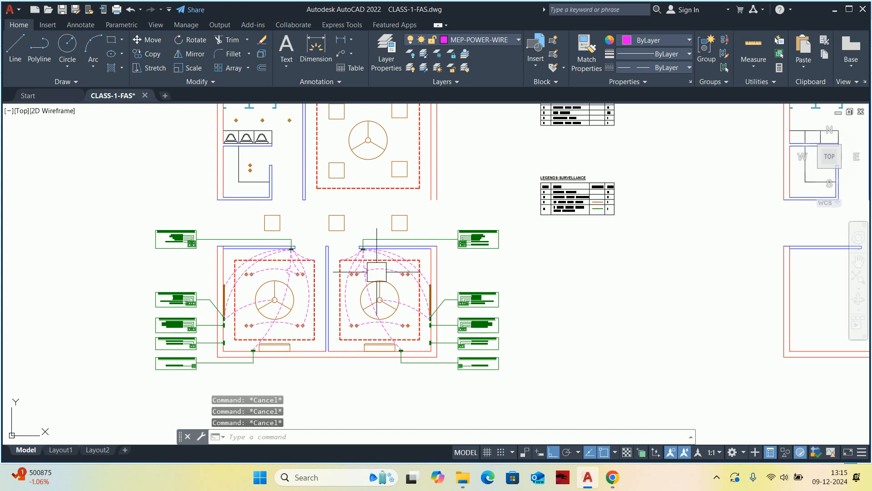
{"action": "scroll", "coordinate": [377, 272], "scroll_direction": "down", "scroll_amount": 2}
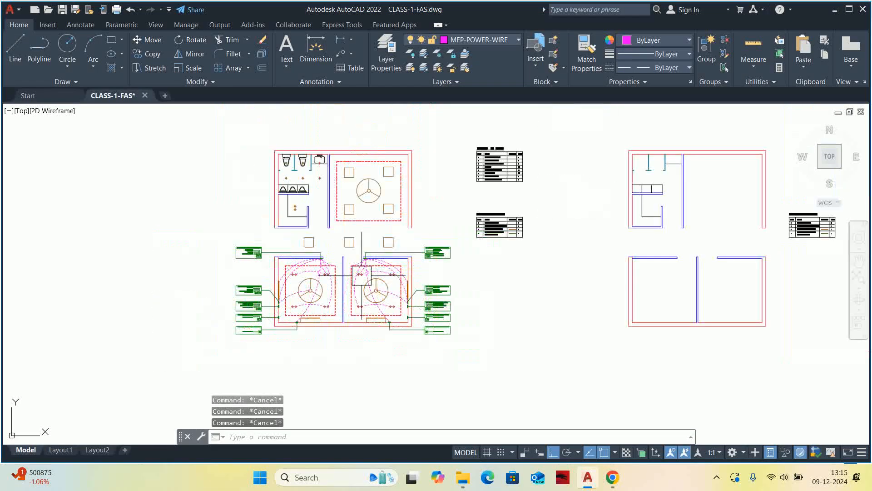
{"action": "scroll", "coordinate": [357, 277], "scroll_direction": "up", "scroll_amount": 2}
{"action": "scroll", "coordinate": [356, 277], "scroll_direction": "up", "scroll_amount": 2}
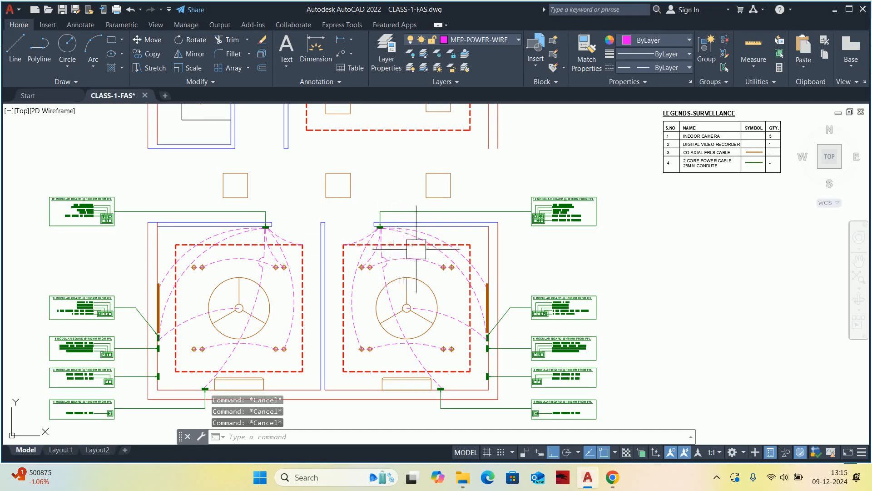
{"action": "scroll", "coordinate": [419, 273], "scroll_direction": "down", "scroll_amount": 2}
{"action": "scroll", "coordinate": [418, 273], "scroll_direction": "up", "scroll_amount": 5}
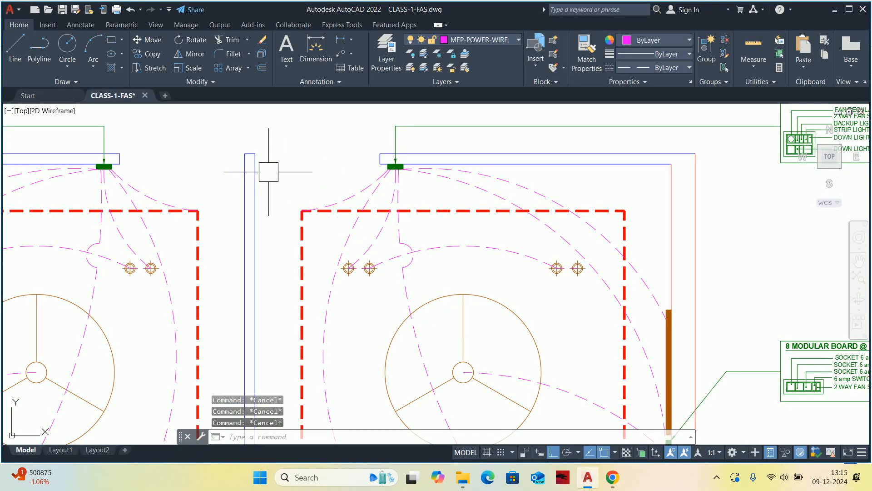
{"action": "scroll", "coordinate": [390, 175], "scroll_direction": "up", "scroll_amount": 3}
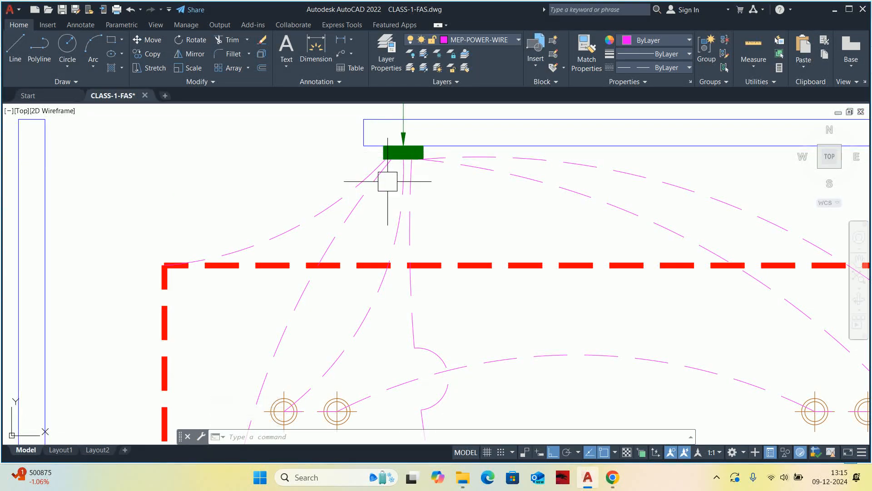
{"action": "key", "text": "Escape"}
{"action": "key", "text": "Escape"}
{"action": "key", "text": "Escape"}
{"action": "scroll", "coordinate": [402, 163], "scroll_direction": "down", "scroll_amount": 4}
{"action": "scroll", "coordinate": [389, 159], "scroll_direction": "up", "scroll_amount": 1}
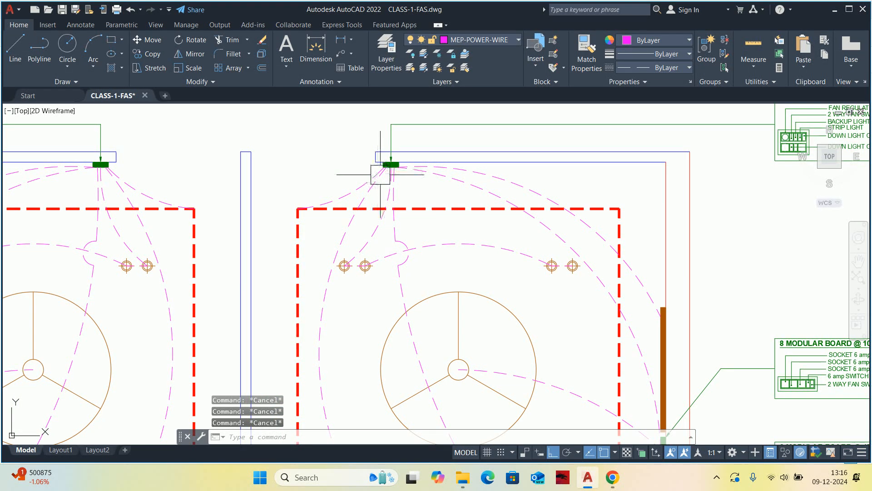
{"action": "scroll", "coordinate": [378, 174], "scroll_direction": "down", "scroll_amount": 2}
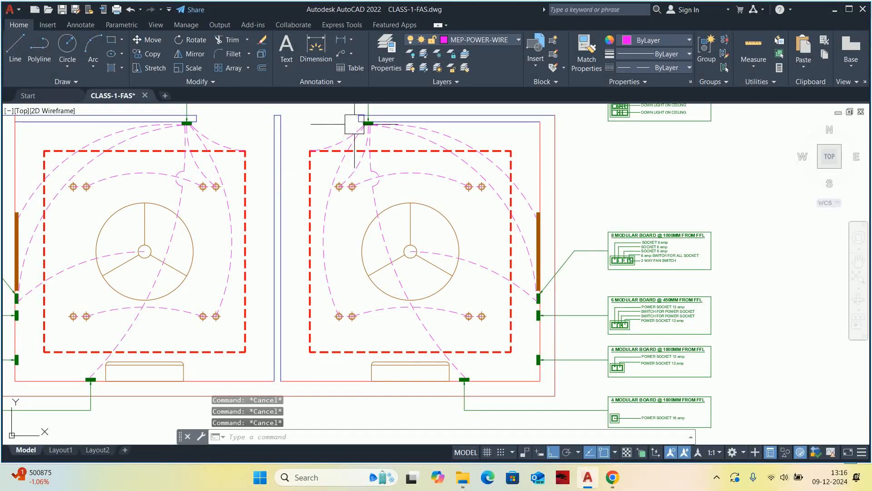
Add a vertical linear dimension from the right cabin's bottom wall to its lower-row leftmost downlight, placed beside the partition wall.
{"action": "type", "text": "D"}
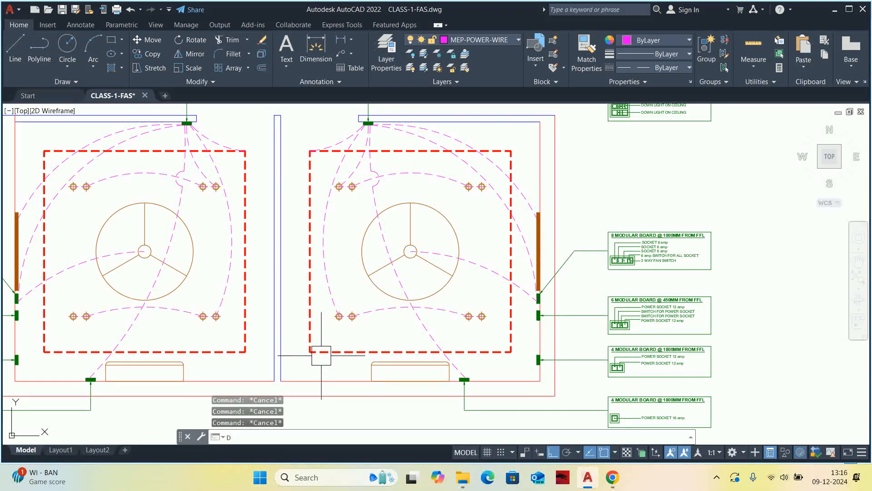
{"action": "type", "text": "LI"}
{"action": "key", "text": "Return"}
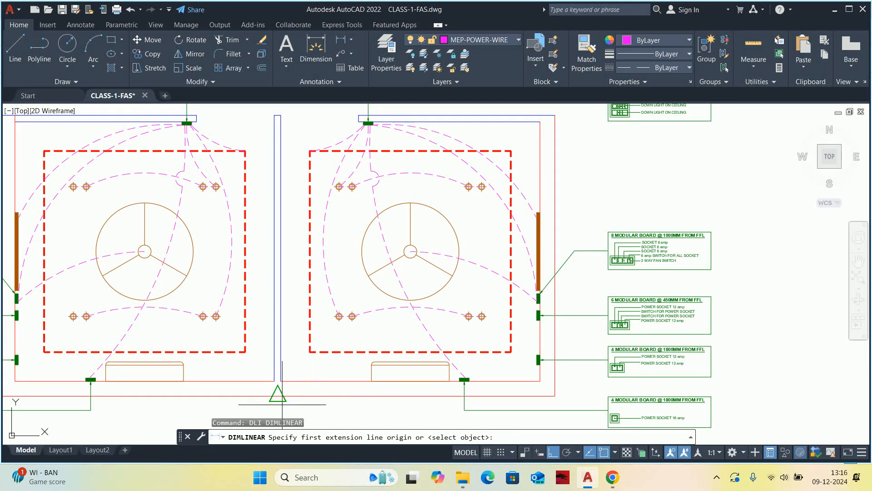
{"action": "left_click", "coordinate": [278, 380]}
{"action": "scroll", "coordinate": [321, 318], "scroll_direction": "up", "scroll_amount": 5}
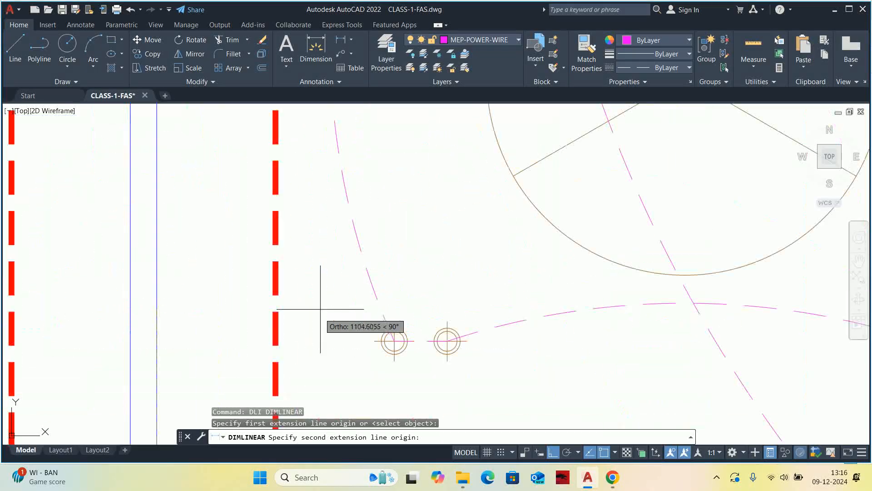
{"action": "left_click", "coordinate": [374, 341]}
{"action": "scroll", "coordinate": [290, 212], "scroll_direction": "down", "scroll_amount": 4}
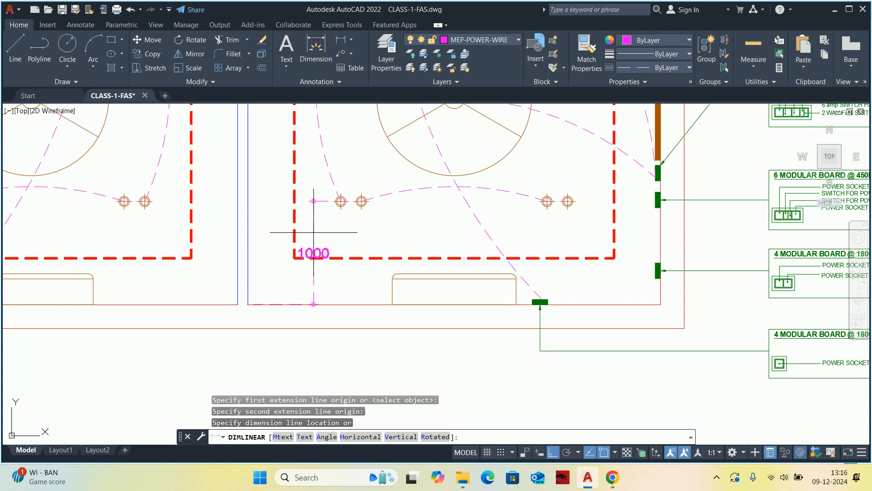
{"action": "scroll", "coordinate": [265, 231], "scroll_direction": "up", "scroll_amount": 2}
{"action": "left_click", "coordinate": [271, 232]}
{"action": "scroll", "coordinate": [279, 230], "scroll_direction": "down", "scroll_amount": 2}
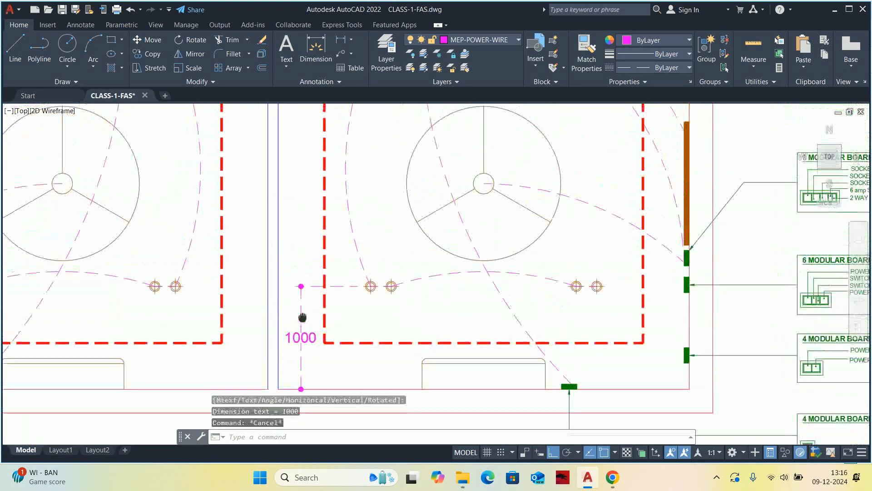
Continue the vertical dimension chain to the right cabin's upper-row leftmost downlight and on to the top wall.
{"action": "type", "text": "DCO"}
{"action": "key", "text": "Return"}
{"action": "scroll", "coordinate": [343, 248], "scroll_direction": "down", "scroll_amount": 3}
{"action": "scroll", "coordinate": [388, 337], "scroll_direction": "up", "scroll_amount": 11}
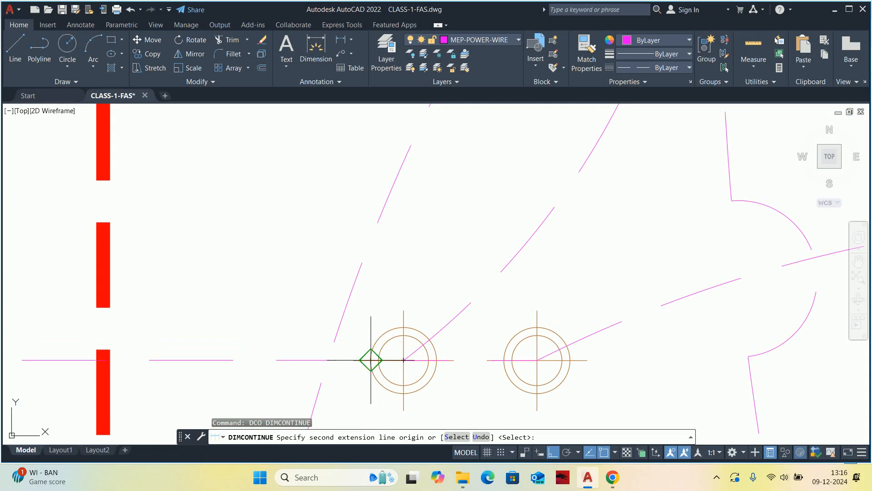
{"action": "left_click", "coordinate": [354, 360]}
{"action": "scroll", "coordinate": [350, 345], "scroll_direction": "down", "scroll_amount": 6}
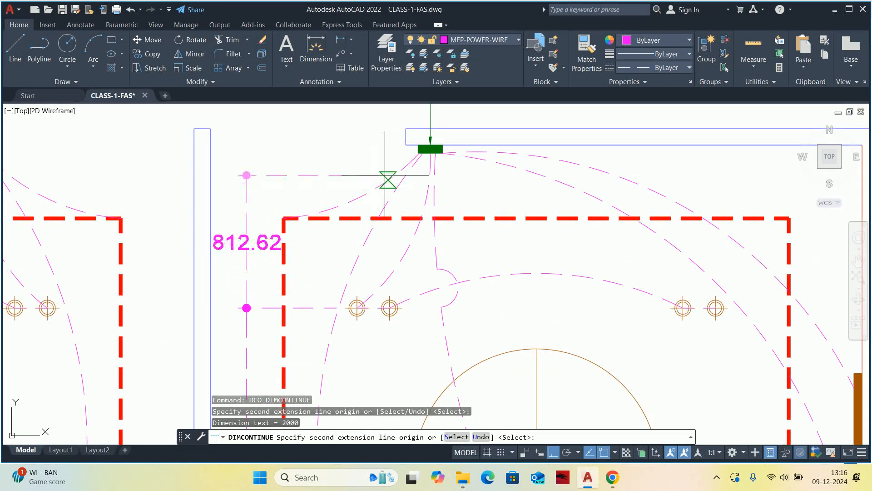
{"action": "key", "text": "Escape"}
{"action": "key", "text": "Escape"}
{"action": "key", "text": "Escape"}
{"action": "scroll", "coordinate": [341, 230], "scroll_direction": "down", "scroll_amount": 5}
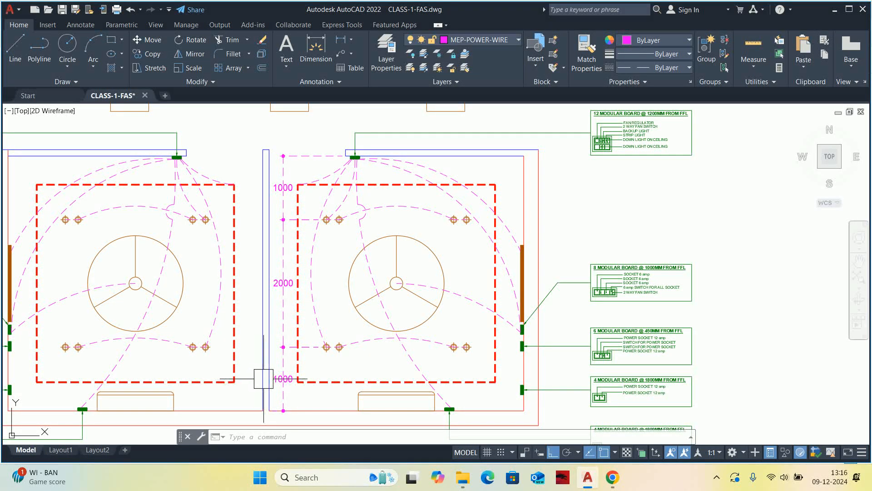
Try overriding the text of the dimension between the two downlight rows with "BAL." and undo that change.
{"action": "scroll", "coordinate": [291, 278], "scroll_direction": "up", "scroll_amount": 4}
{"action": "double_click", "coordinate": [291, 284]}
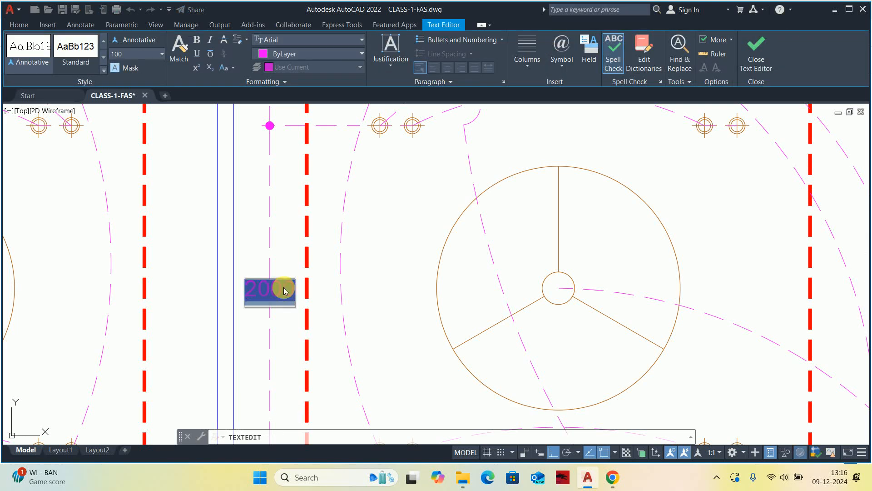
{"action": "key", "text": "Delete"}
{"action": "type", "text": "BAL"}
{"action": "left_click", "coordinate": [377, 319]}
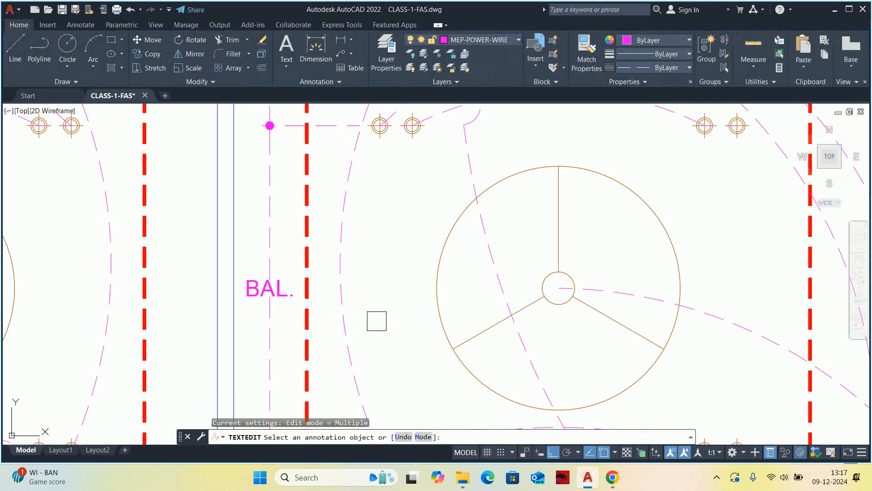
{"action": "key", "text": "Escape"}
{"action": "scroll", "coordinate": [259, 237], "scroll_direction": "down", "scroll_amount": 4}
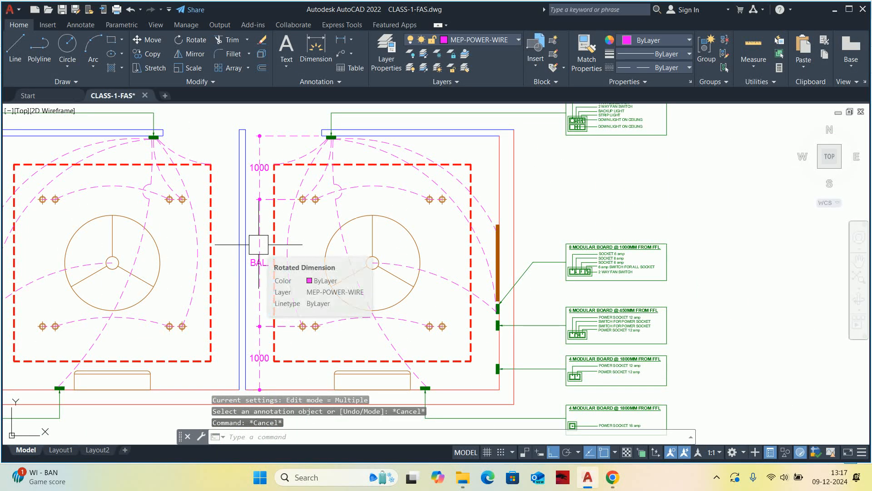
{"action": "key", "text": "ctrl+z"}
{"action": "key", "text": "ctrl+z"}
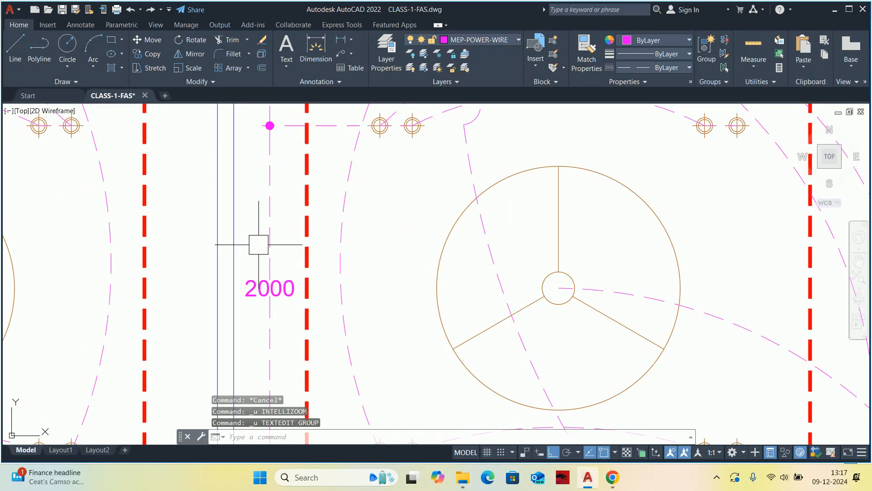
Override the text of the dimension between the right cabin's top wall and its upper downlight row with "EQ.".
{"action": "scroll", "coordinate": [287, 258], "scroll_direction": "down", "scroll_amount": 2}
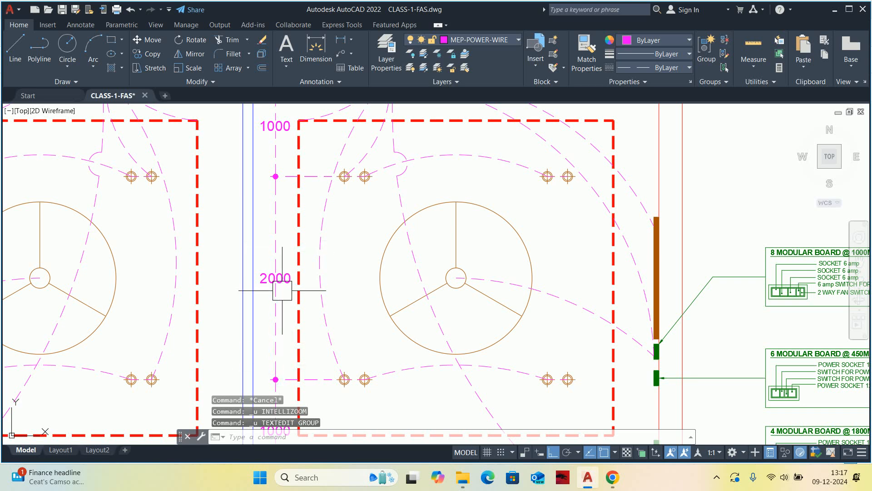
{"action": "middle_click_drag", "start_coordinate": [275, 255], "coordinate": [282, 312]}
{"action": "double_click", "coordinate": [284, 183]}
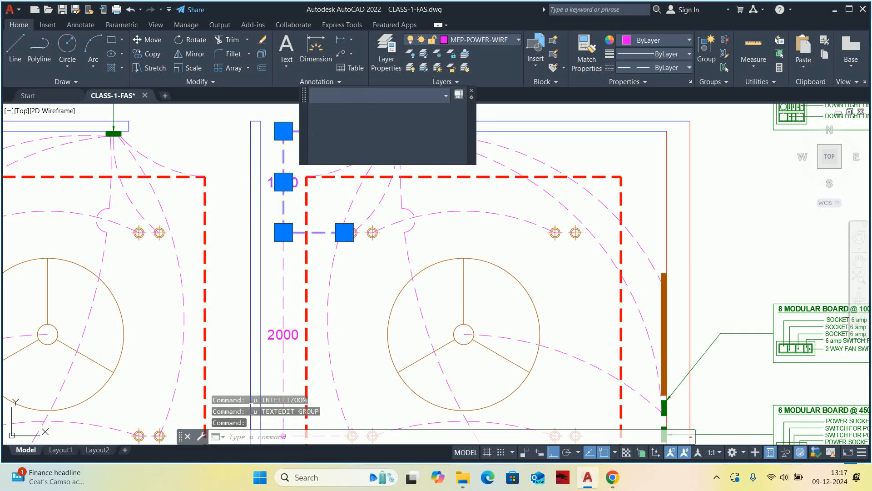
{"action": "type", "text": "EQ."}
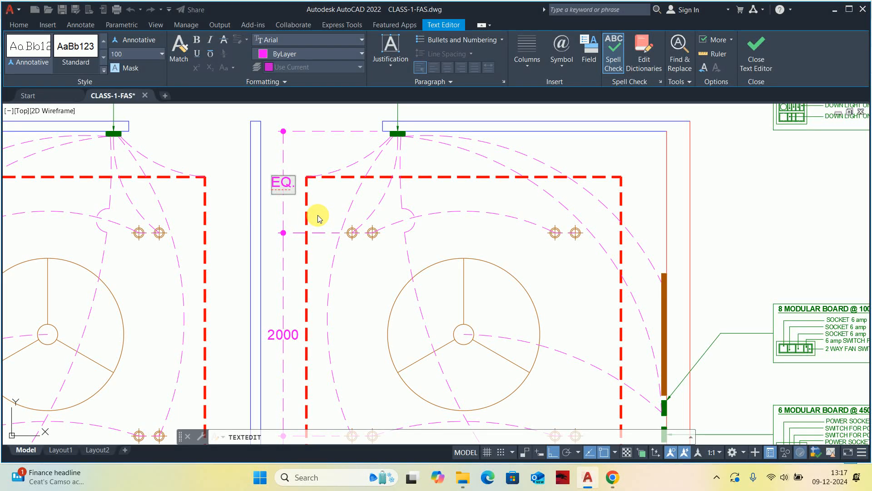
{"action": "left_click", "coordinate": [318, 217]}
Override the text of the dimension between the right cabin's bottom wall and its lower downlight row with "EQ.".
{"action": "scroll", "coordinate": [327, 273], "scroll_direction": "down", "scroll_amount": 4}
{"action": "scroll", "coordinate": [318, 258], "scroll_direction": "up", "scroll_amount": 5}
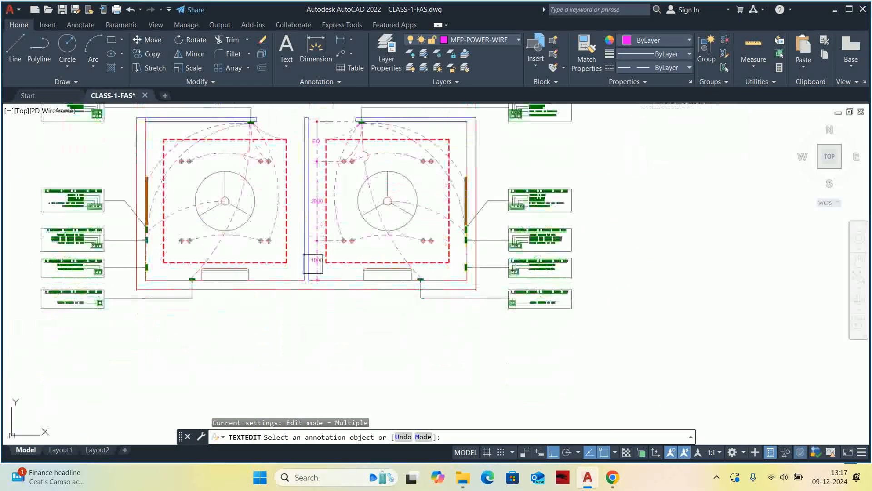
{"action": "left_click", "coordinate": [322, 258]}
{"action": "type", "text": "EQ."}
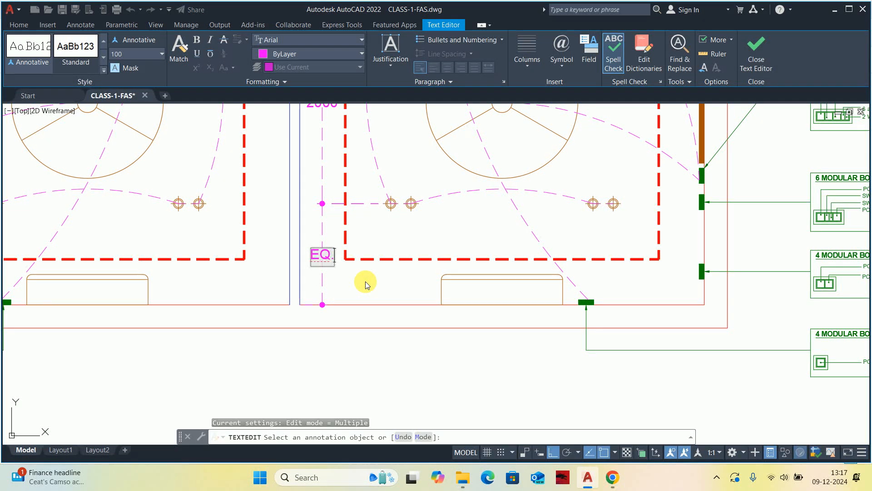
{"action": "left_click", "coordinate": [367, 285]}
{"action": "key", "text": "Escape"}
{"action": "key", "text": "Escape"}
{"action": "scroll", "coordinate": [367, 285], "scroll_direction": "down", "scroll_amount": 5}
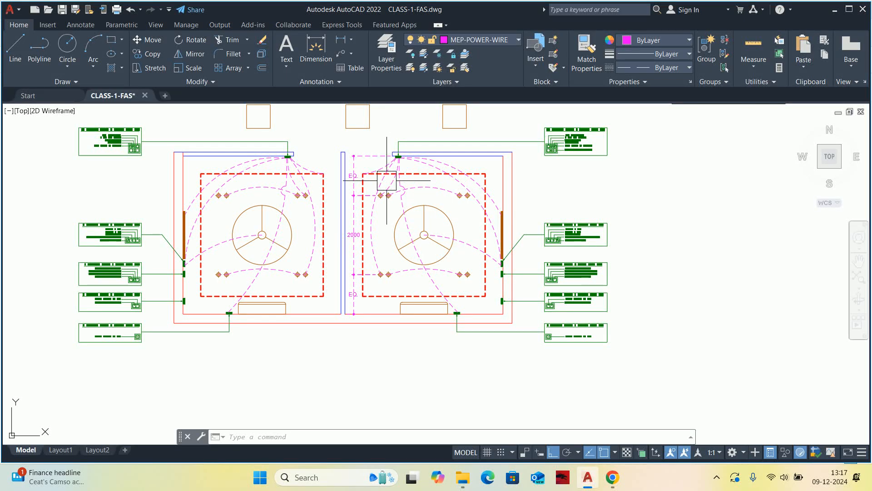
{"action": "key", "text": "Escape"}
{"action": "key", "text": "Escape"}
{"action": "scroll", "coordinate": [389, 191], "scroll_direction": "up", "scroll_amount": 2}
{"action": "key", "text": "Escape"}
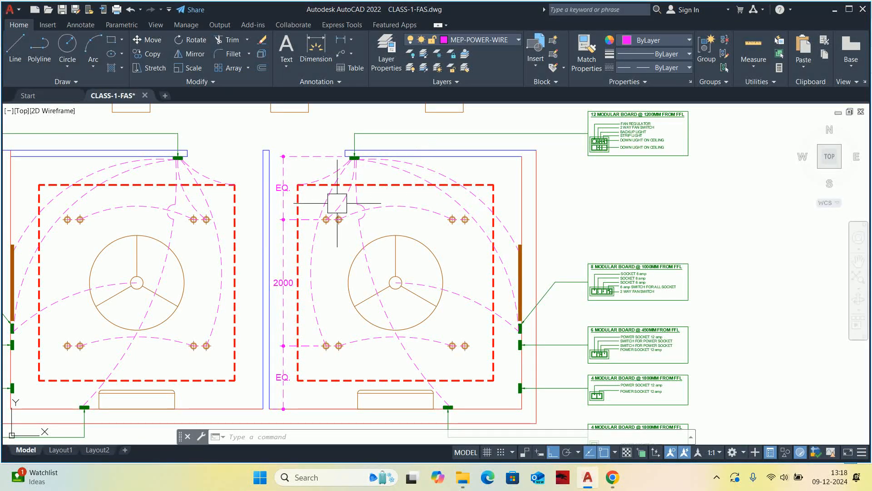
{"action": "key", "text": "Escape"}
{"action": "key", "text": "Escape"}
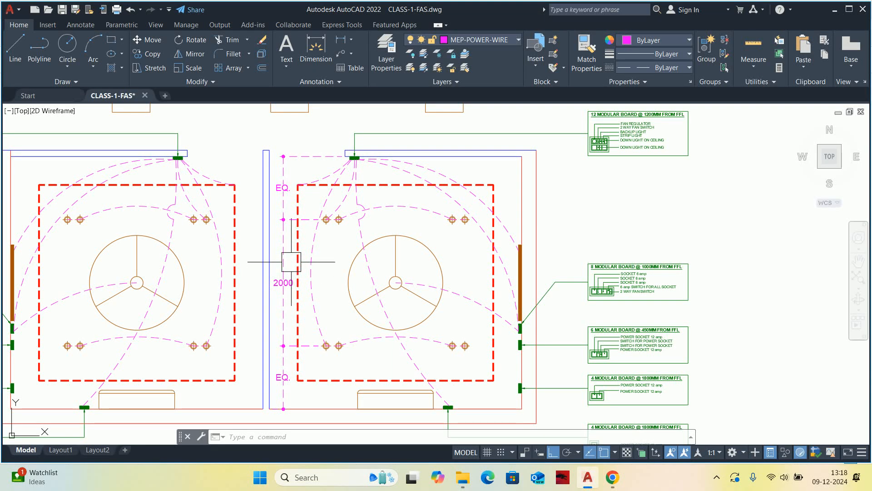
Delete the three chained vertical downlight dimensions beside the partition wall in the right cabin.
{"action": "scroll", "coordinate": [293, 242], "scroll_direction": "down", "scroll_amount": 2}
{"action": "scroll", "coordinate": [294, 241], "scroll_direction": "up", "scroll_amount": 4}
{"action": "left_click", "coordinate": [294, 241]}
{"action": "left_click", "coordinate": [284, 215]}
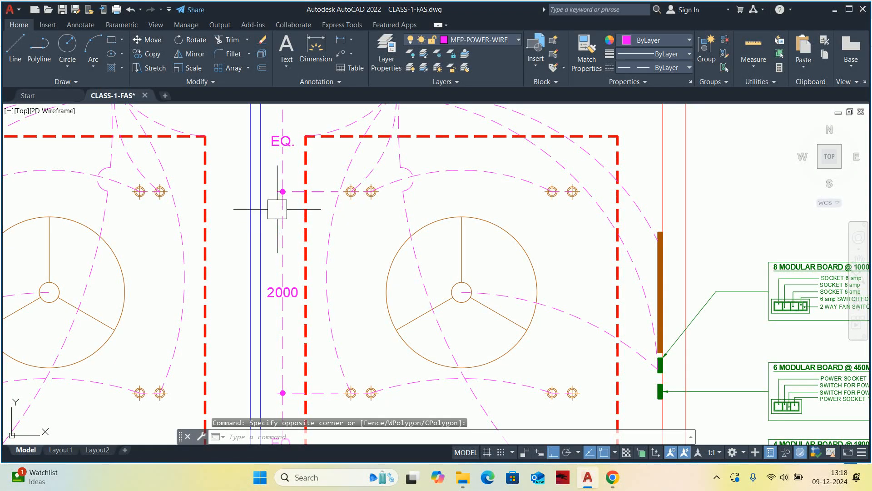
{"action": "left_click", "coordinate": [280, 213]}
{"action": "key", "text": "Delete"}
{"action": "scroll", "coordinate": [276, 242], "scroll_direction": "down", "scroll_amount": 4}
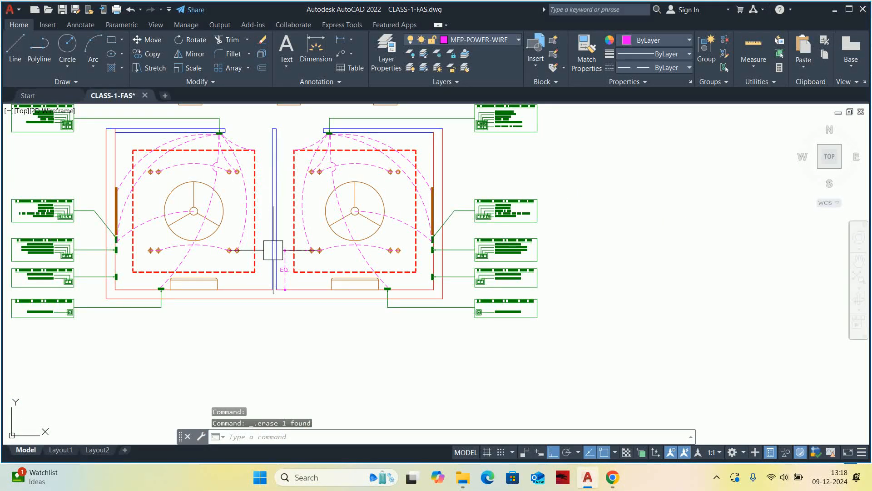
{"action": "scroll", "coordinate": [275, 249], "scroll_direction": "up", "scroll_amount": 2}
{"action": "left_click", "coordinate": [291, 261]}
{"action": "key", "text": "Delete"}
{"action": "scroll", "coordinate": [299, 259], "scroll_direction": "down", "scroll_amount": 4}
{"action": "middle_click_drag", "start_coordinate": [302, 260], "coordinate": [305, 260]}
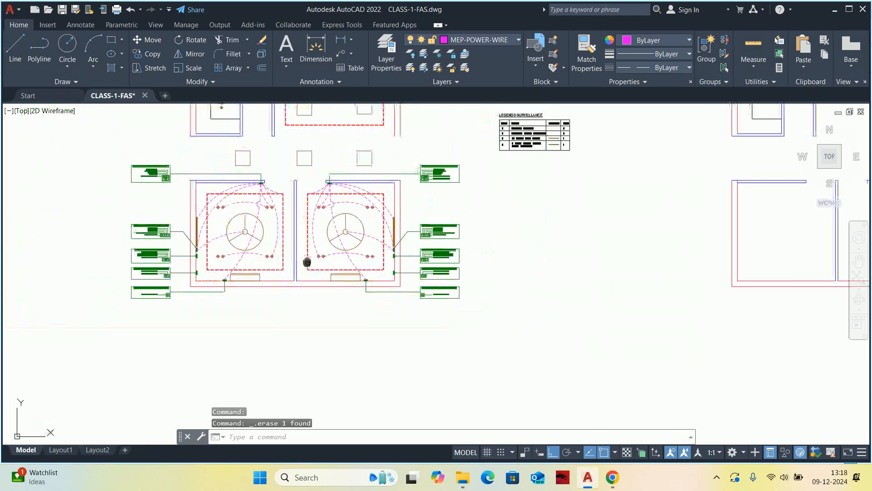
Turn on all layers of the drawing with the LAYON command.
{"action": "scroll", "coordinate": [339, 206], "scroll_direction": "up", "scroll_amount": 4}
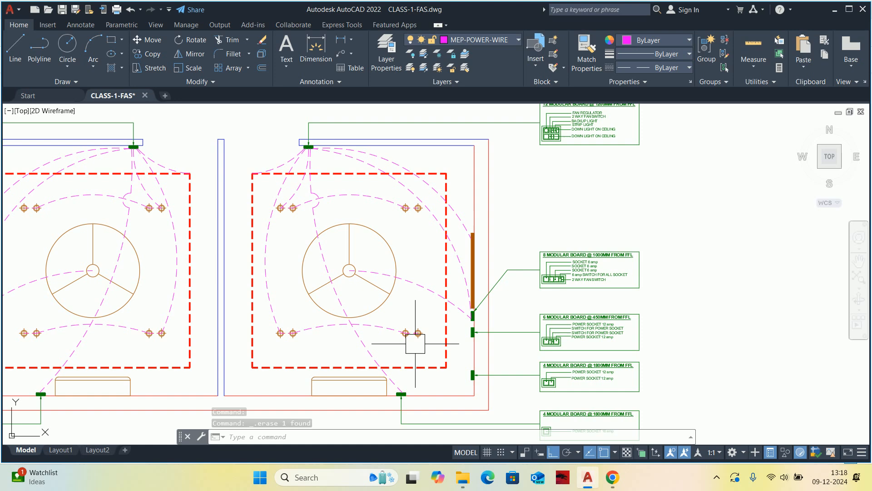
{"action": "mouse_move", "coordinate": [415, 343]}
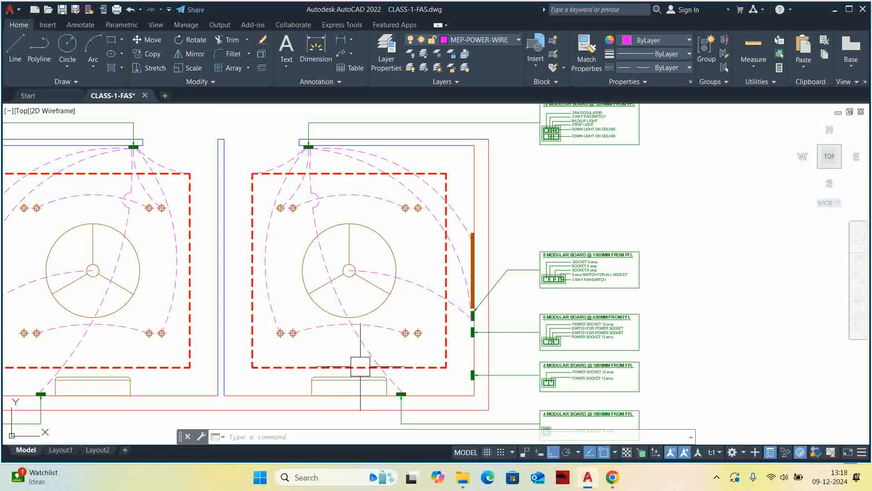
{"action": "scroll", "coordinate": [409, 306], "scroll_direction": "down", "scroll_amount": 4}
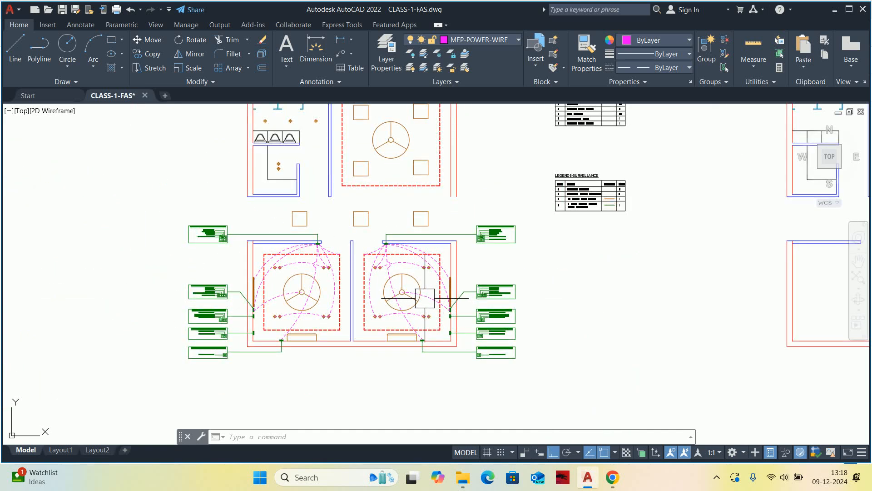
{"action": "scroll", "coordinate": [418, 300], "scroll_direction": "down", "scroll_amount": 6}
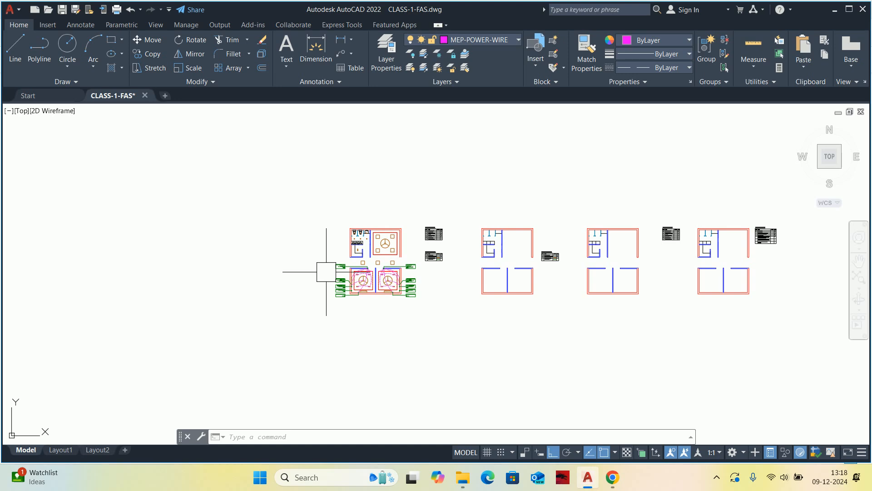
{"action": "type", "text": "layon"}
{"action": "key", "text": "Return"}
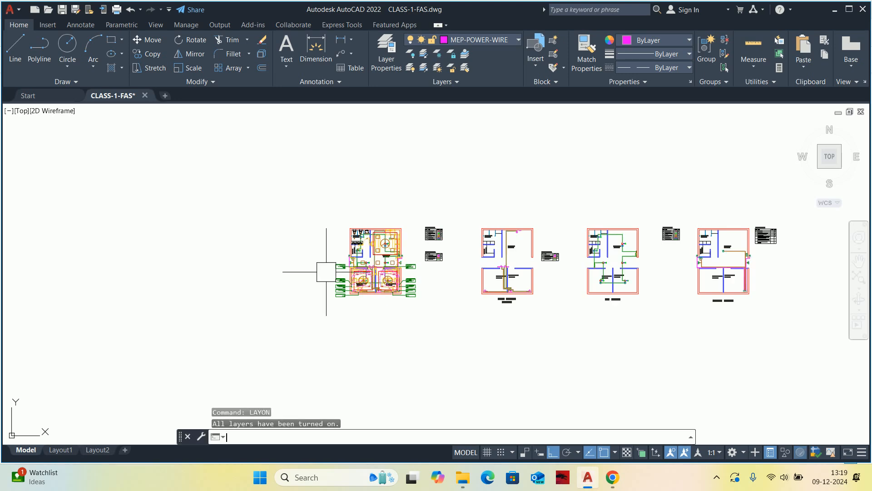
Examine the combined floor plan with all services shown, including Office Cabin-1's downlights and the wiring to its entrance switchboard.
{"action": "scroll", "coordinate": [323, 266], "scroll_direction": "up", "scroll_amount": 6}
{"action": "middle_click_drag", "start_coordinate": [603, 262], "coordinate": [401, 269]}
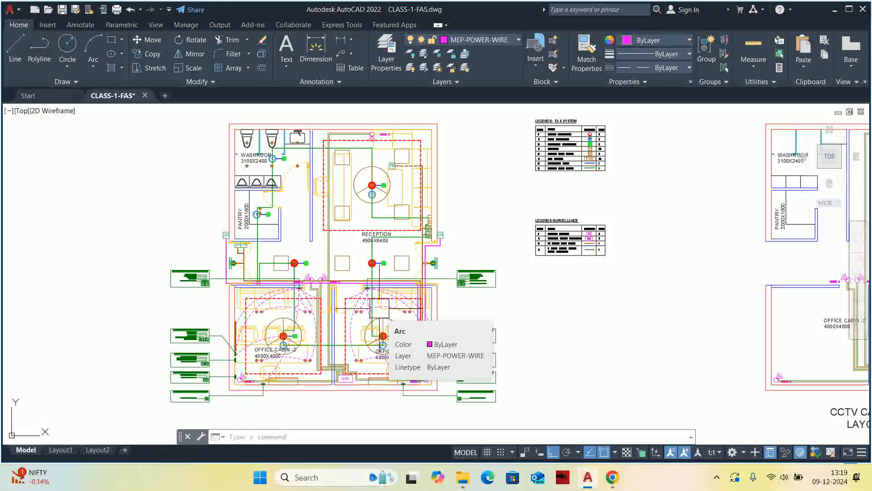
{"action": "scroll", "coordinate": [322, 323], "scroll_direction": "down", "scroll_amount": 2}
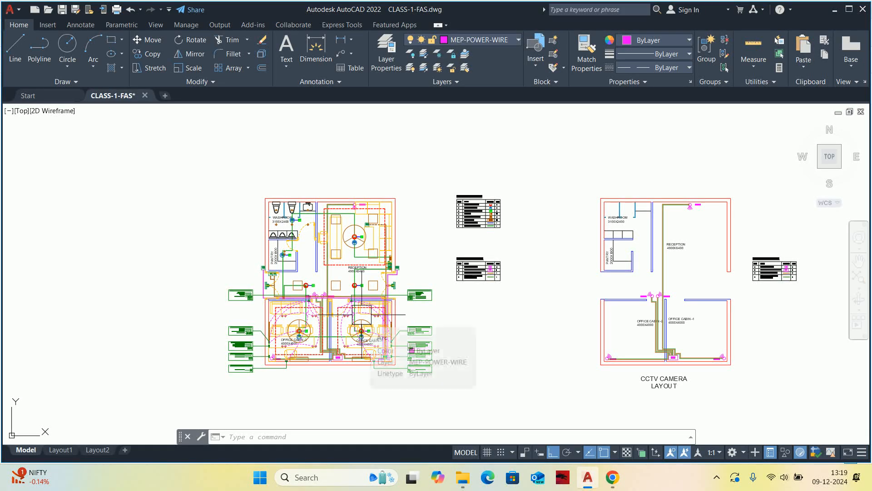
{"action": "scroll", "coordinate": [380, 336], "scroll_direction": "up", "scroll_amount": 4}
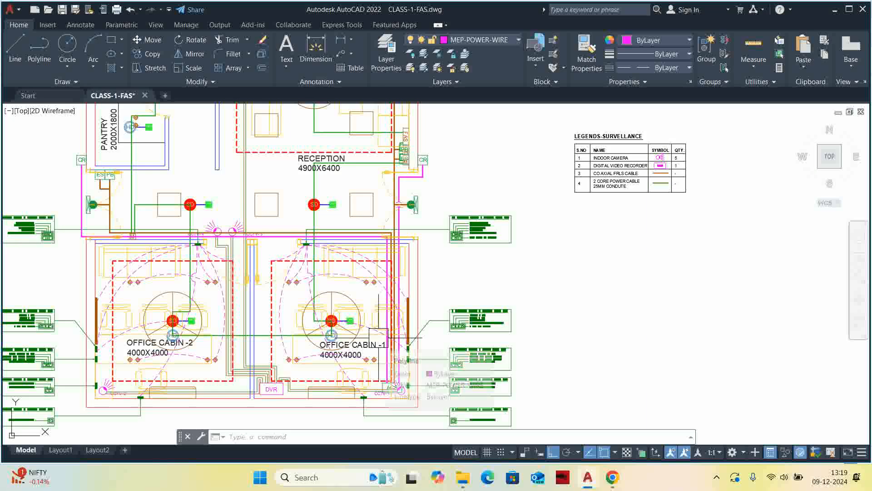
{"action": "scroll", "coordinate": [375, 285], "scroll_direction": "up", "scroll_amount": 6}
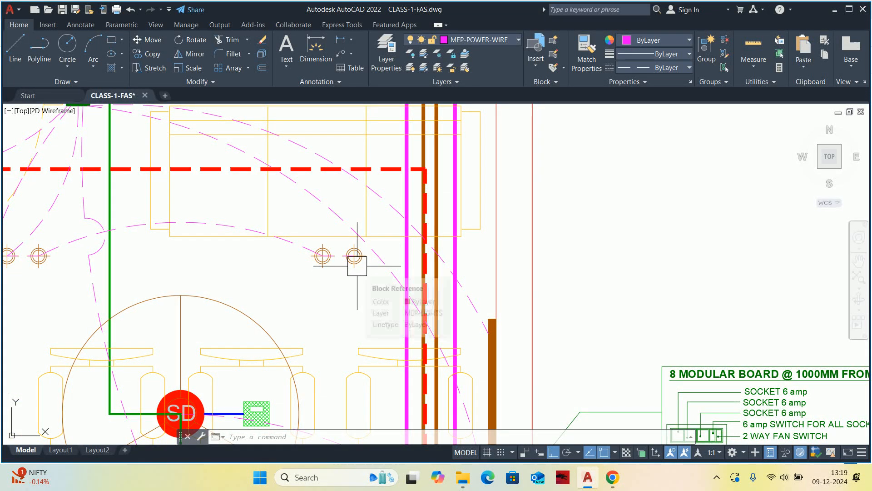
{"action": "scroll", "coordinate": [356, 259], "scroll_direction": "down", "scroll_amount": 5}
{"action": "scroll", "coordinate": [376, 249], "scroll_direction": "up", "scroll_amount": 2}
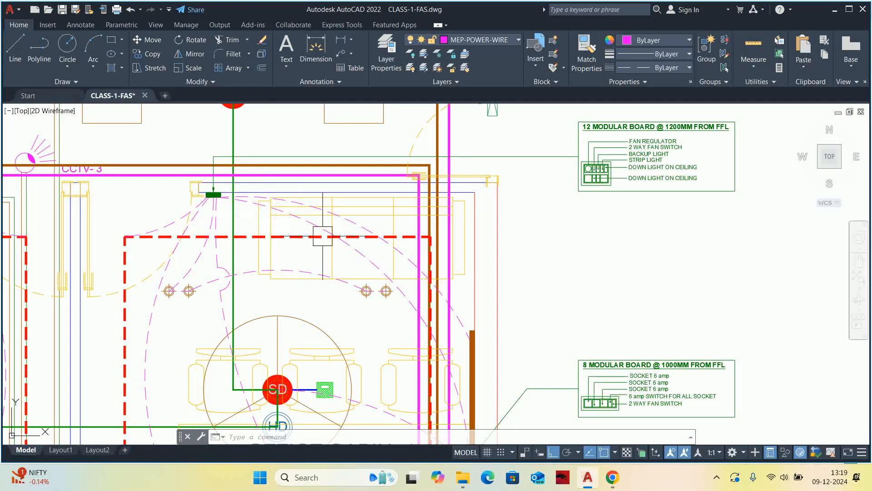
{"action": "middle_click_drag", "start_coordinate": [355, 250], "coordinate": [327, 206]}
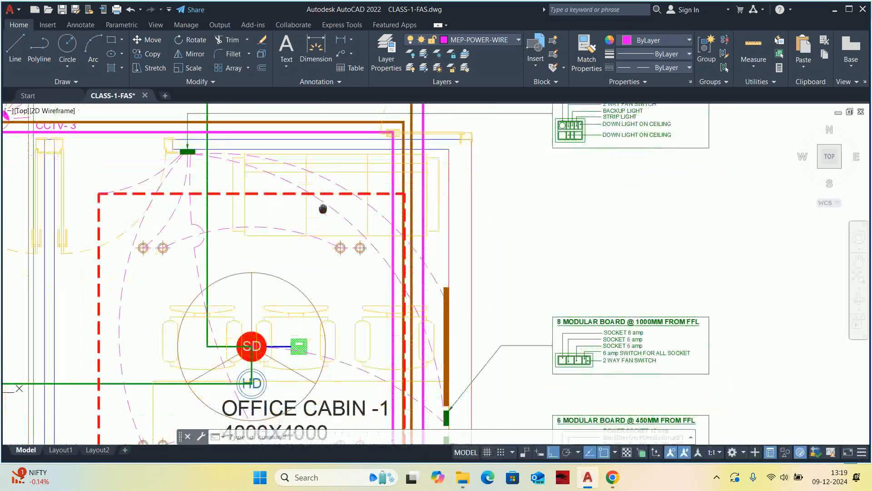
{"action": "scroll", "coordinate": [326, 206], "scroll_direction": "down", "scroll_amount": 2}
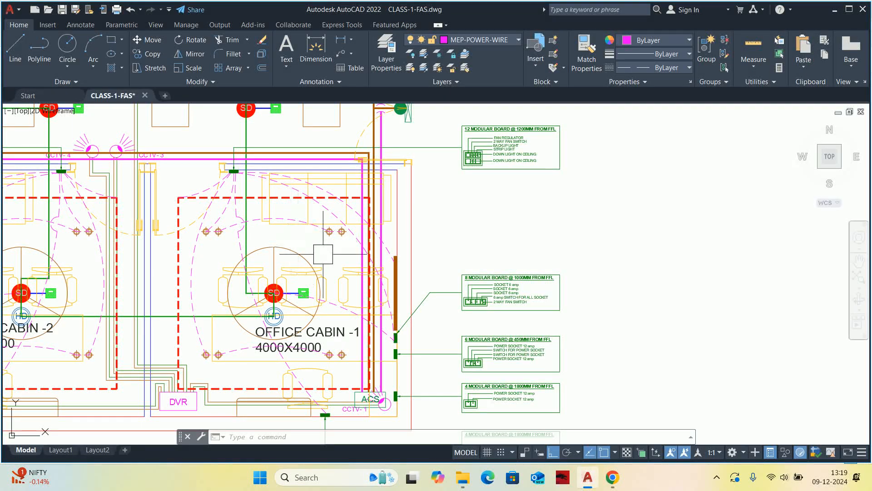
Examine Office Cabin-1's modular boards on the side and bottom walls together with their labelled callouts.
{"action": "scroll", "coordinate": [403, 292], "scroll_direction": "up", "scroll_amount": 2}
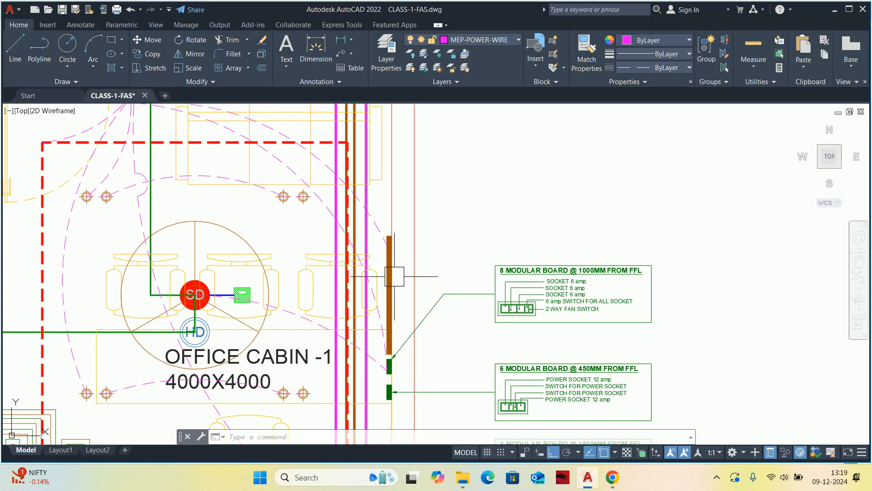
{"action": "scroll", "coordinate": [382, 284], "scroll_direction": "down", "scroll_amount": 2}
{"action": "middle_click_drag", "start_coordinate": [368, 284], "coordinate": [406, 217]}
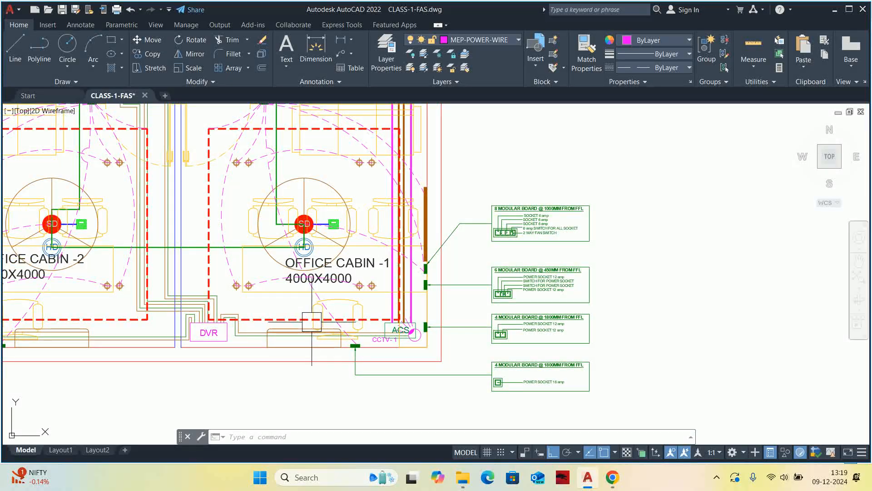
{"action": "scroll", "coordinate": [313, 321], "scroll_direction": "up", "scroll_amount": 2}
{"action": "scroll", "coordinate": [493, 325], "scroll_direction": "up", "scroll_amount": 2}
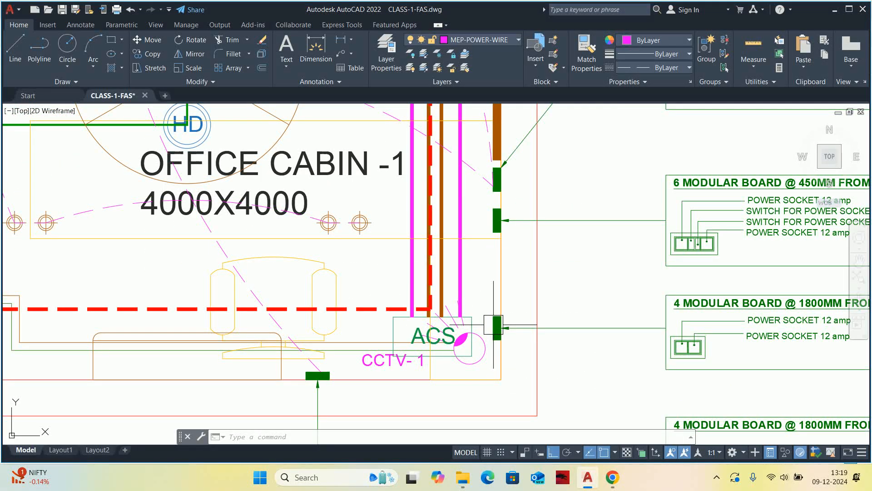
{"action": "scroll", "coordinate": [495, 325], "scroll_direction": "down", "scroll_amount": 3}
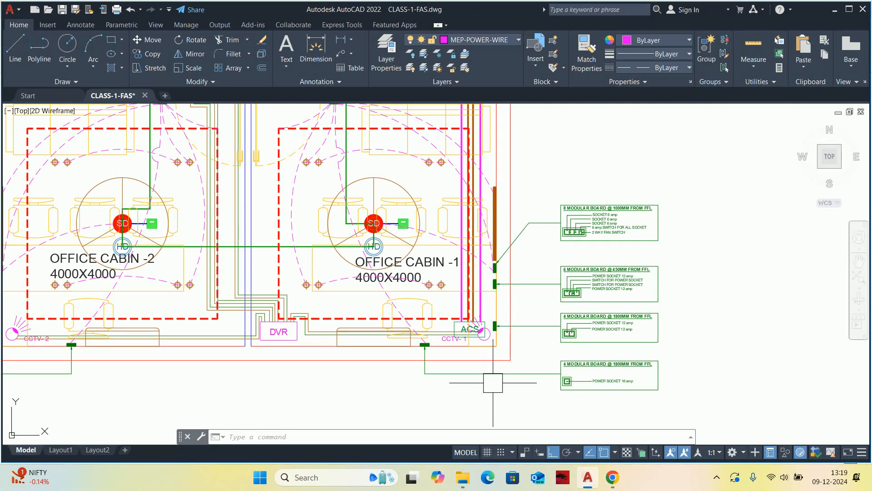
{"action": "scroll", "coordinate": [471, 363], "scroll_direction": "down", "scroll_amount": 4}
{"action": "mouse_move", "coordinate": [464, 362]}
{"action": "middle_mouse_down"}
{"action": "mouse_move", "coordinate": [474, 369]}
{"action": "mouse_move", "coordinate": [416, 399]}
{"action": "middle_mouse_up"}
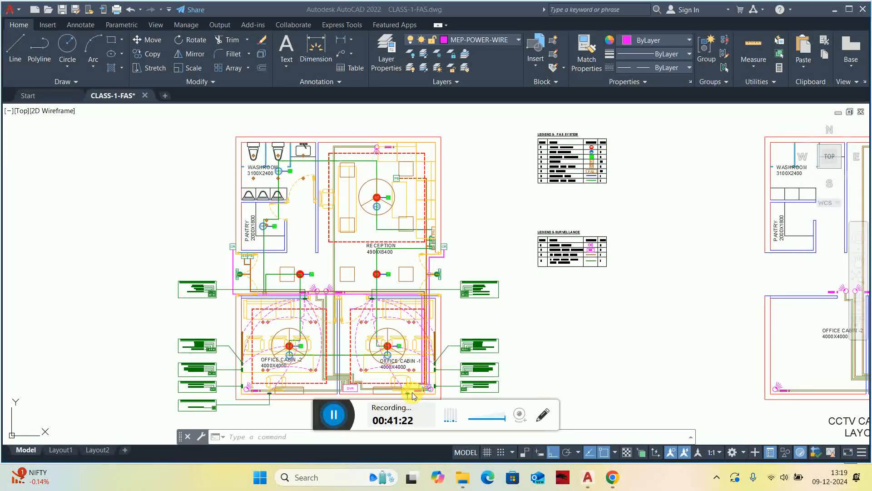